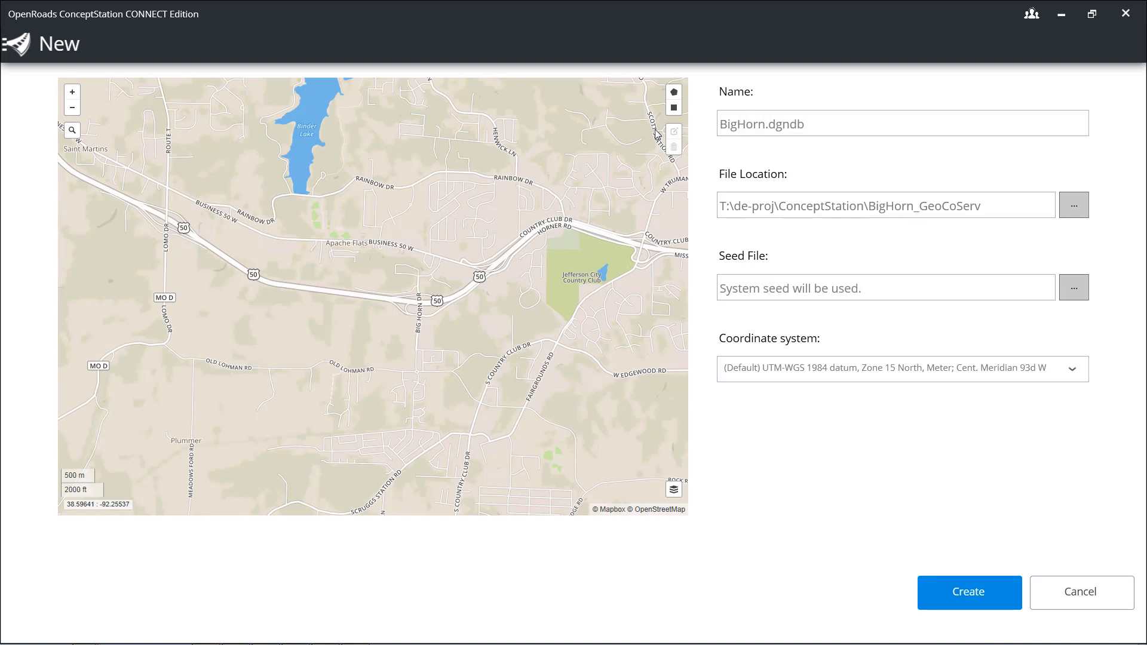
- Name the new file BigHorn_GeoCoServ and set its coordinate system to NAD83/2011 Missouri State Planes, Central Zone, US Foot
type("_GeoC")
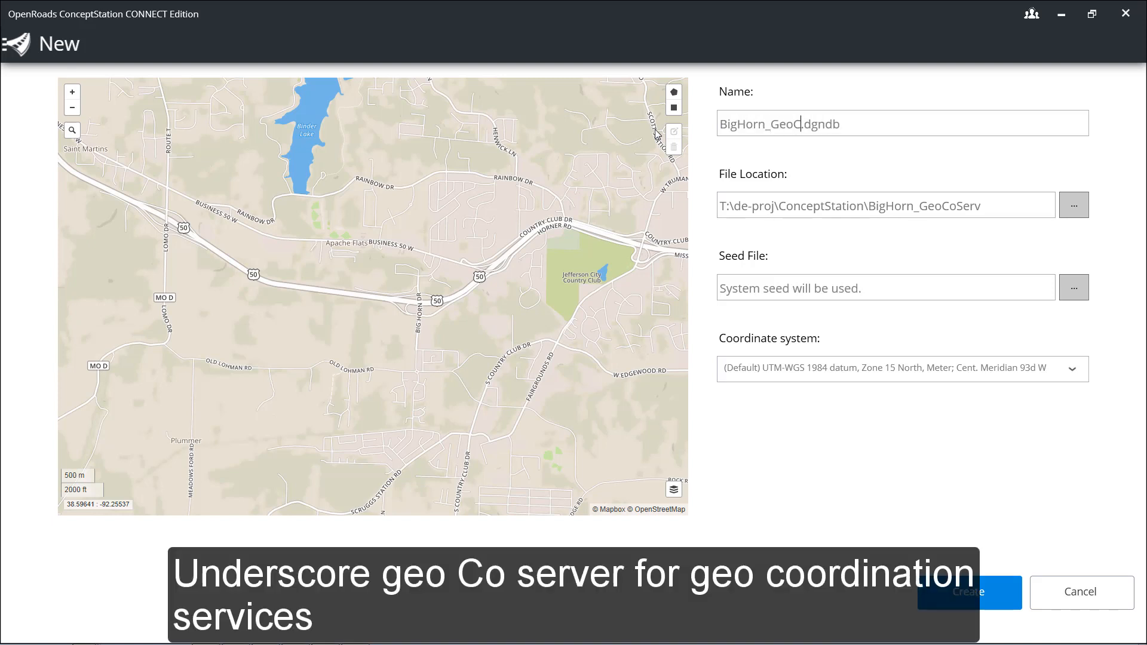
type("oServ")
left_click(1072, 373)
left_click_drag(1086, 256, 1086, 294)
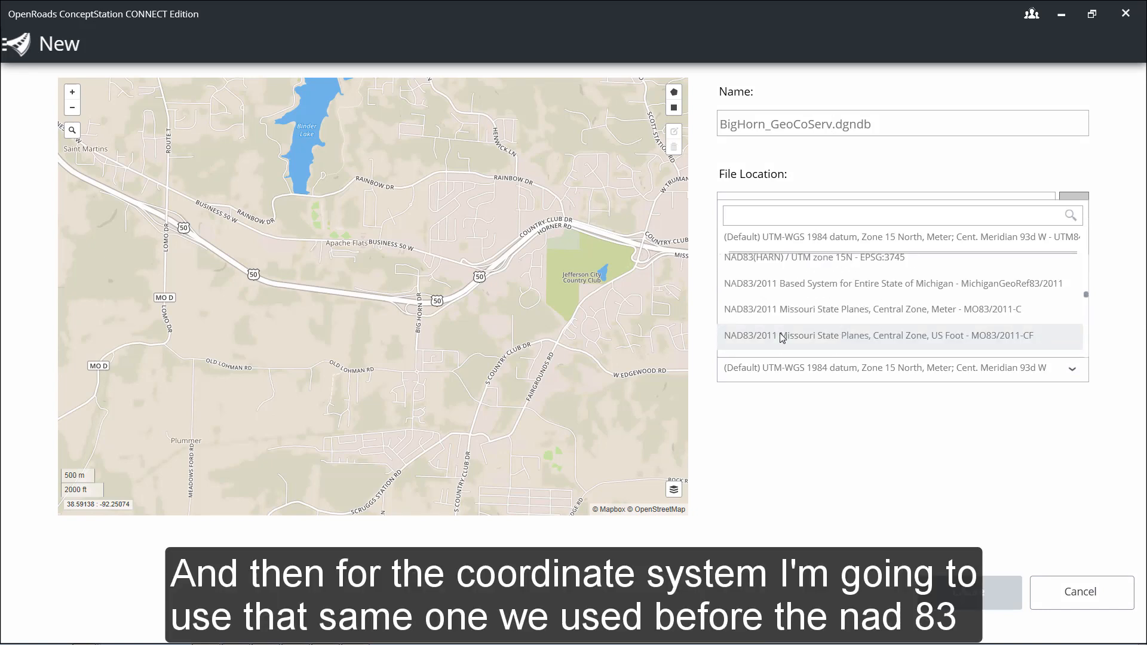
left_click(782, 335)
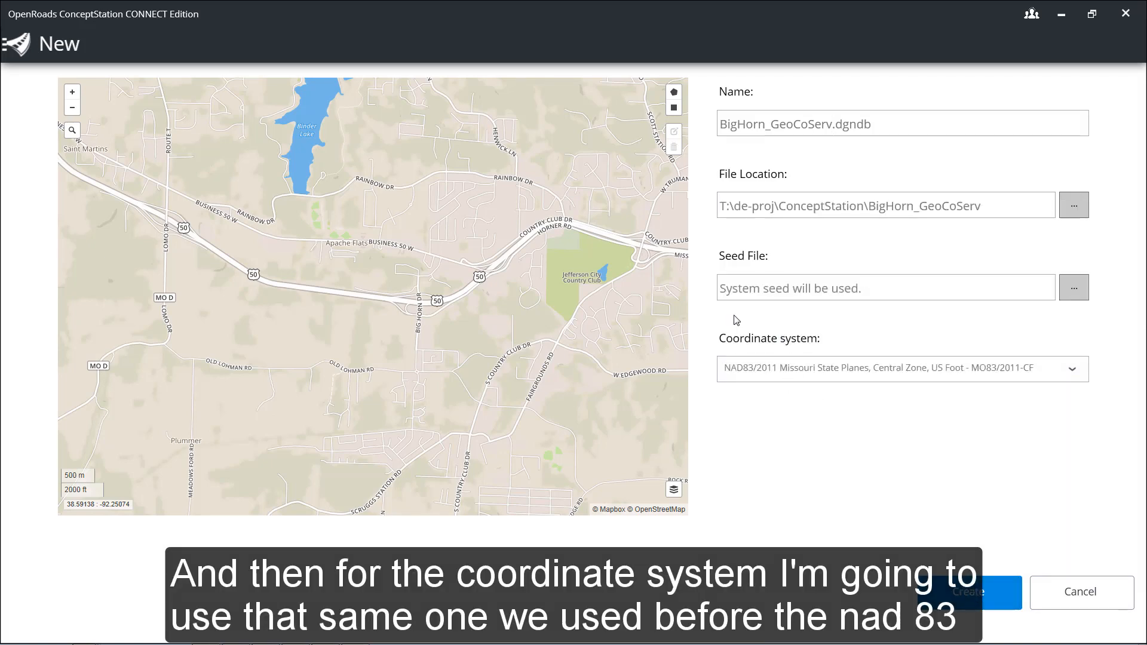
- Outline a rectangular project area around US 50 between Rainbow Dr and Old Lohman Rd, and create the file using GeoCoordination Services for context data
left_click(674, 109)
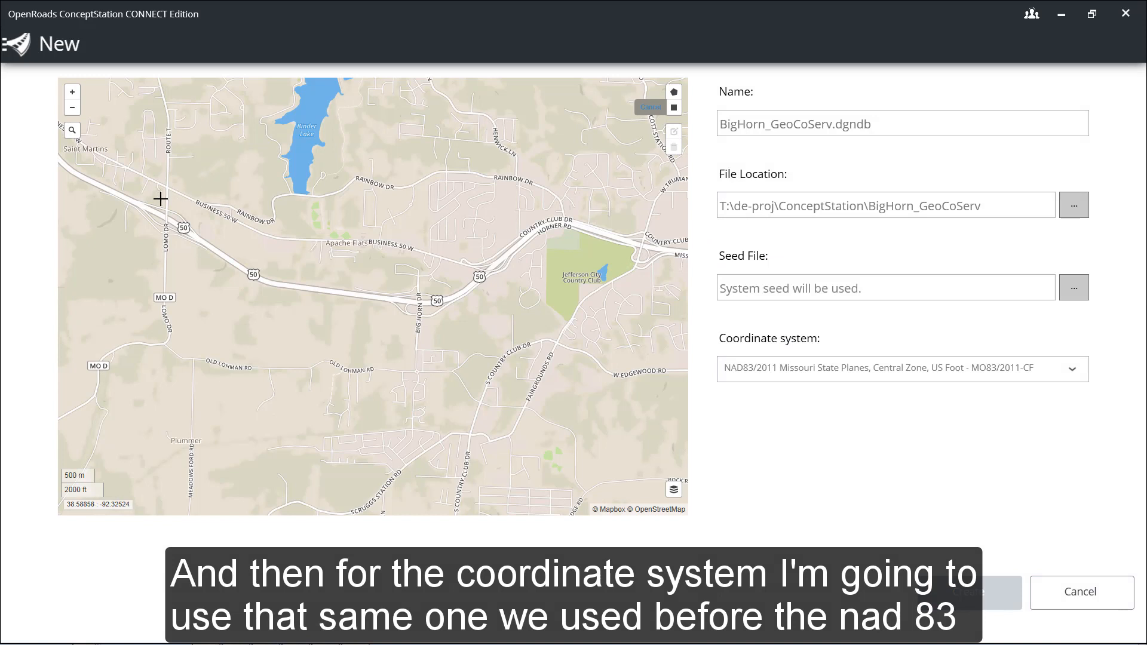
left_click_drag(136, 182, 524, 388)
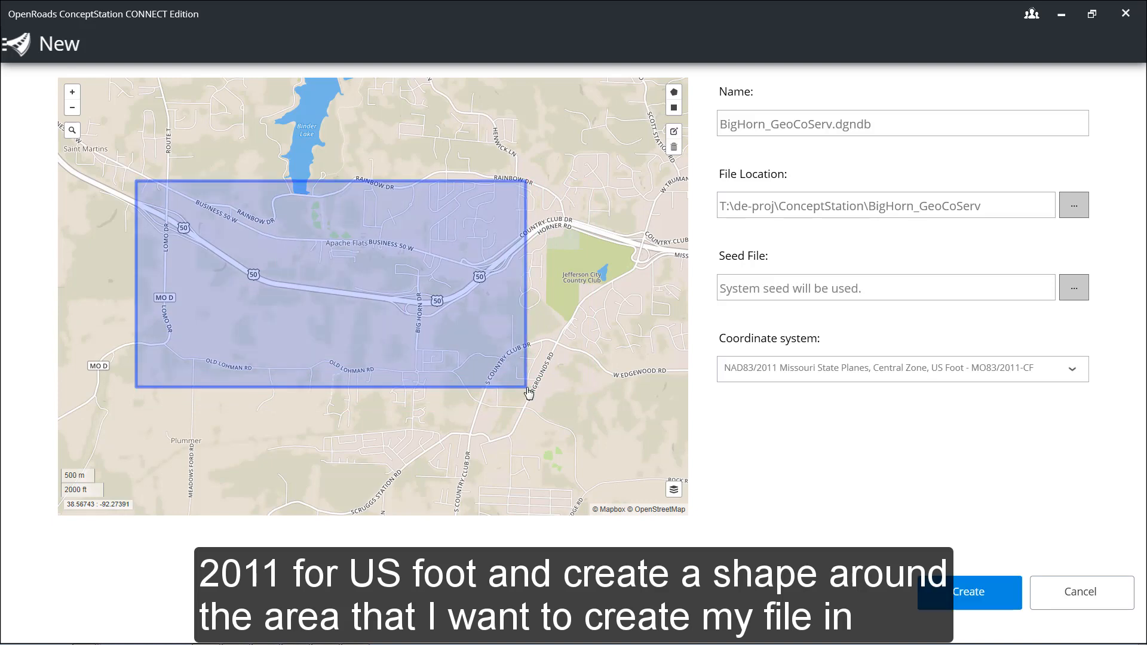
left_click(976, 599)
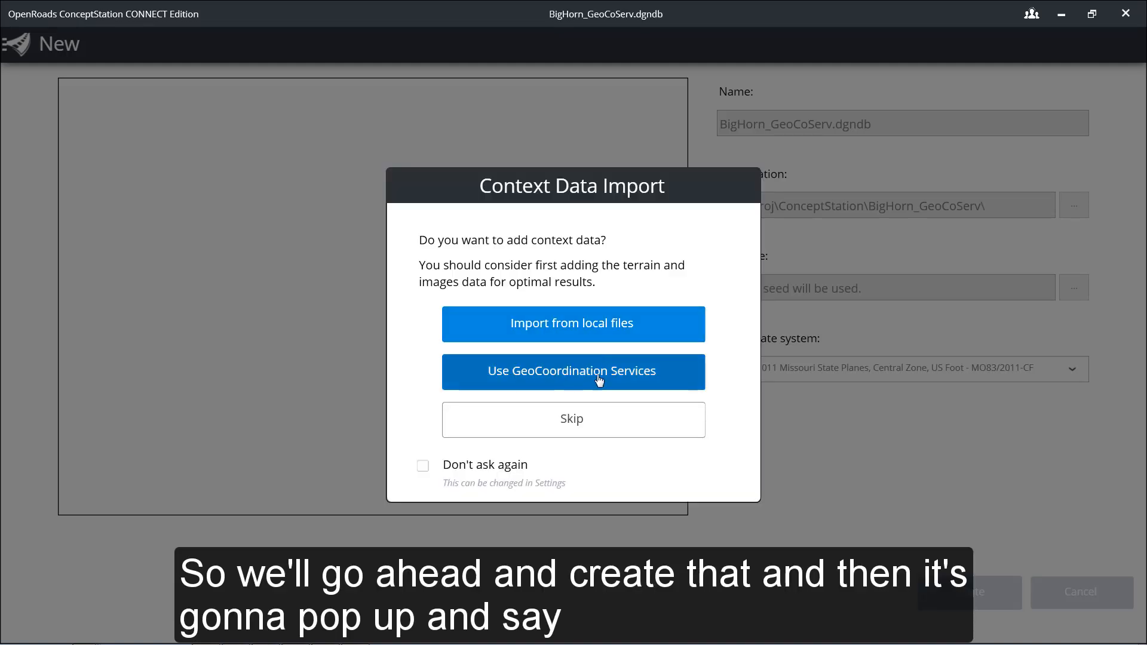
left_click(600, 375)
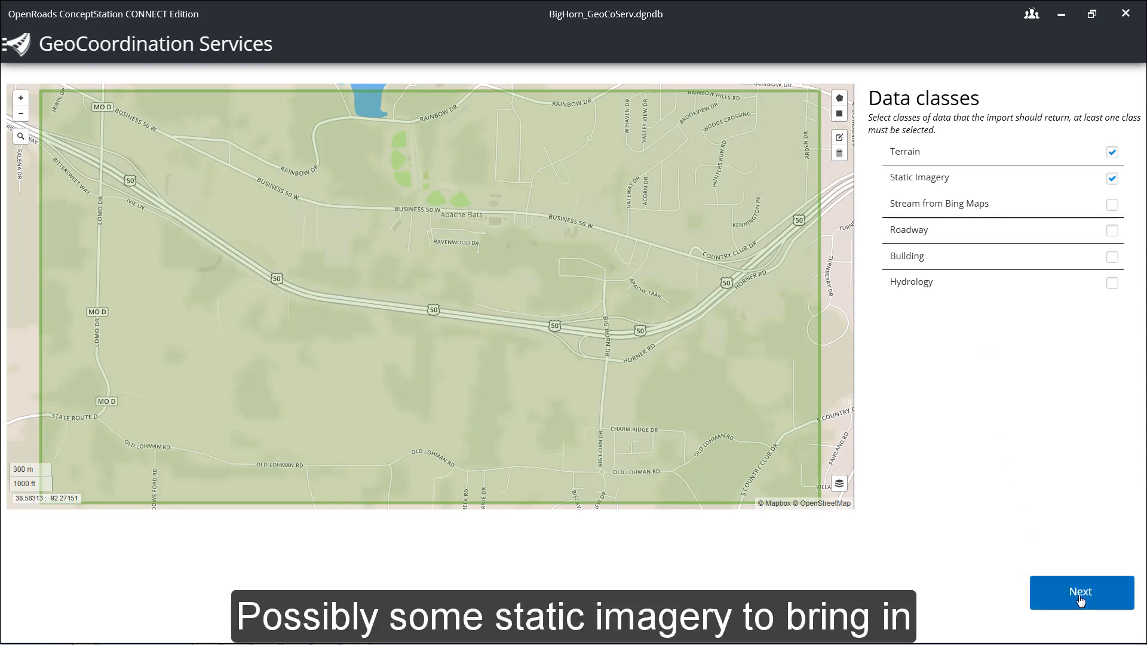
- Request the terrain and static imagery data, set the terrain resolution to Medium, and download and import both datasets
left_click(1081, 594)
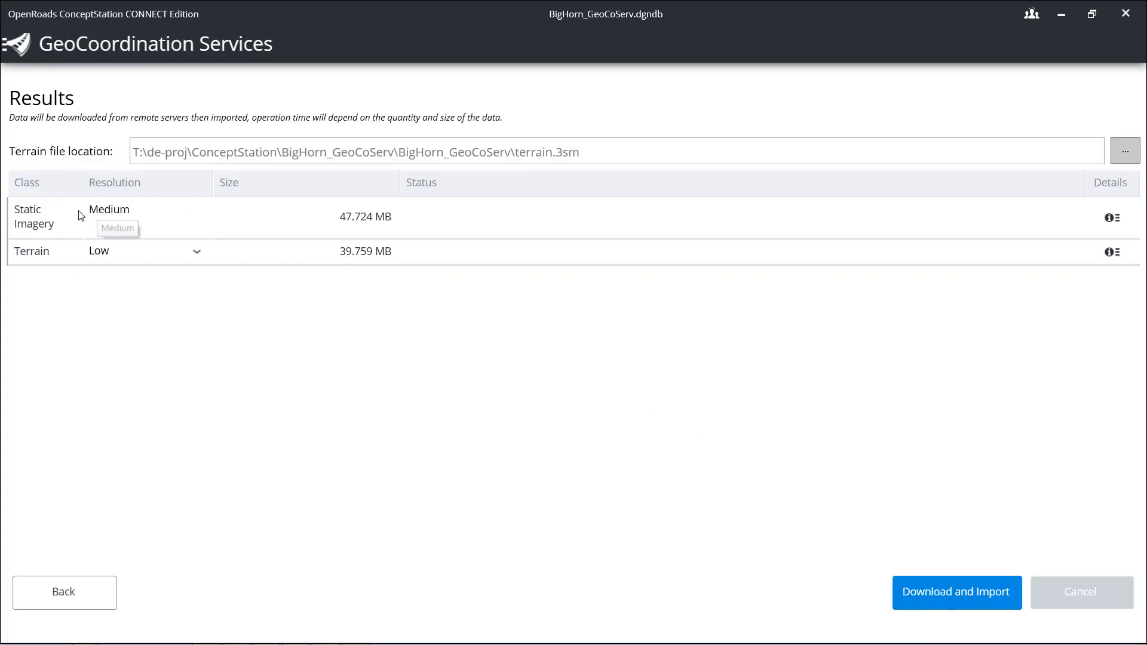
left_click(196, 253)
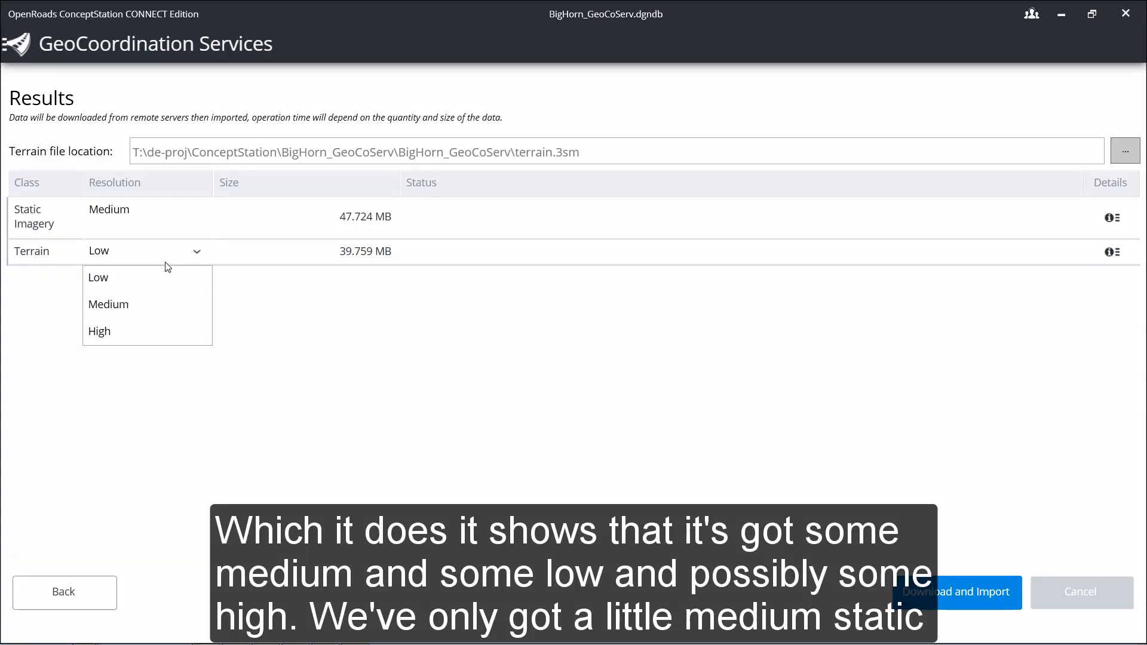
left_click(120, 306)
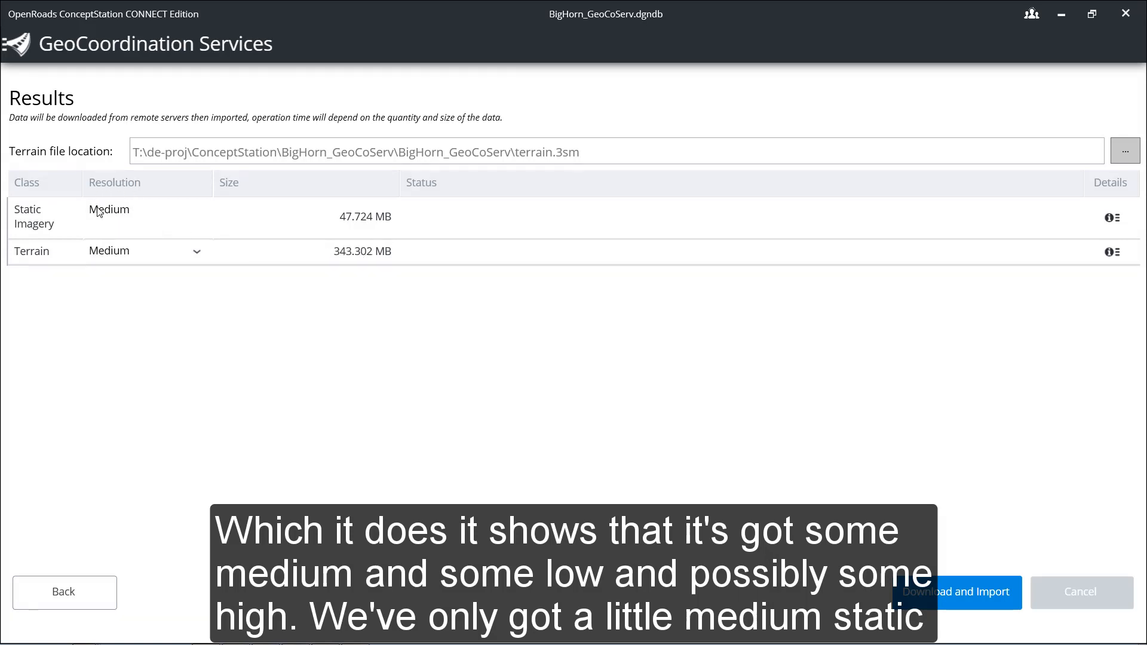
left_click(963, 590)
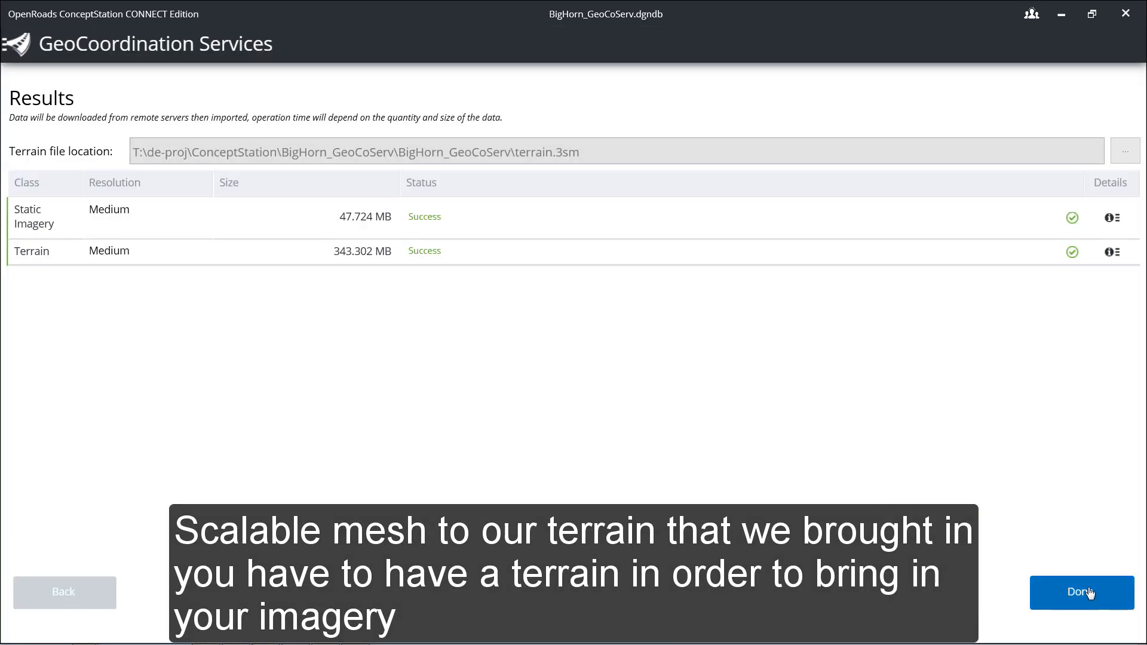
- Review the source details of the imported terrain and static imagery datasets, and finish the import
left_click(1113, 253)
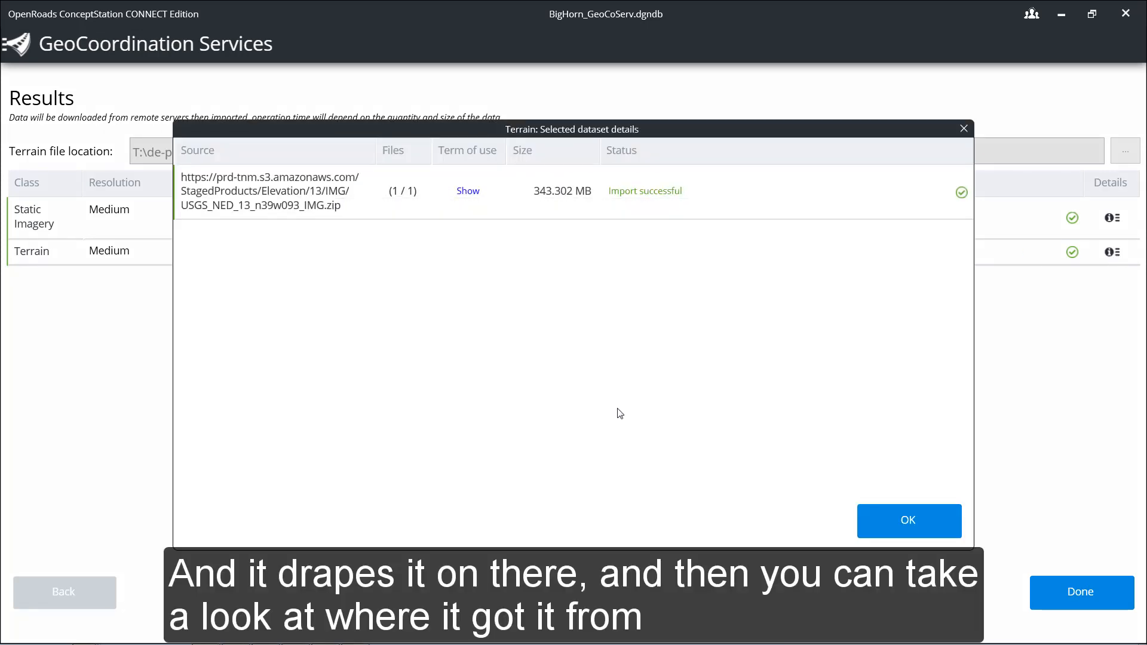
left_click(870, 521)
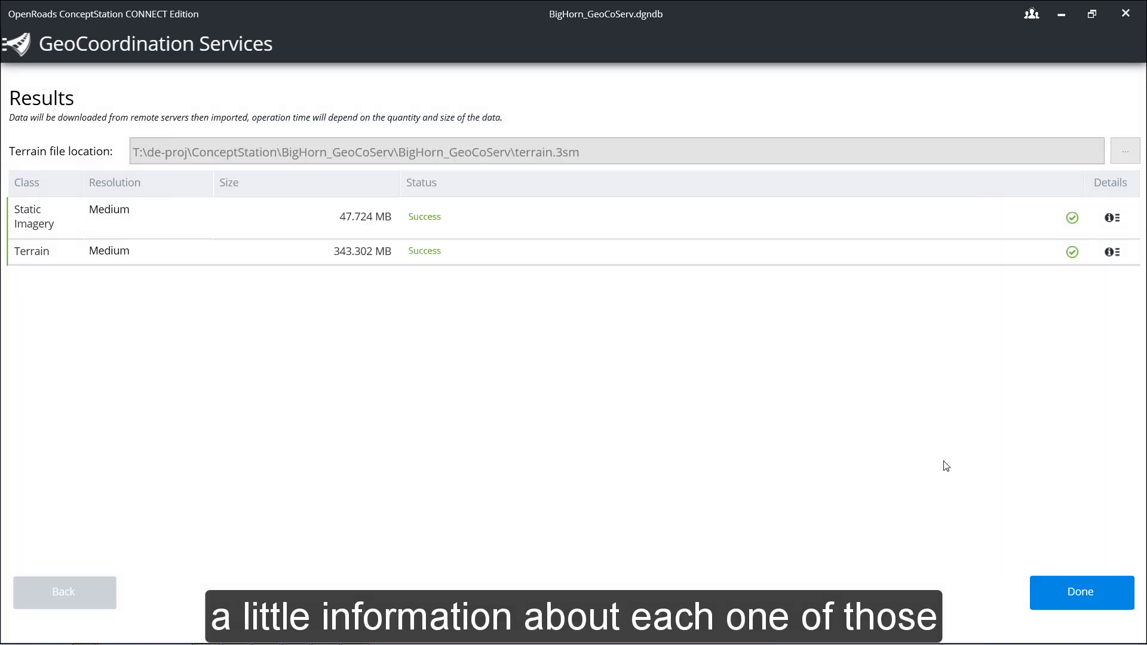
left_click(1110, 218)
mouse_move(287, 201)
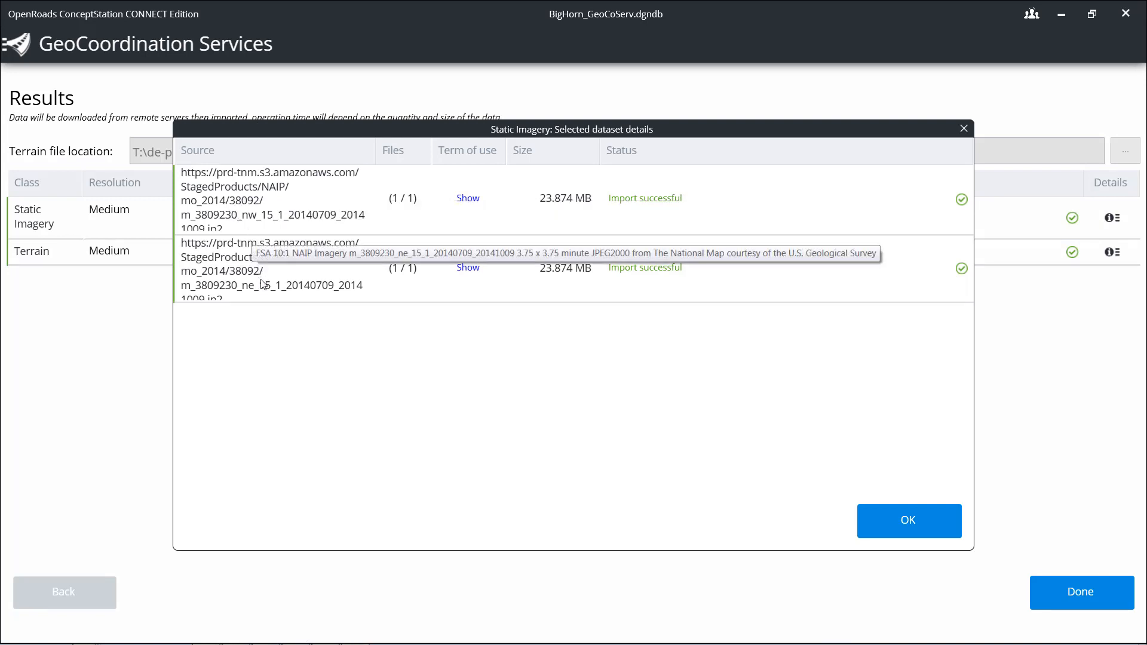
left_click(896, 521)
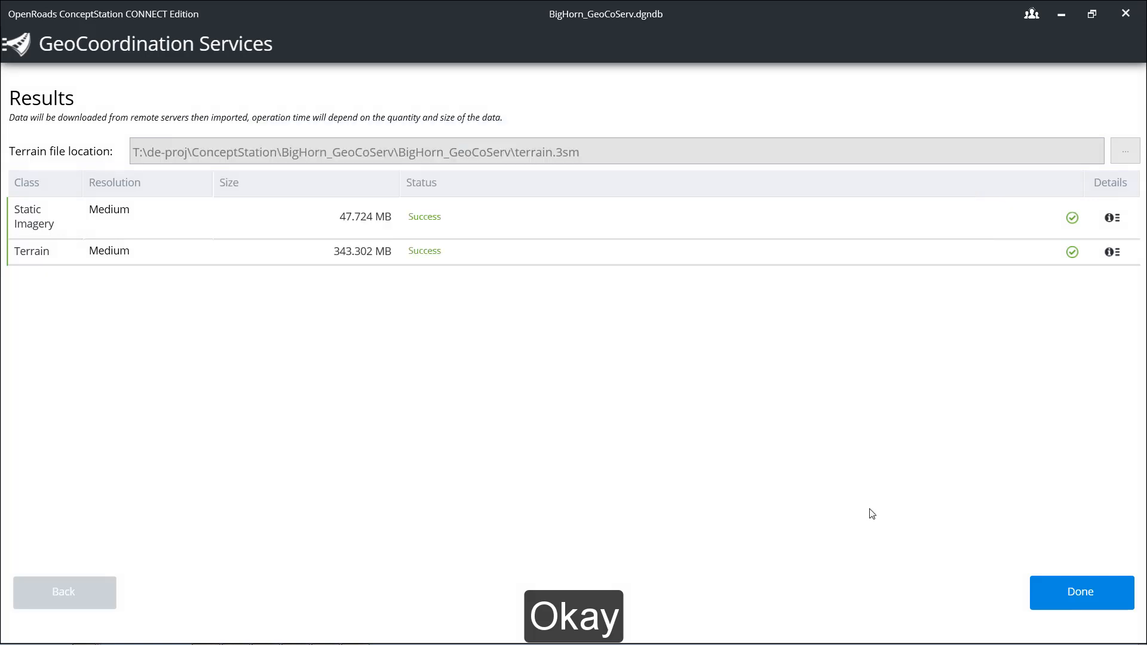
left_click(1099, 600)
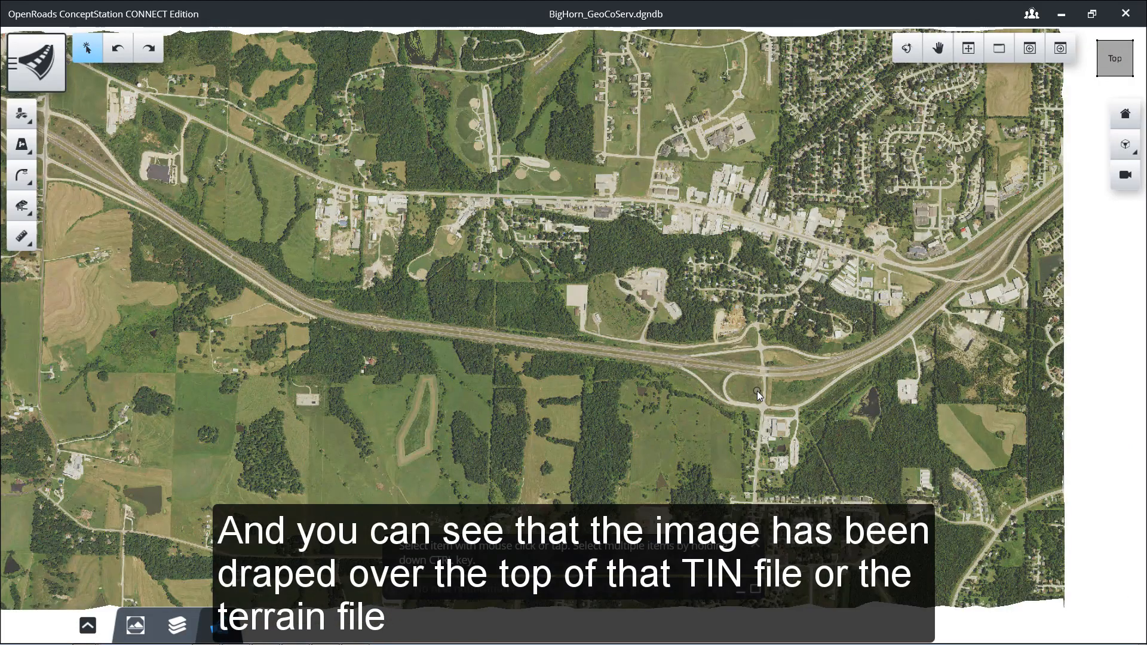
- Inspect the relief of the image-draped terrain around the Big Horn Dr interchange on US 50 from several angles
left_click(901, 56)
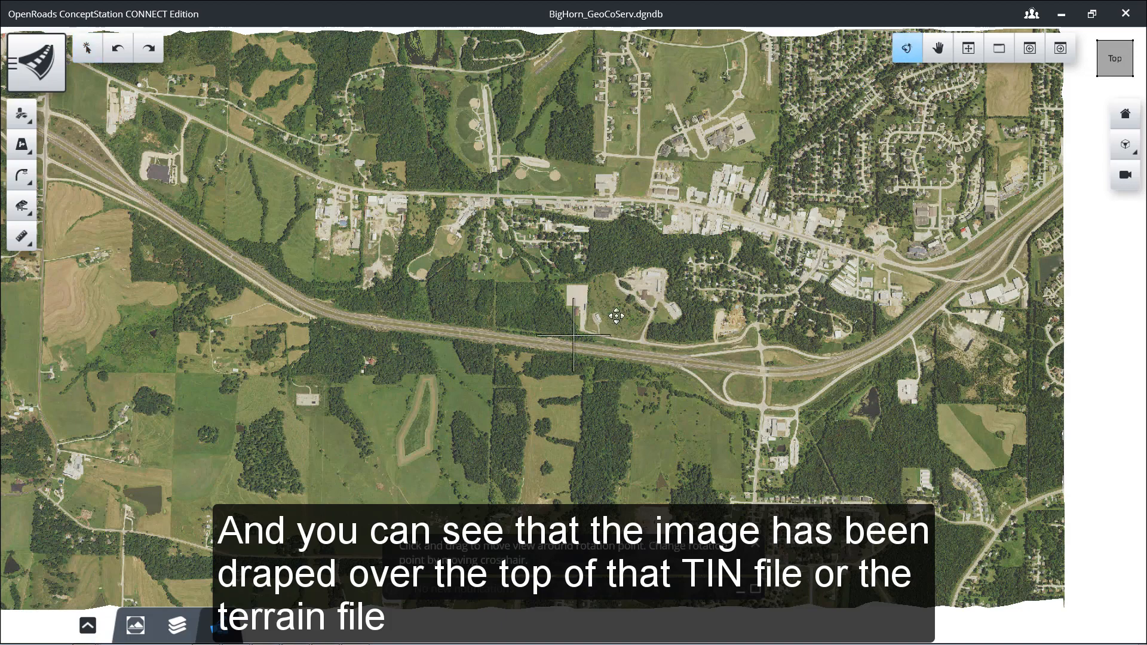
left_click_drag(751, 379, 812, 281)
scroll(774, 384, "up", 4)
scroll(774, 385, "up", 5)
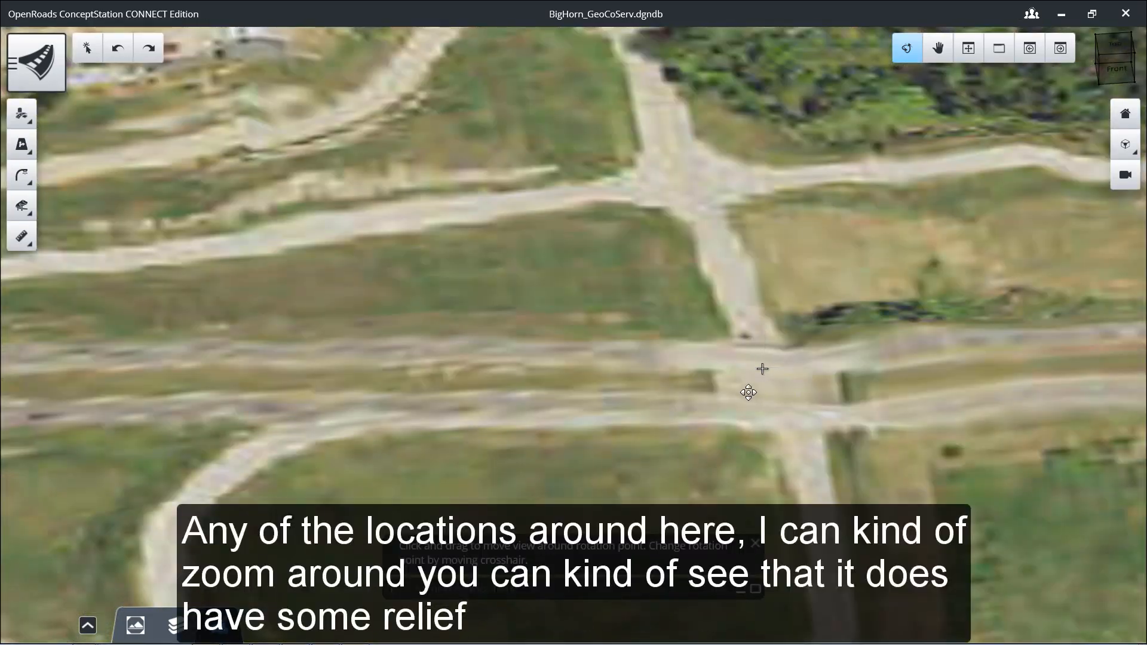
left_click_drag(735, 384, 546, 315)
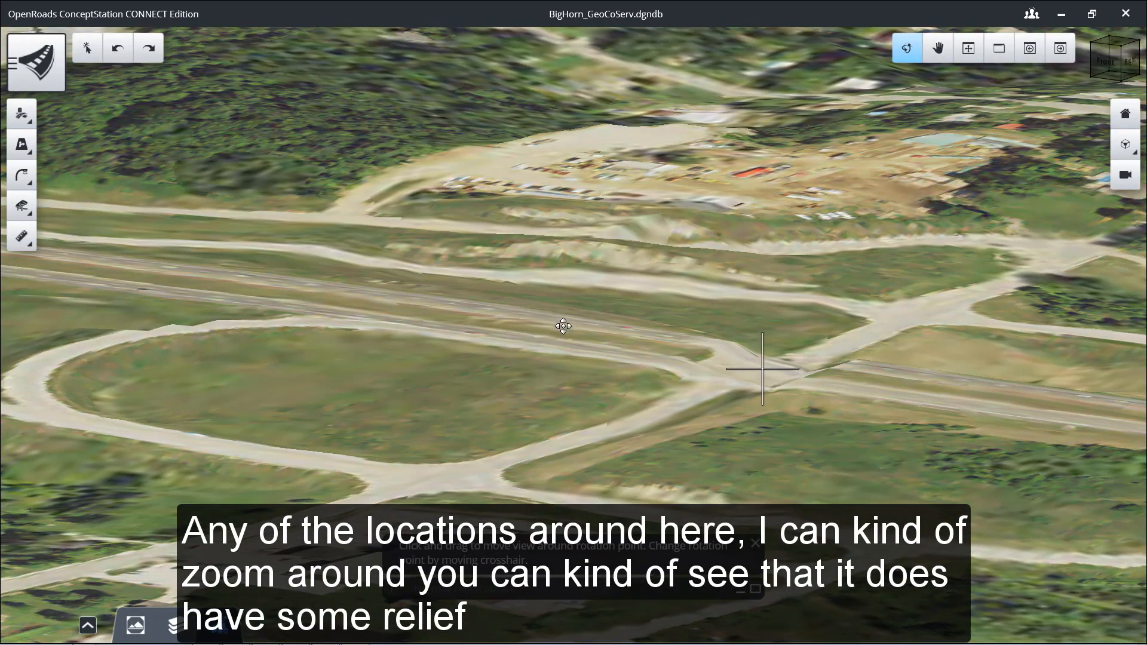
left_click_drag(632, 363, 464, 341)
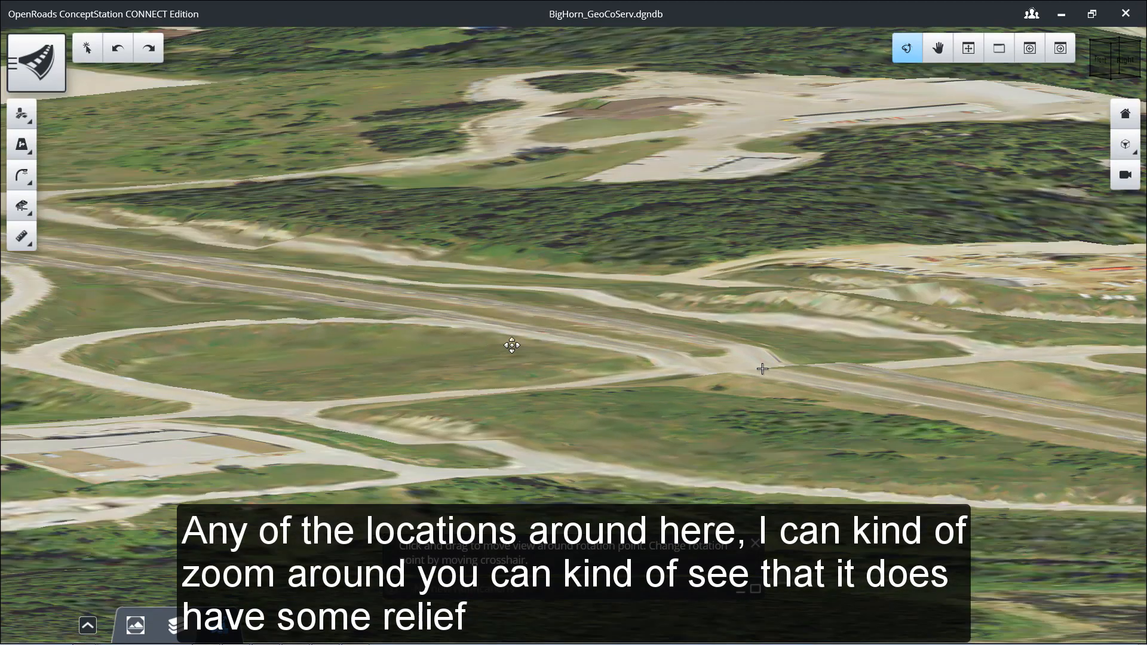
left_click_drag(856, 371, 358, 364)
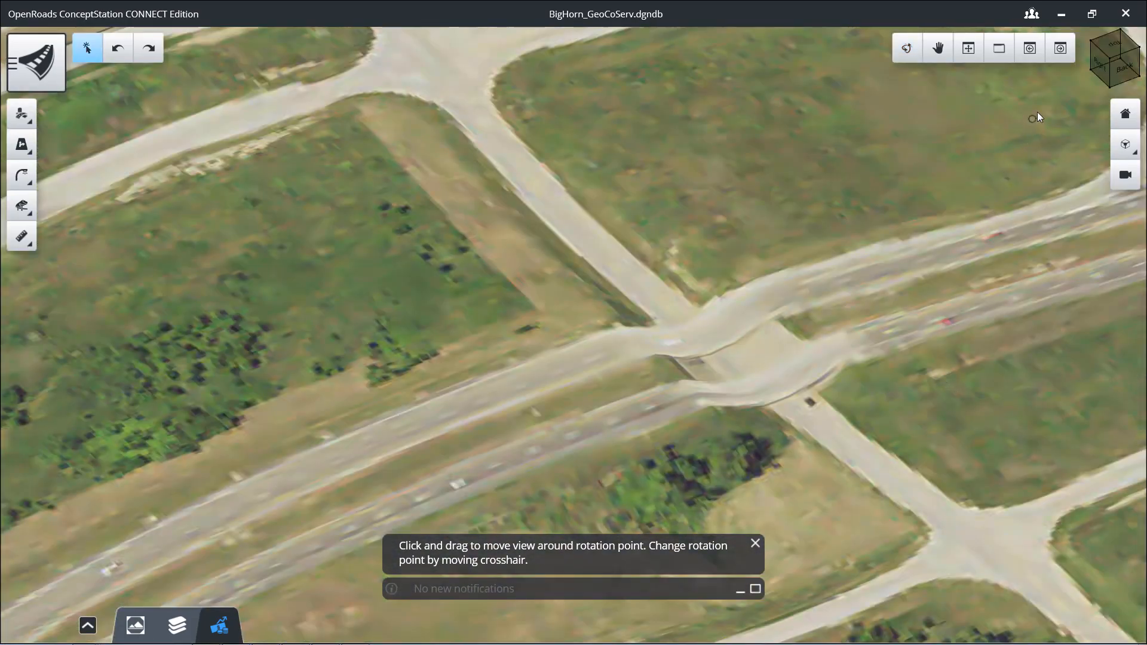
- Close the BigHorn_GeoCoServ project, relaunch OpenRoads ConceptStation and start a new file
left_click(1126, 13)
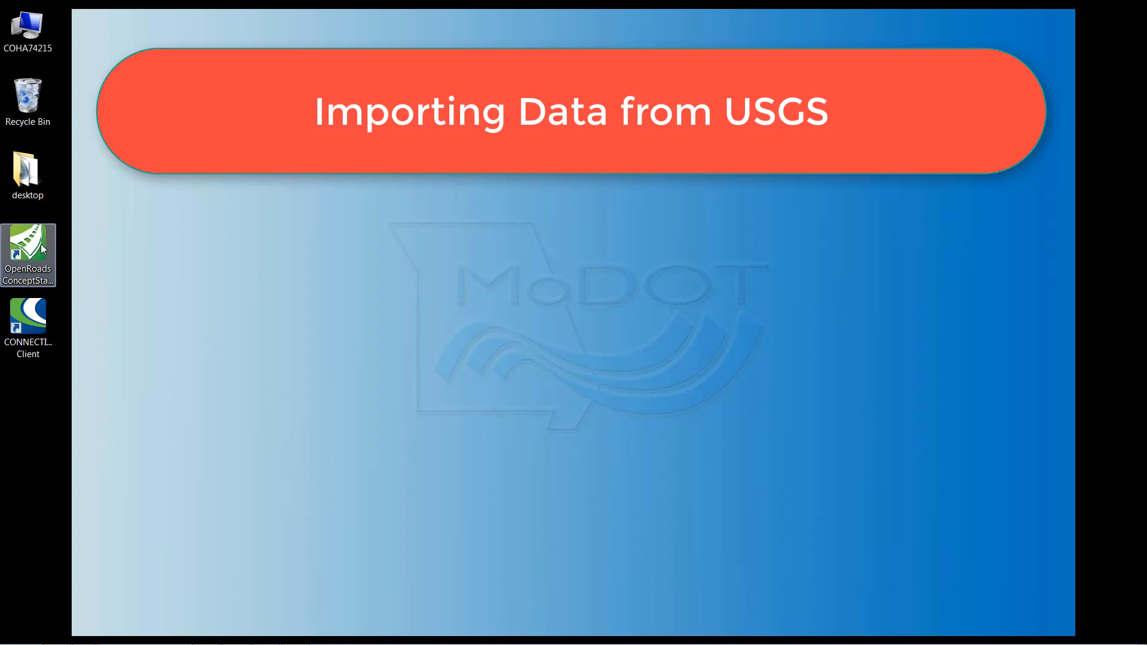
double_click(41, 246)
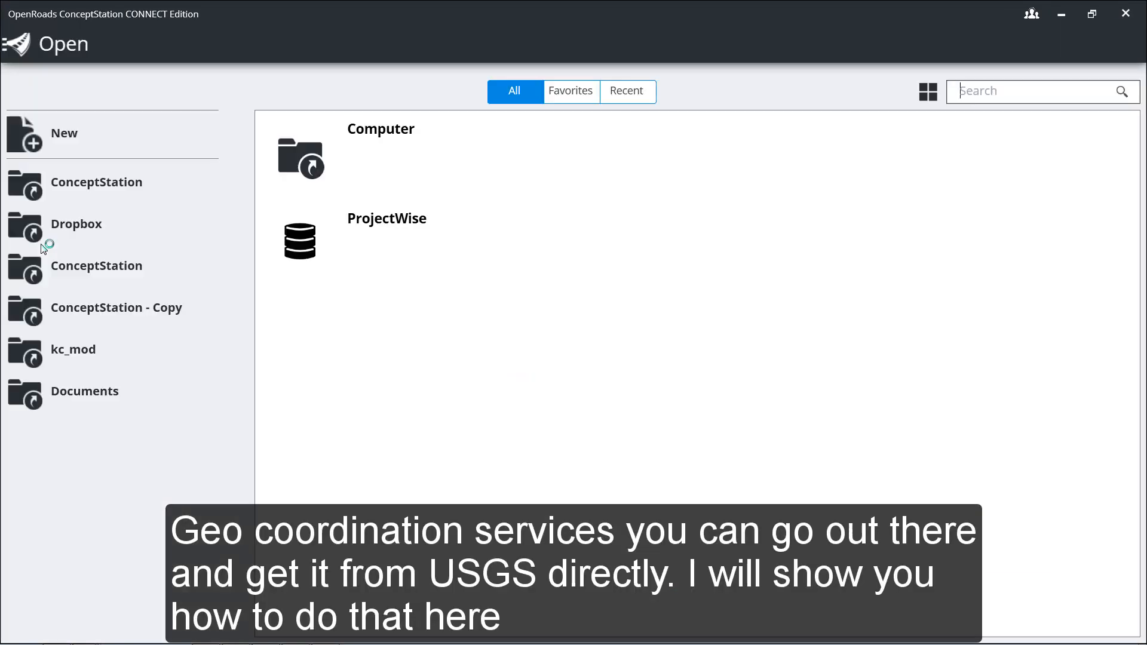
left_click(68, 139)
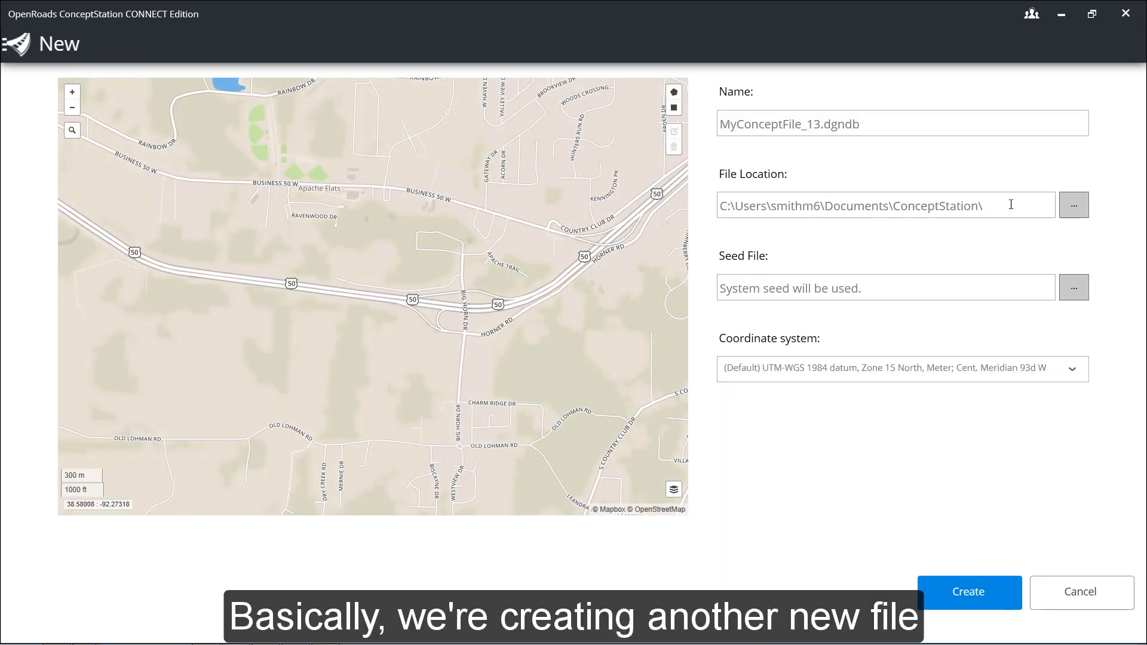
- Set the new file's location to the folder T:\de-proj\ConceptStation\BigHorn_Import
left_click(1072, 204)
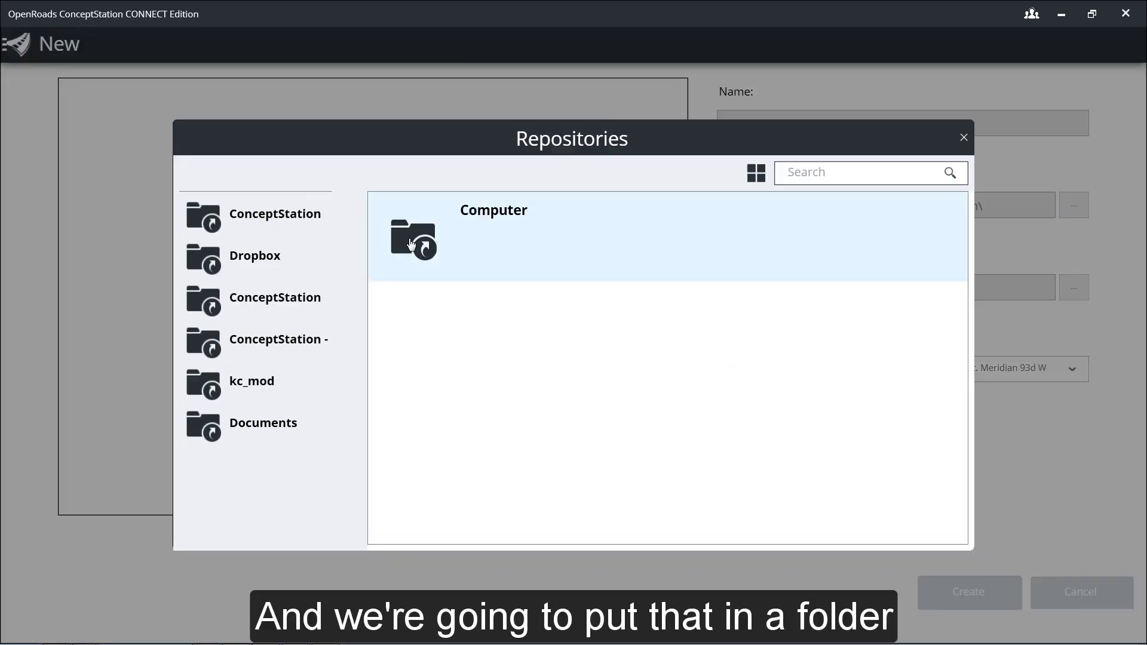
left_click(449, 225)
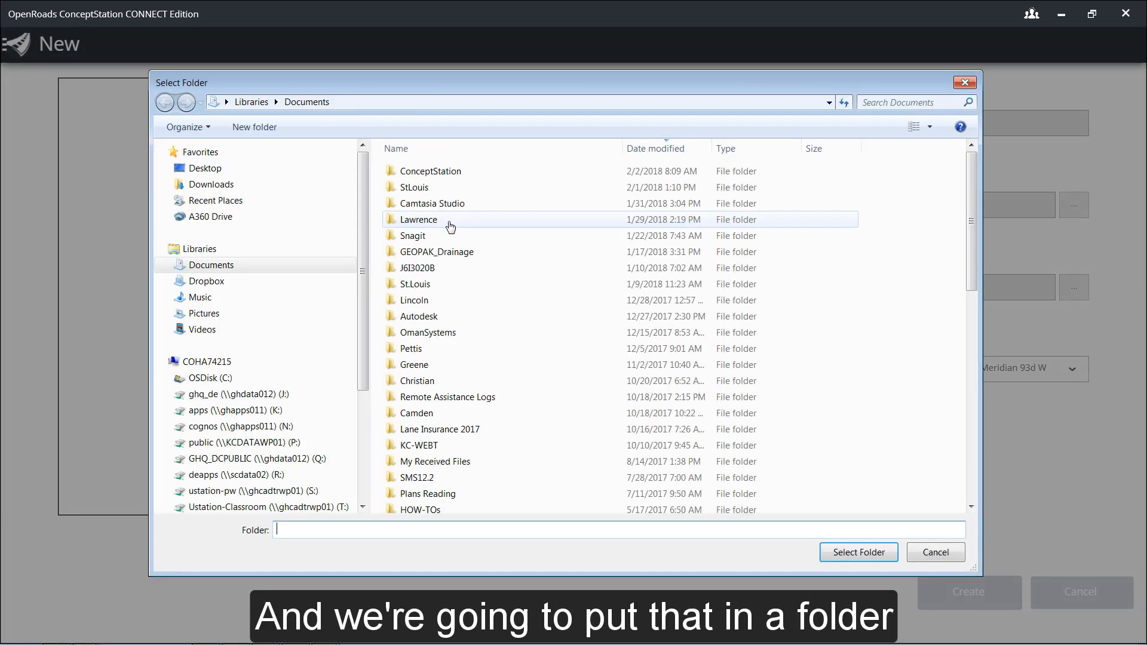
scroll(339, 397, "down", 3)
scroll(339, 397, "up", 1)
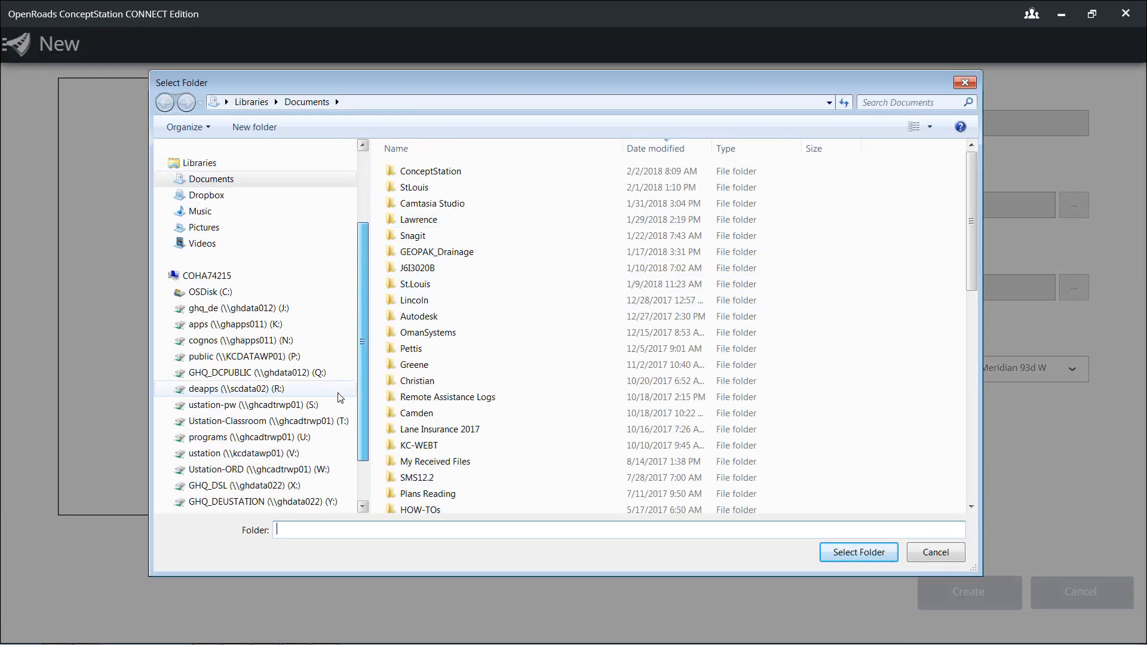
left_click(323, 422)
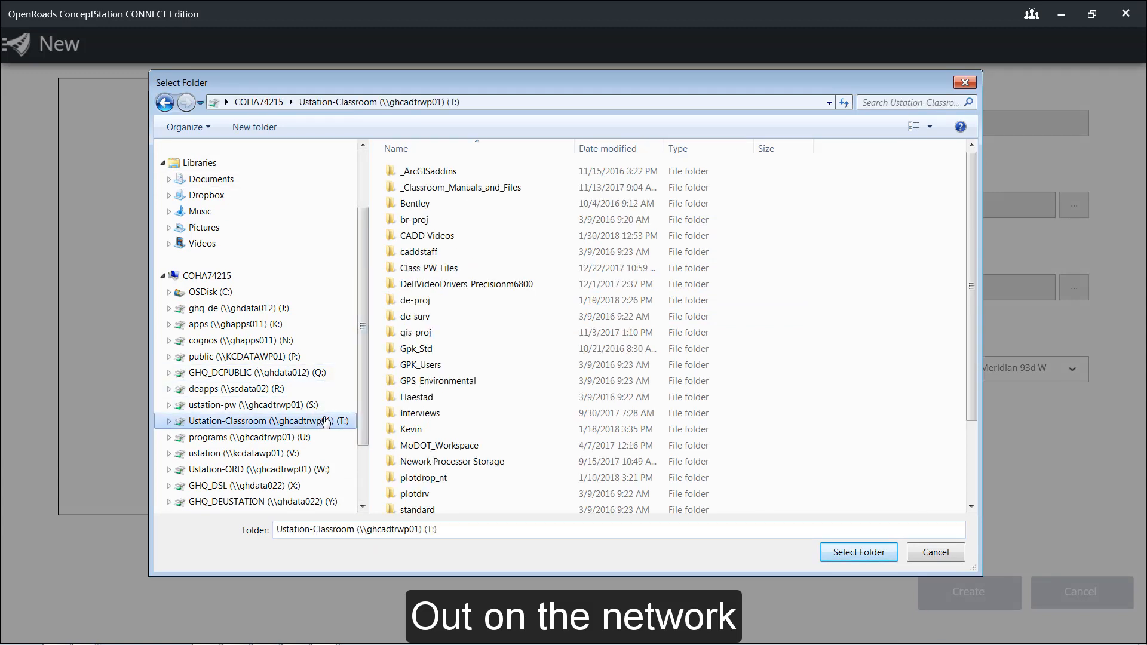
double_click(423, 301)
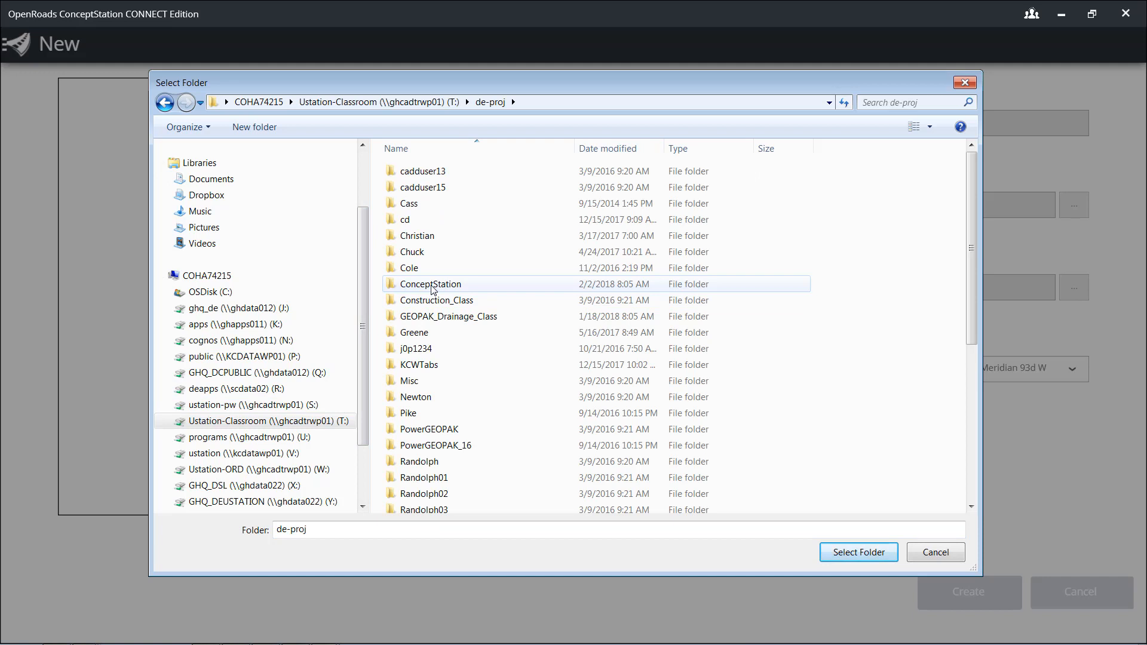
double_click(432, 286)
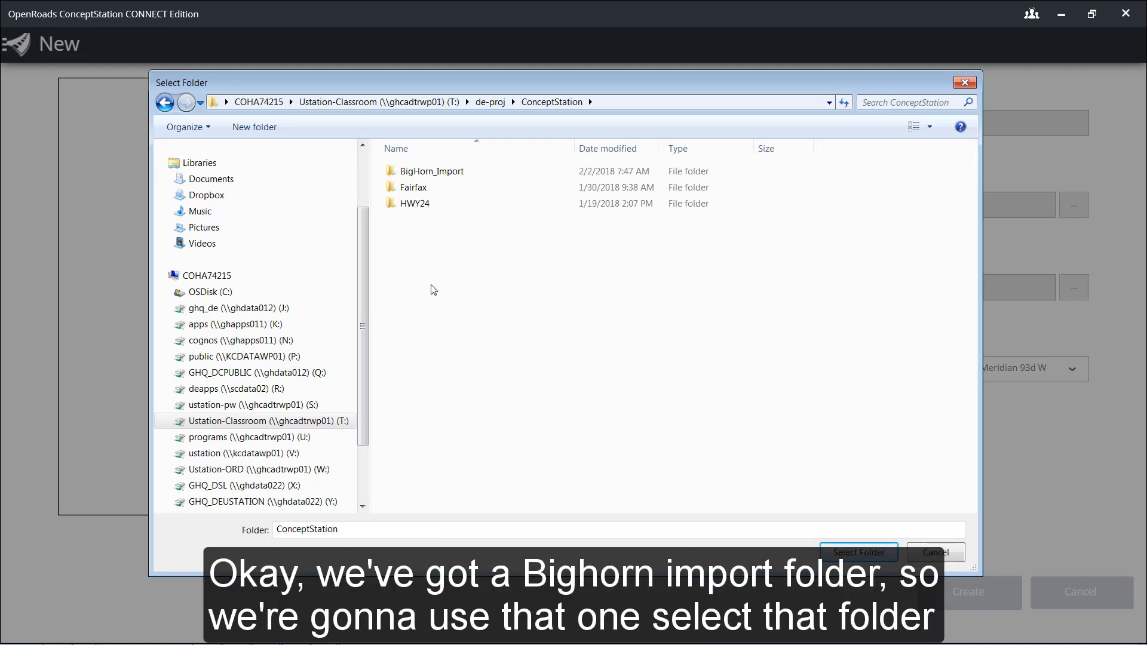
double_click(445, 174)
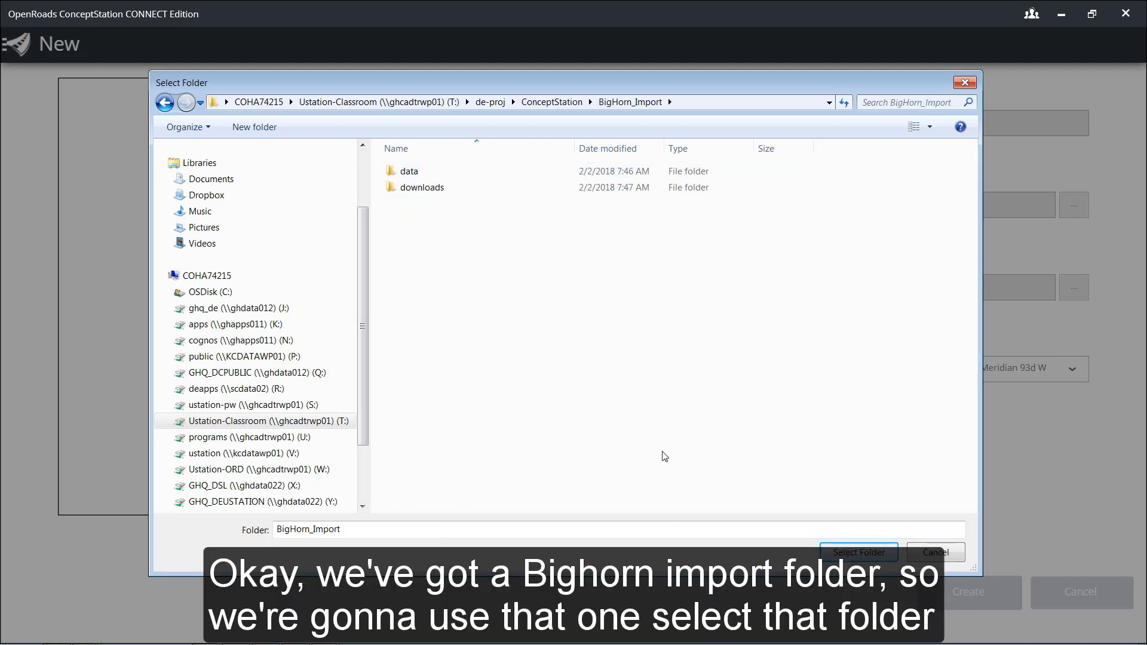
left_click(861, 556)
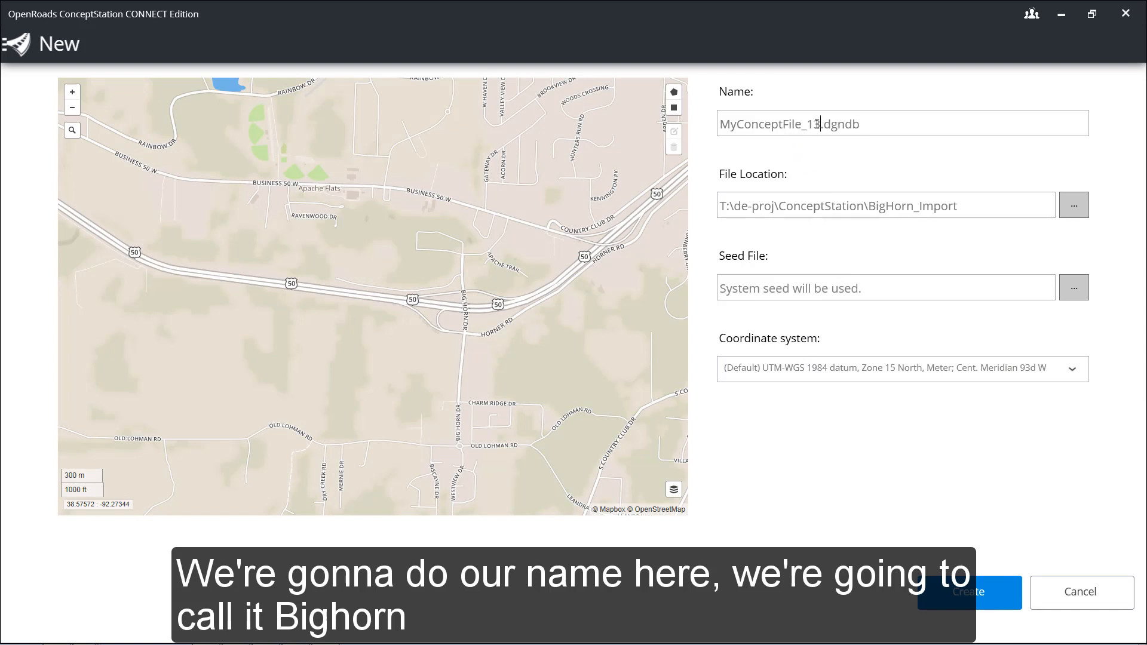
- Replace the default file name with BigHorn_Import, keeping the .dgndb extension
left_click_drag(819, 124, 709, 122)
type("Big")
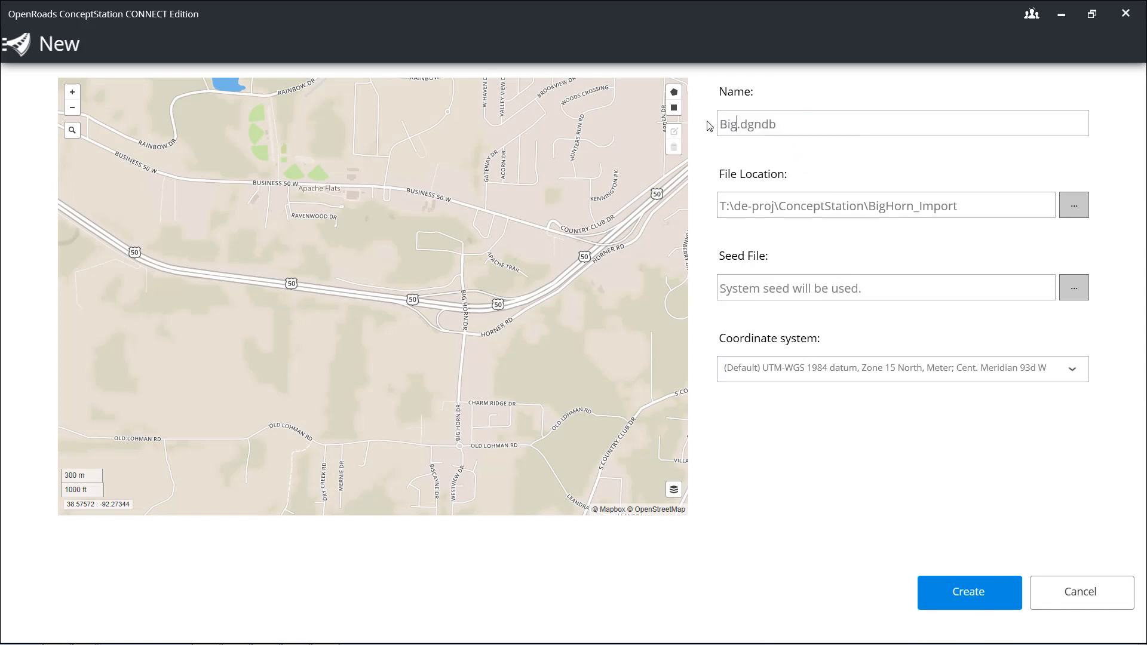
type("Horn_Import")
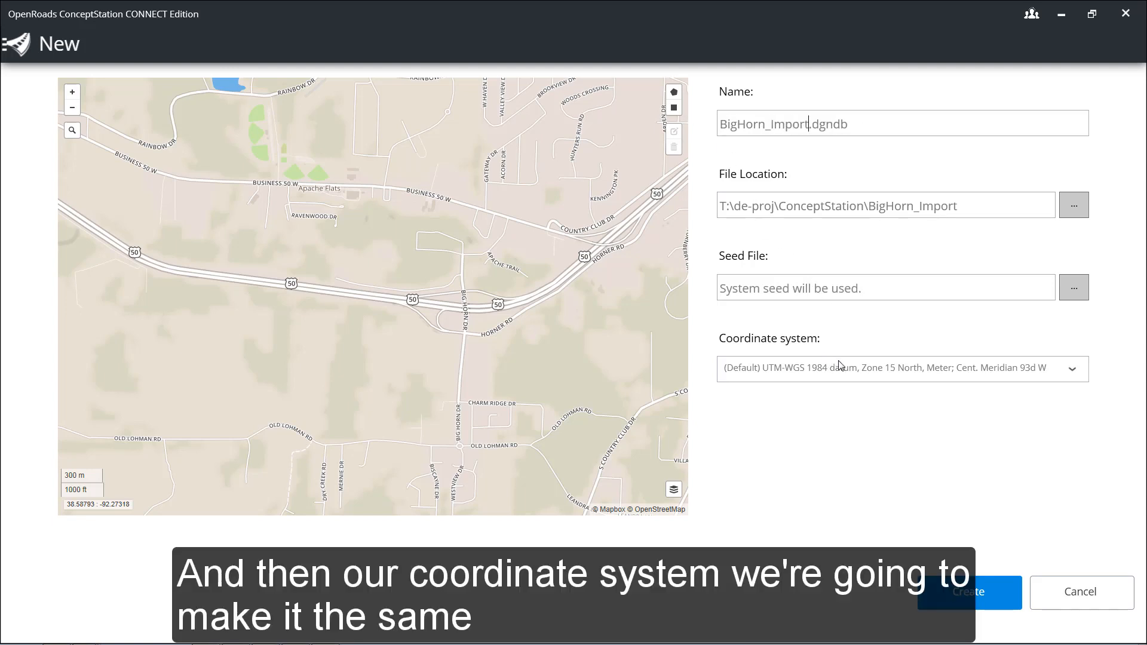
- Set the new file's coordinate system to NAD83/2011 Missouri State Planes, Central Zone, US Foot - MO83/2011-CF
left_click(1072, 373)
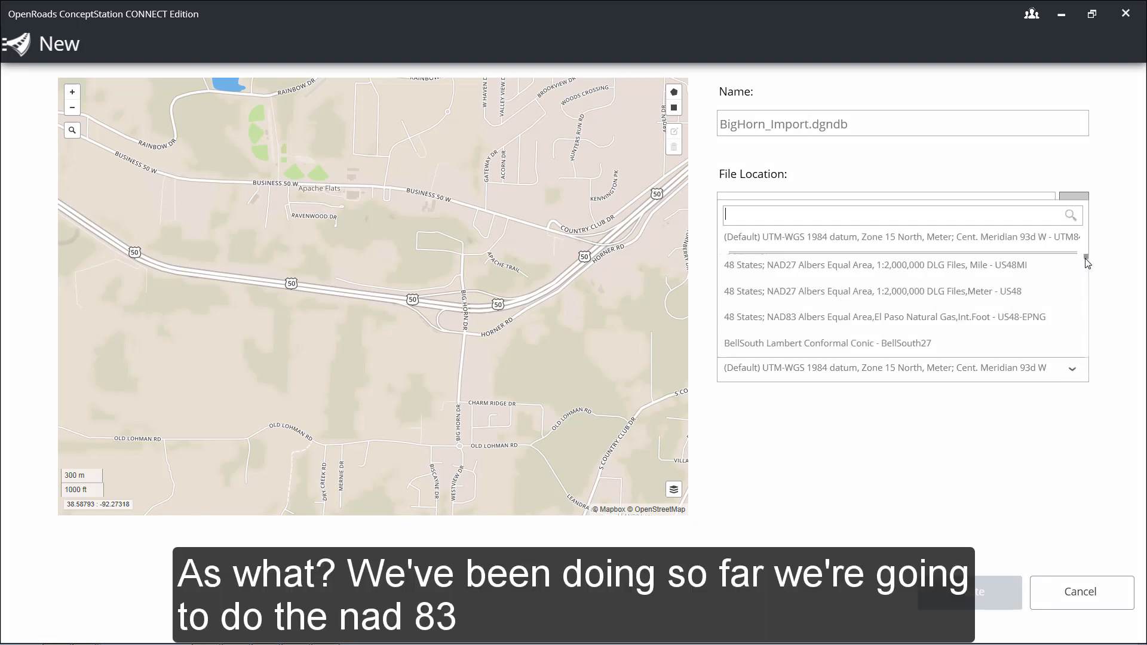
left_click_drag(1086, 259, 1086, 263)
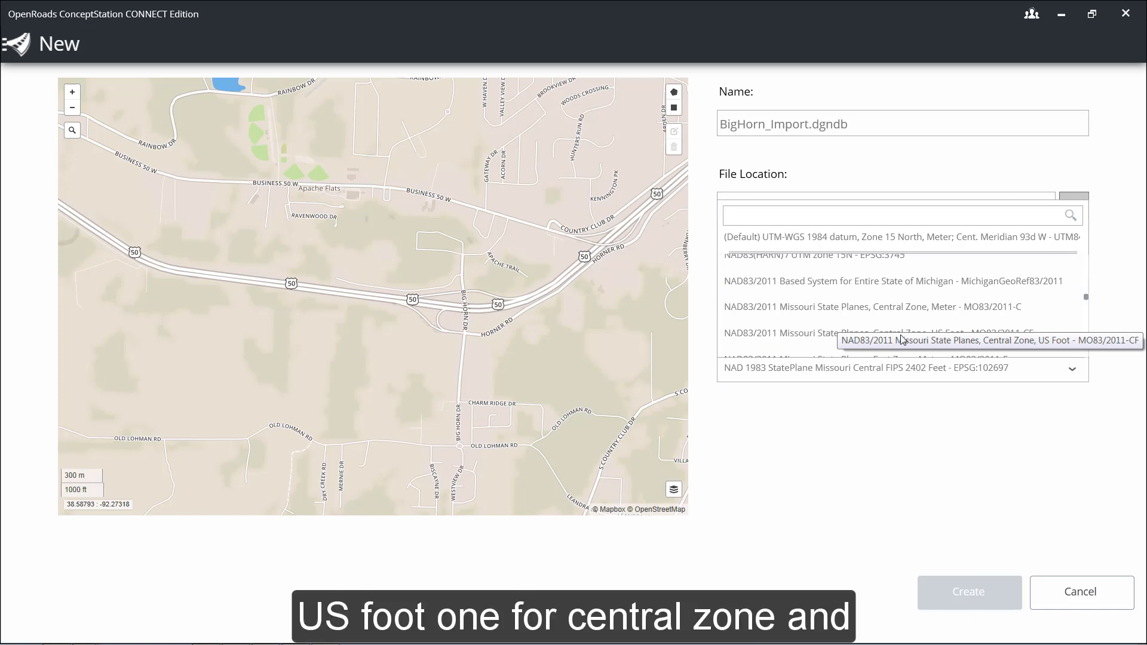
left_click(835, 335)
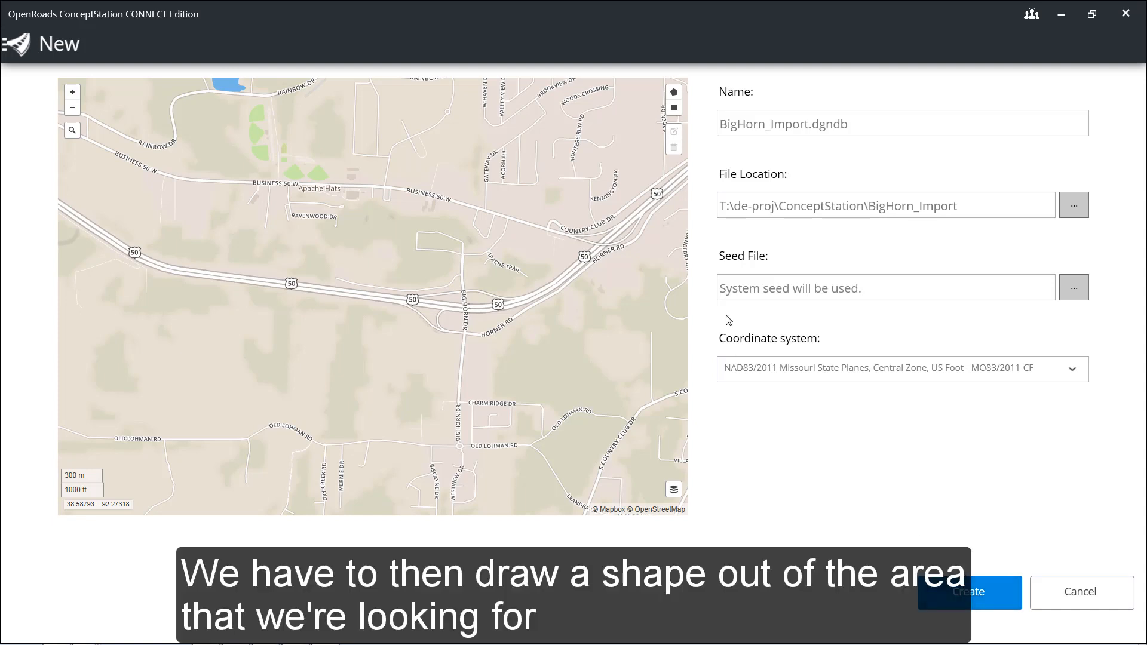
- Outline a rectangular project area around the US 50 and Big Horn Dr interchange and create the file, skipping the context data import
left_click(675, 110)
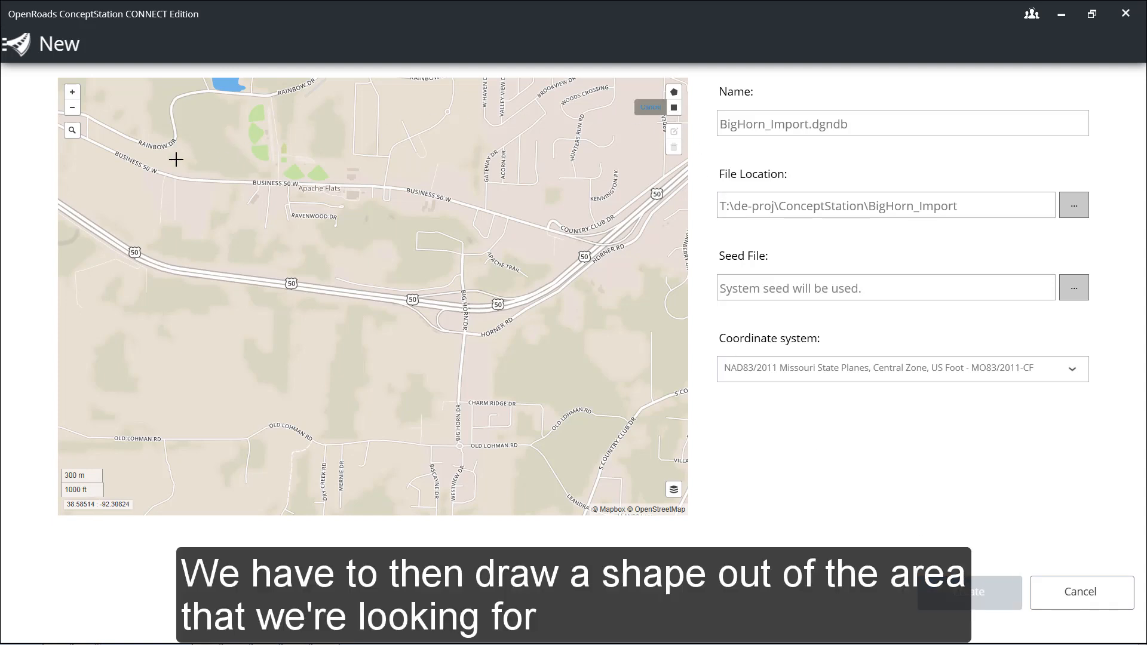
left_click_drag(128, 131, 642, 471)
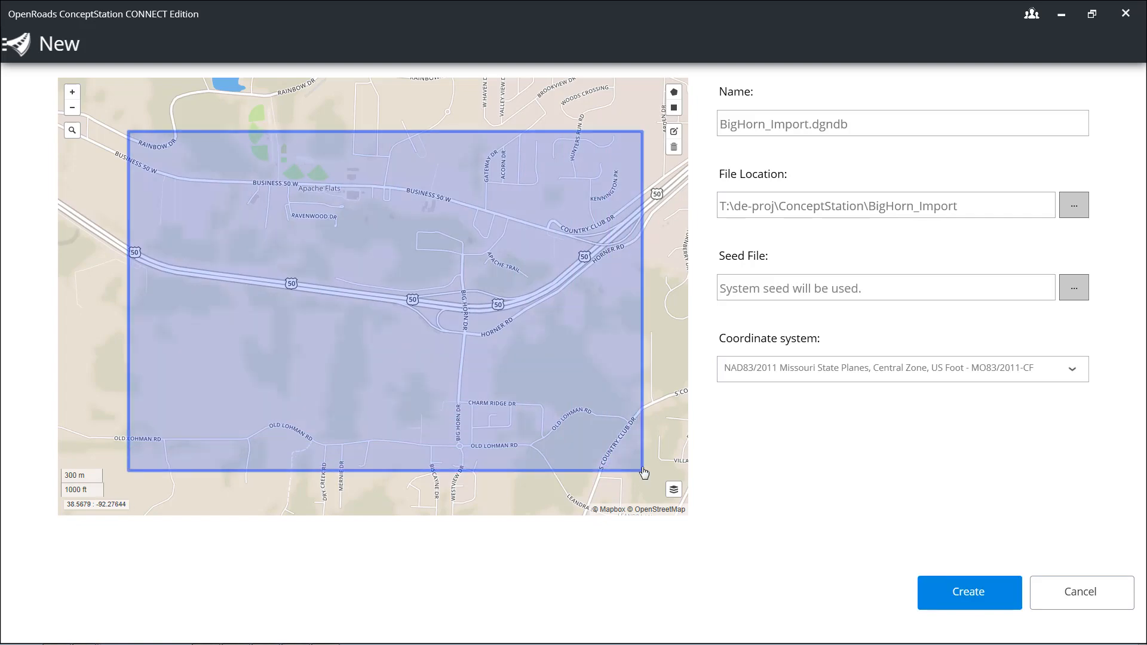
left_click(958, 604)
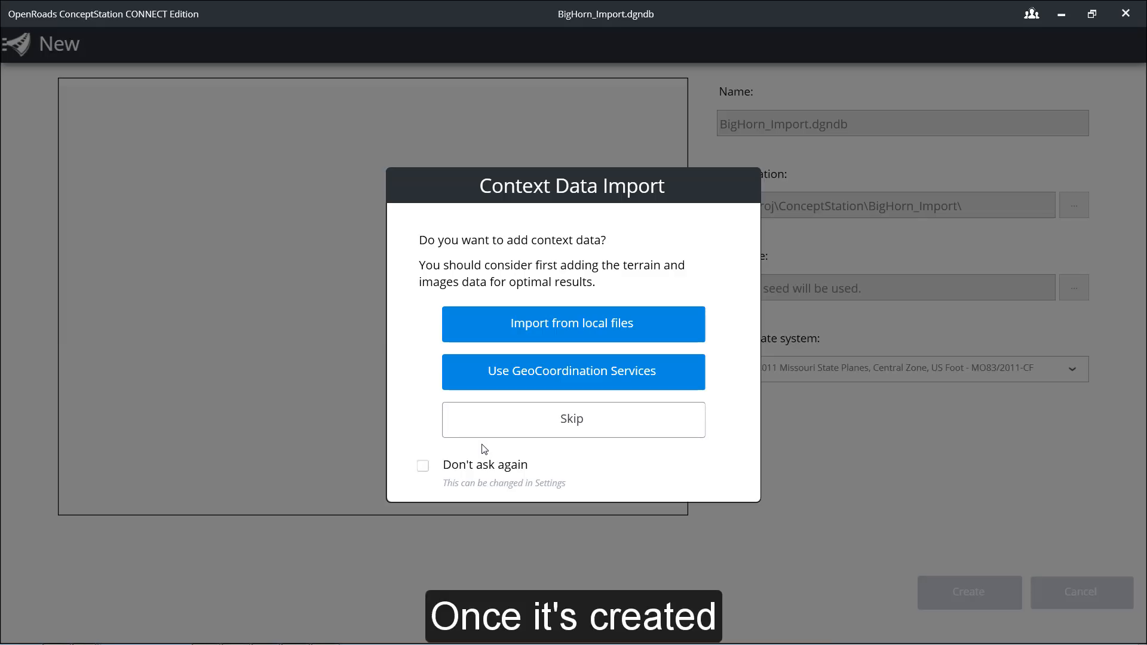
left_click(574, 421)
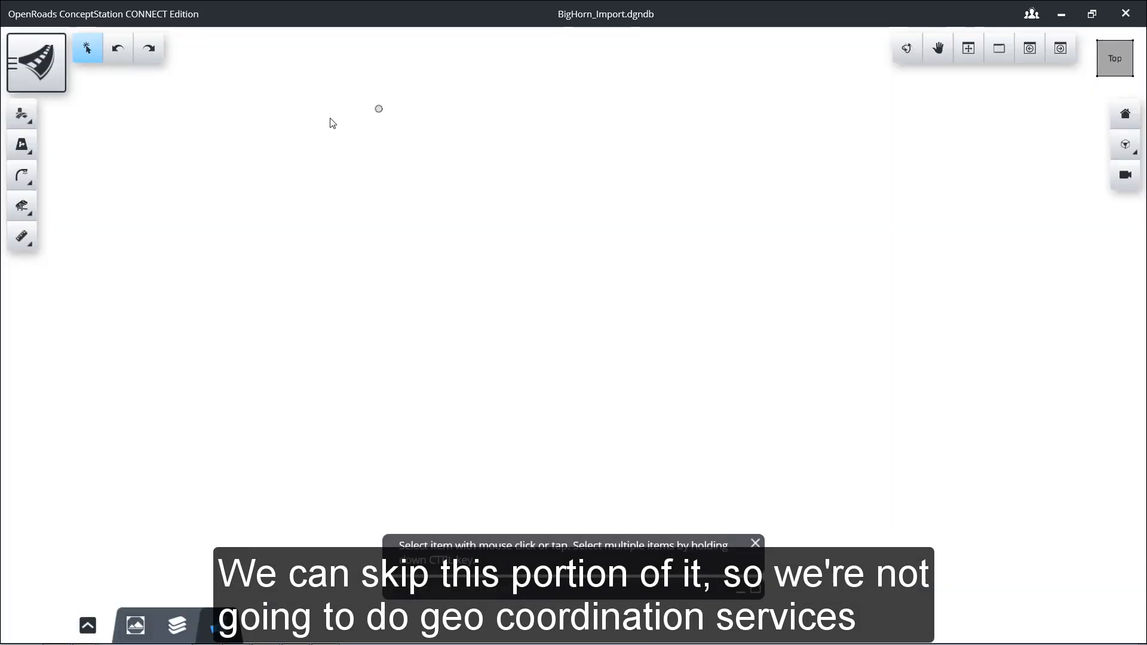
- Measure the location coordinates of three points in the empty drawing
left_click(18, 240)
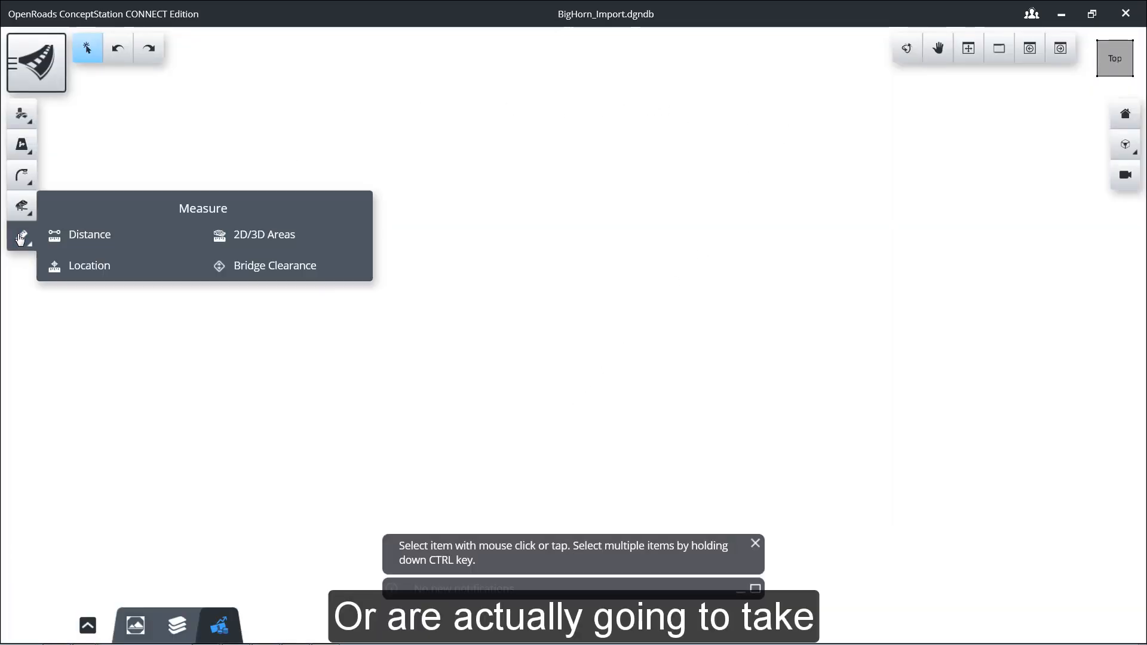
left_click(114, 272)
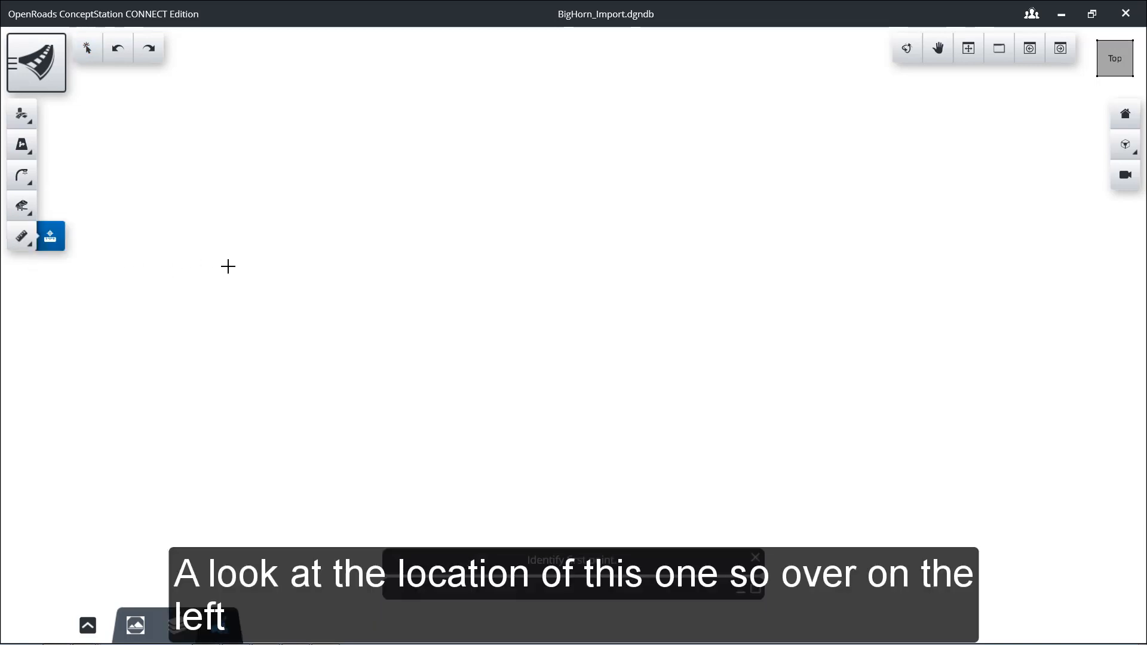
left_click(538, 275)
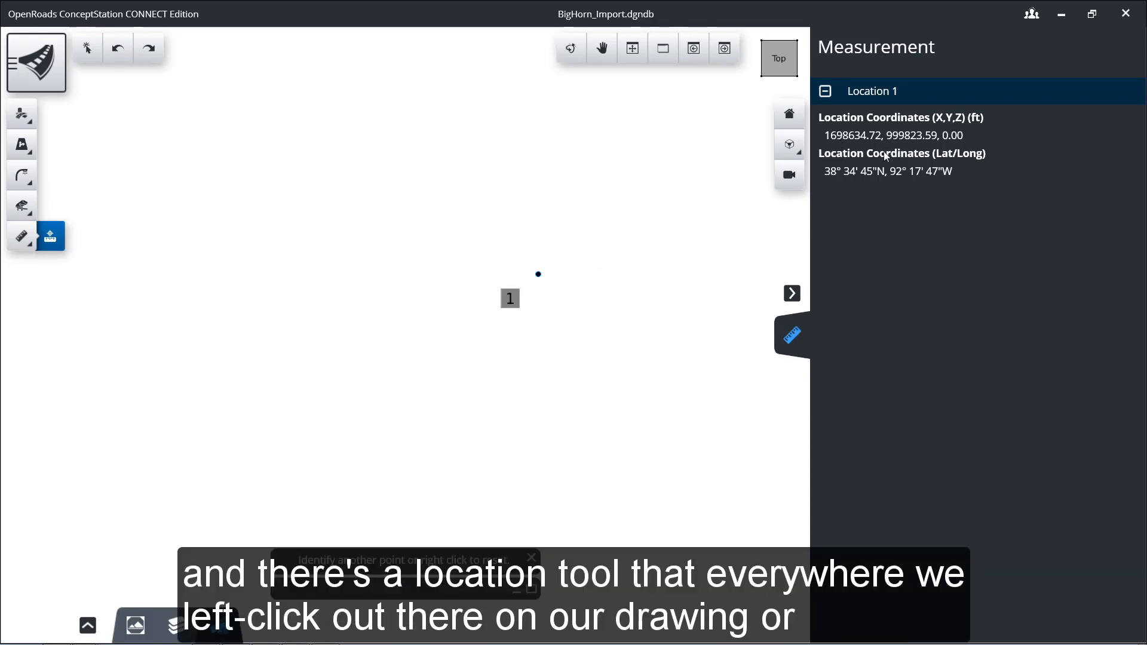
left_click(567, 203)
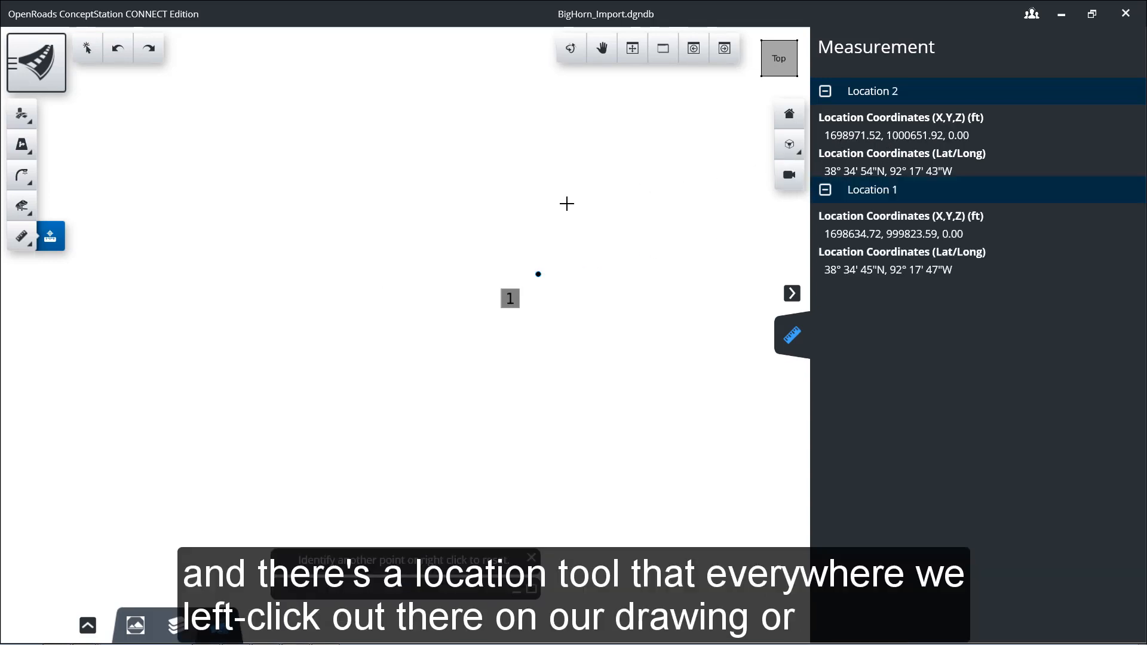
left_click(677, 209)
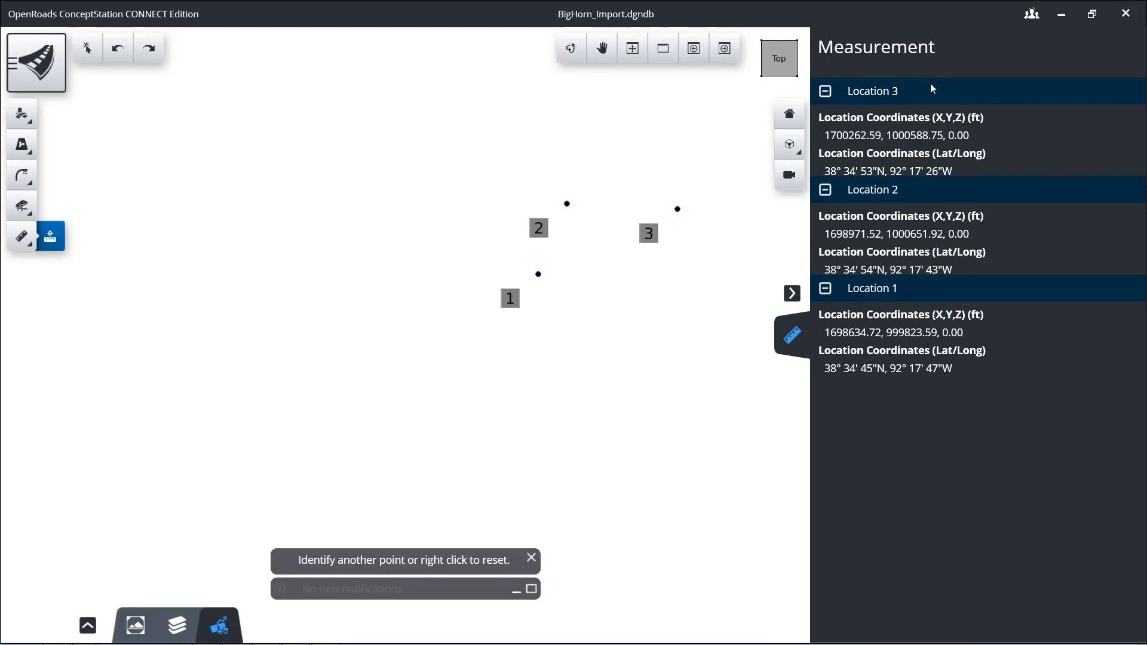
- Minimize ConceptStation and open the bookmarked USGS EarthExplorer site in the web browser
left_click(1063, 15)
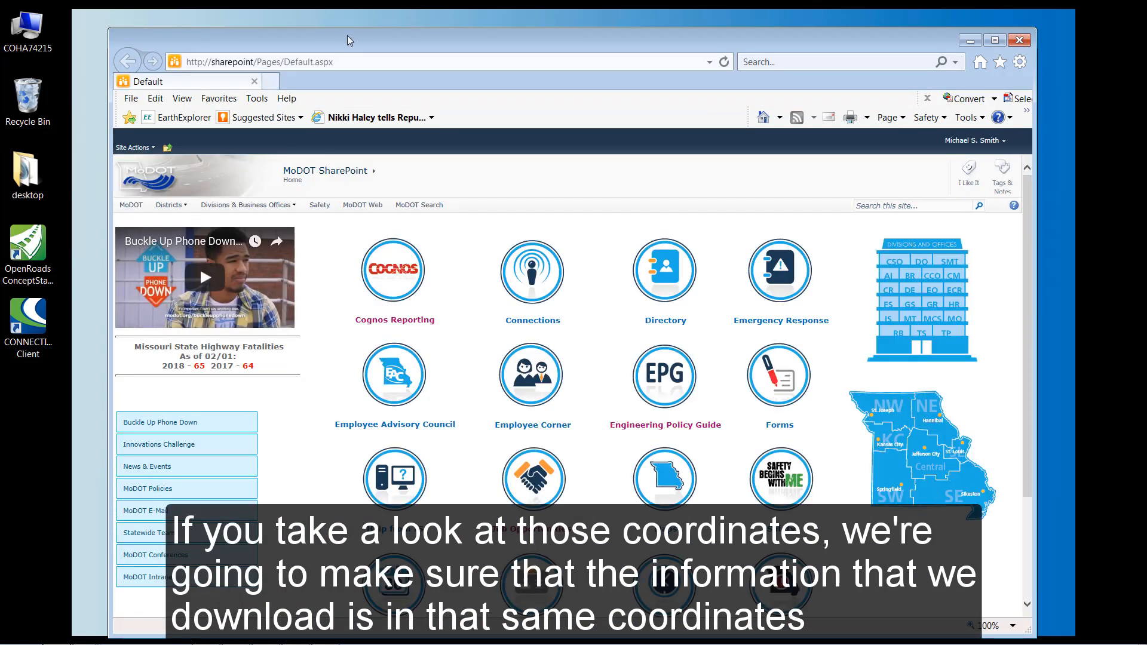
left_click_drag(347, 35, 327, 25)
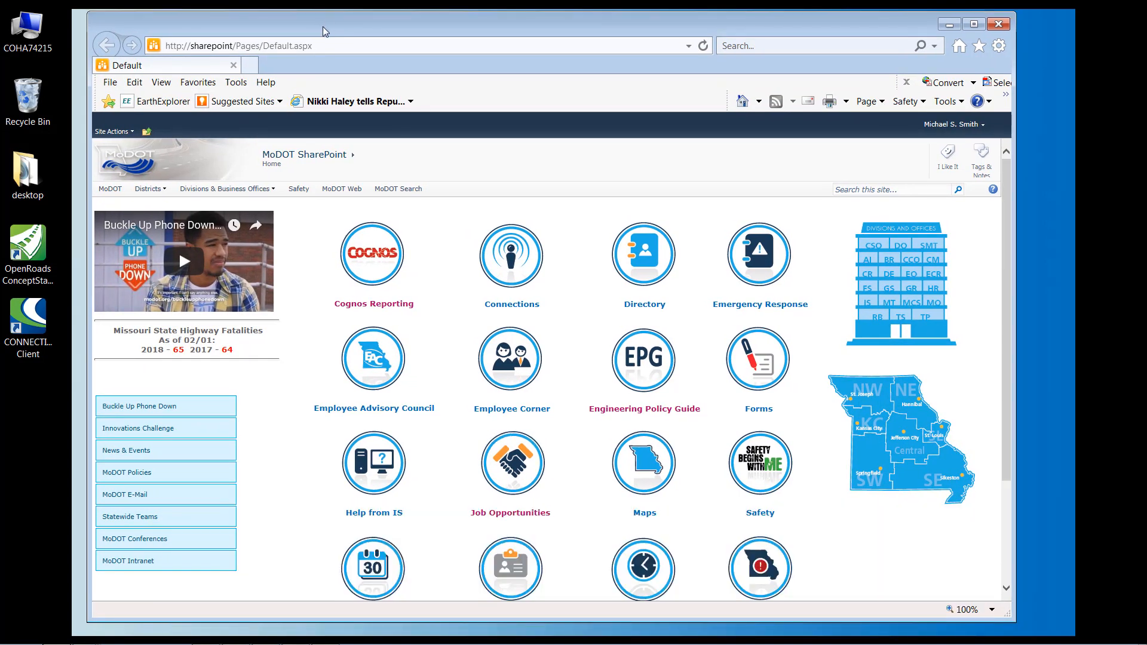
left_click(198, 82)
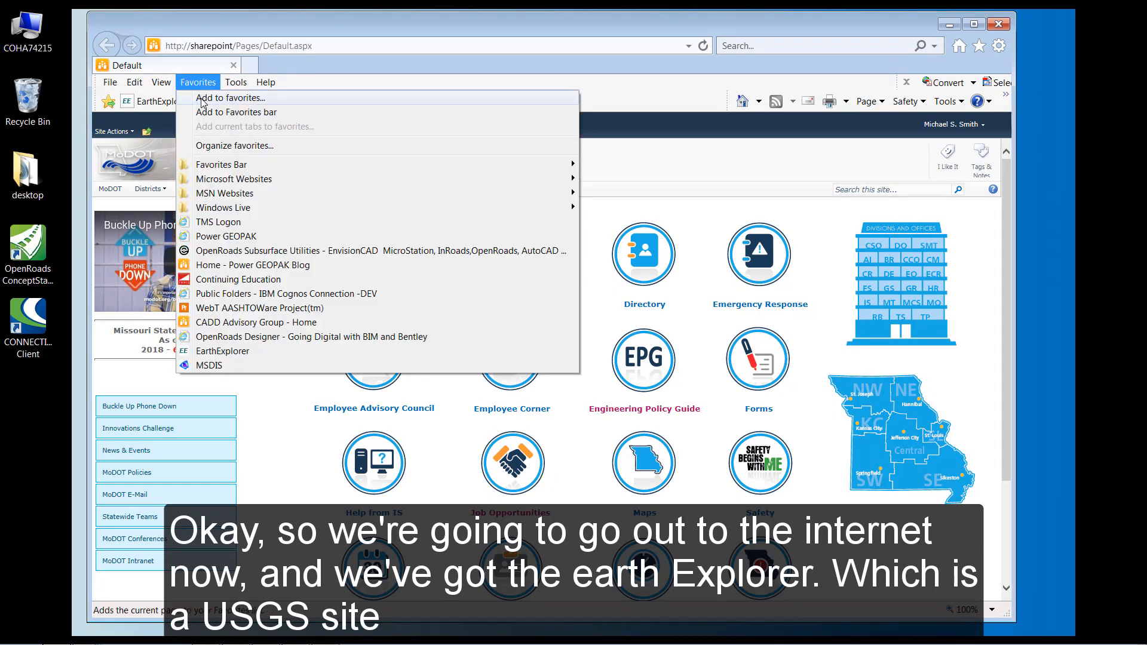
left_click(222, 351)
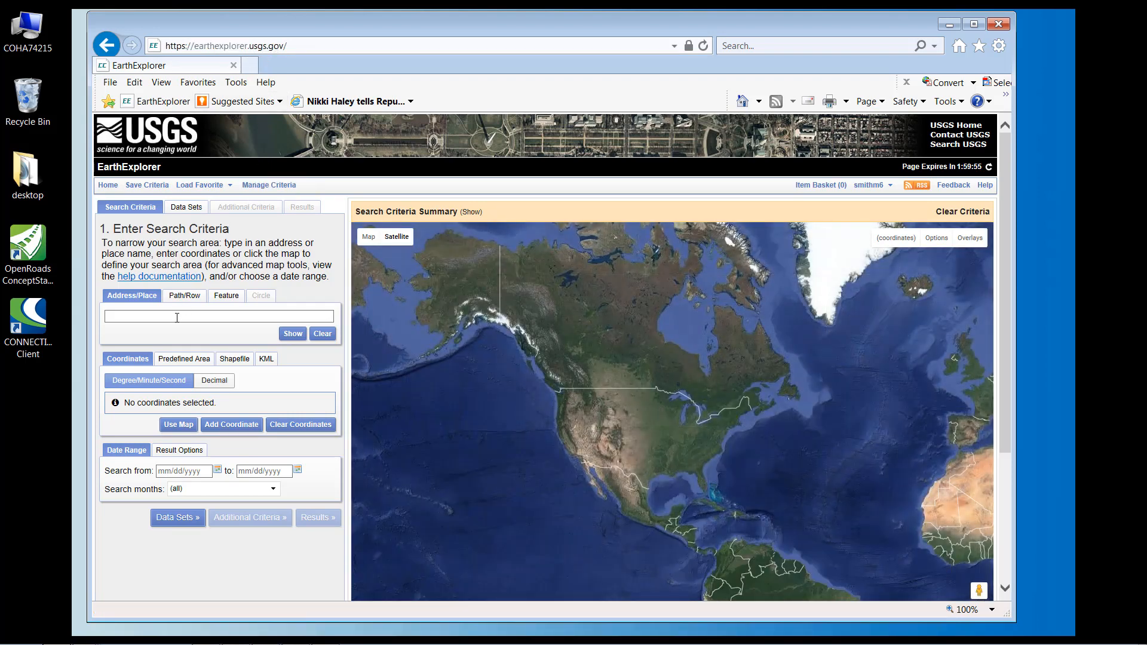
left_click(872, 187)
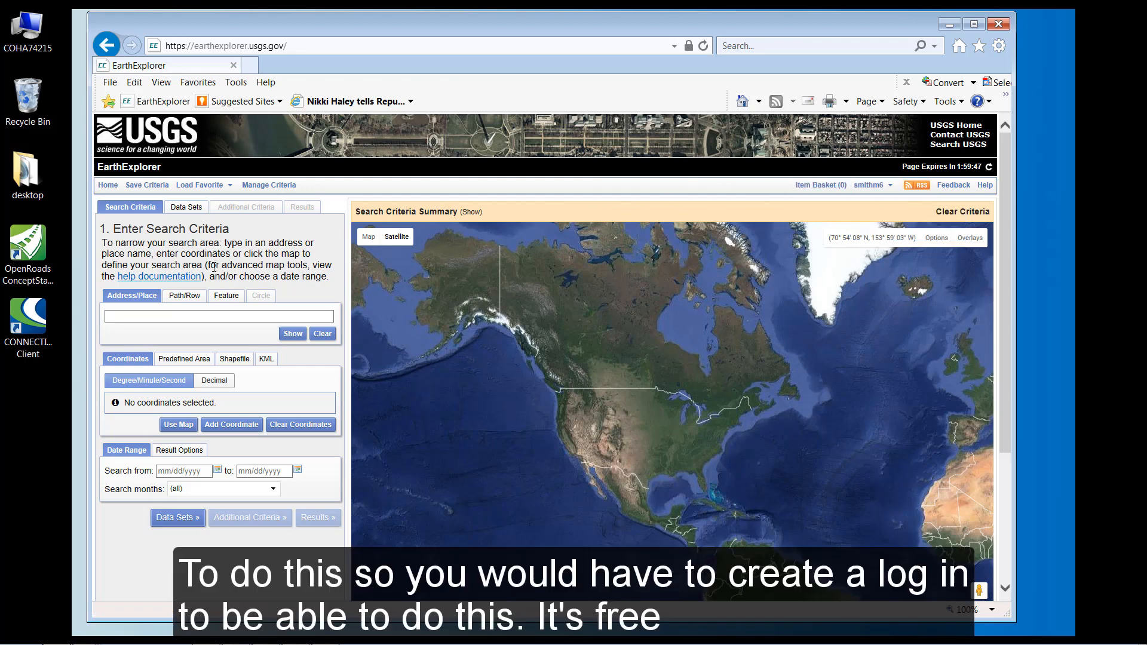
- Search EarthExplorer for the place "big horn jefferson city mo" and pin the Big Horn Dr result on the map
left_click(176, 317)
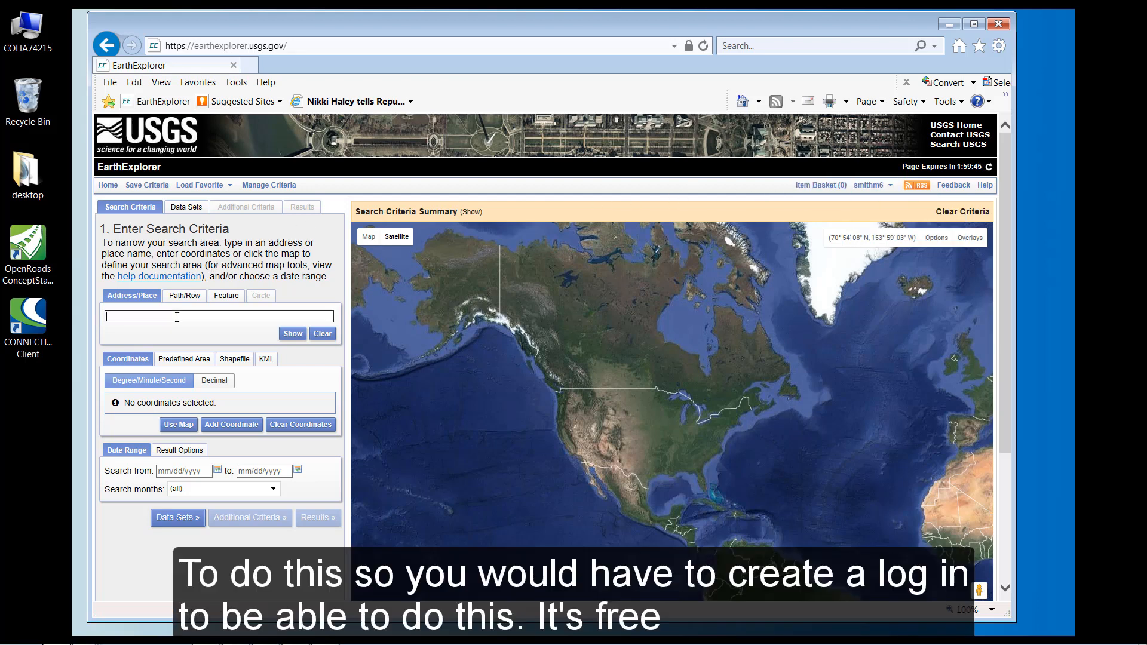
type("big")
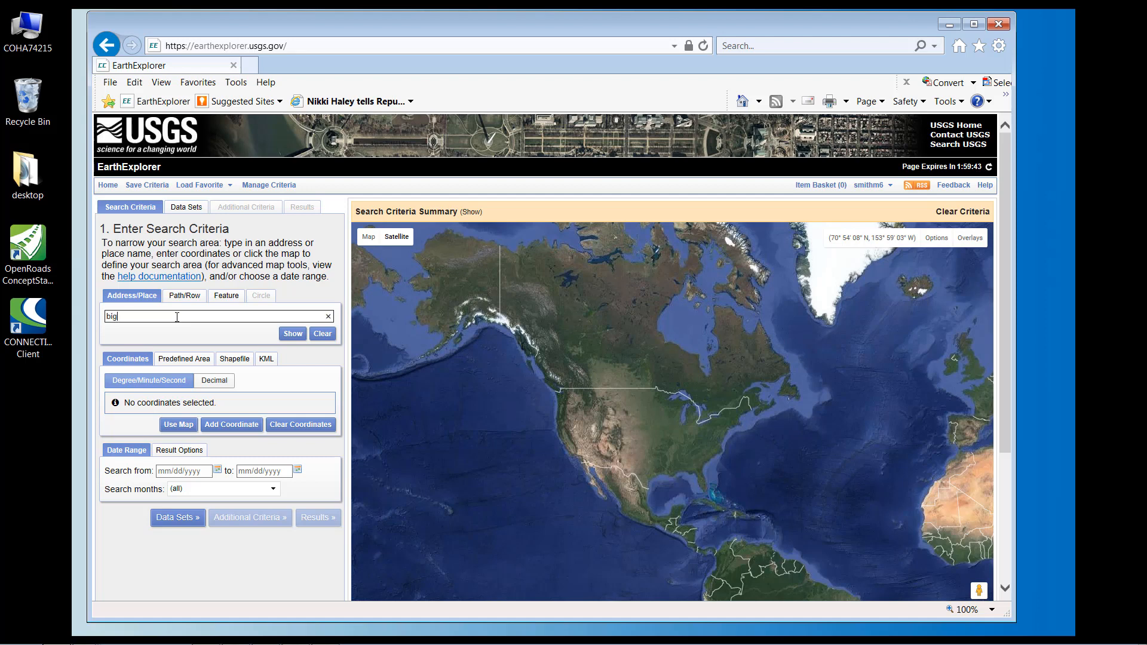
type(" horn je")
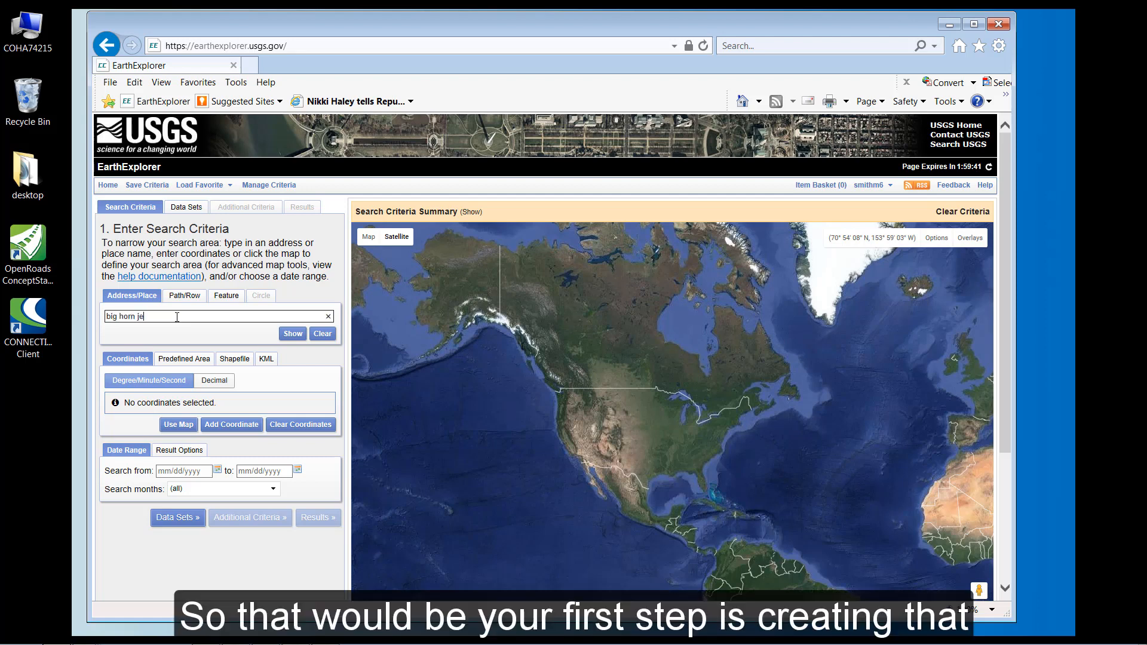
type("fferson city mo")
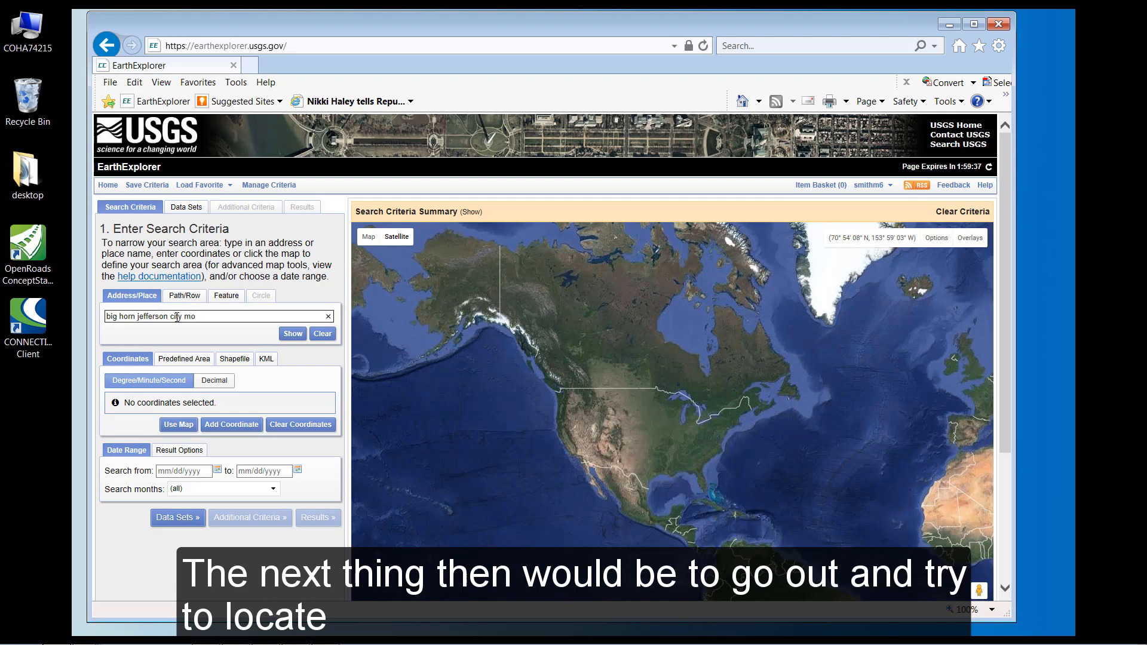
left_click(292, 335)
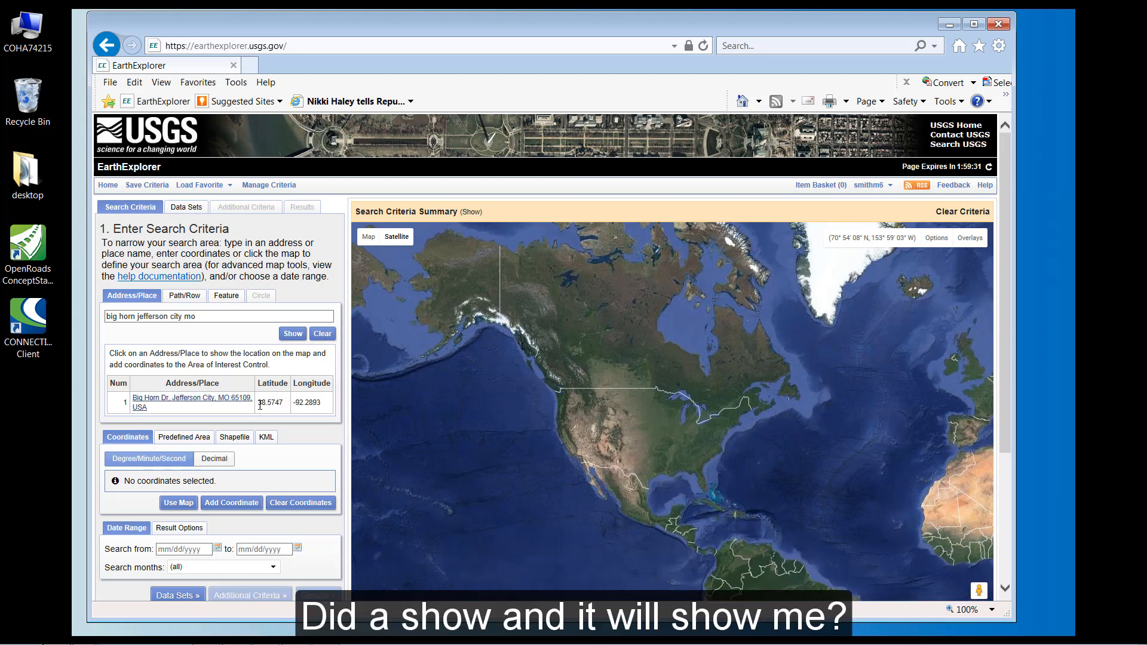
left_click(214, 398)
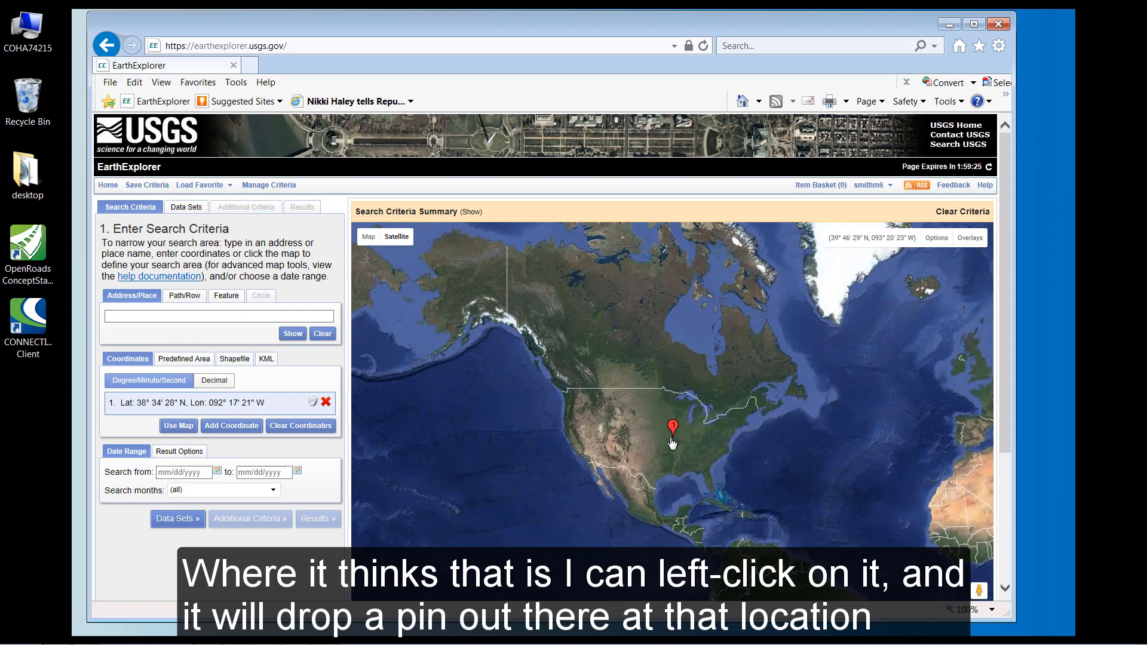
- Frame the US 50 corridor around the Big Horn Dr pin and use the visible map extent as the search area
scroll(676, 443, "up", 5)
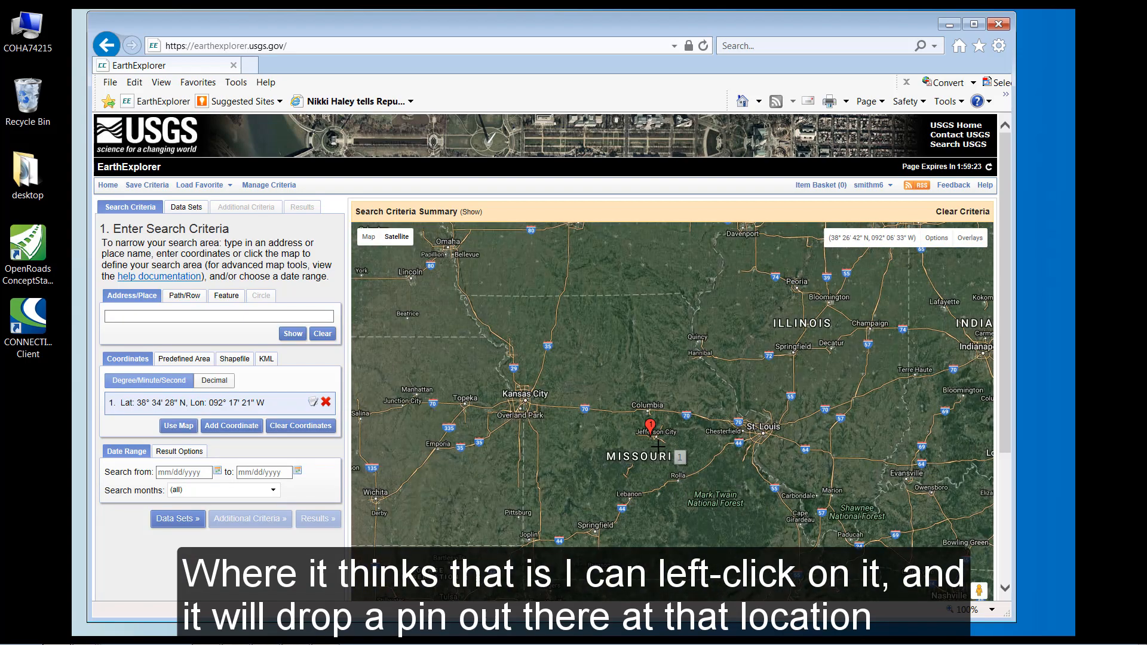
scroll(658, 445, "up", 2)
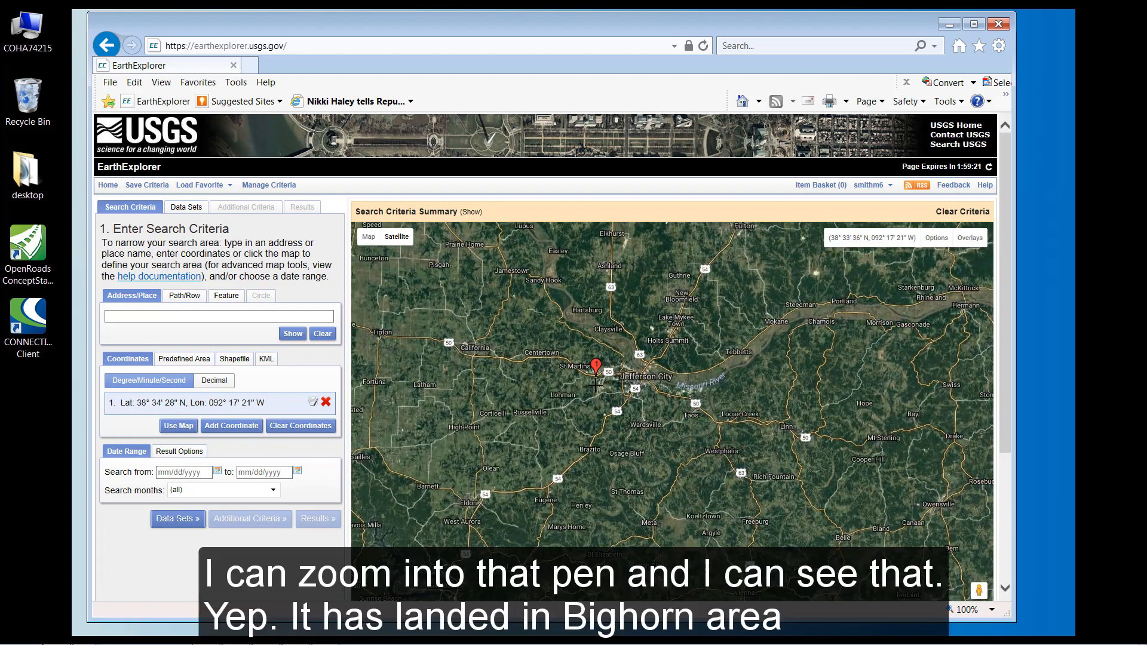
scroll(596, 384, "up", 3)
scroll(595, 297, "up", 2)
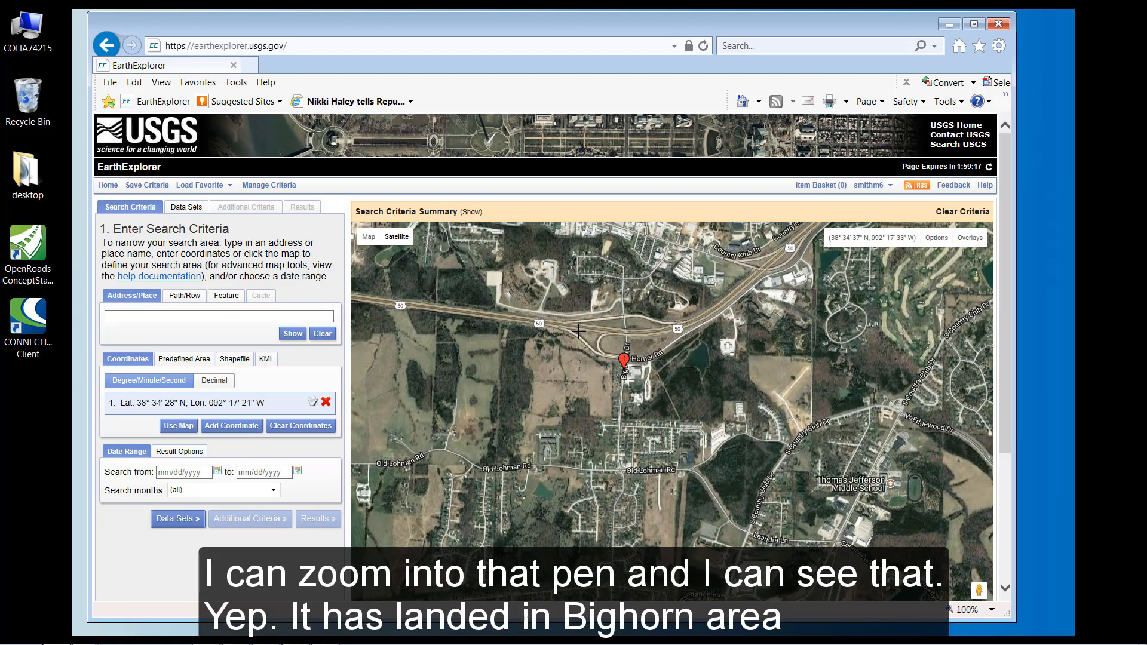
left_click_drag(580, 333, 731, 390)
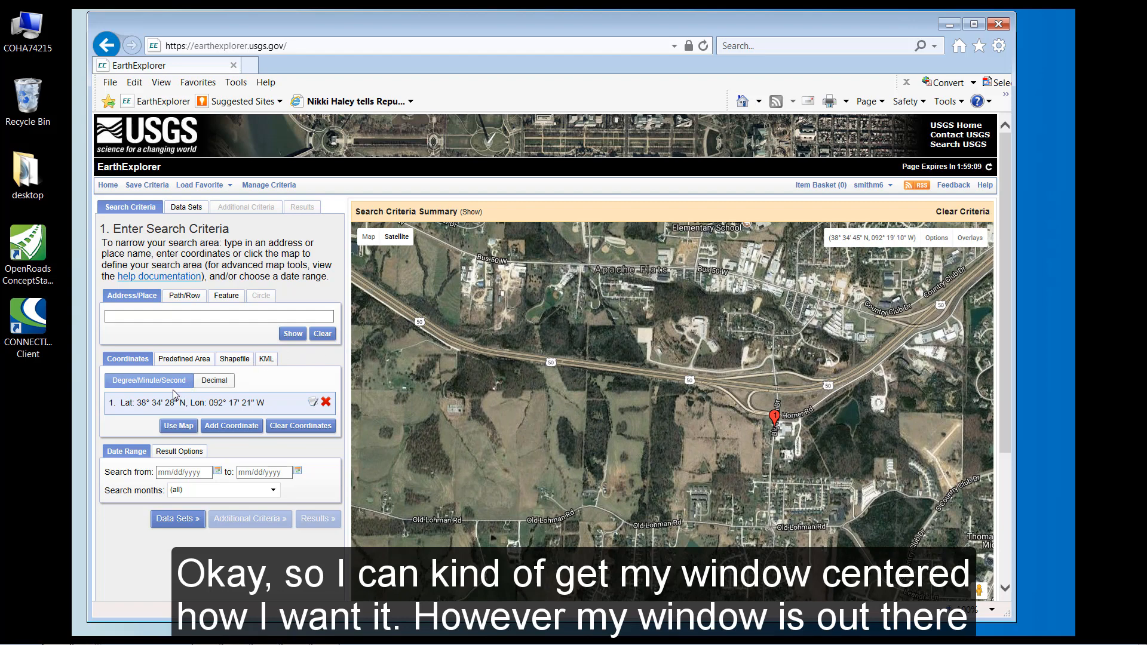
left_click(178, 426)
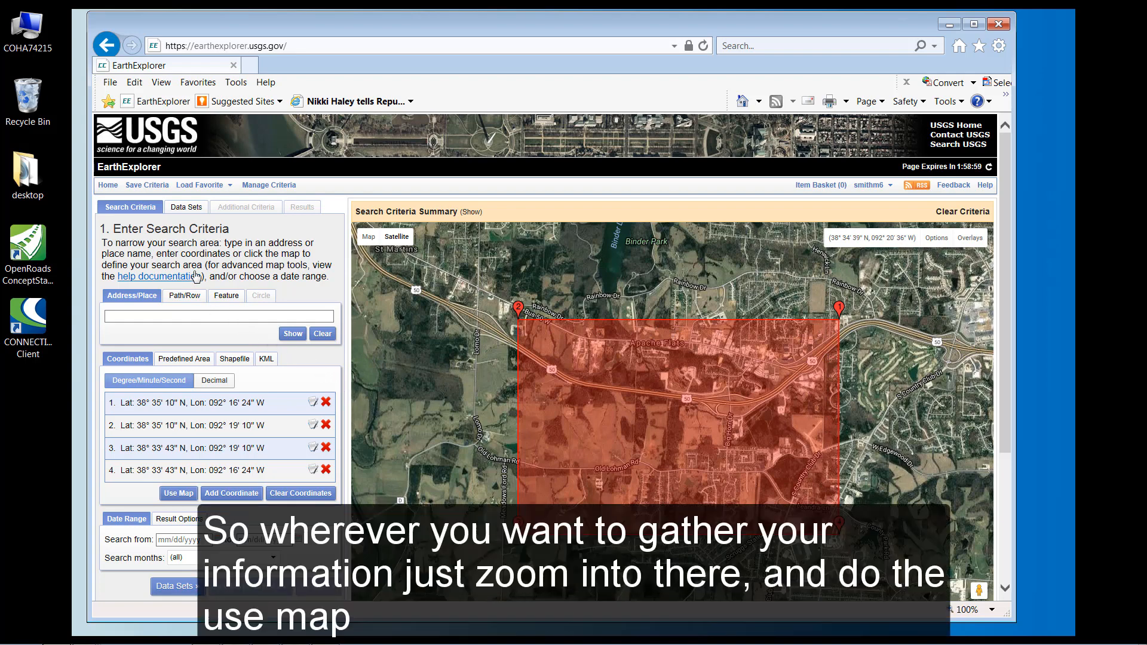
- Select the NAIP GEOTIFF aerial imagery and LIDAR digital elevation data sets and bring up their search results
left_click(184, 208)
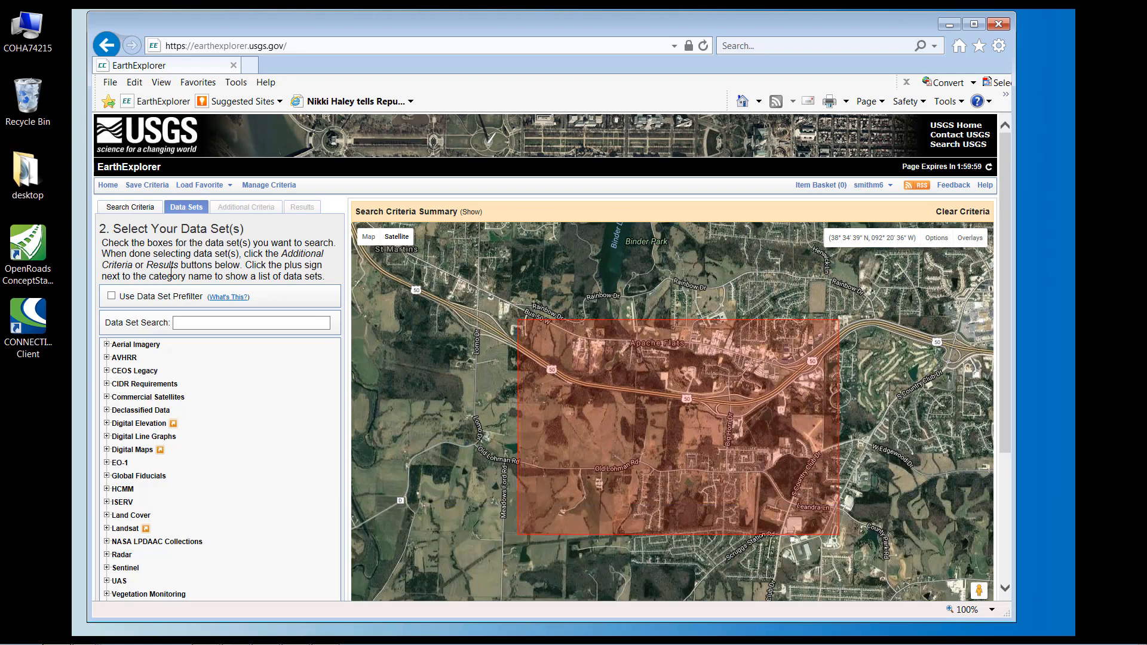
left_click(107, 345)
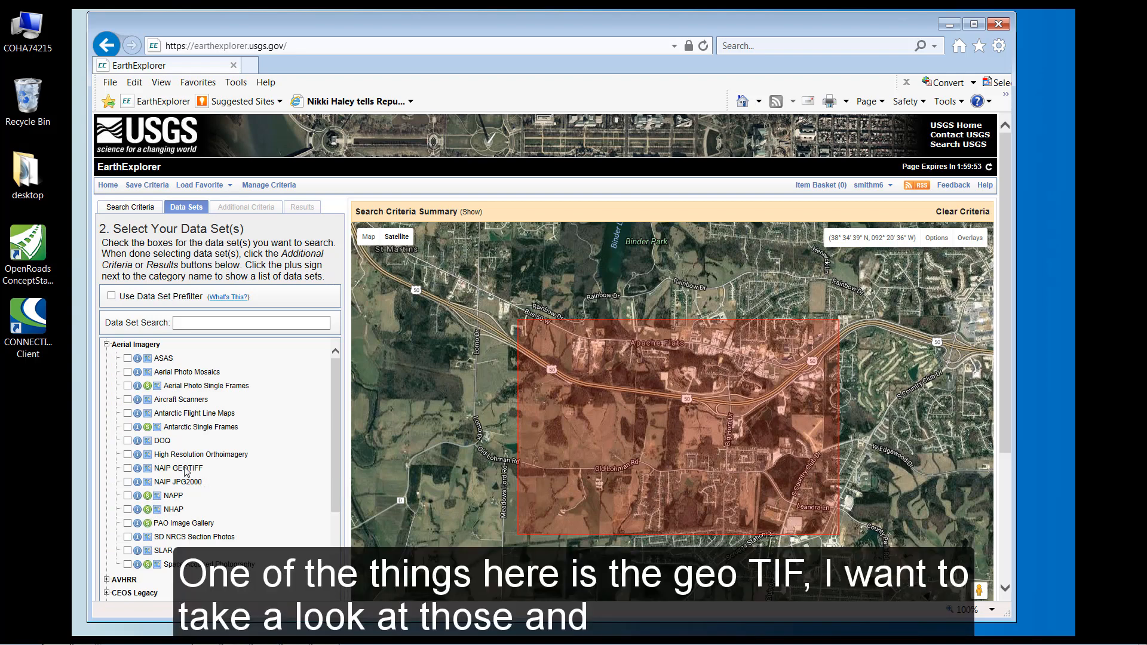
left_click(127, 469)
left_click_drag(331, 385, 339, 496)
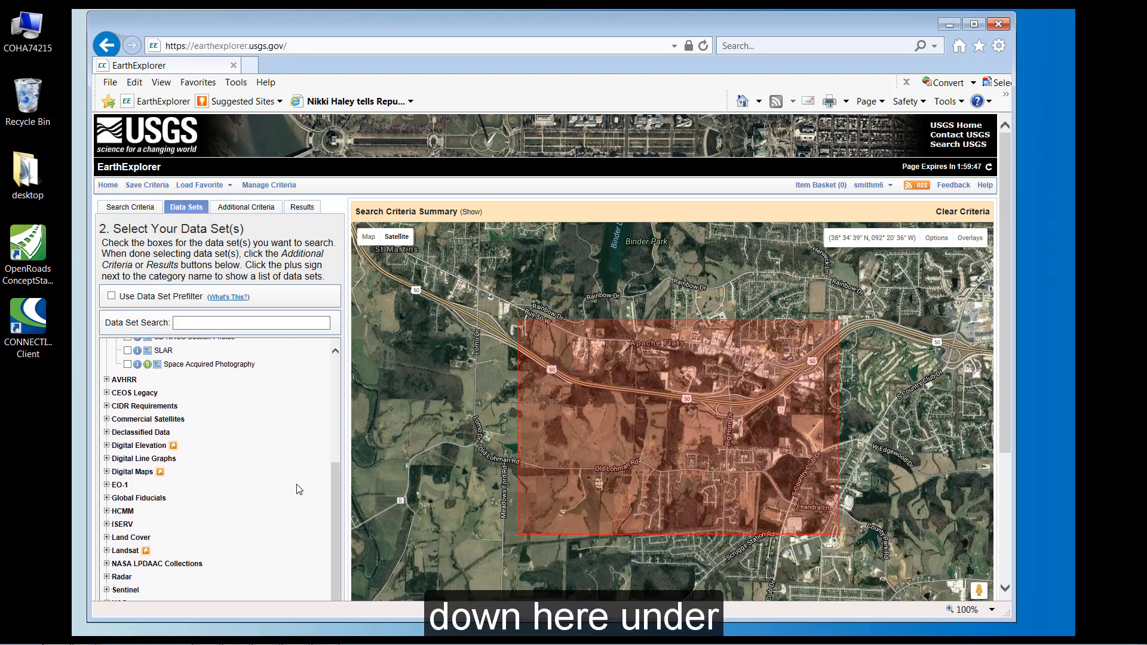
left_click(148, 447)
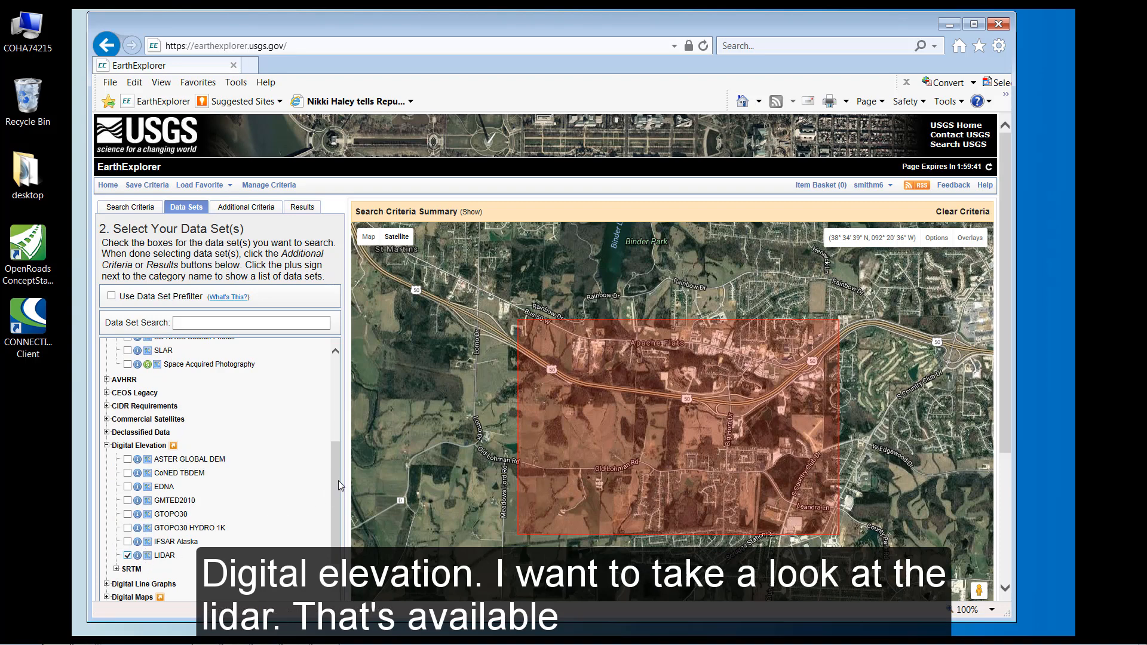
scroll(335, 502, "up", 4)
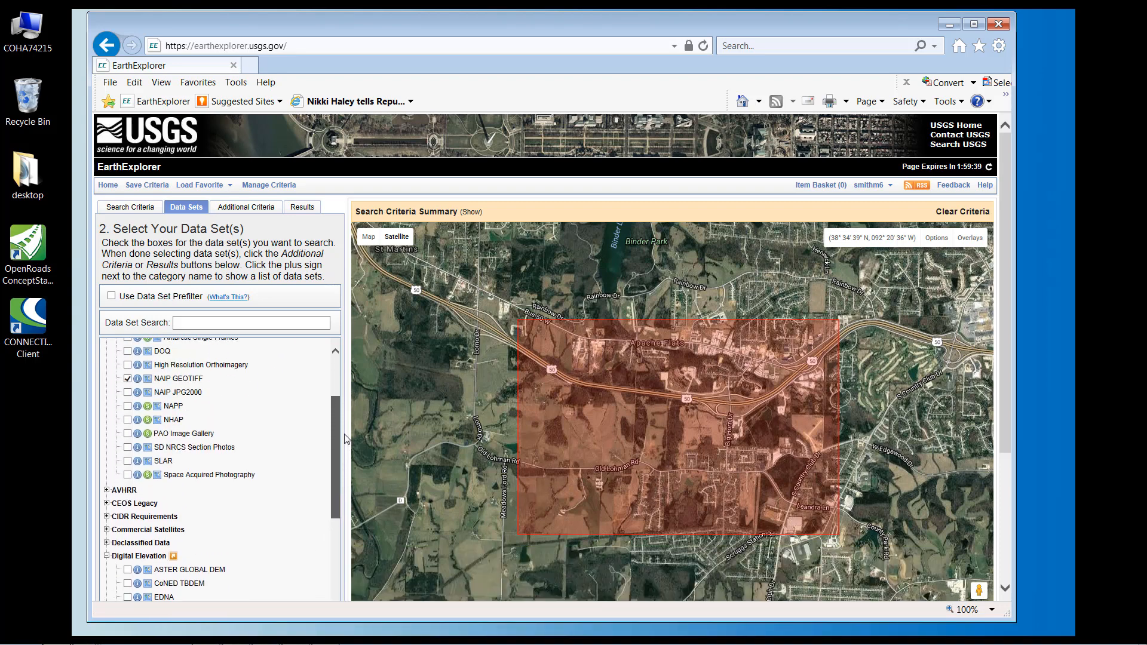
scroll(344, 439, "up", 3)
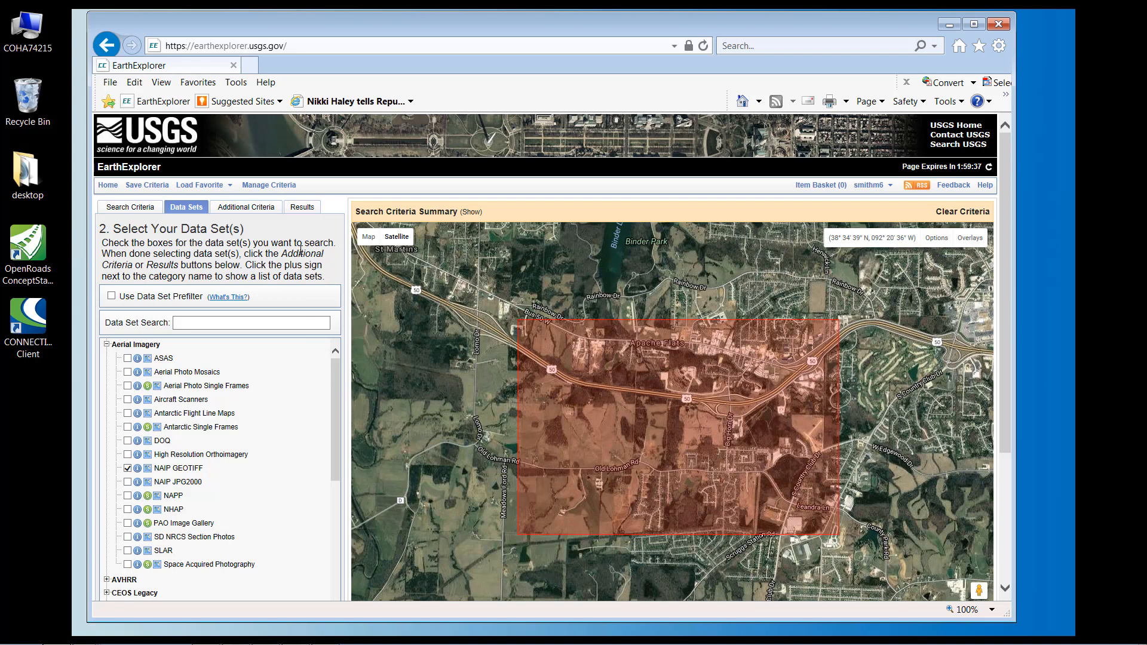
left_click(308, 209)
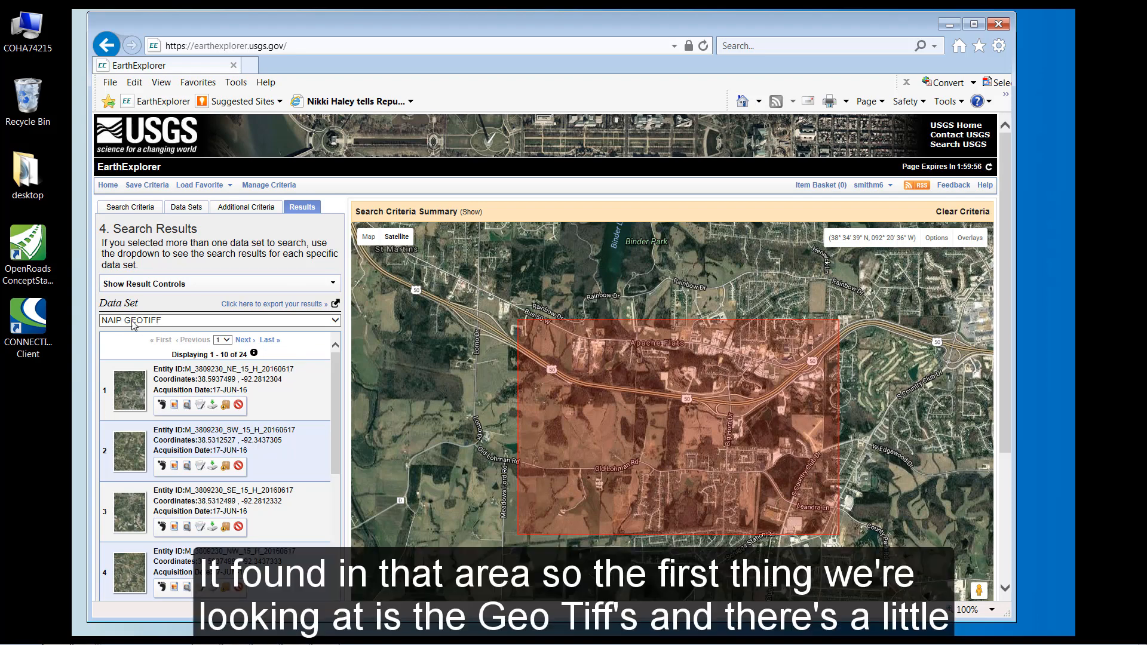
- Overlay the first three NAIP GEOTIFF results on the map in turn to compare their coverage with the search area
left_click(174, 406)
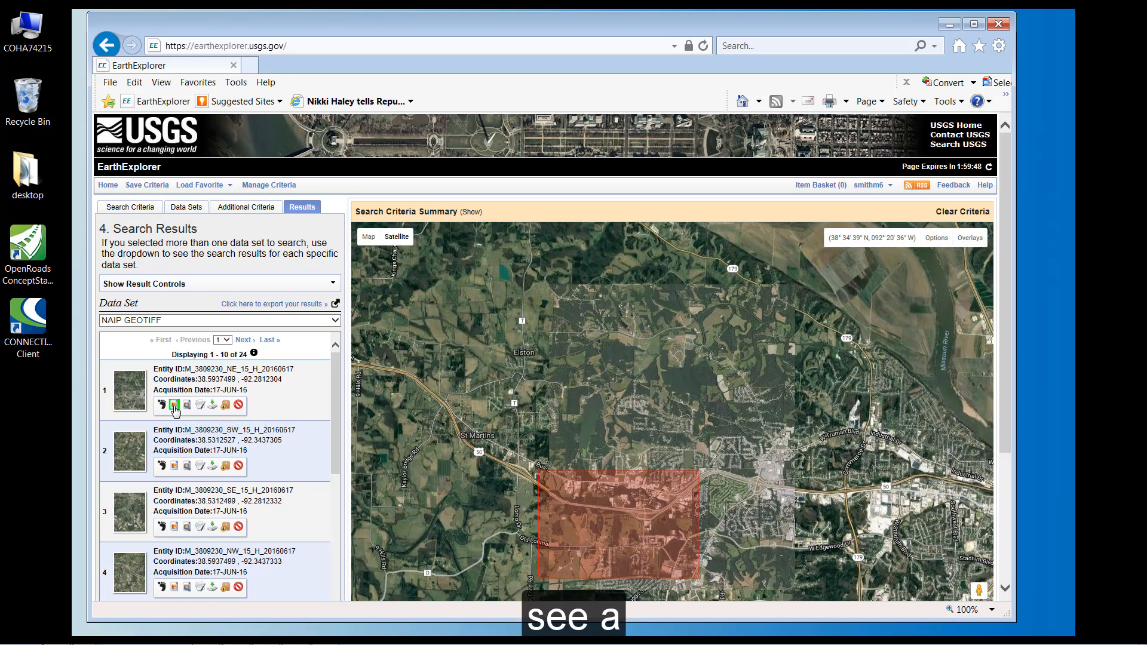
left_click(175, 410)
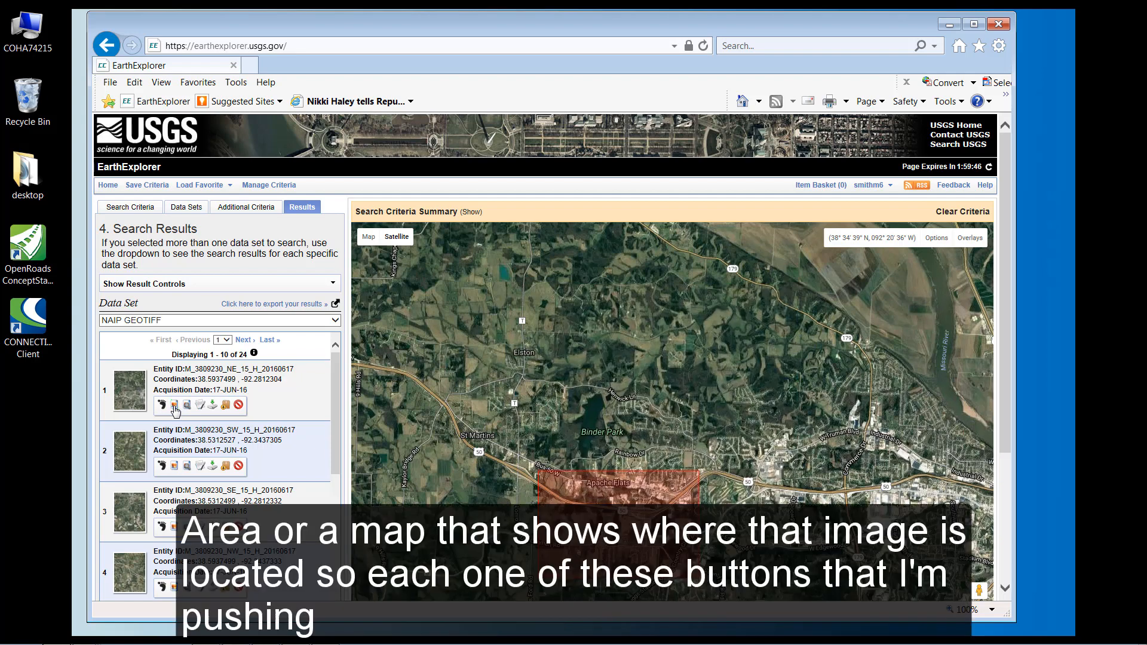
left_click(175, 466)
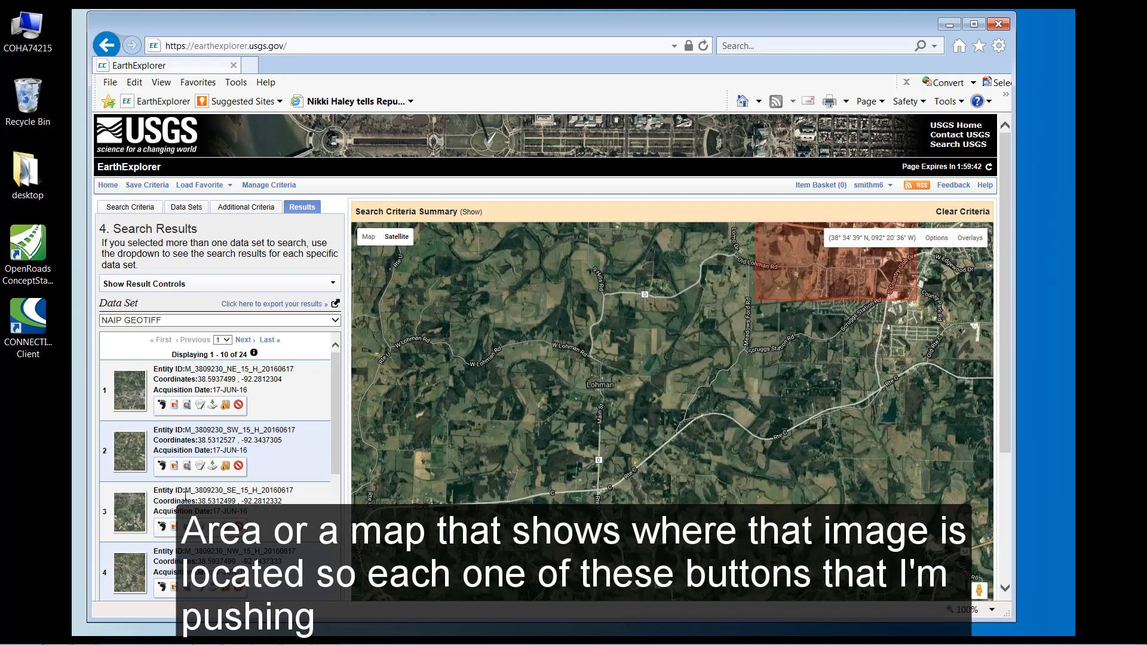
left_click(174, 527)
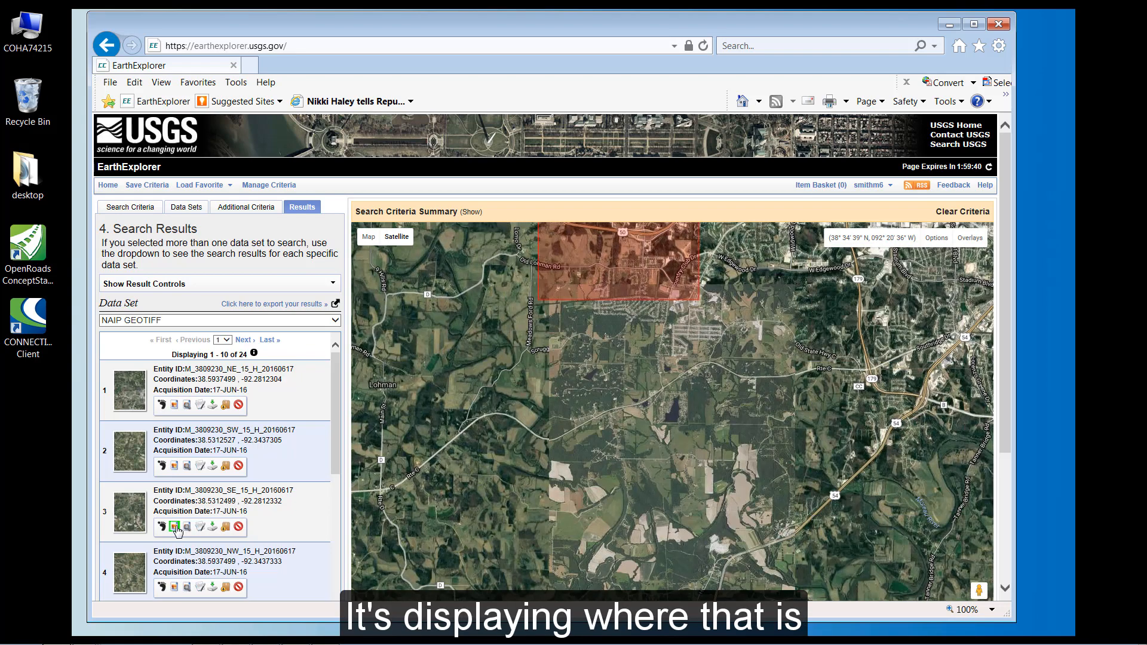
left_click(174, 405)
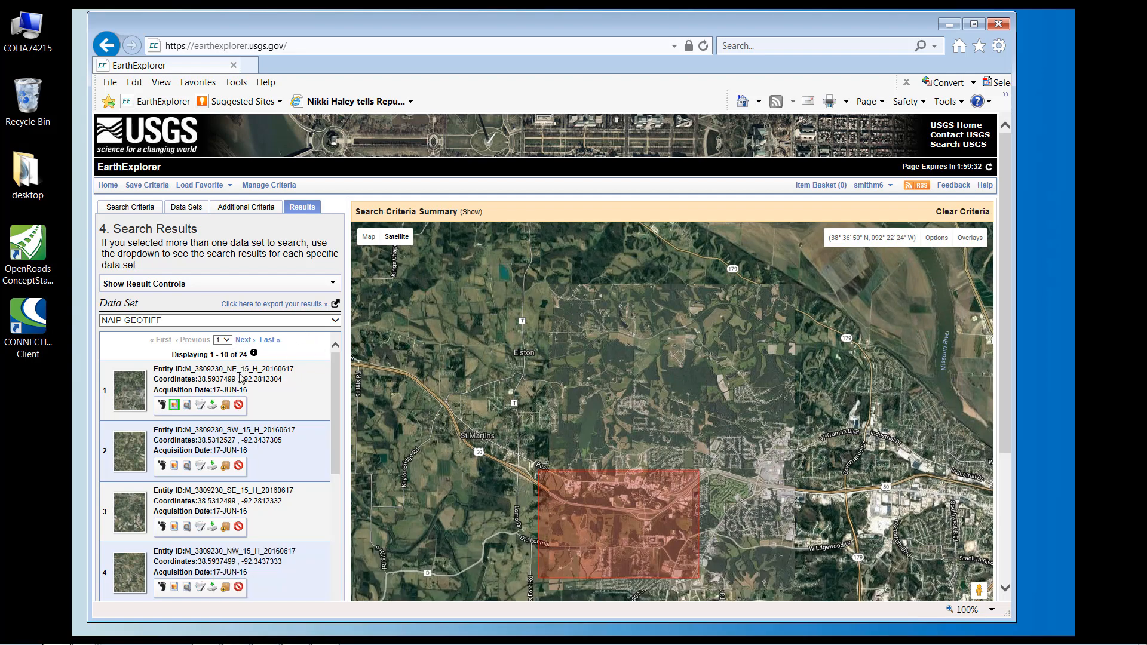
- Download the full-resolution GeoTIFF of the first NAIP result and save m_3809230_ne_15_h_20160617.ZIP in the BigHorn_Import downloads folder
left_click(213, 406)
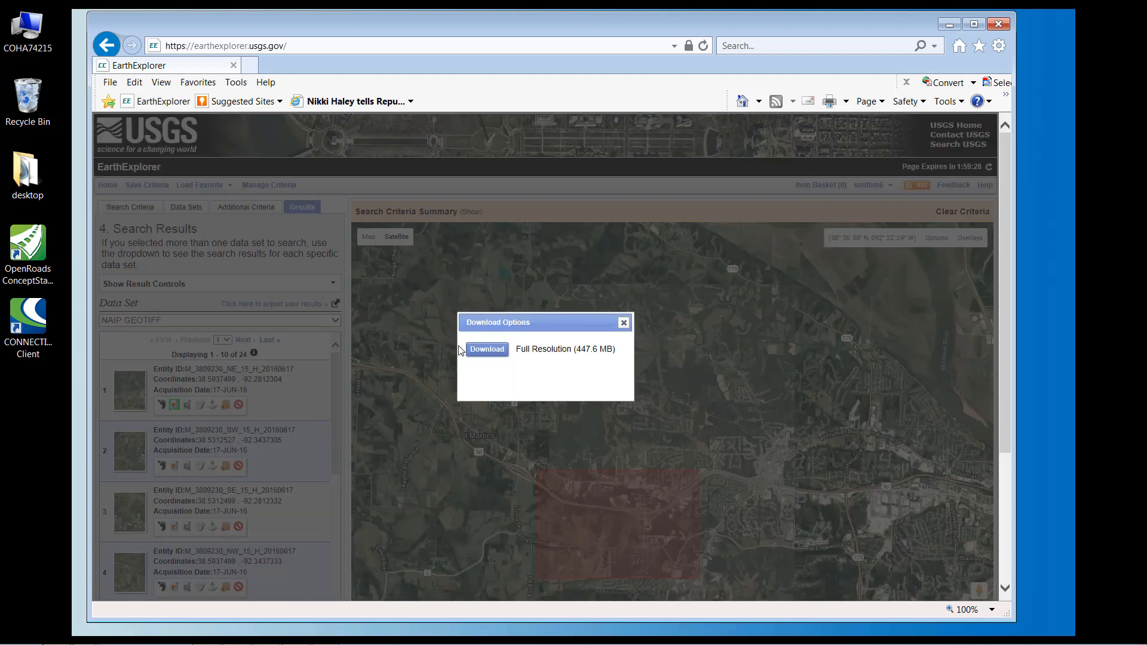
left_click(484, 353)
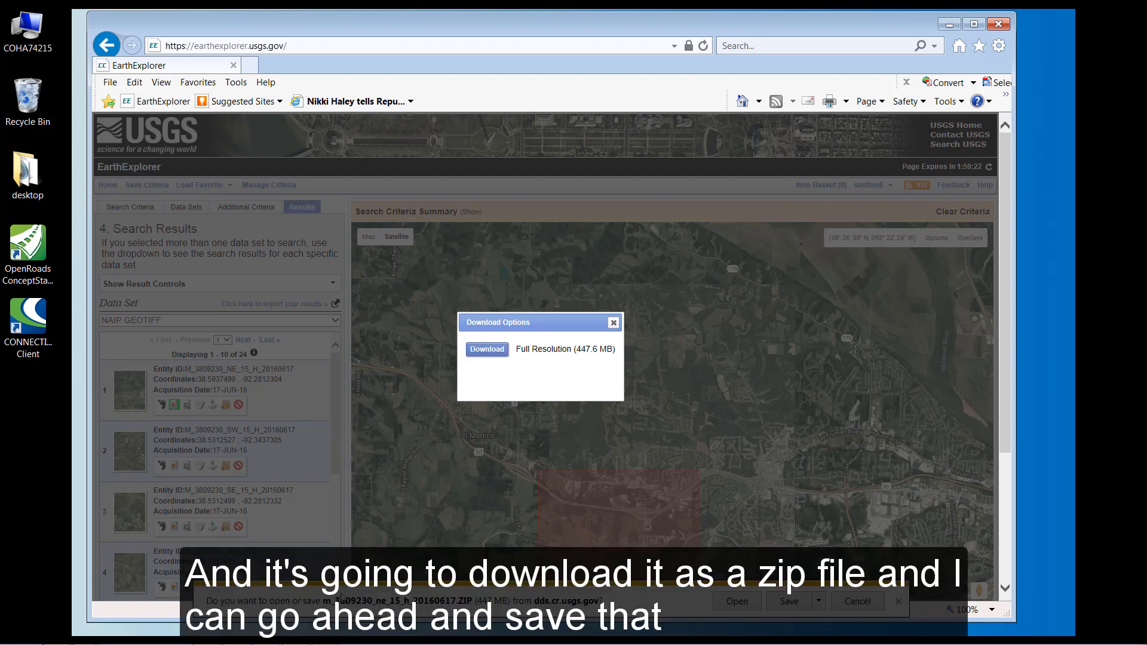
left_click(821, 603)
left_click(876, 591)
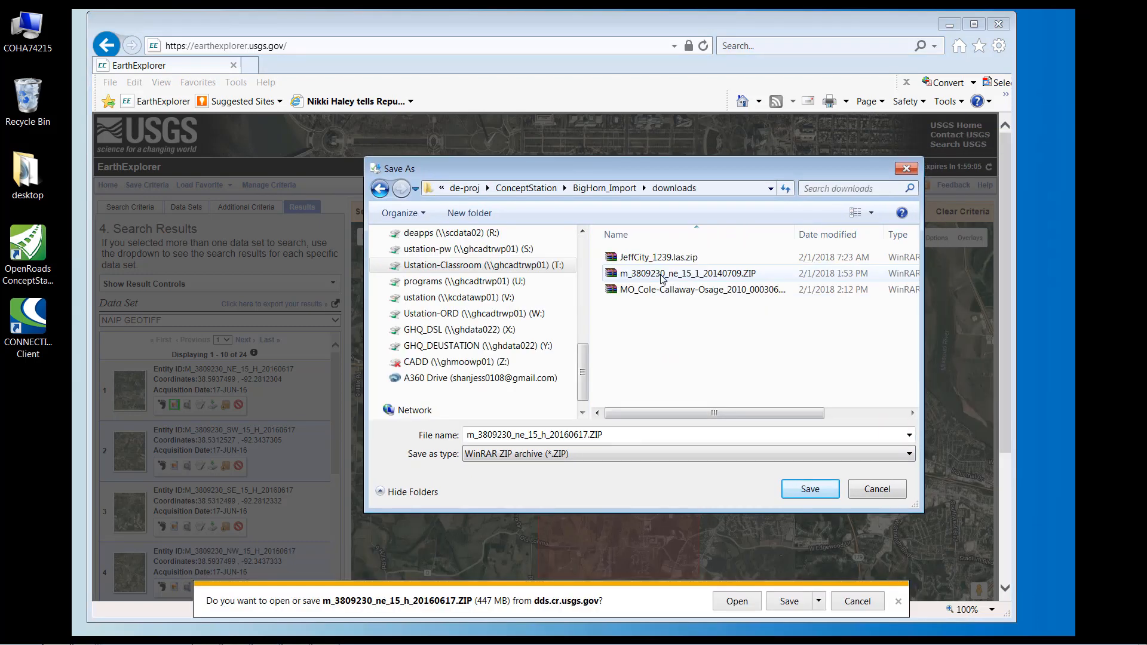
left_click(824, 499)
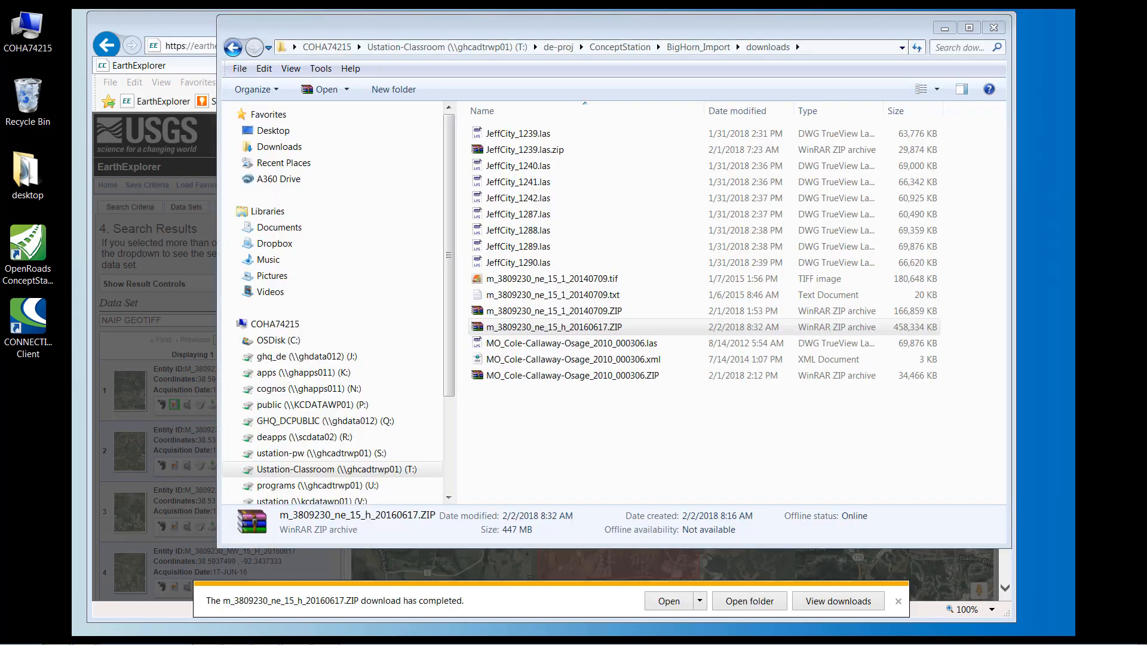
- Extract m_3809230_ne_15_h_20160617.ZIP directly into the current downloads folder
left_click(589, 331)
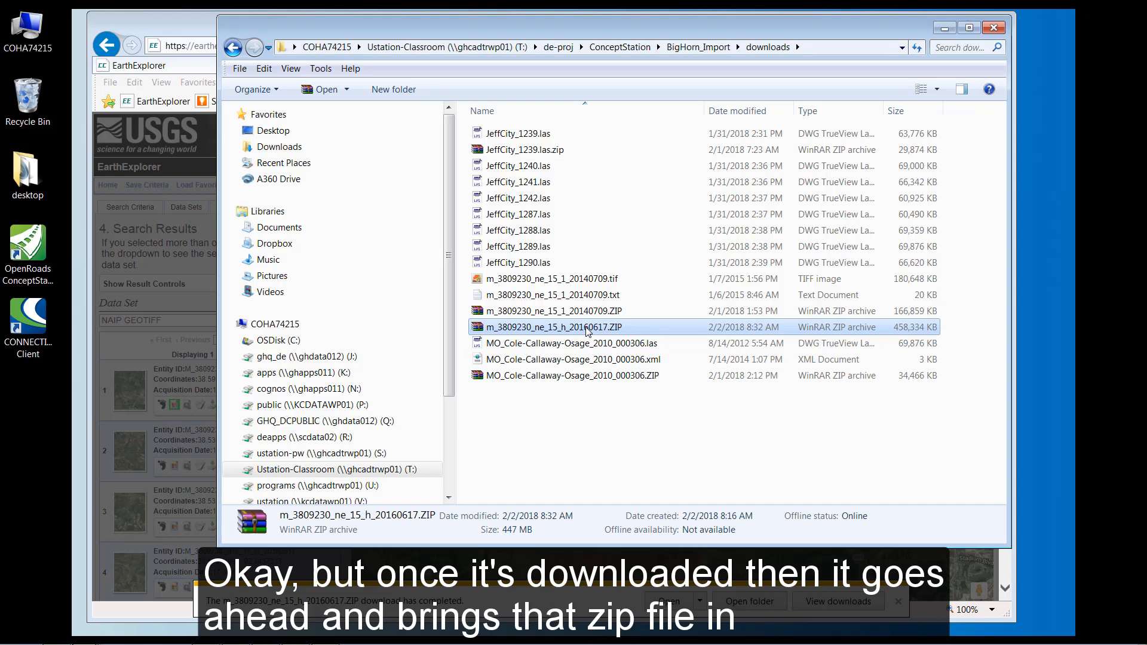
right_click(588, 332)
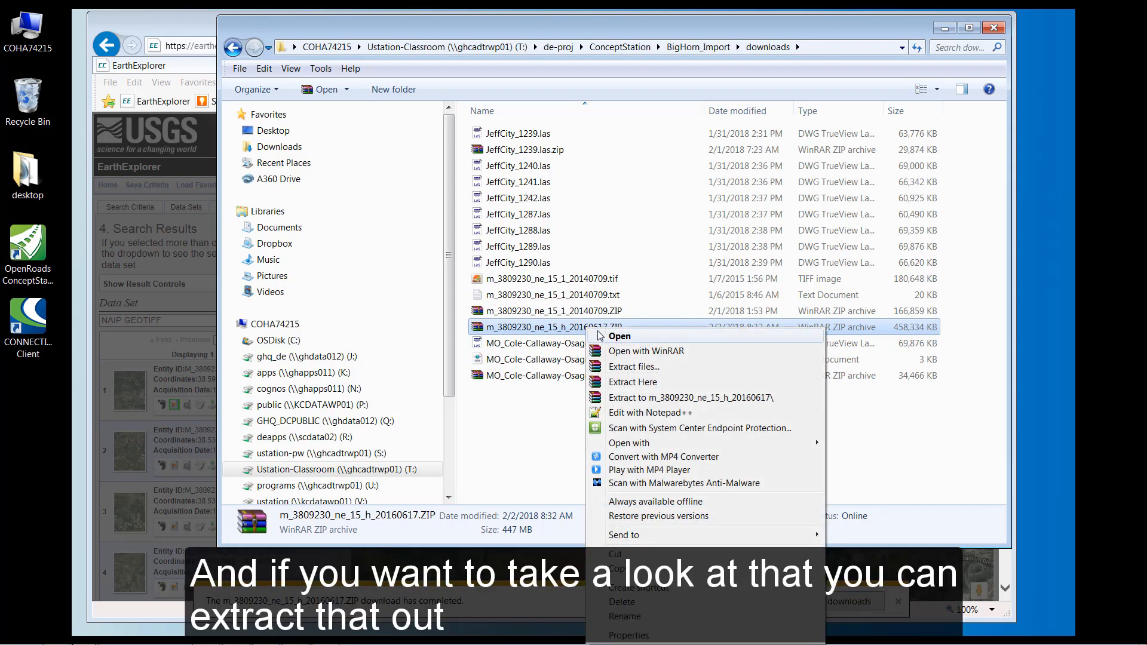
left_click(634, 382)
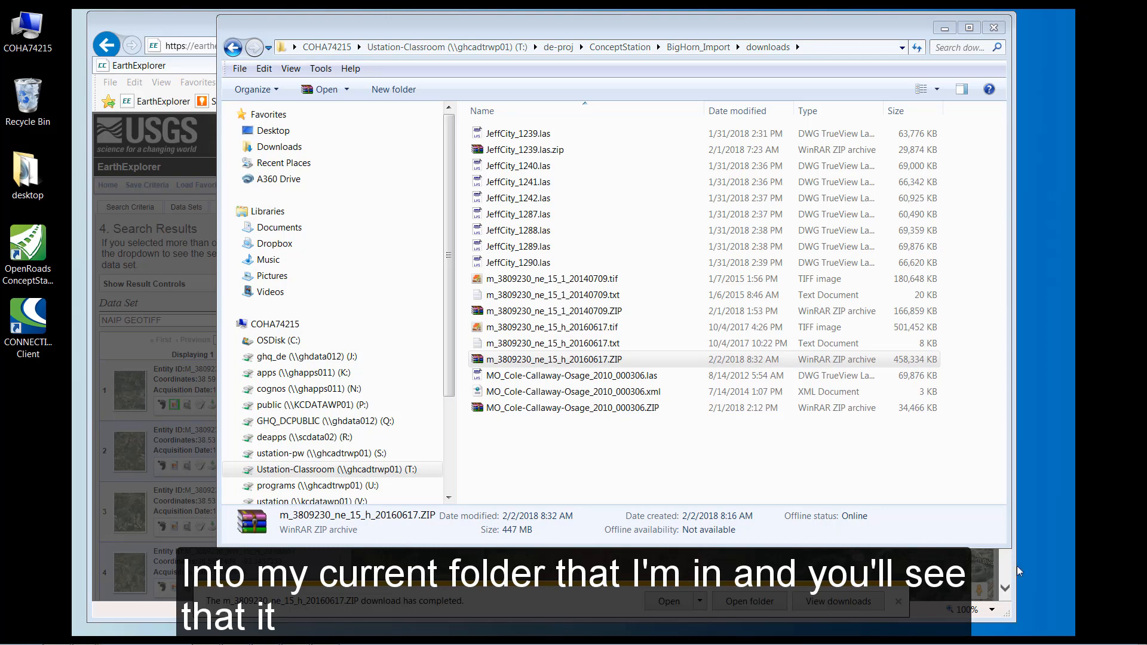
- Read through the imagery metadata in m_3809230_ne_15_h_20160617.txt and close the file
left_click(562, 349)
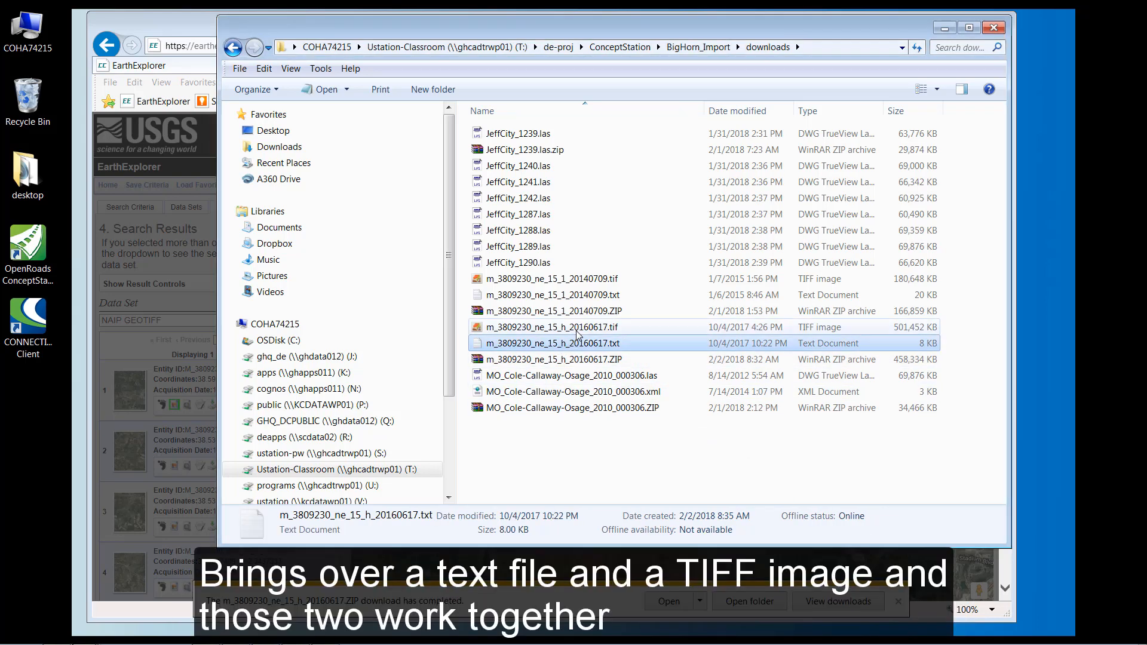
left_click(578, 330)
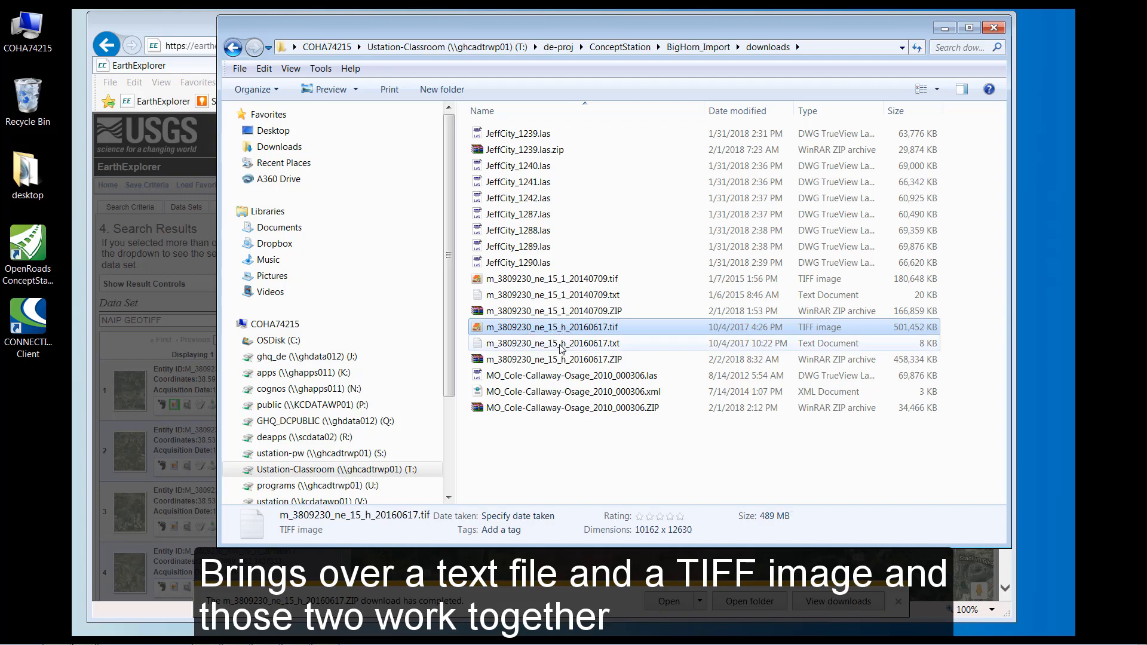
left_click(562, 350)
double_click(569, 348)
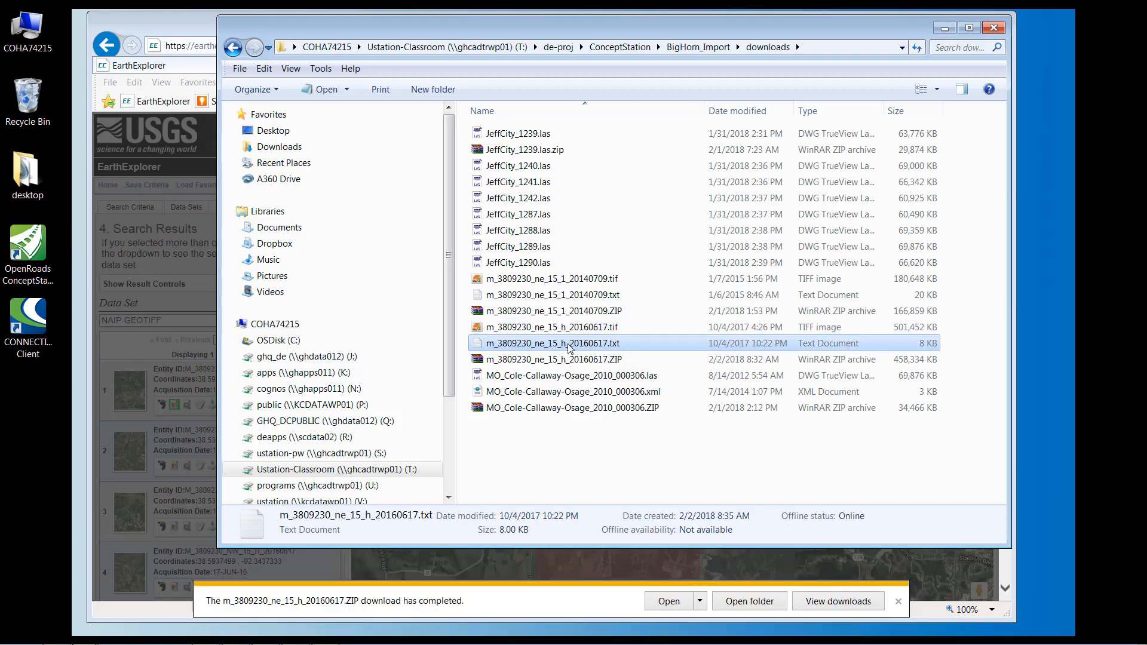
left_click_drag(980, 74, 398, 48)
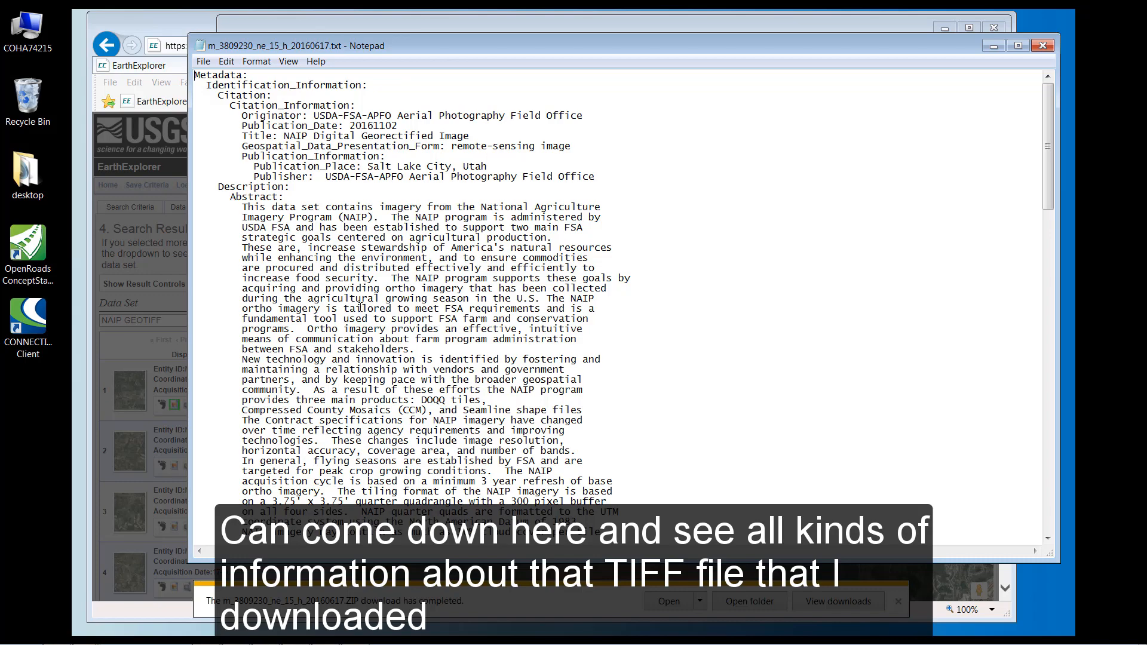
scroll(360, 328, "down", 12)
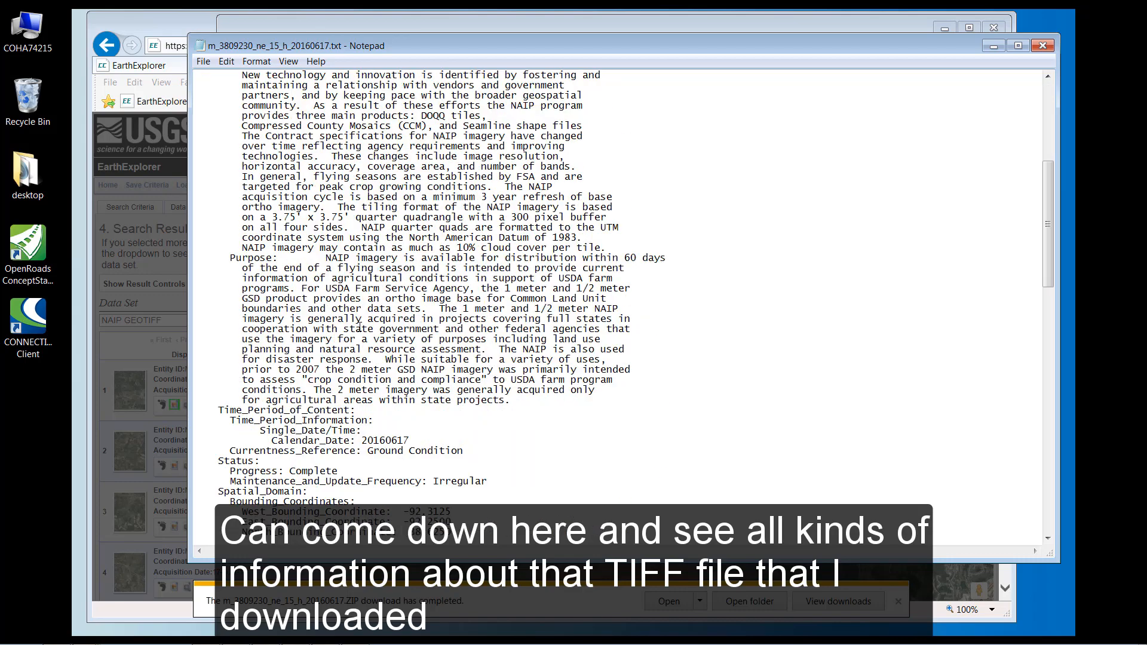
scroll(360, 327, "down", 12)
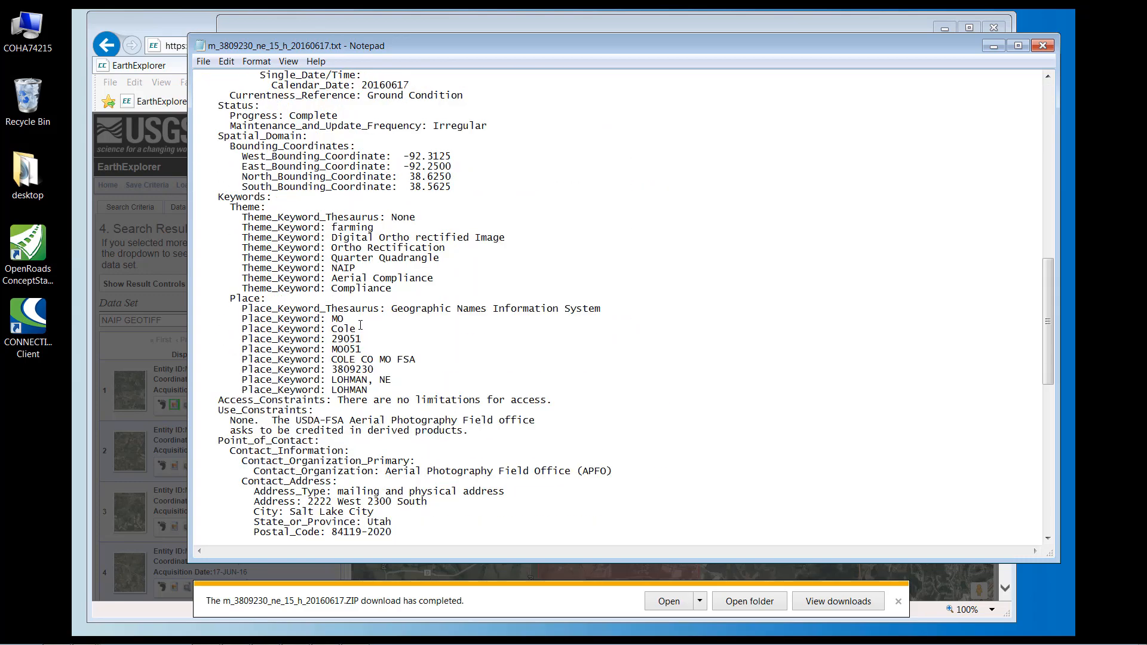
left_click(1042, 46)
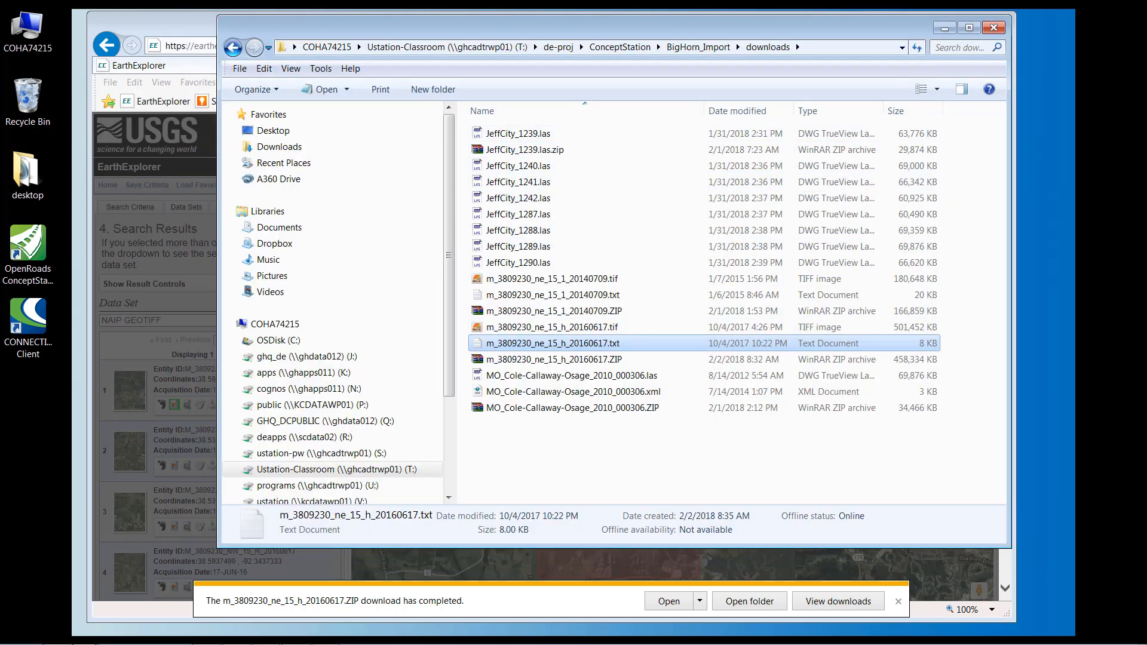
- Return to EarthExplorer, dismiss the finished download and its options, and switch the search results to the LIDAR data set
left_click(945, 28)
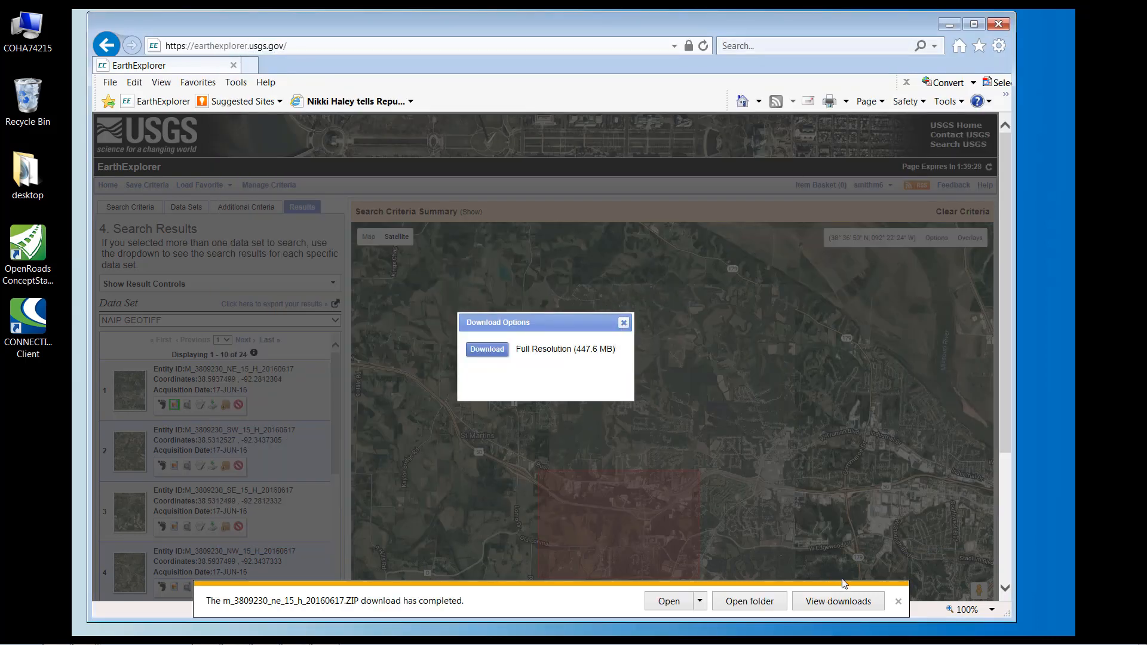
left_click(898, 602)
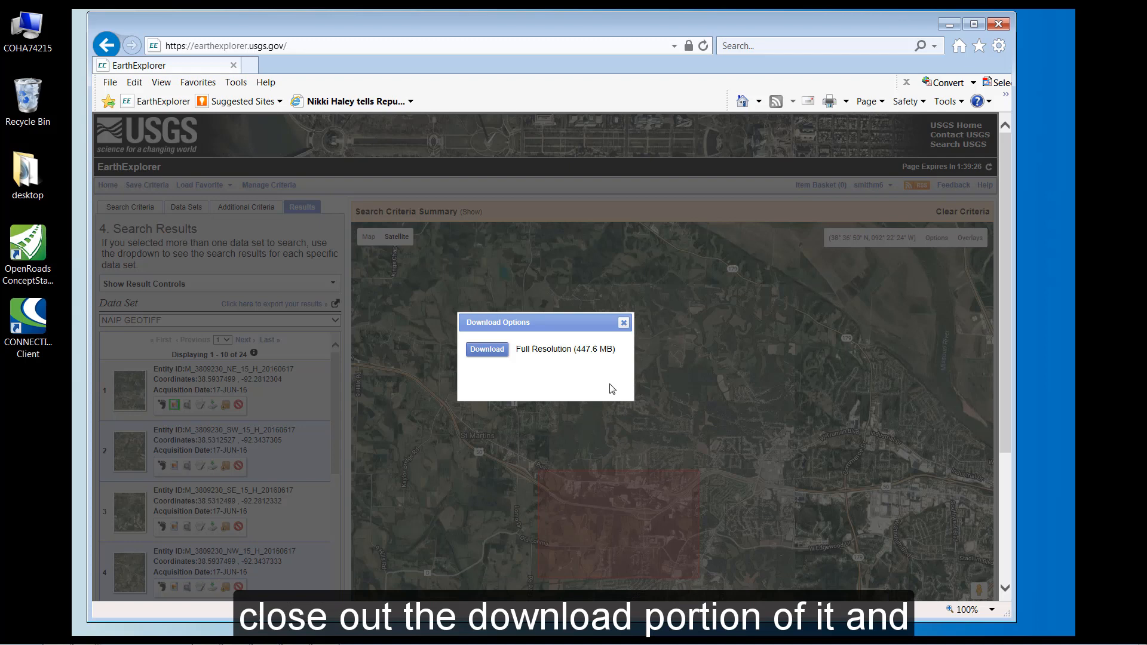
left_click(624, 323)
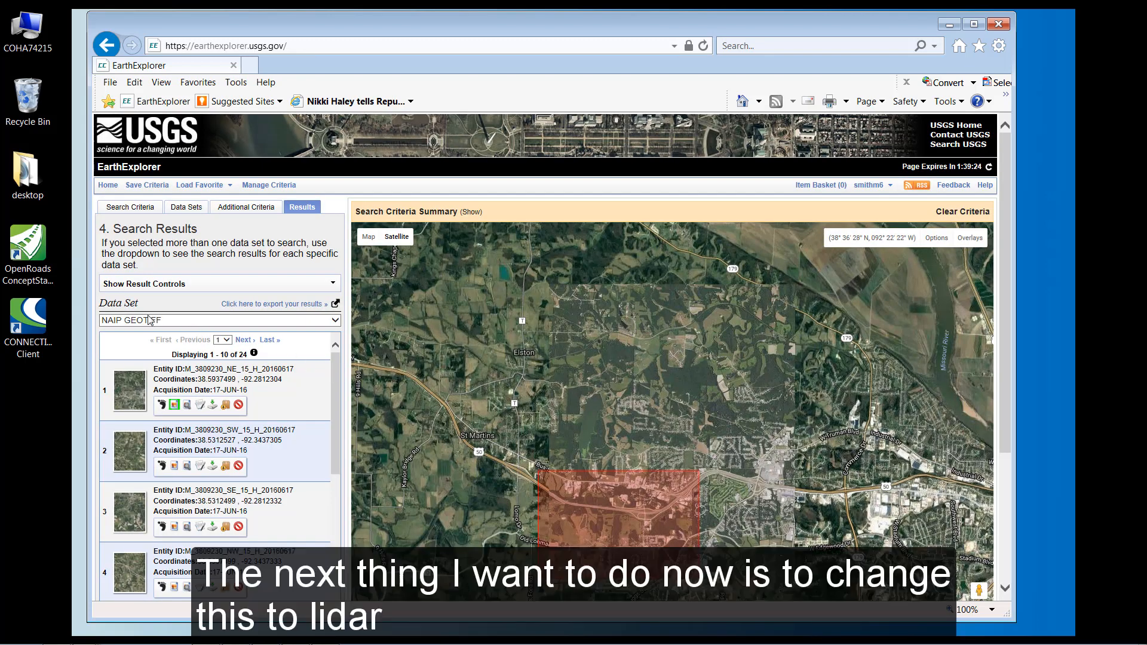
left_click(153, 324)
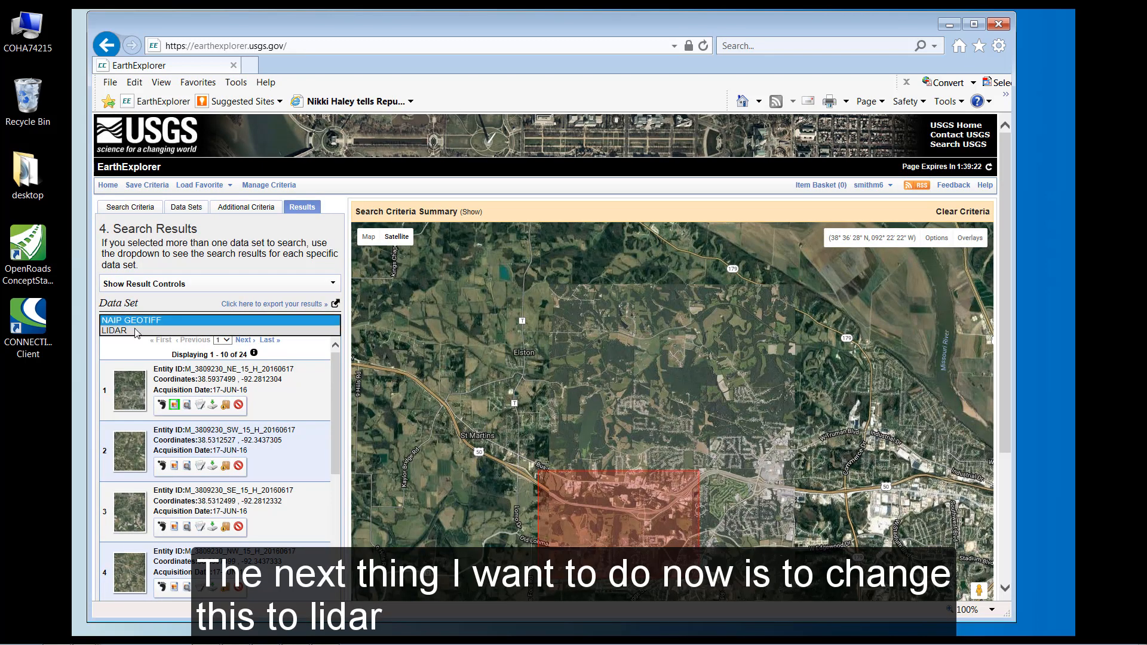
left_click(135, 332)
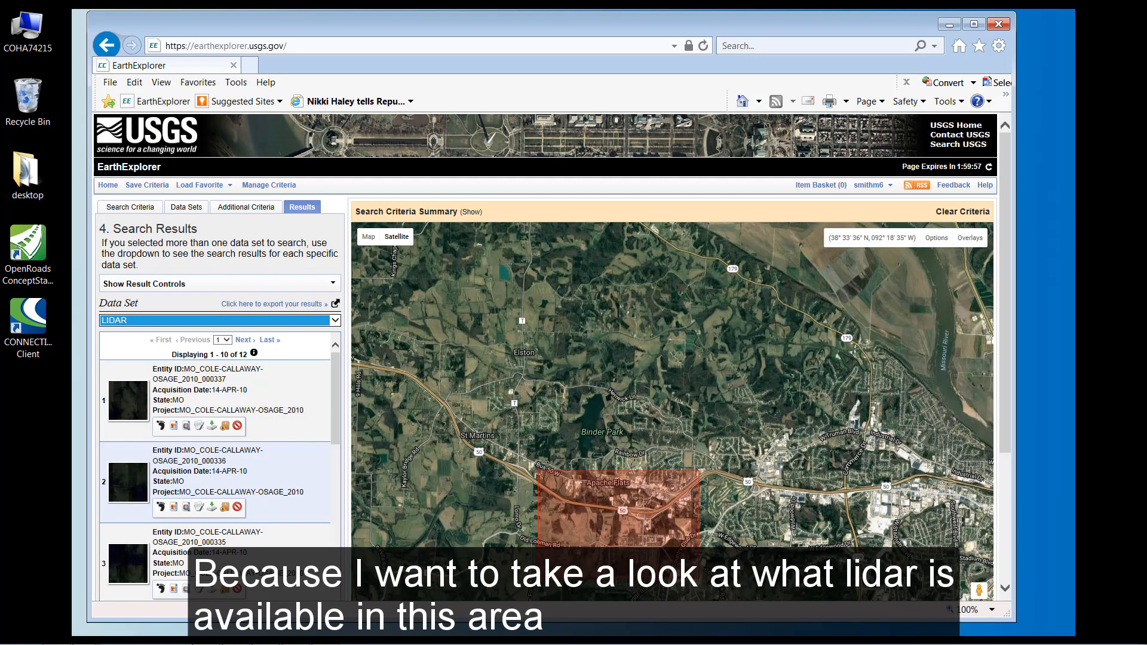
- Overlay the LIDAR tiles 000337, 000306 and 000305 on the map to check their coverage of the US 50 search area
scroll(579, 583, "up", 1)
scroll(579, 584, "up", 1)
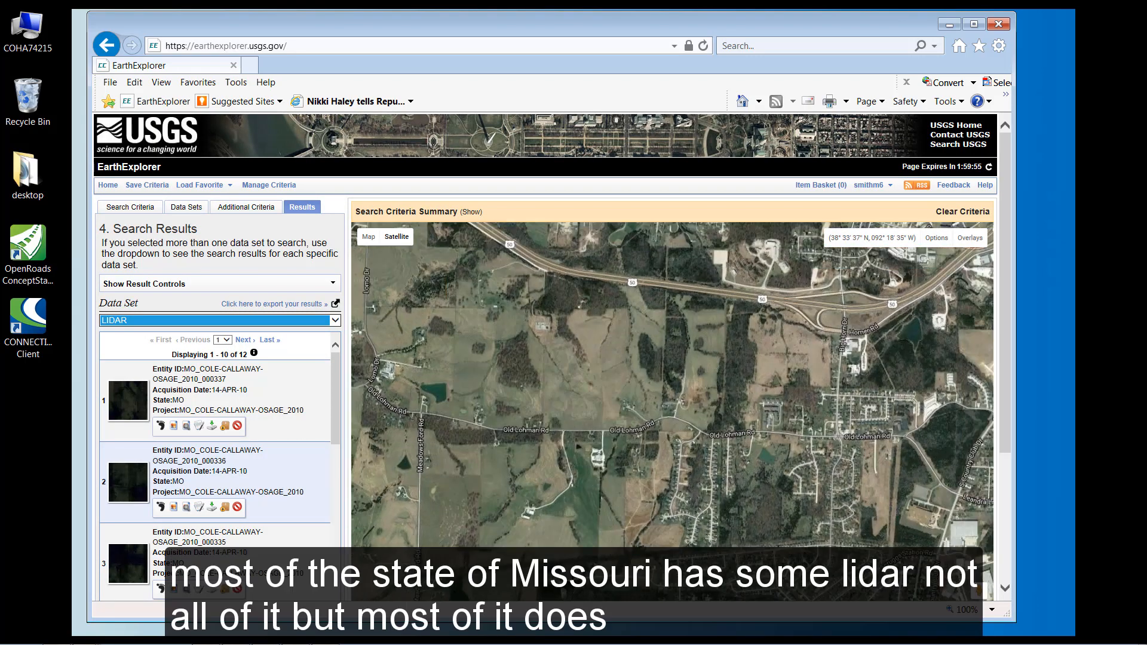
scroll(579, 583, "down", 1)
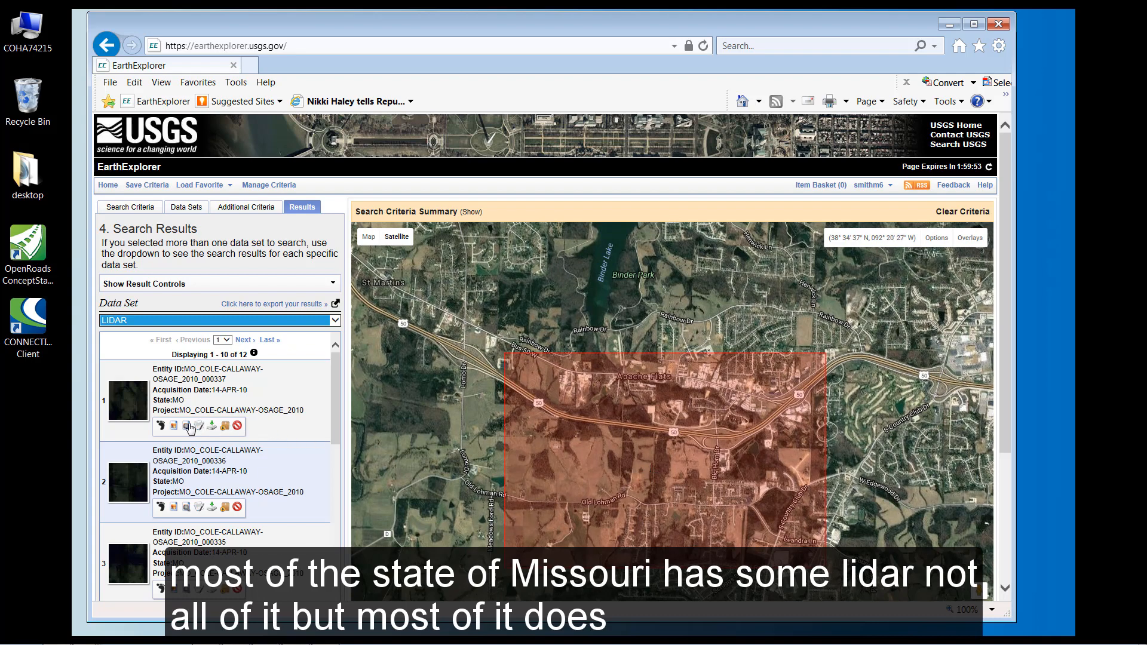
left_click(174, 426)
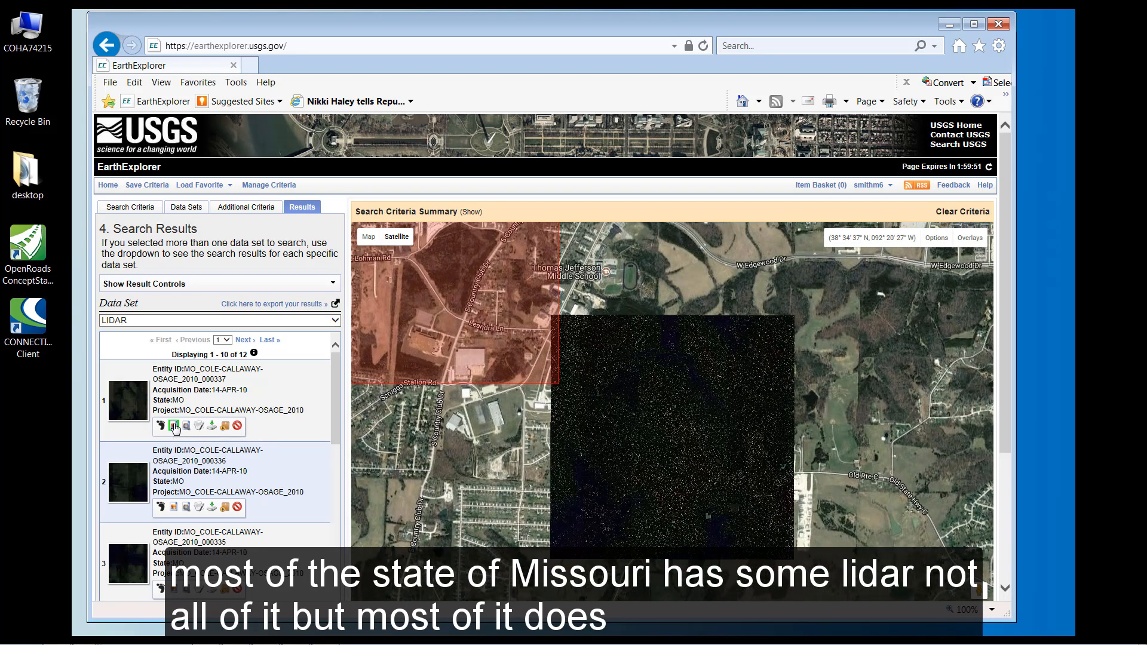
scroll(173, 454, "down", 5)
left_click(173, 533)
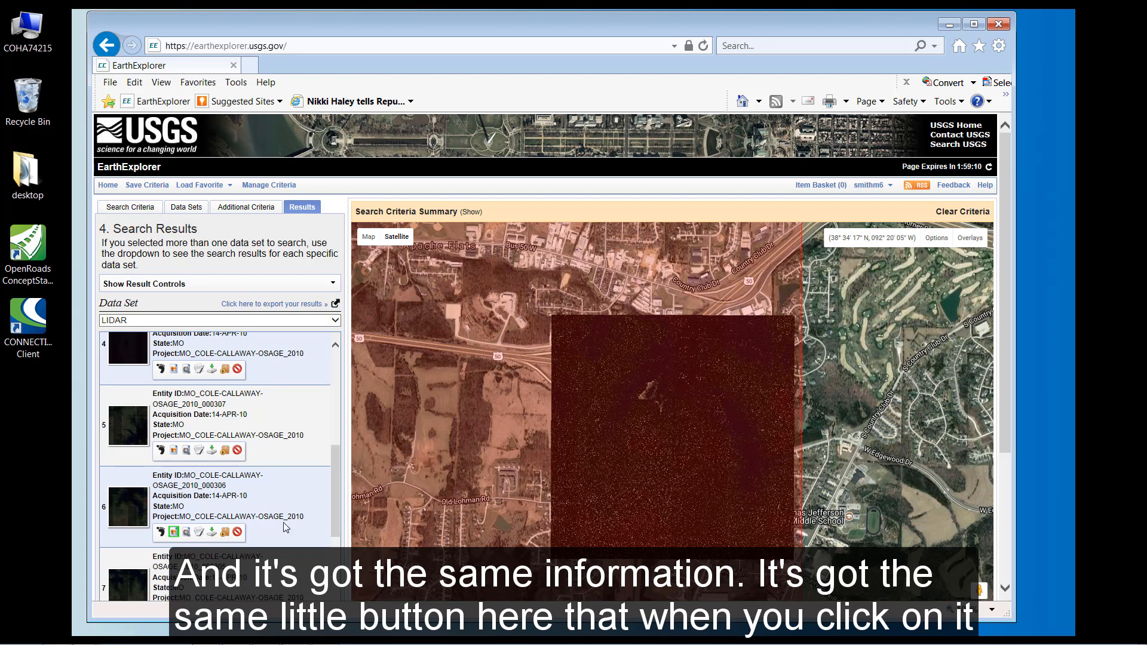
scroll(336, 499, "down", 2)
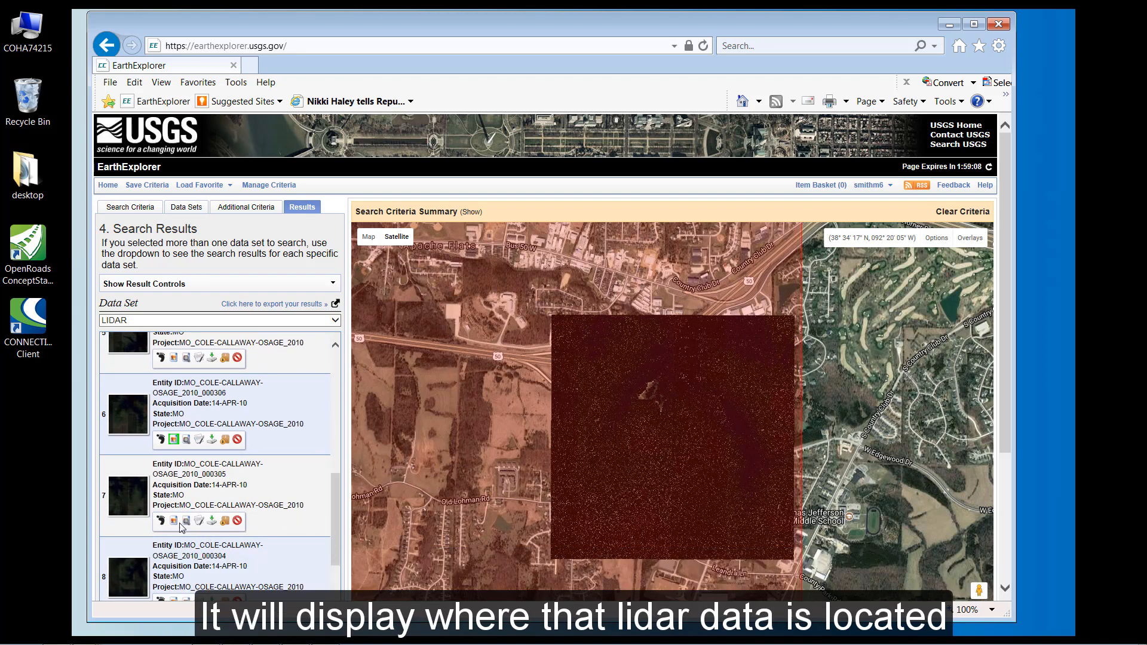
left_click(174, 522)
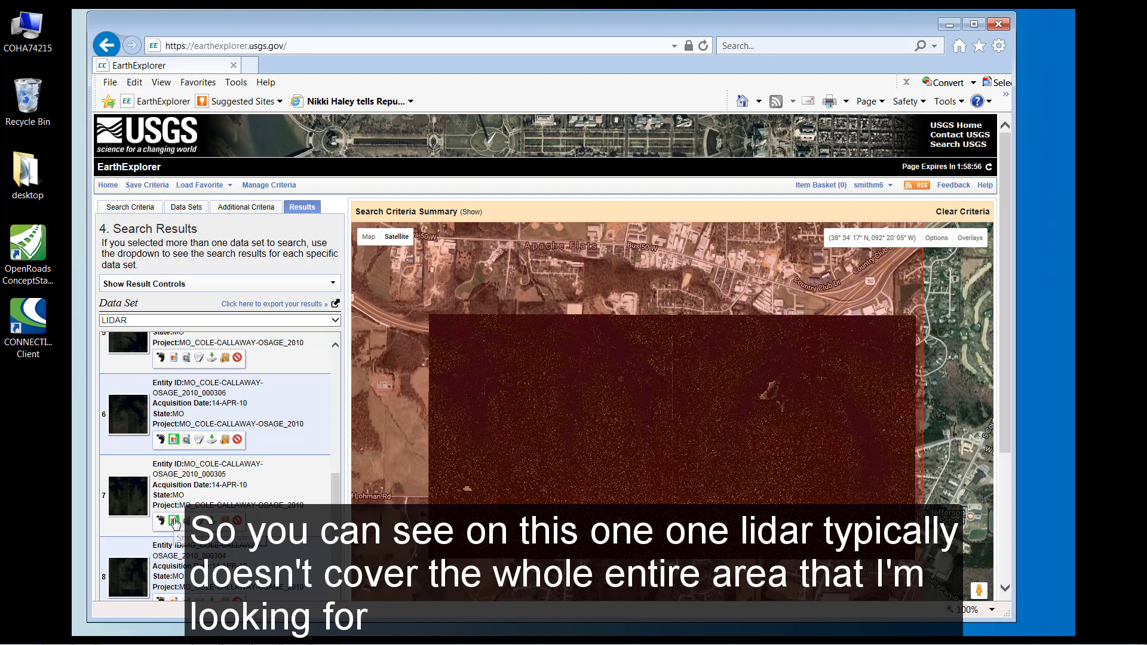
left_click(174, 522)
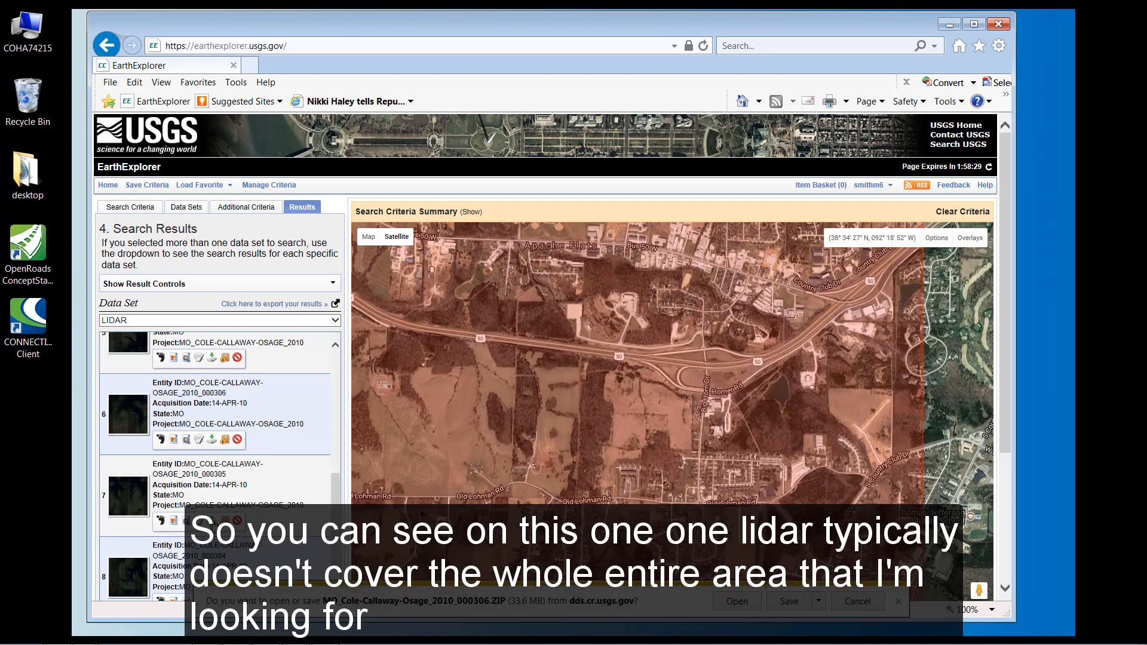
- Download the LAS product of LIDAR tile 000305 and save MO_Cole-Callaway-Osage_2010_000305.ZIP in the BigHorn_Import downloads folder
left_click(212, 522)
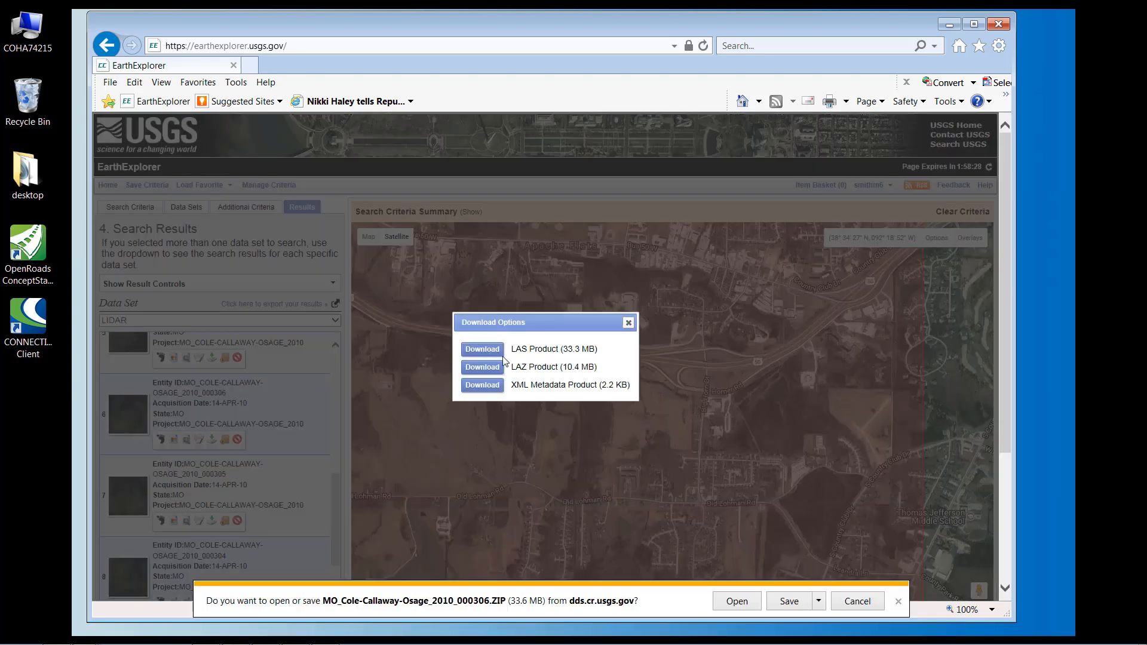
left_click(500, 352)
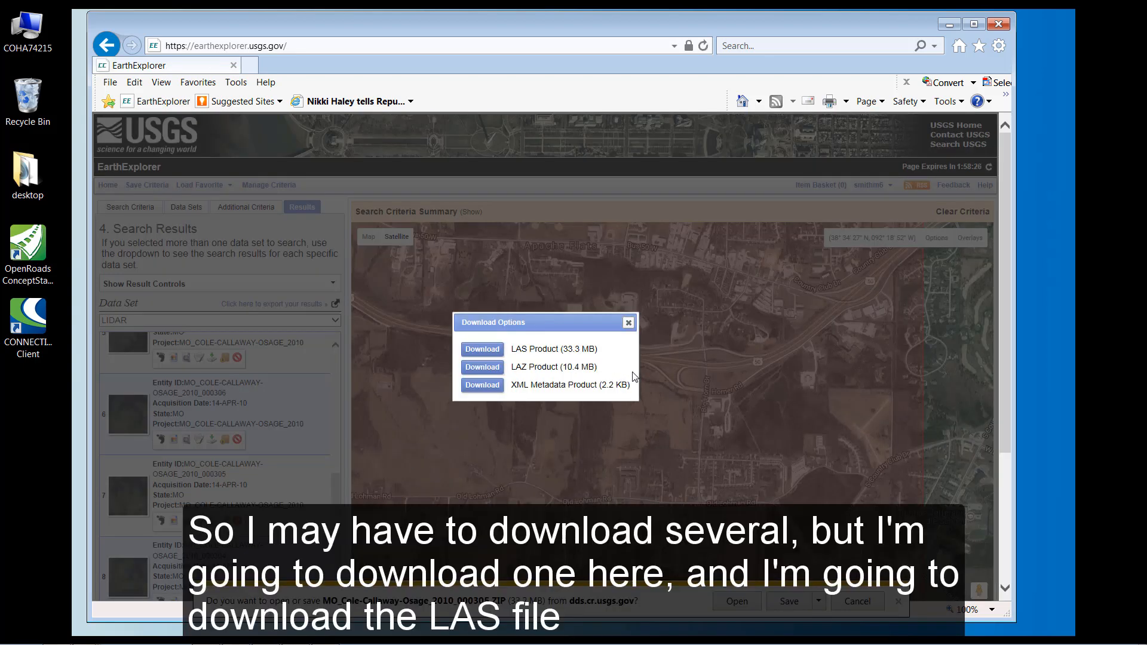
left_click(819, 602)
left_click(858, 593)
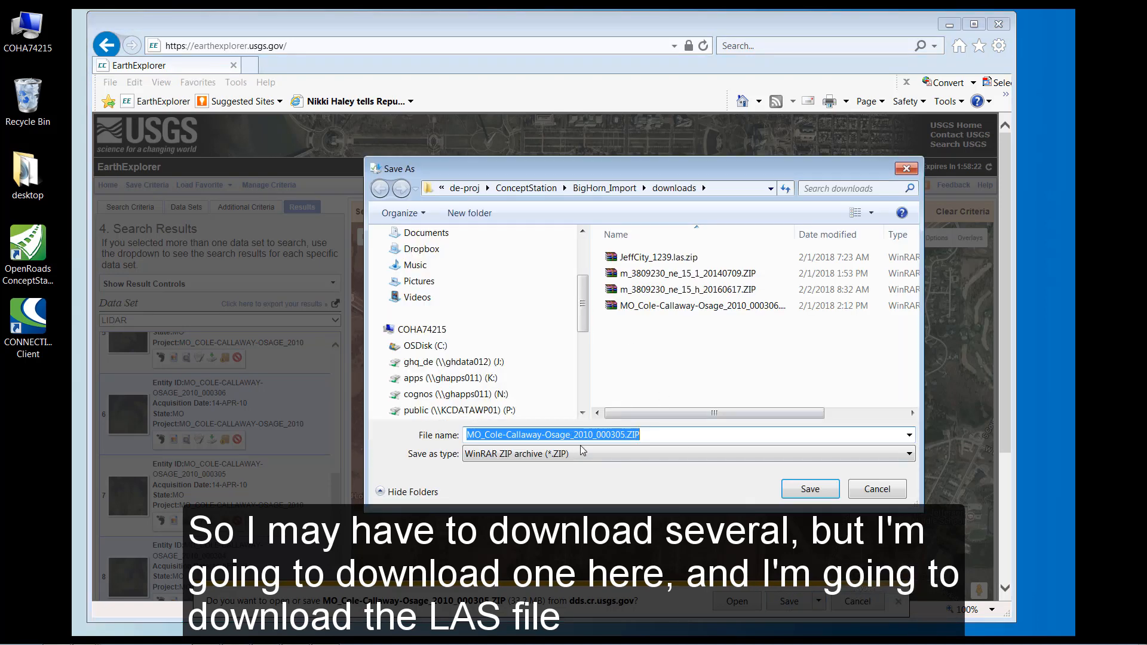
left_click(810, 488)
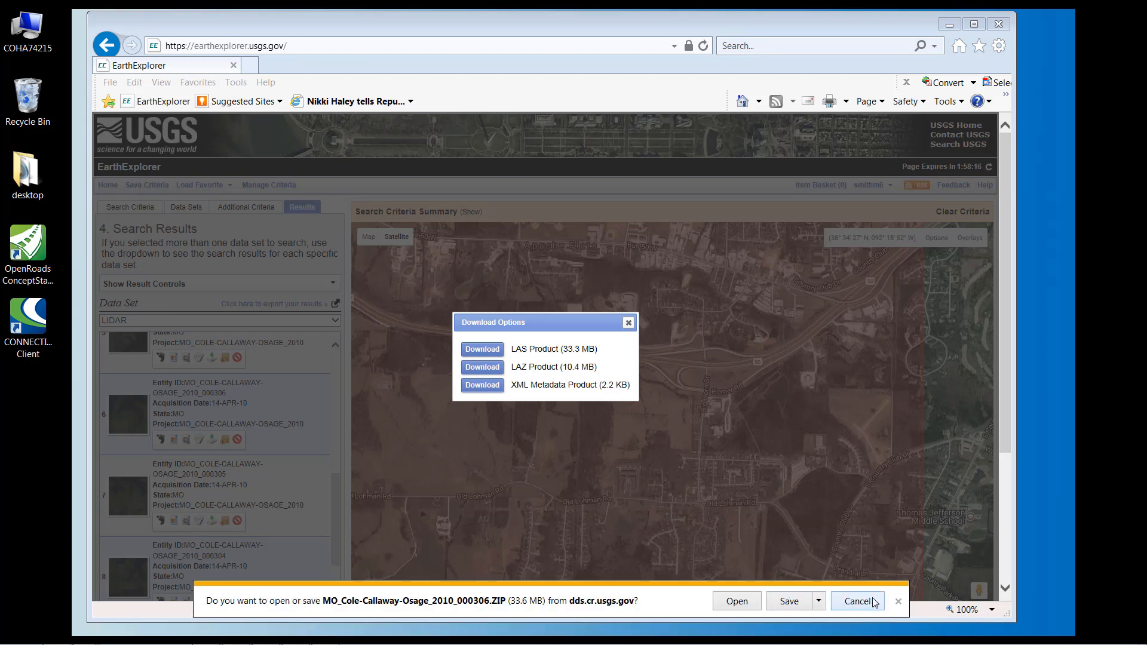
- Dismiss the download notice and extract MO_Cole-Callaway-Osage_2010_000305.ZIP directly into the BigHorn_Import downloads folder
left_click(899, 602)
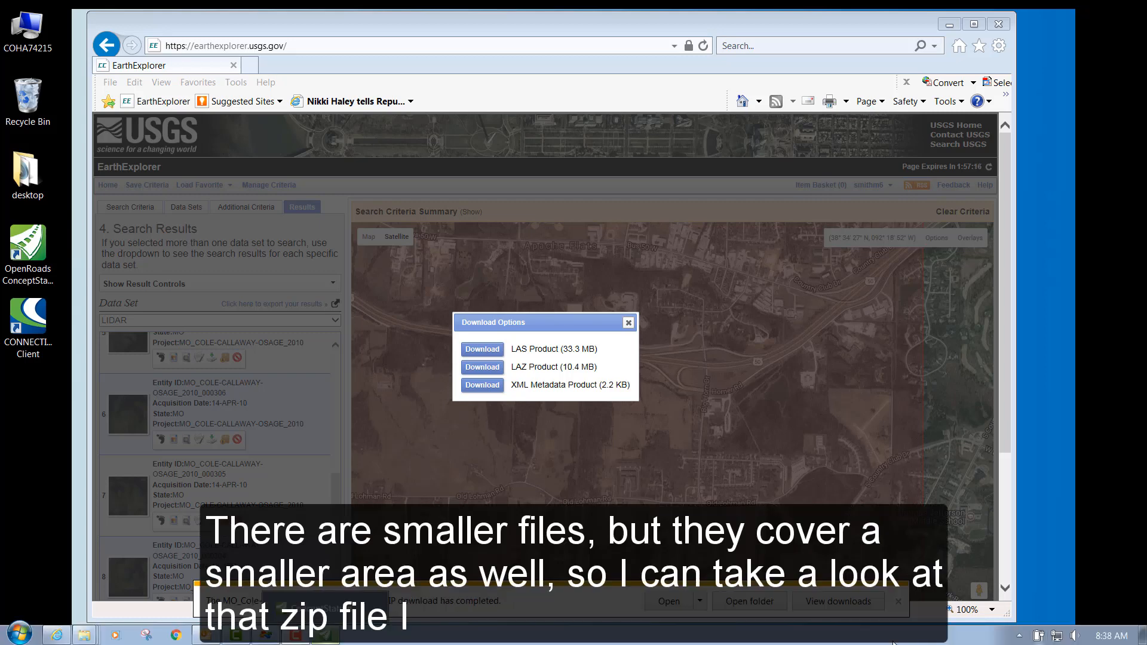
left_click(770, 607)
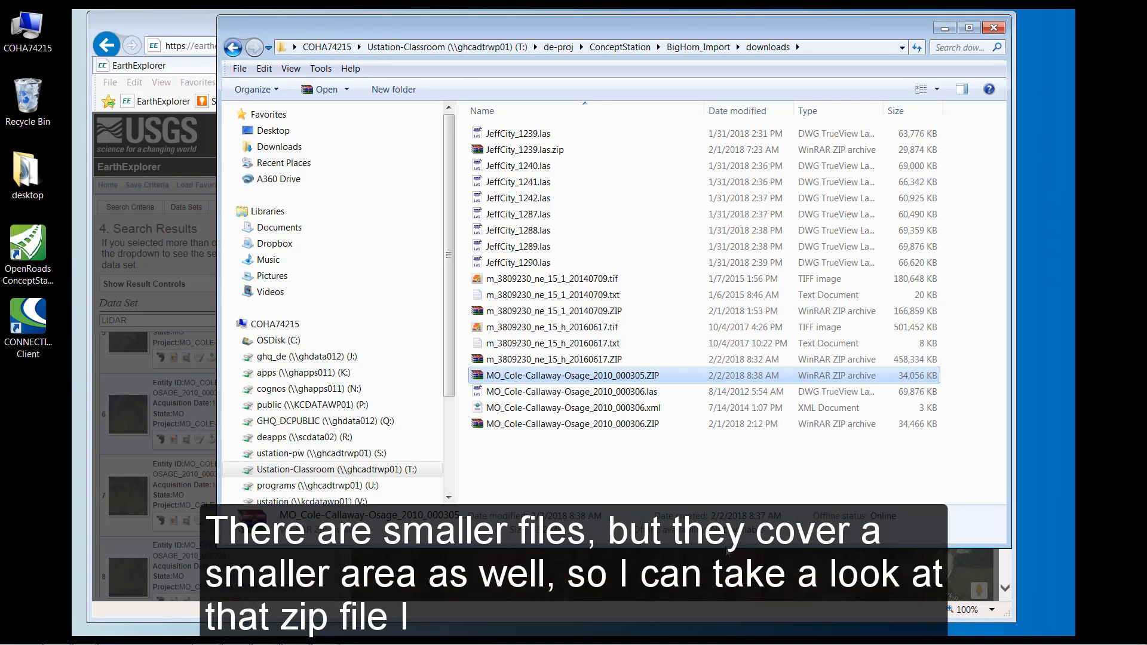
right_click(606, 376)
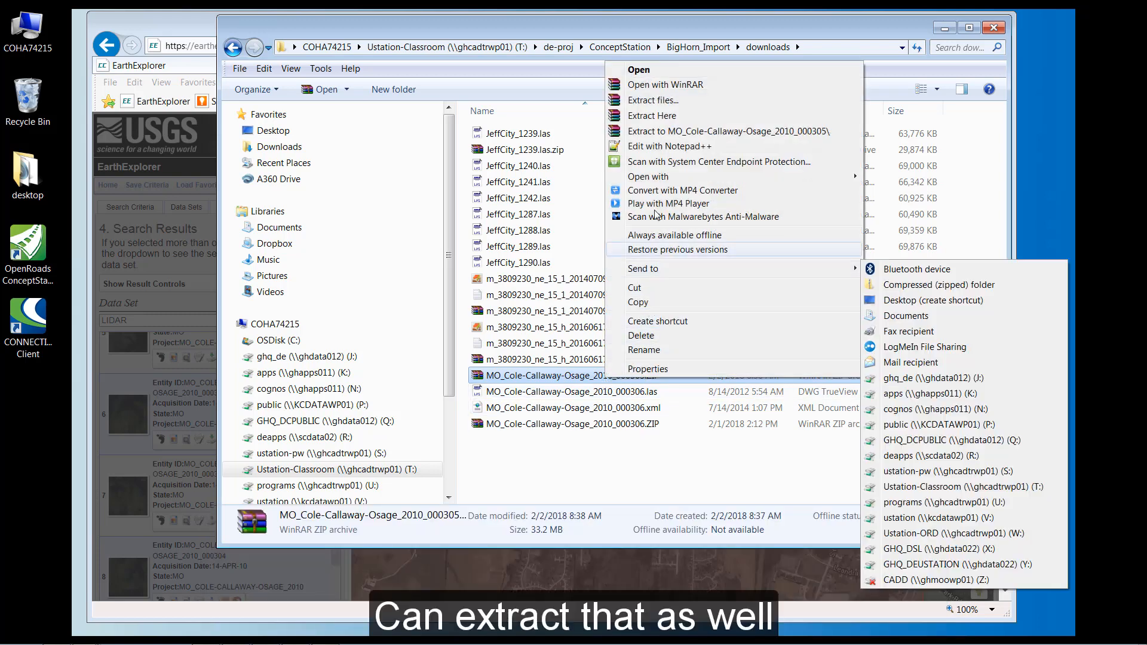
left_click(651, 116)
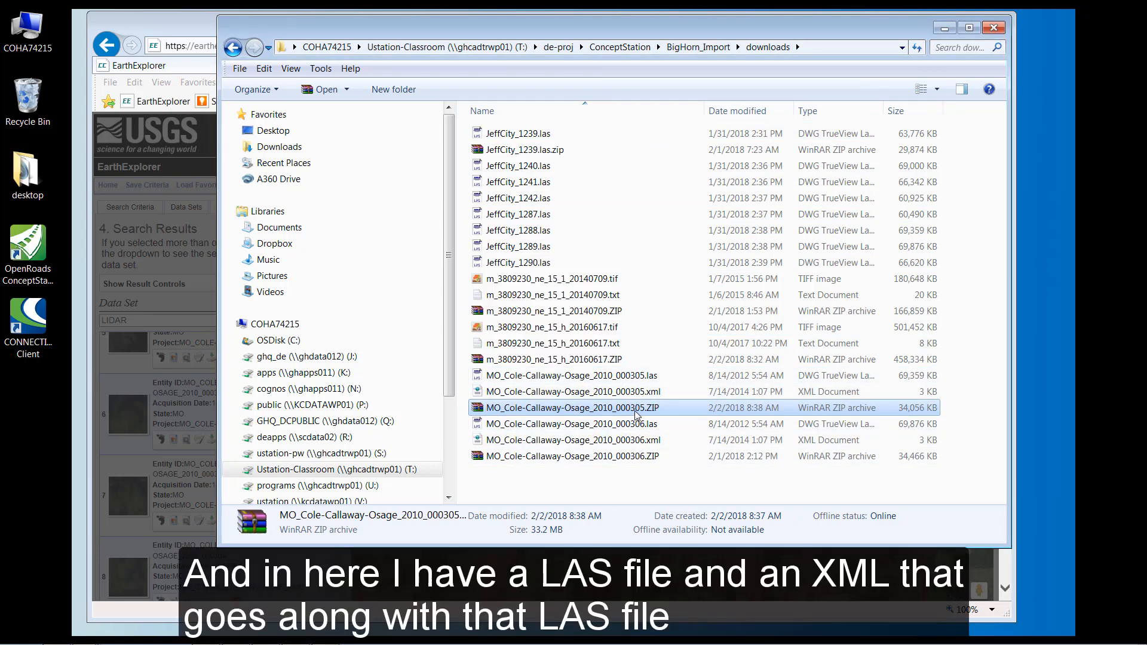
- Examine the map projection definition in MO_Cole-Callaway-Osage_2010_000305.xml with Notepad++ and close the file and editor
left_click(612, 395)
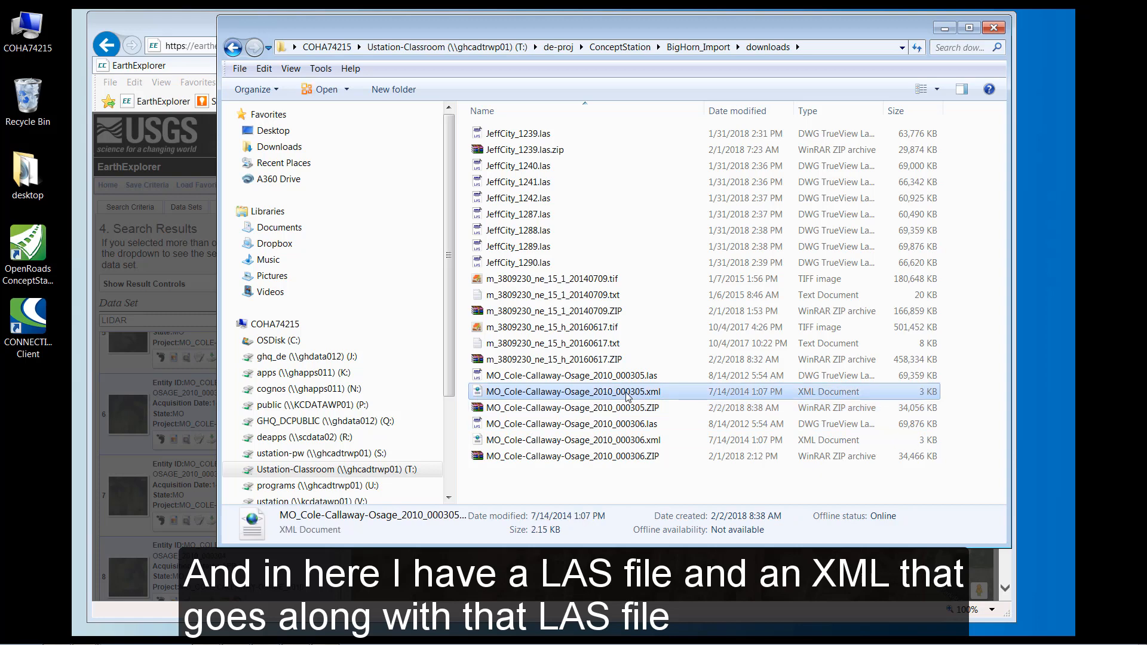
right_click(617, 396)
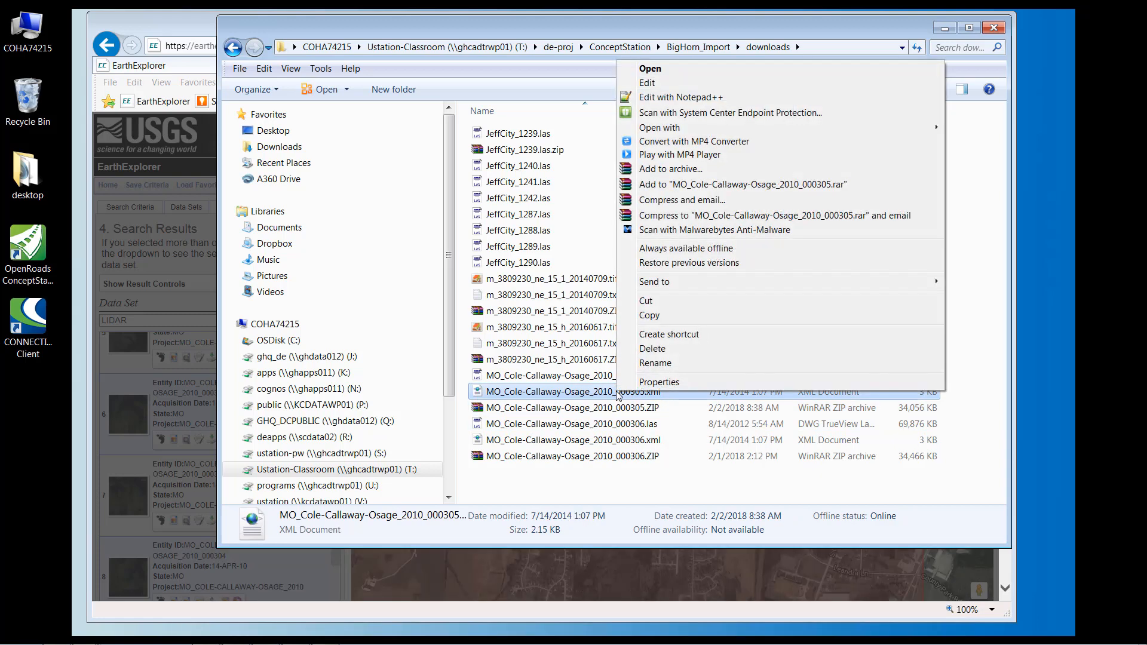
left_click(674, 97)
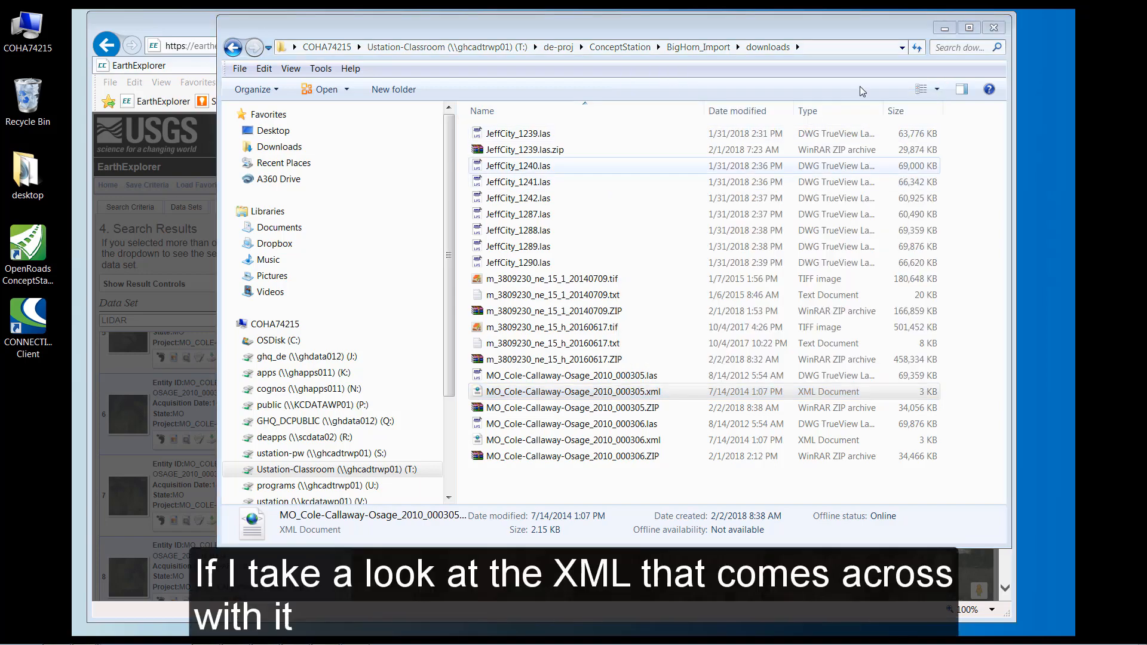
left_click_drag(697, 104, 342, 70)
left_click_drag(401, 266, 705, 270)
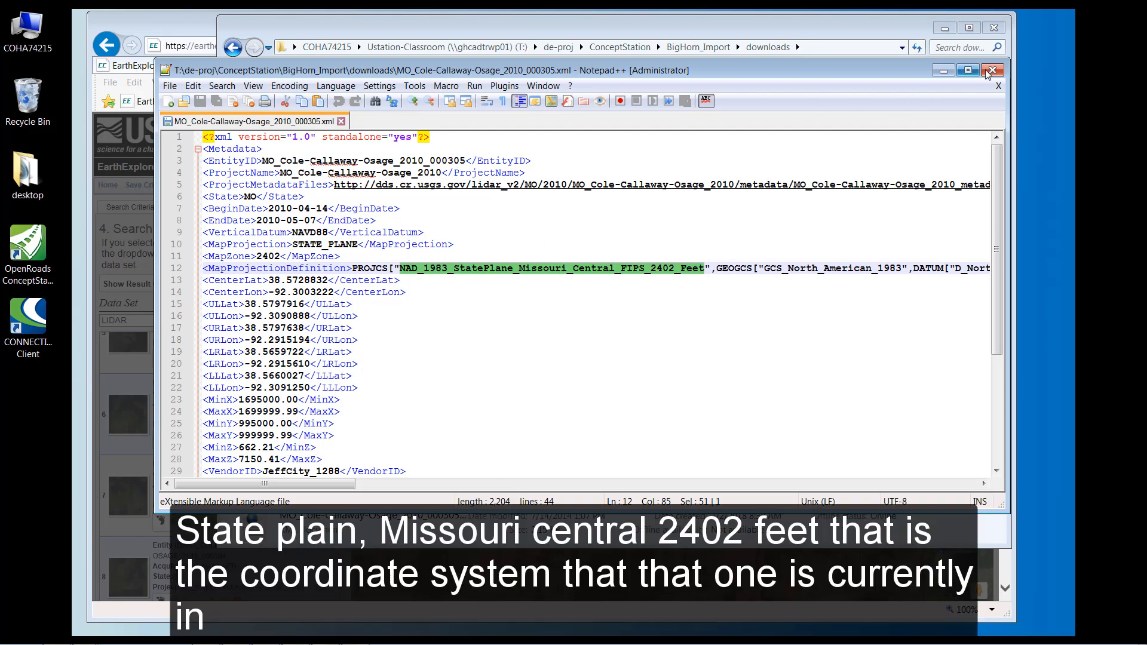
left_click(342, 121)
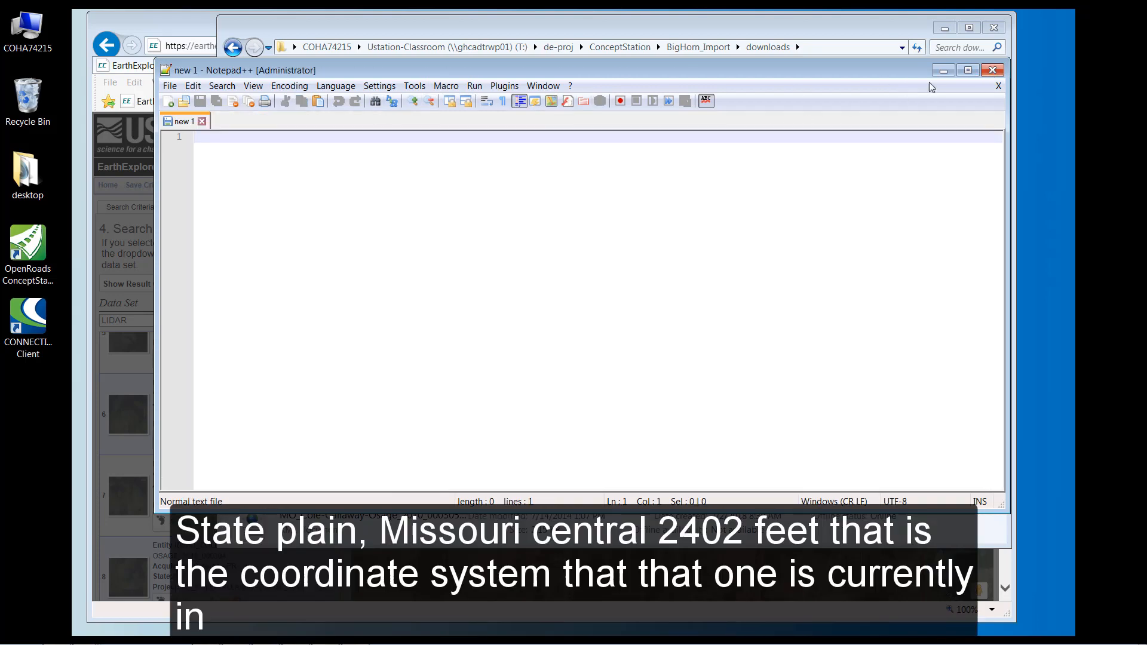
left_click(993, 70)
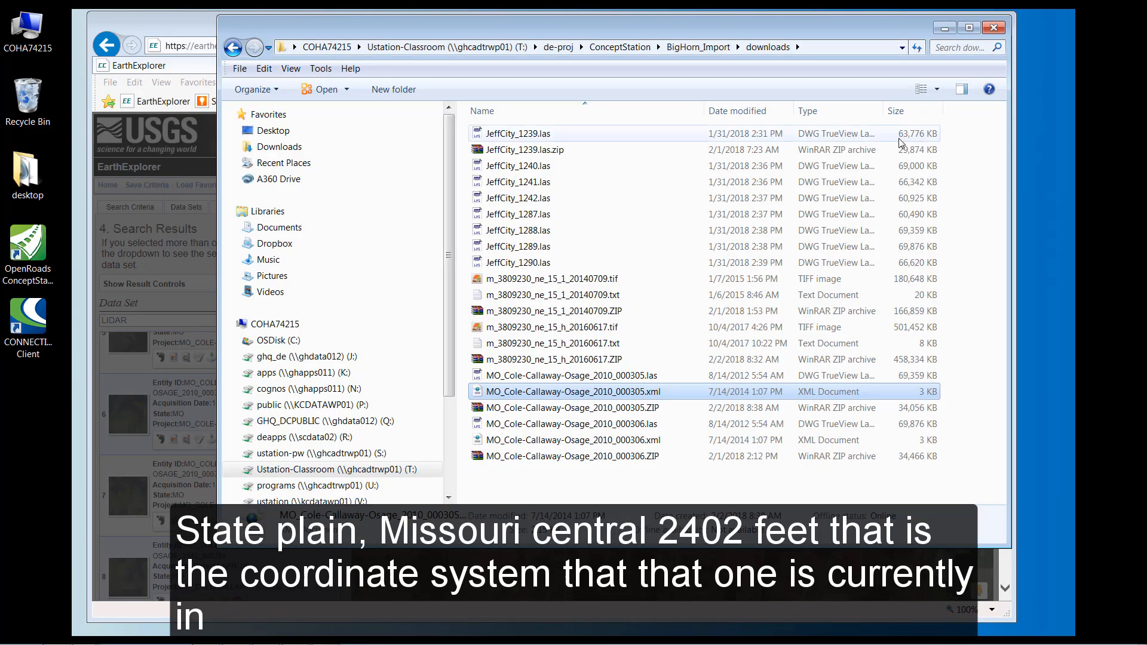
- Put away the downloads folder and EarthExplorer, launch Power GEOPAK V8i, and cancel its ProjectWise file selection
left_click(945, 28)
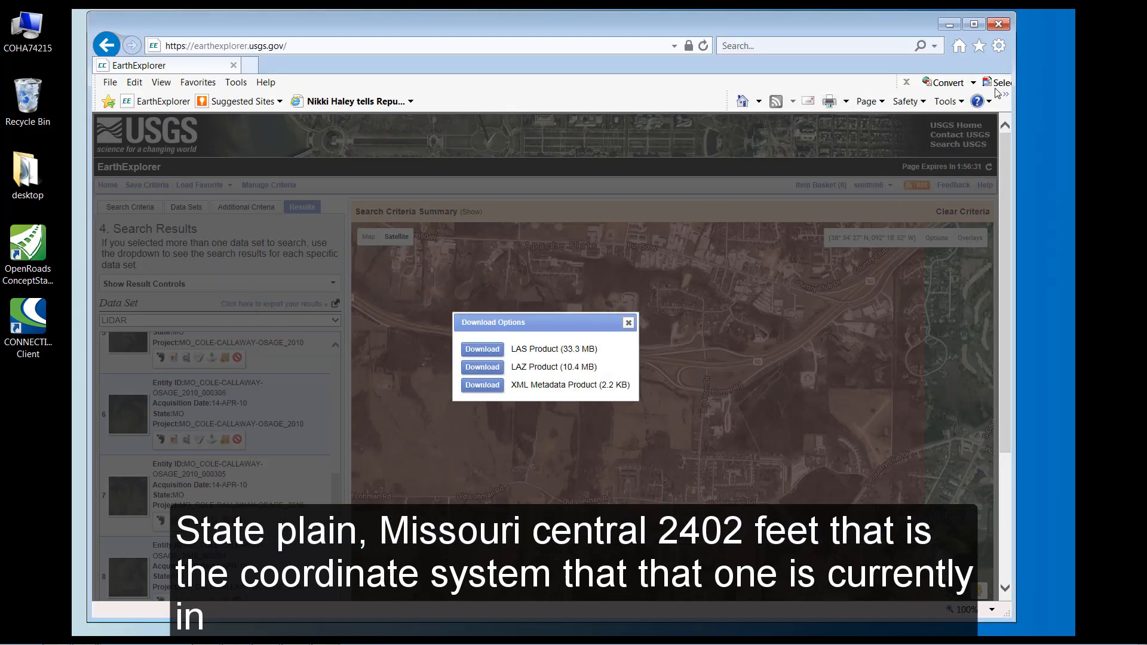
left_click(1004, 27)
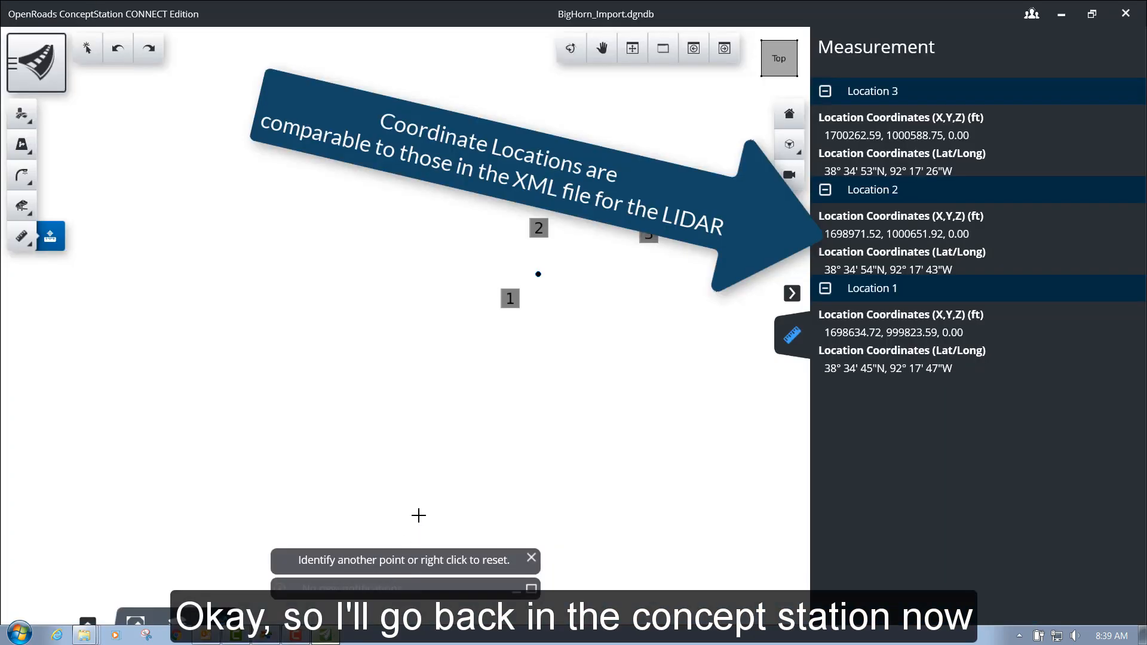
left_click(328, 636)
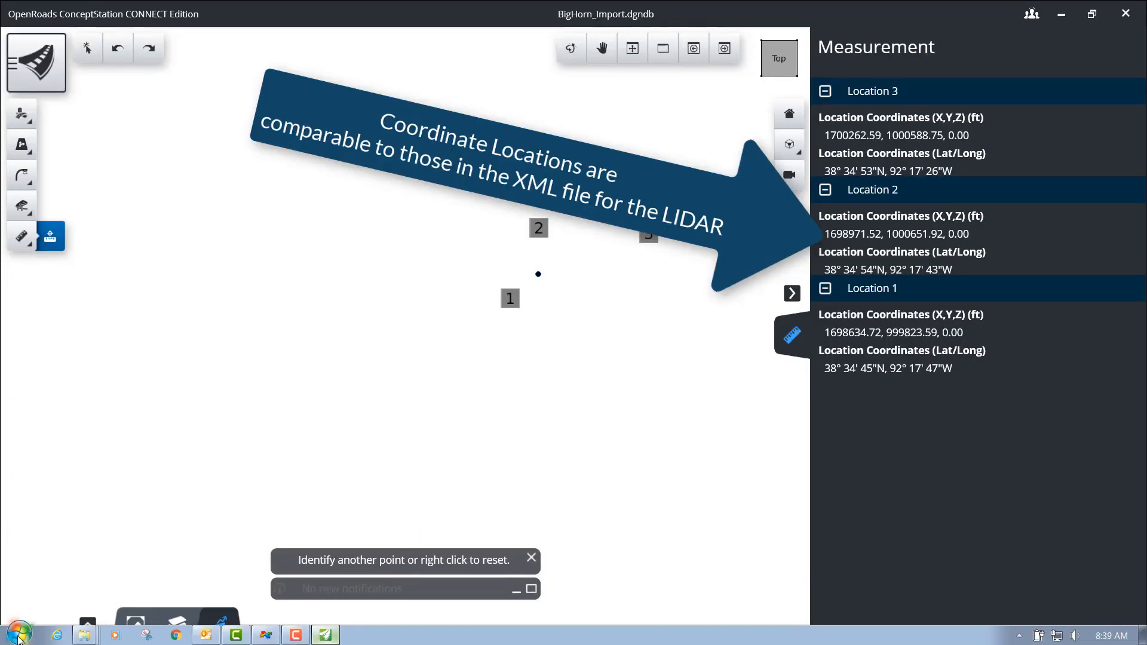
left_click(19, 638)
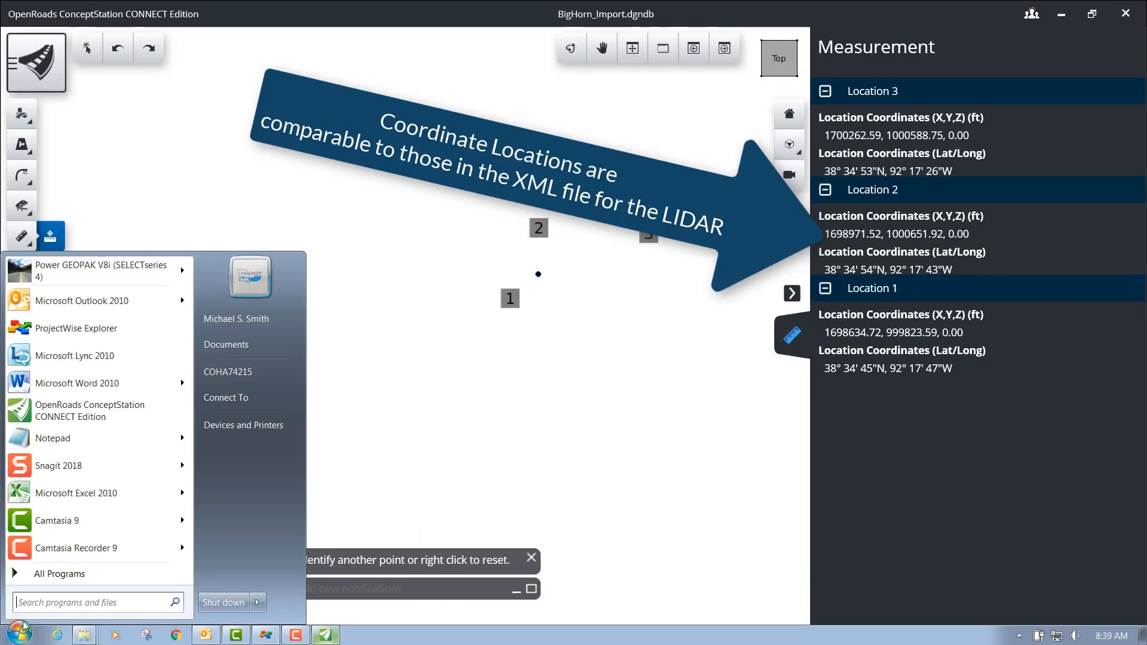
left_click(82, 271)
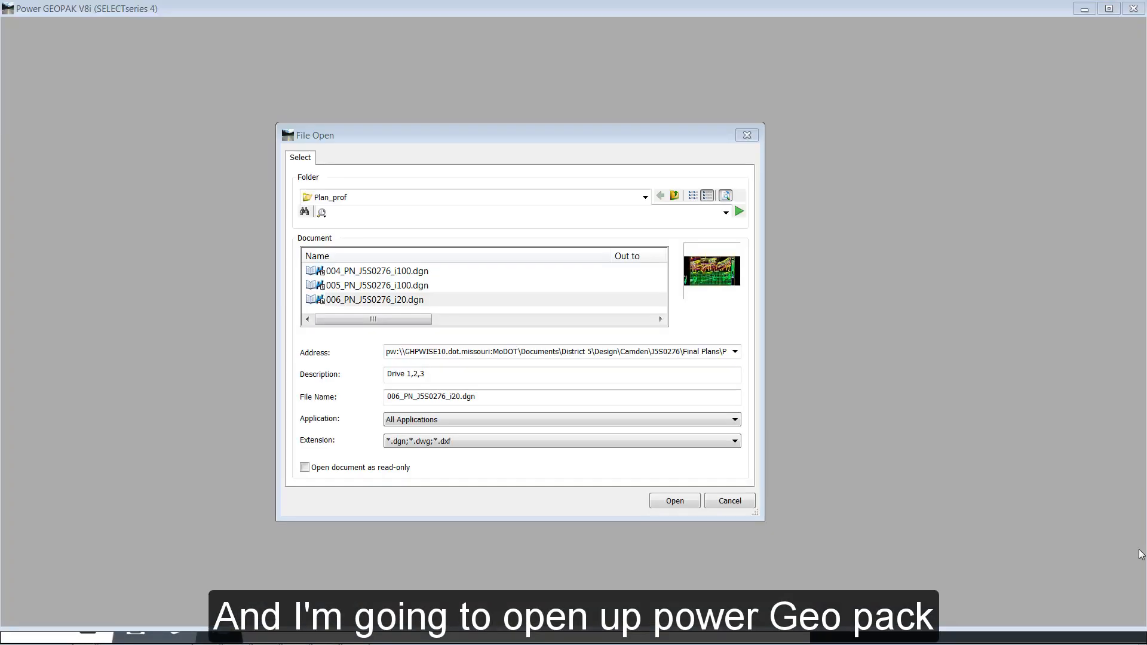
left_click(723, 502)
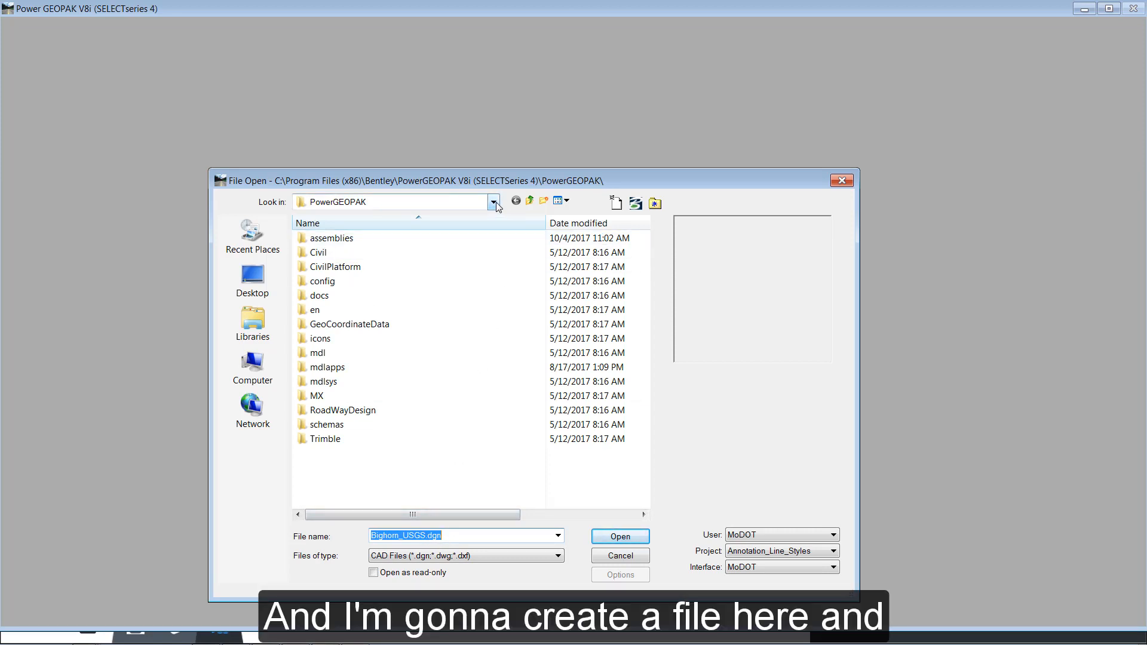
- Create the 3D file Big_Horn_Import.dgn in the BigHorn_Import data folder from seed i_project_3d_PowerGEOPAK.dgn and open it
left_click(616, 205)
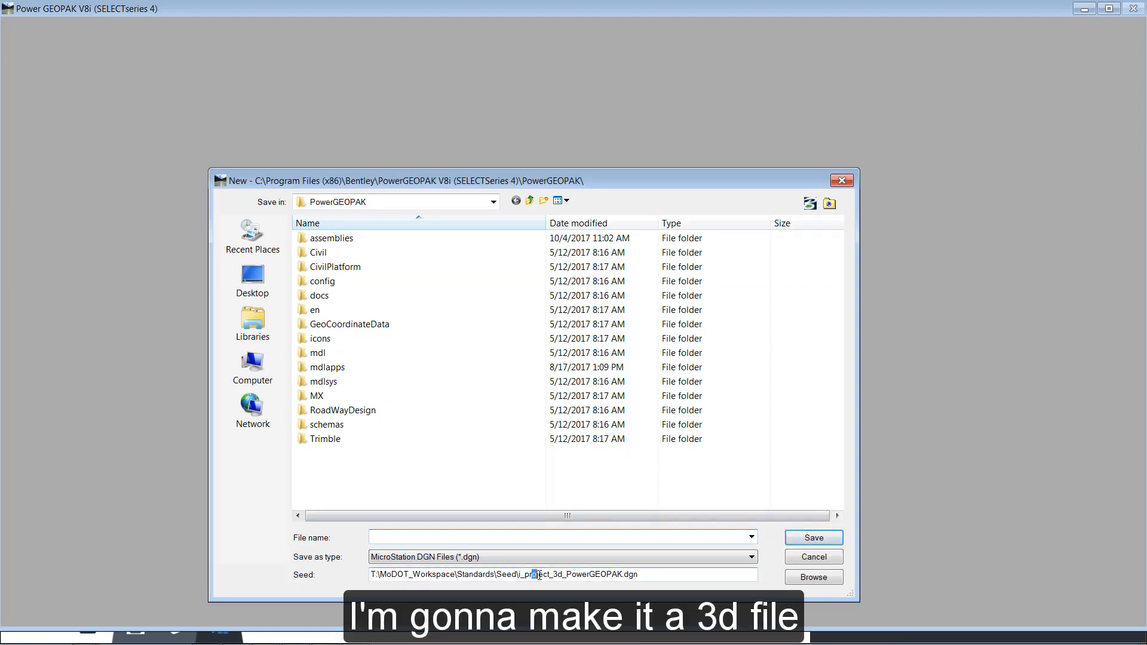
left_click_drag(536, 578, 574, 577)
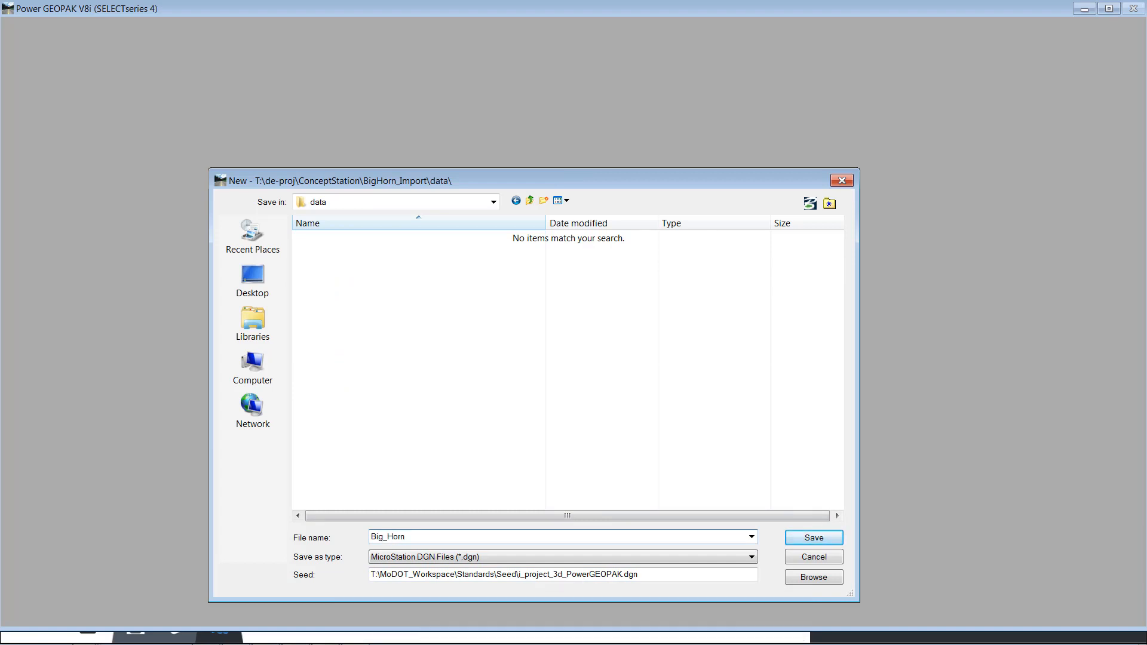
type("Impor")
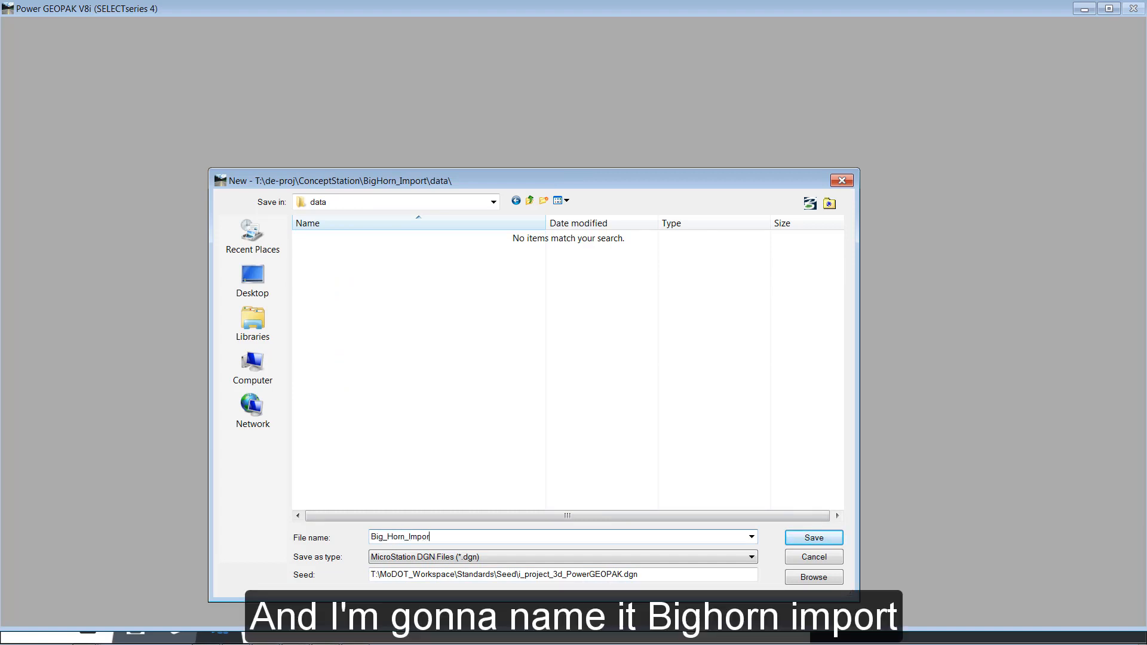
type("t")
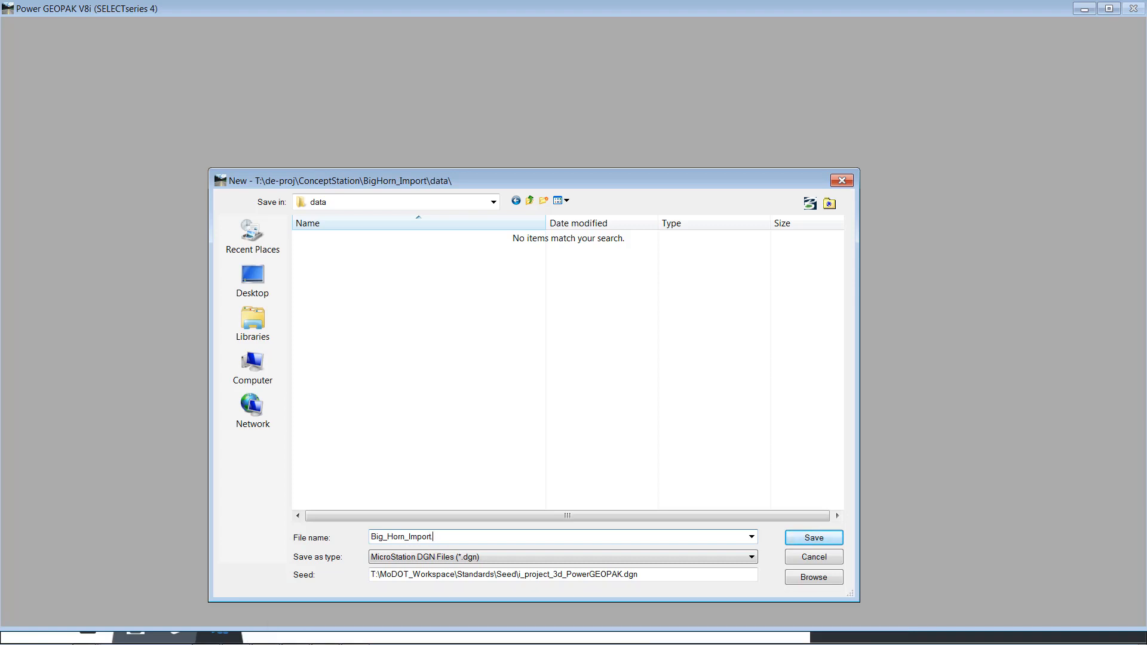
type("/dgn")
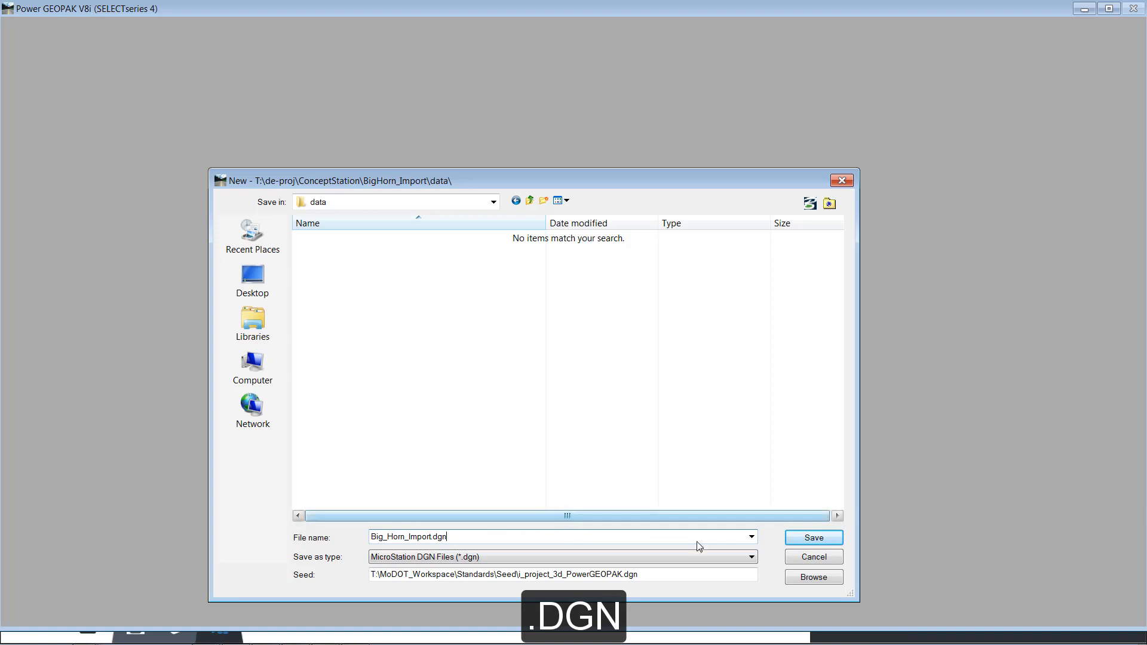
left_click(815, 539)
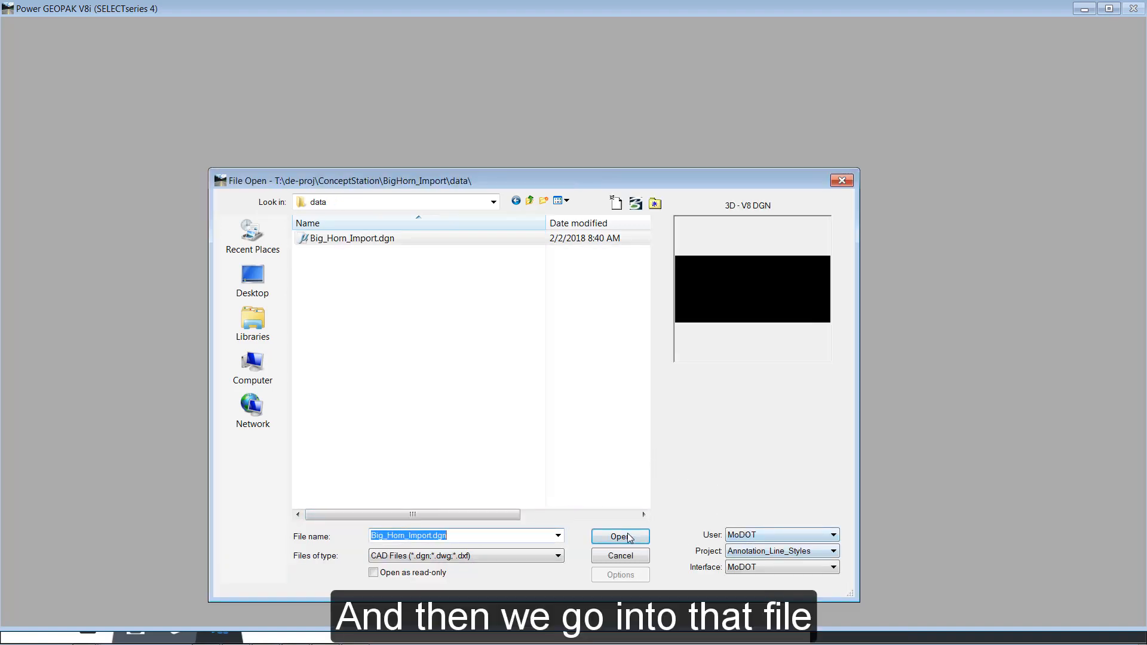
left_click(625, 533)
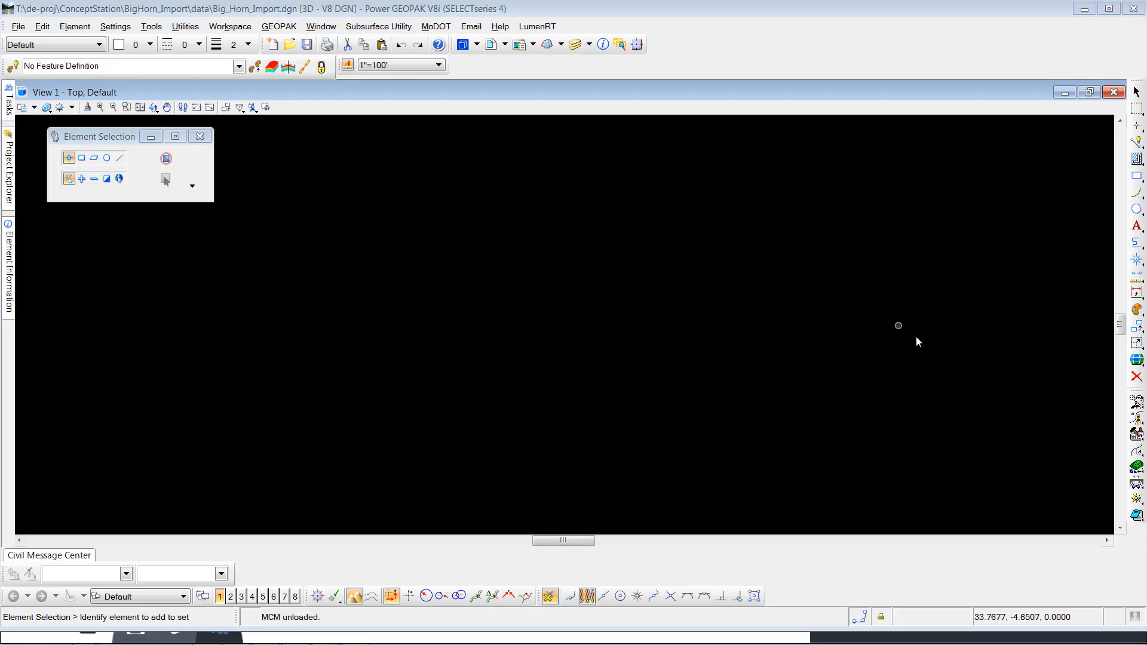
- Check the coordinate system in ConceptStation's file information and assign the matching MO83/2011-CF geographic coordinate system to Big_Horn_Import.dgn
left_click(1138, 361)
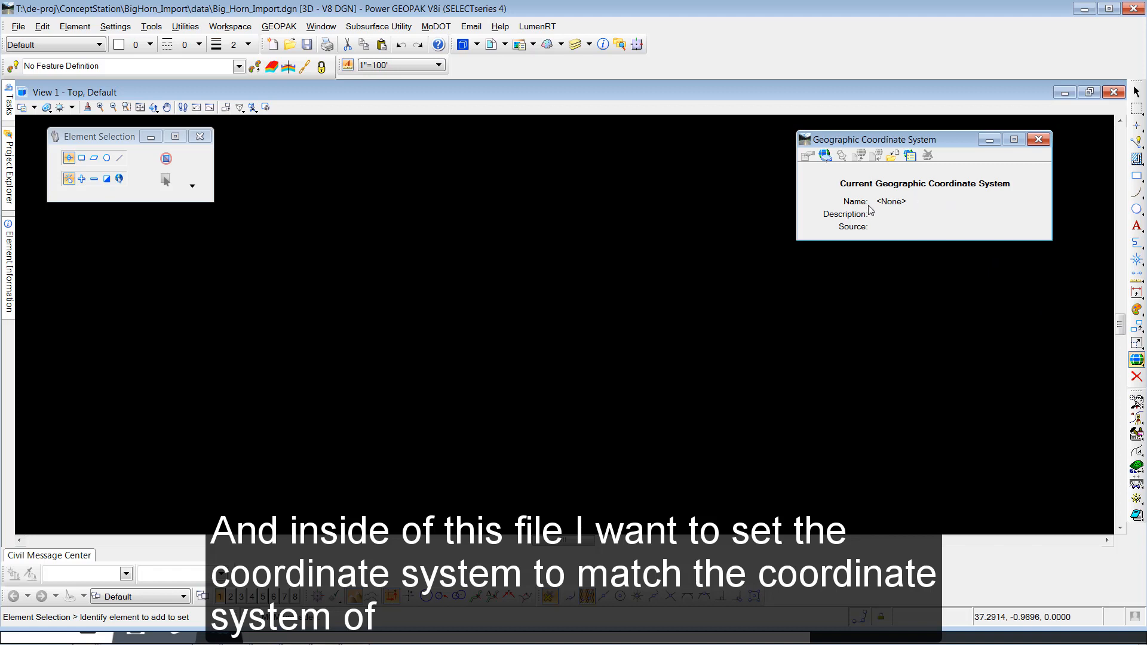
left_click(826, 156)
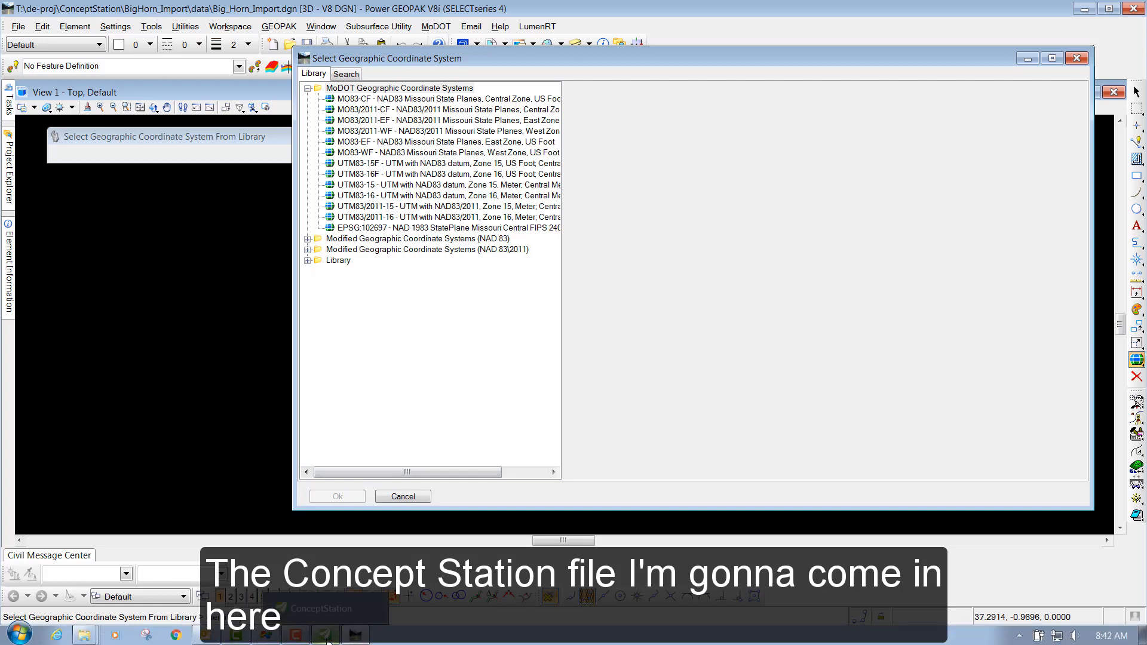
left_click(326, 637)
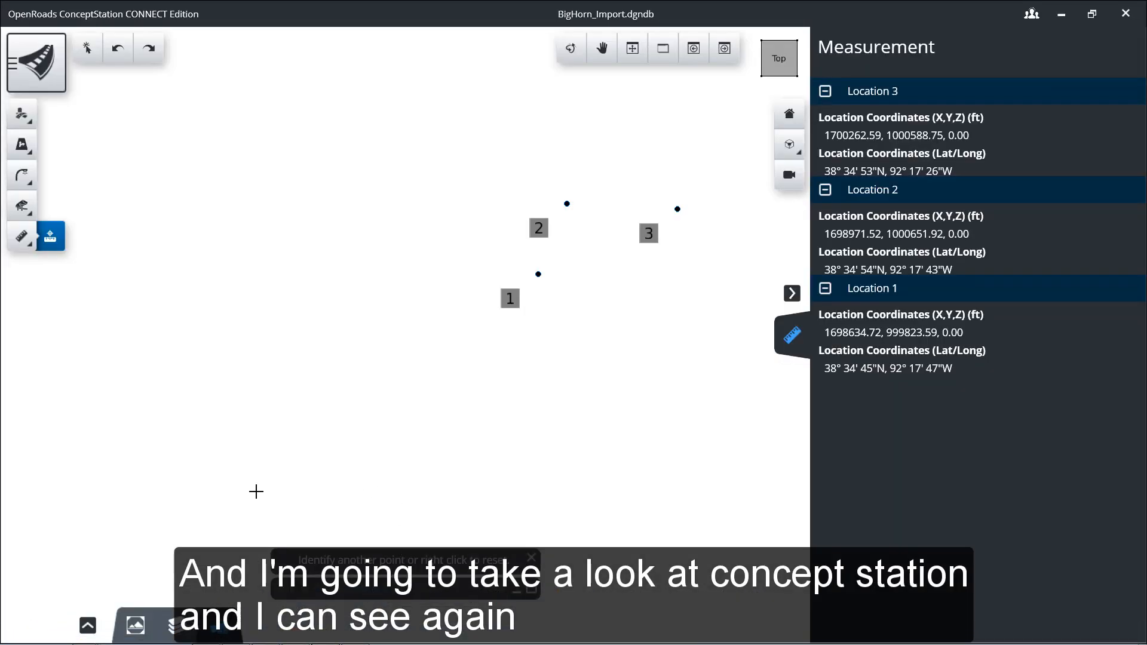
left_click(35, 65)
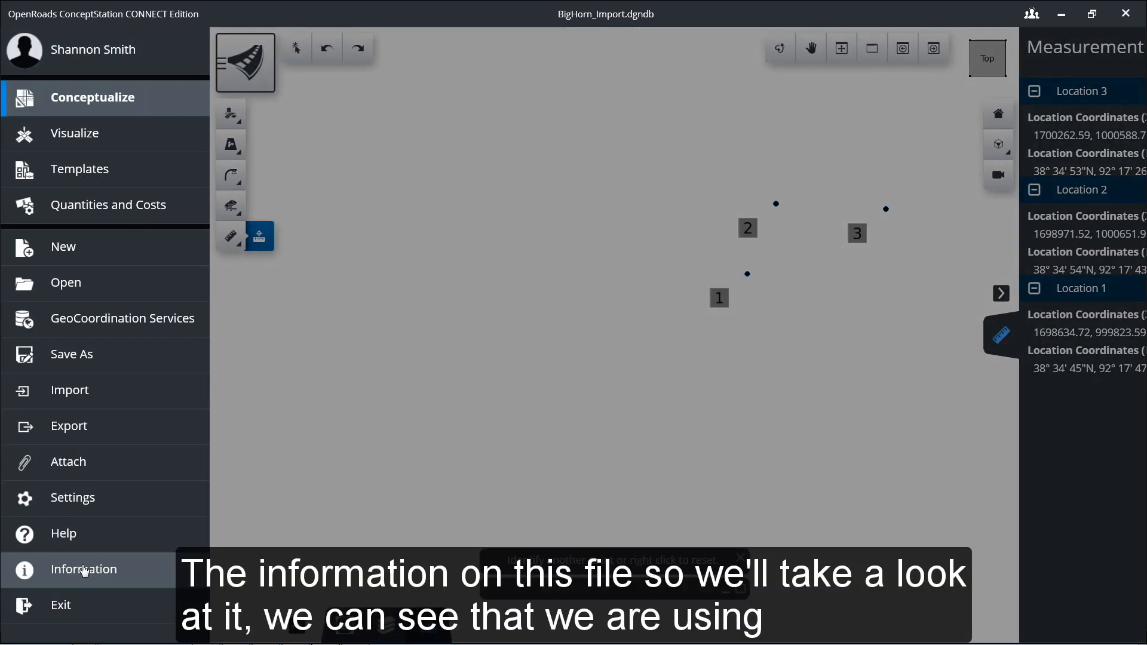
left_click(85, 571)
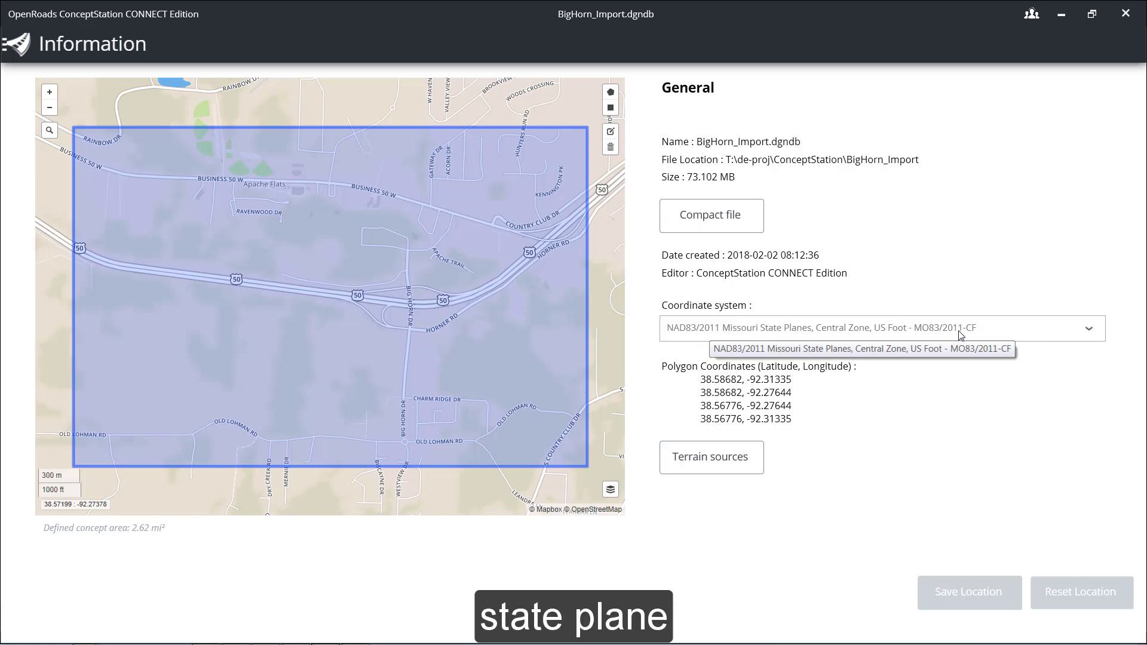
left_click(1062, 14)
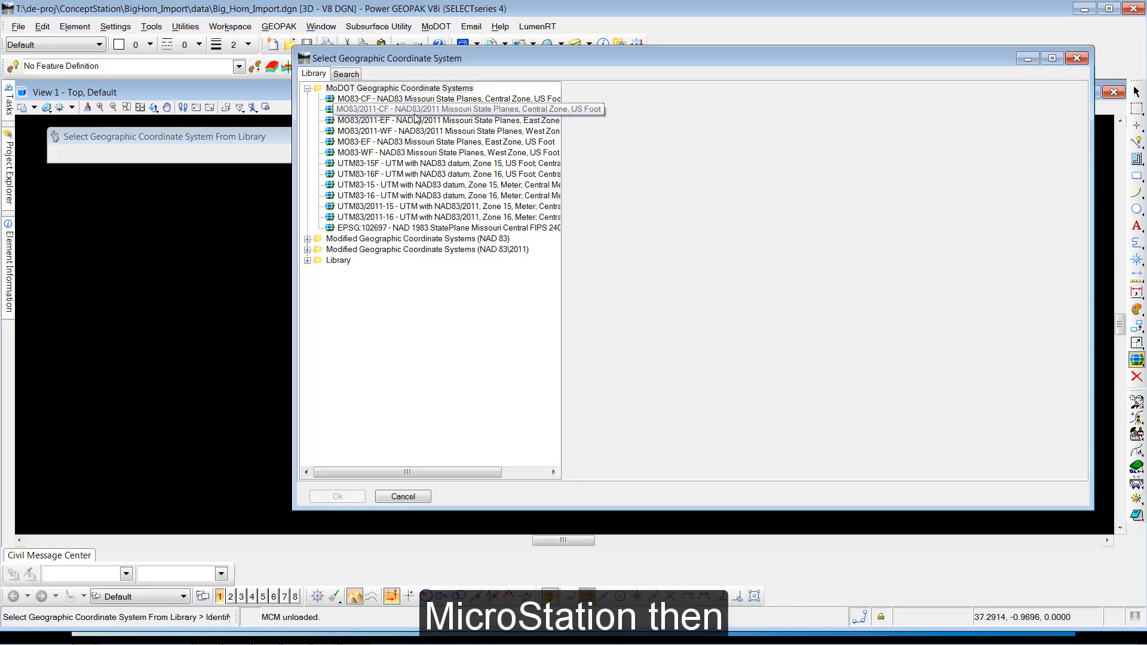
left_click(493, 113)
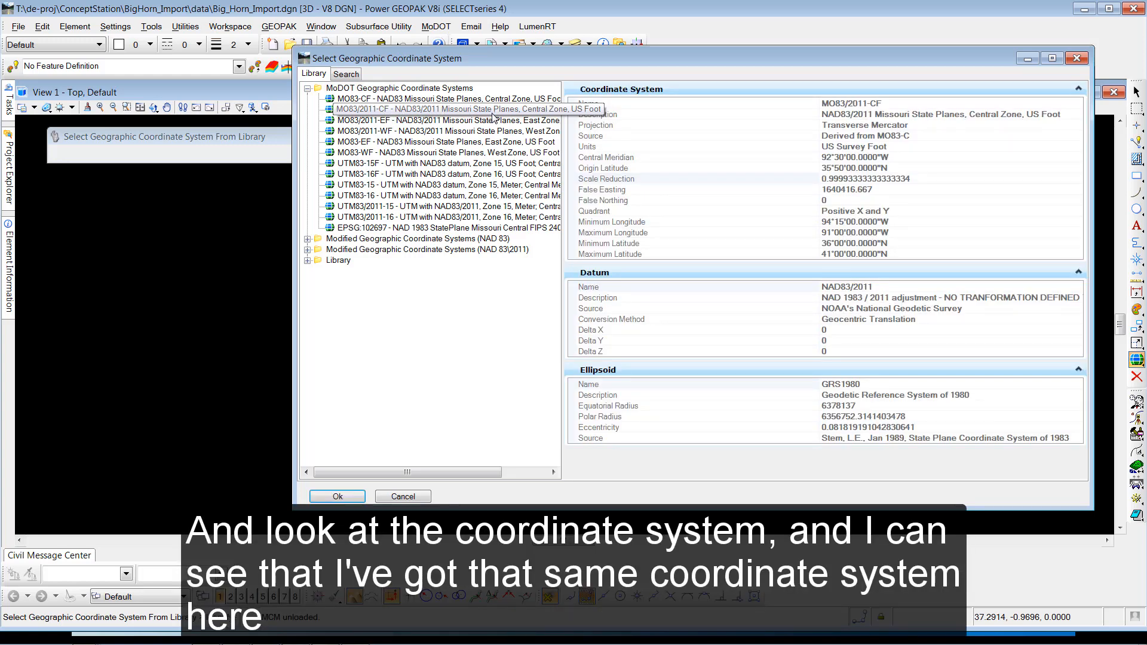
left_click(338, 497)
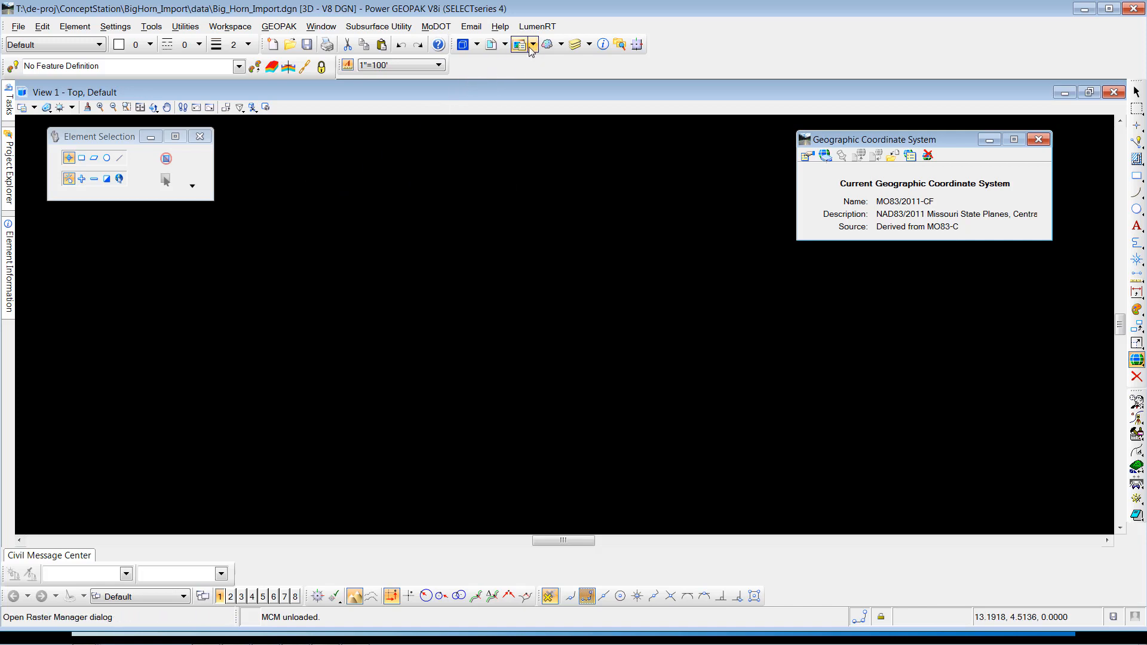
- Open the point cloud manager and choose the LAS file MO_Cole-Callaway-Osage_2010_000305.las from the BigHorn_Import downloads folder to attach
left_click(547, 46)
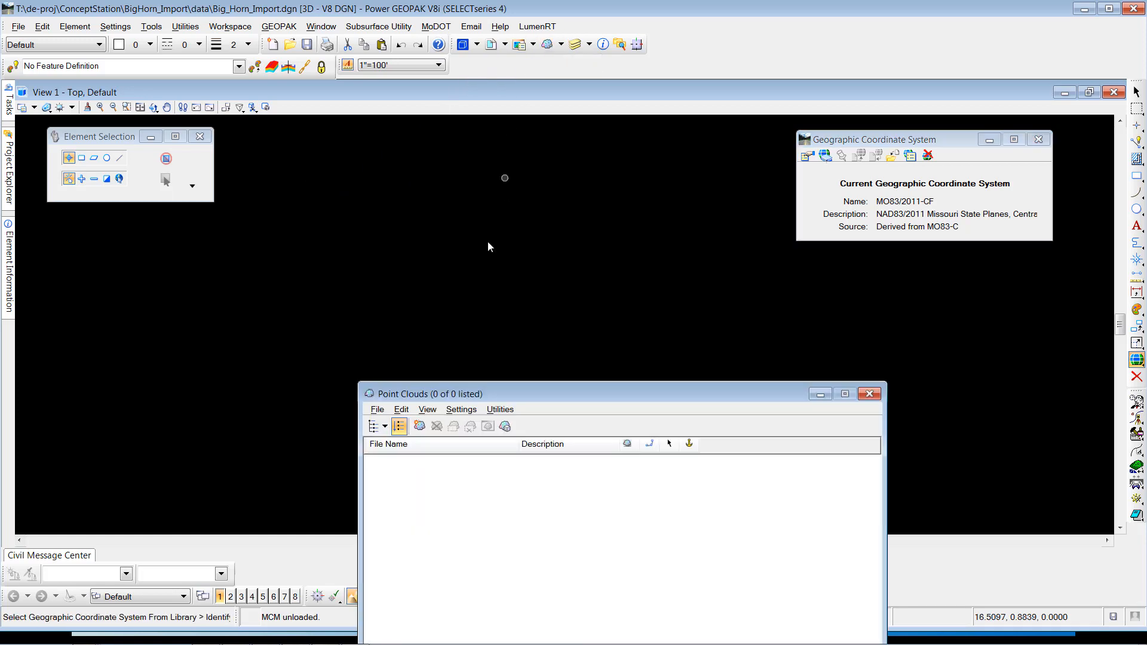
left_click_drag(481, 393, 406, 184)
left_click(304, 195)
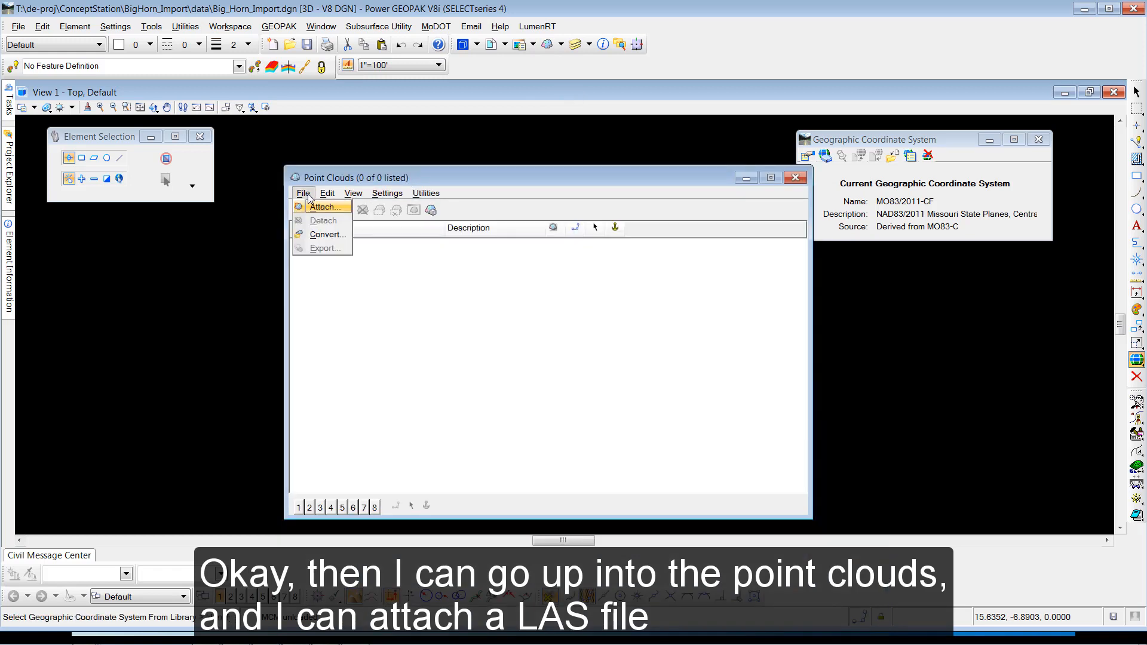
left_click(317, 208)
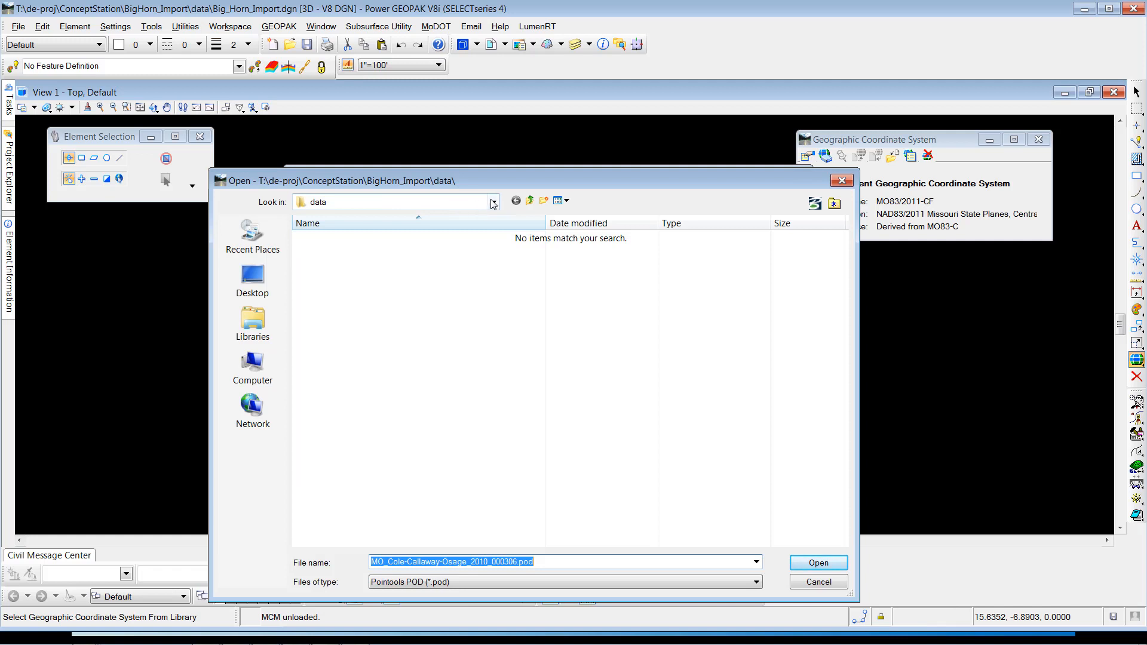
left_click(460, 586)
left_click(407, 459)
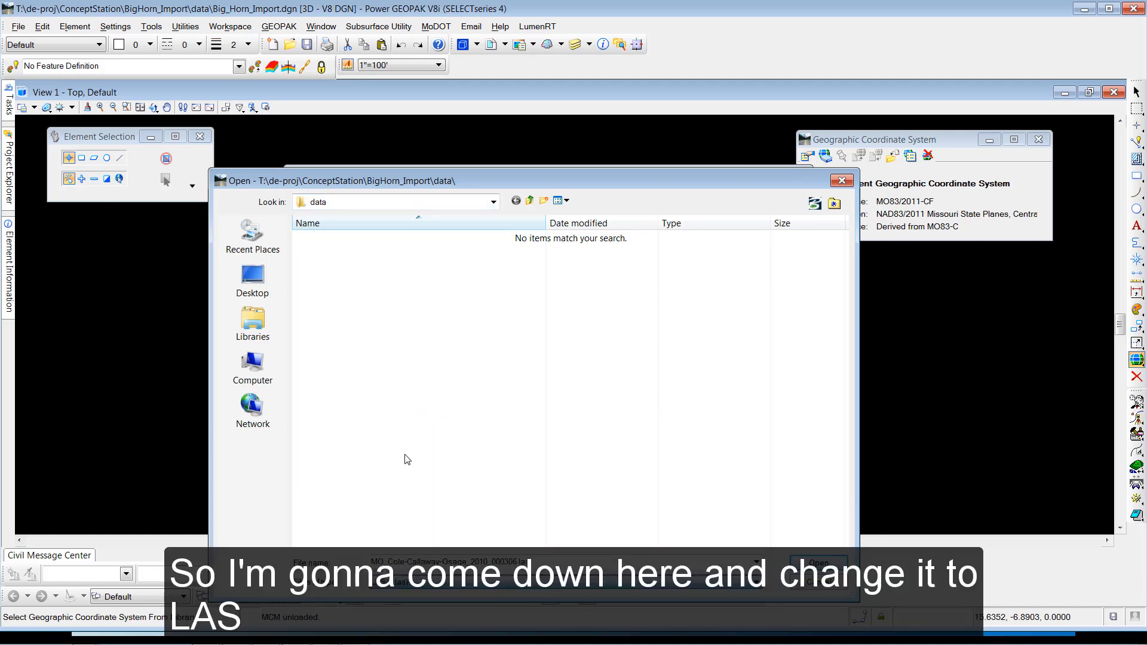
left_click(530, 202)
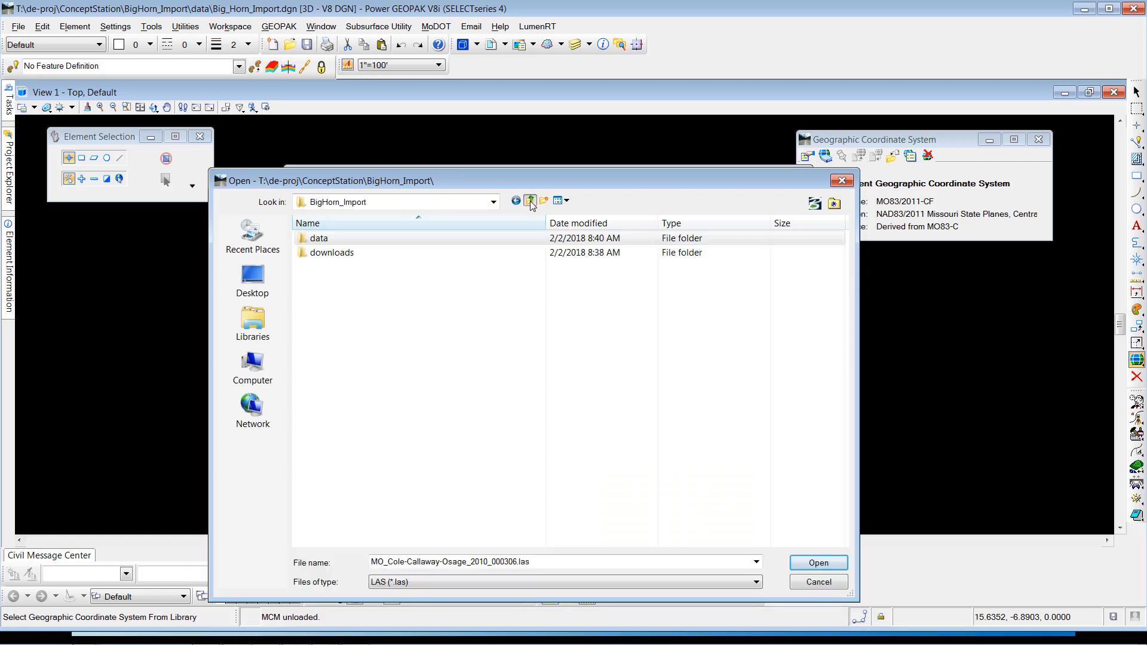
double_click(340, 250)
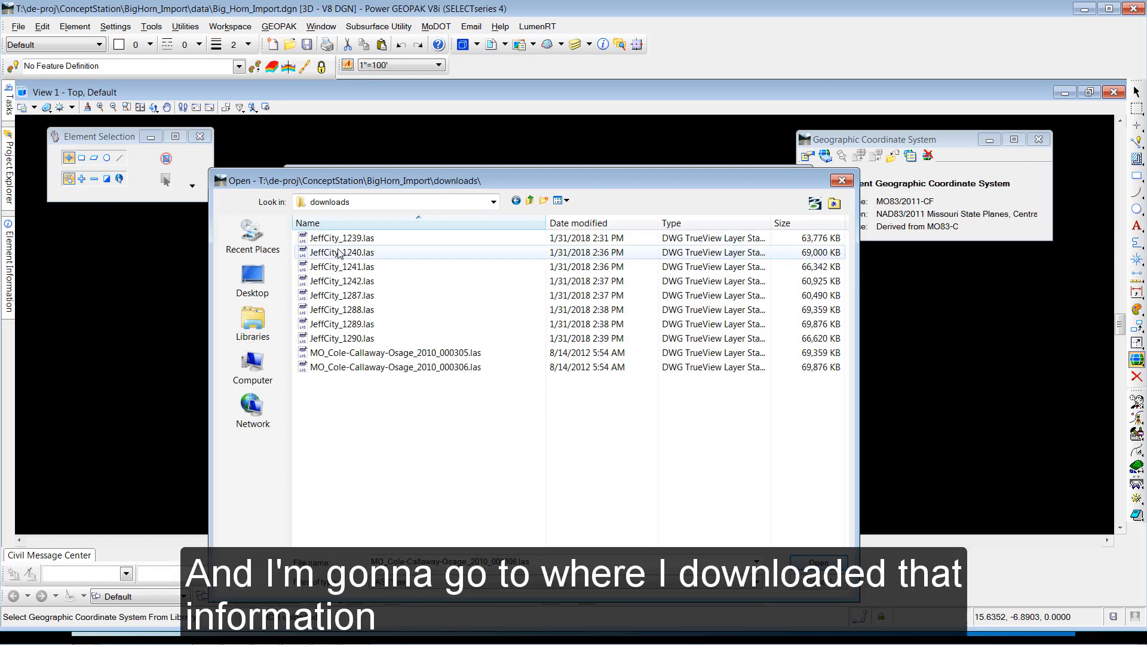
left_click(404, 354)
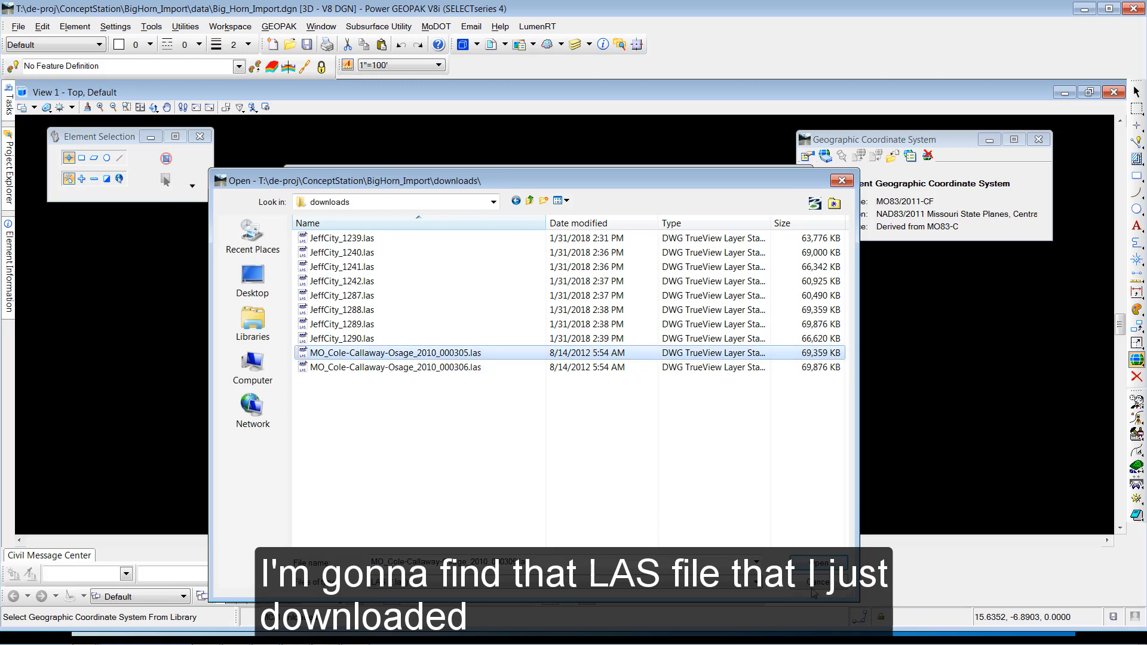
left_click(818, 563)
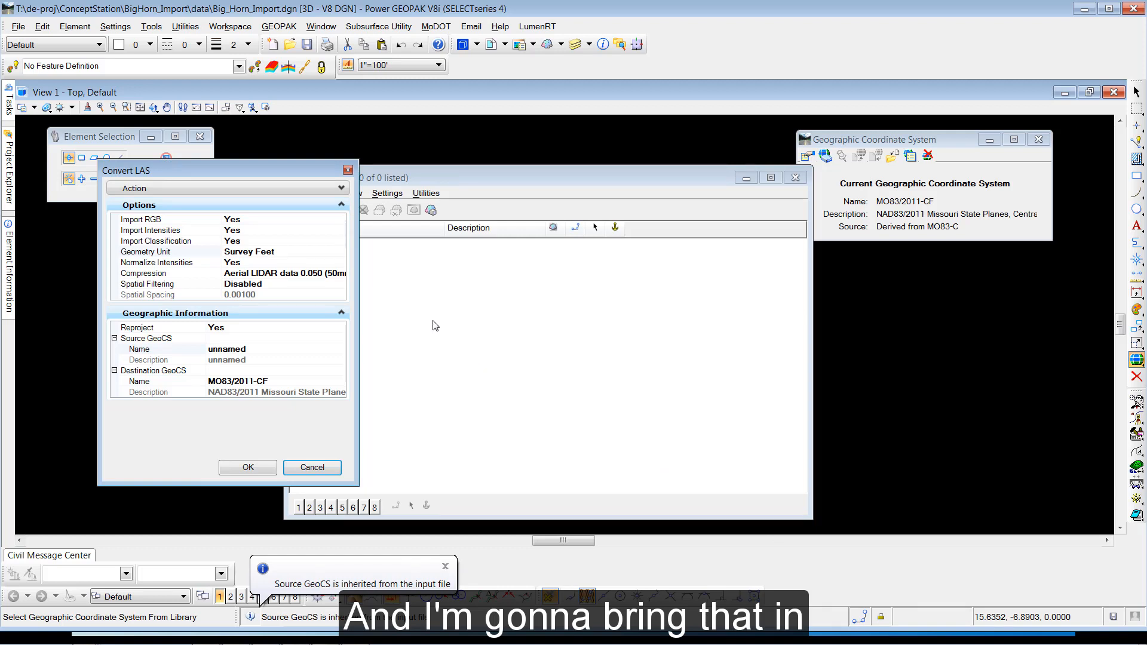
- Show the action and import options of the LAS conversion and set the geometry unit to Survey Feet
left_click(284, 204)
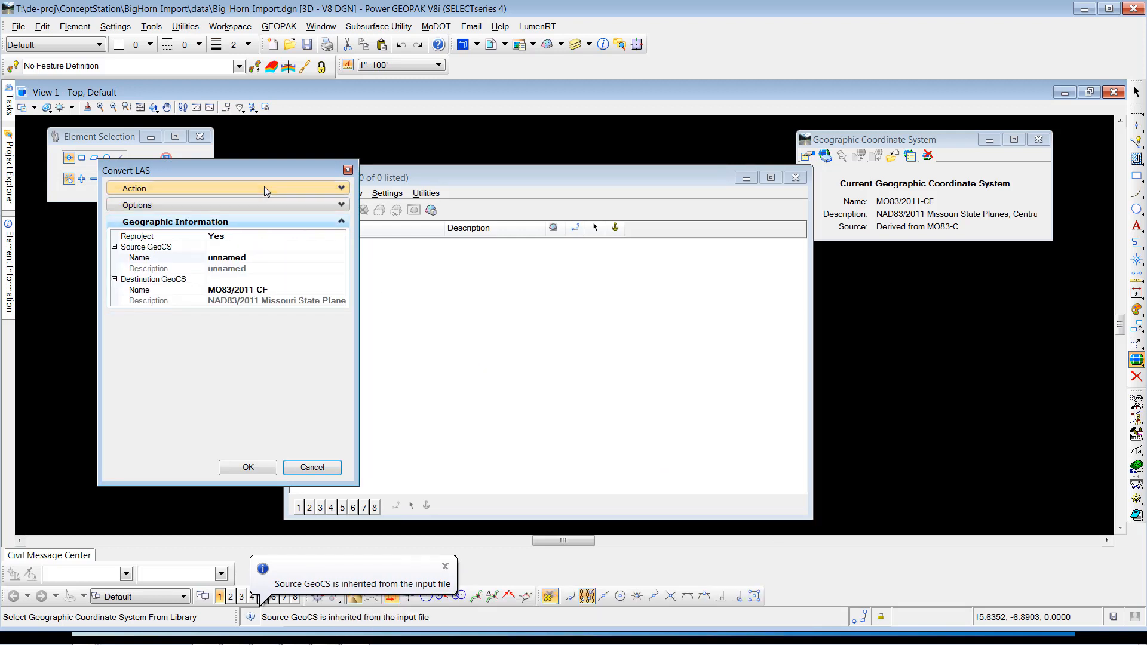
left_click(264, 187)
left_click(266, 220)
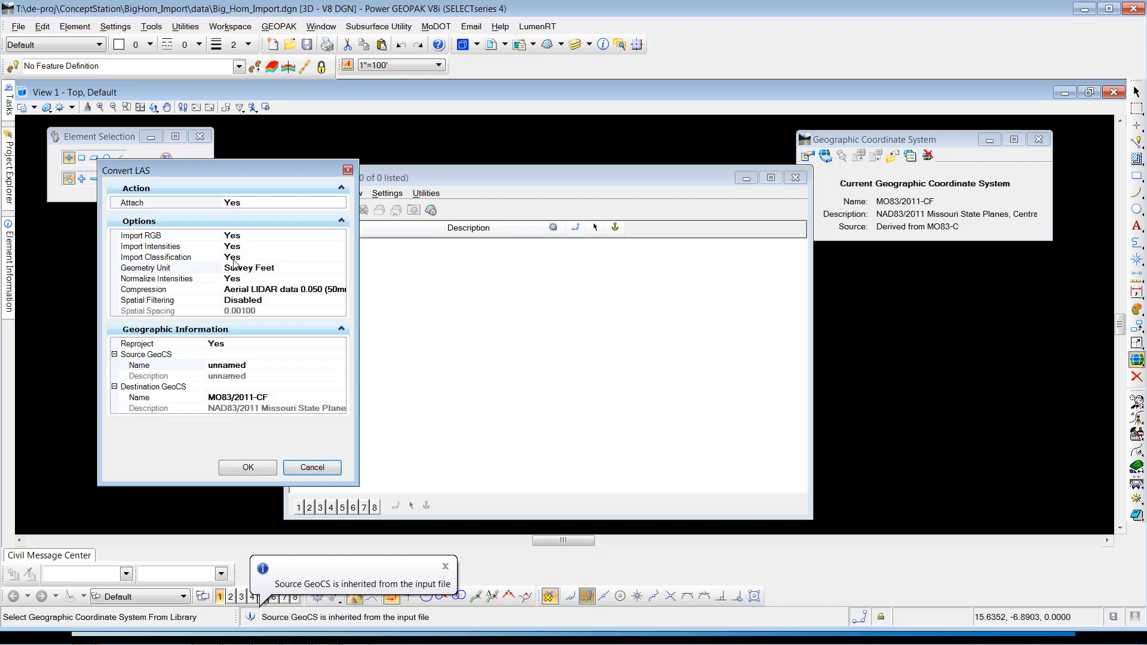
left_click(258, 273)
left_click(339, 269)
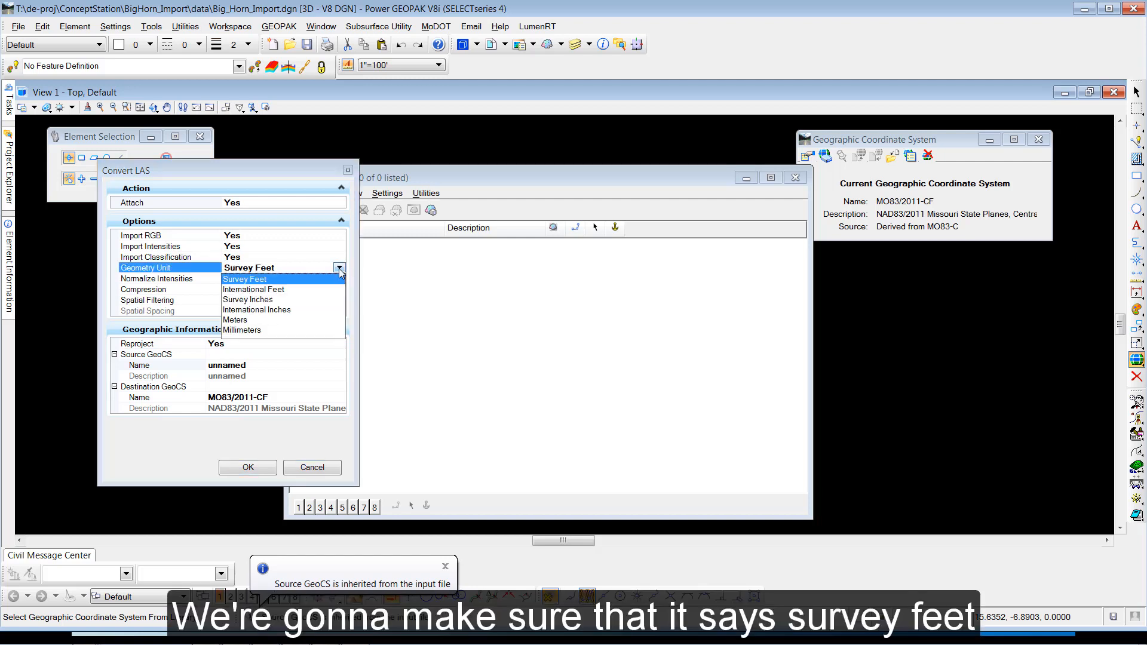
left_click(245, 280)
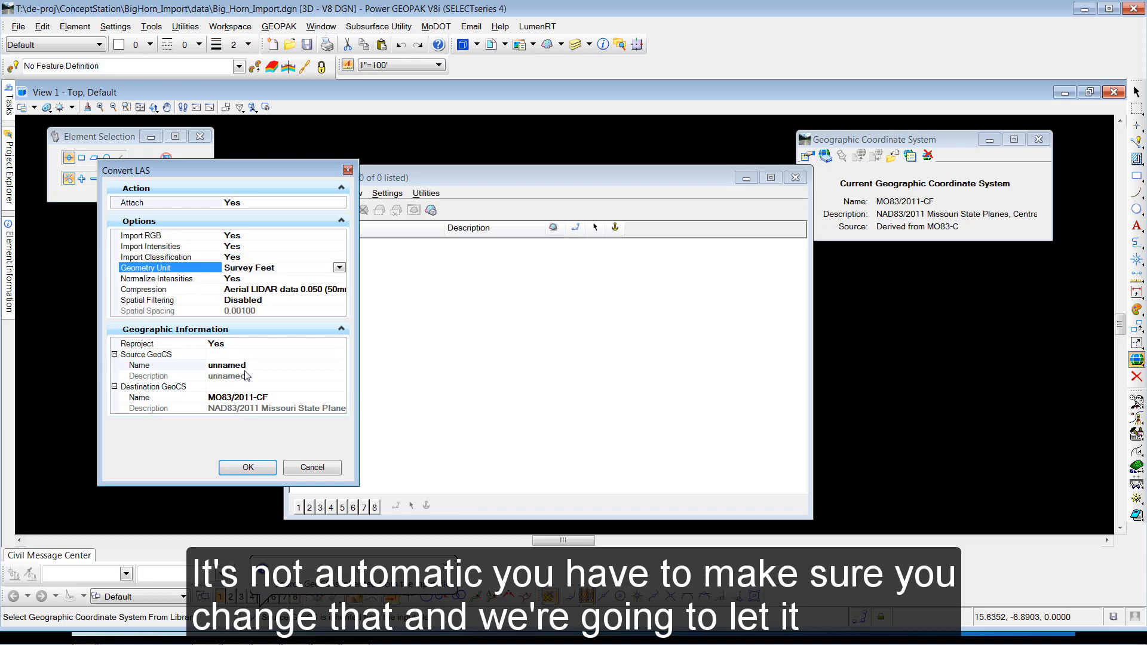
- Search the coordinate system library for "NAD 1983 StatePlane Missouri Central FIPS 2402 Feet" as the source system of the LAS data
left_click(291, 370)
left_click(321, 367)
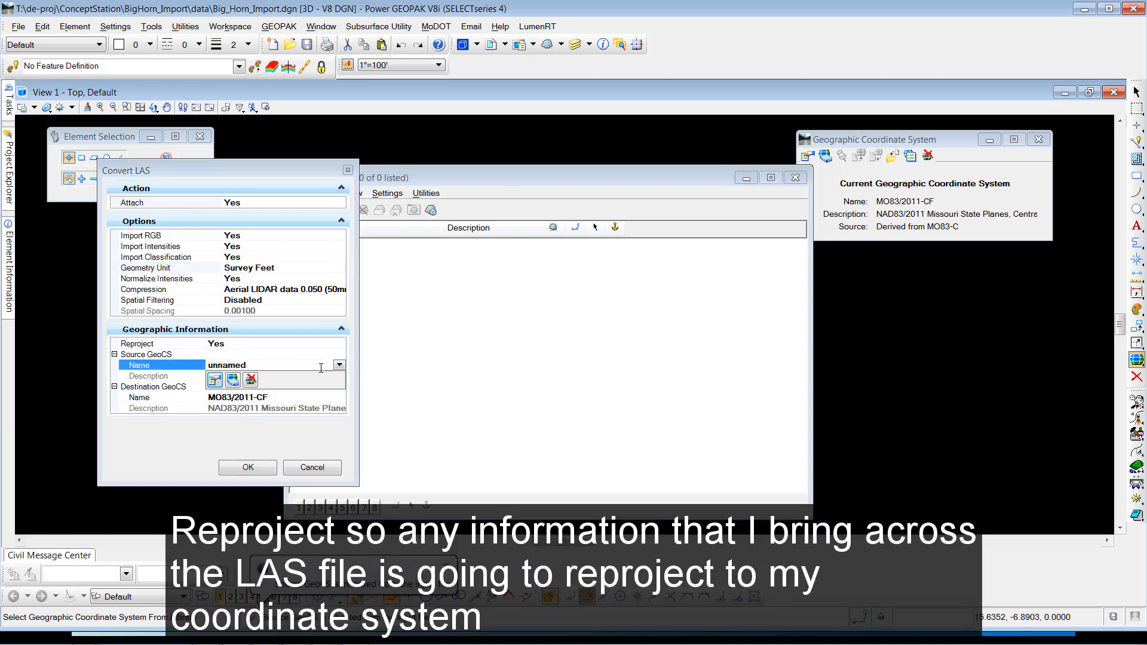
left_click(234, 381)
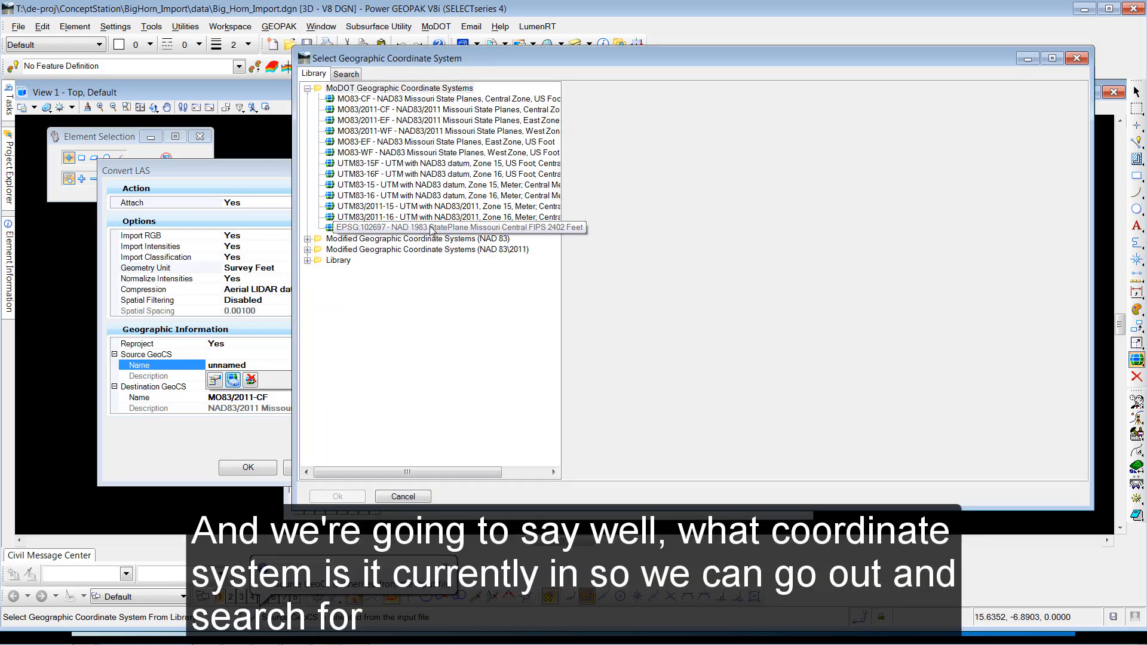
left_click(348, 74)
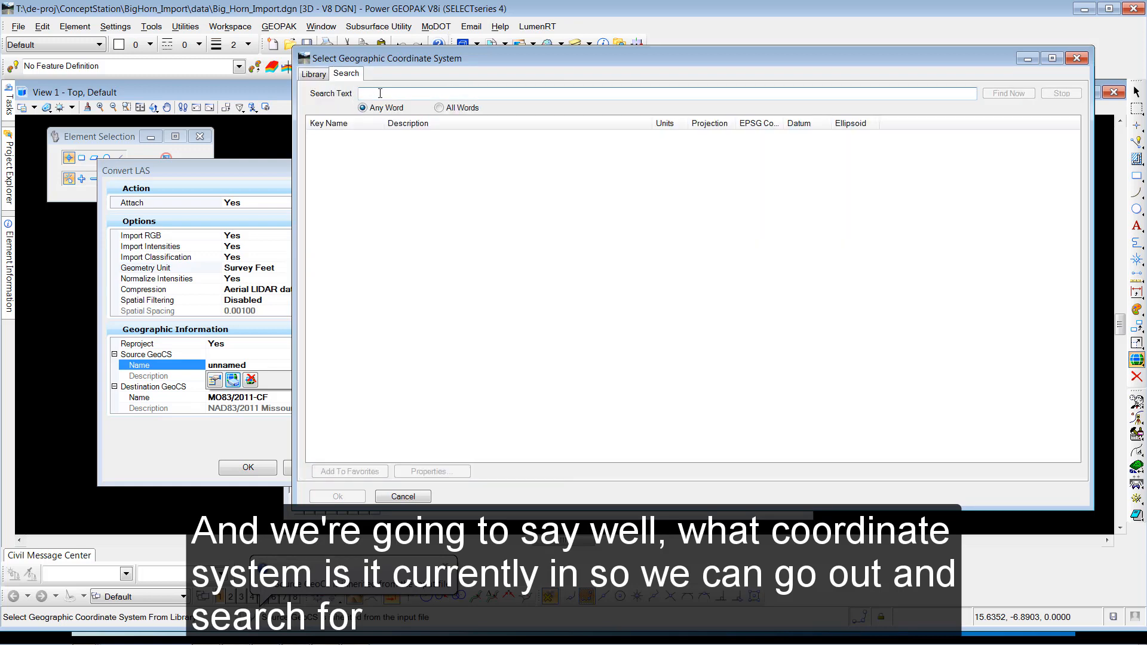
type("NAD 1983 StatePlane_Missouri_Central_FIPS_2402_Feet")
key("BackSpace")
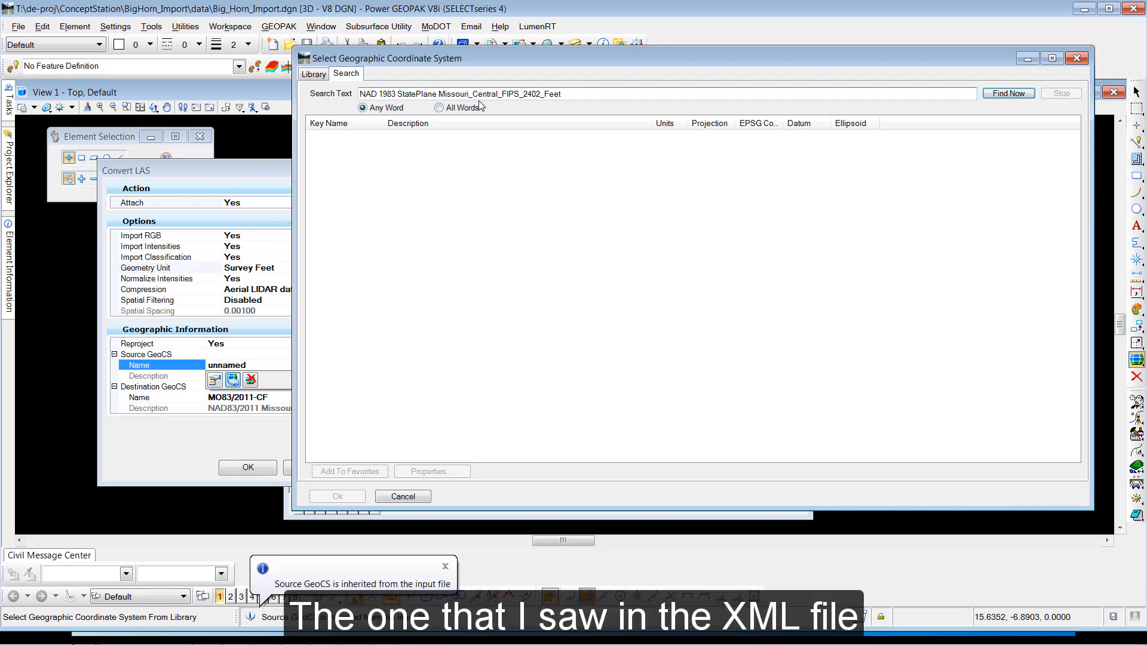
key("BackSpace")
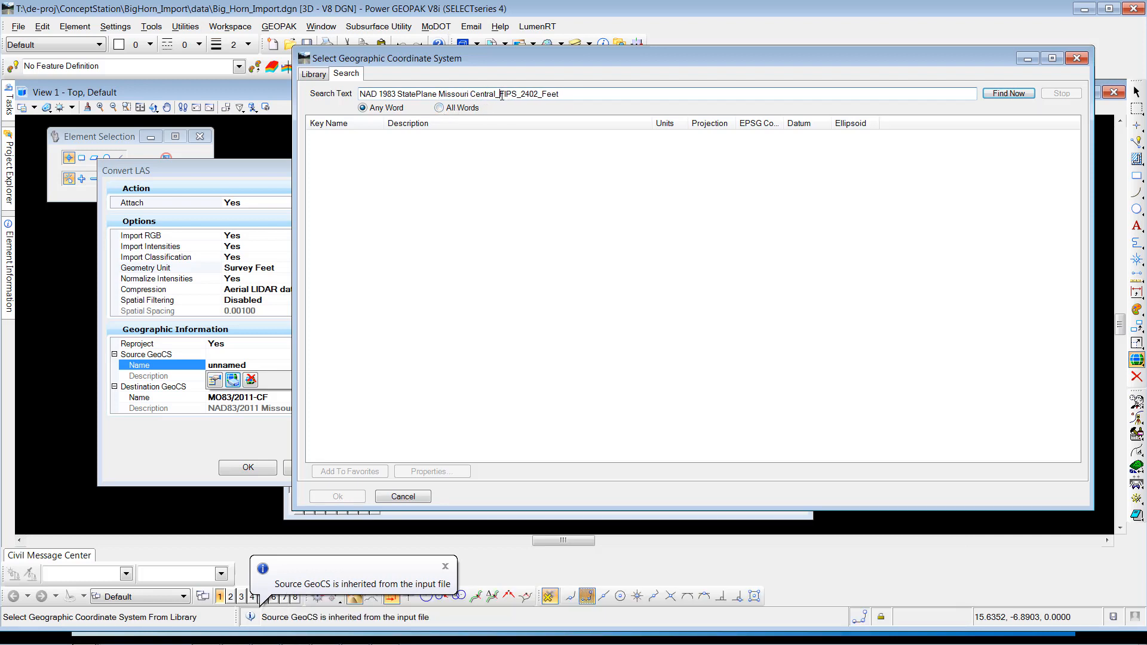
key("BackSpace")
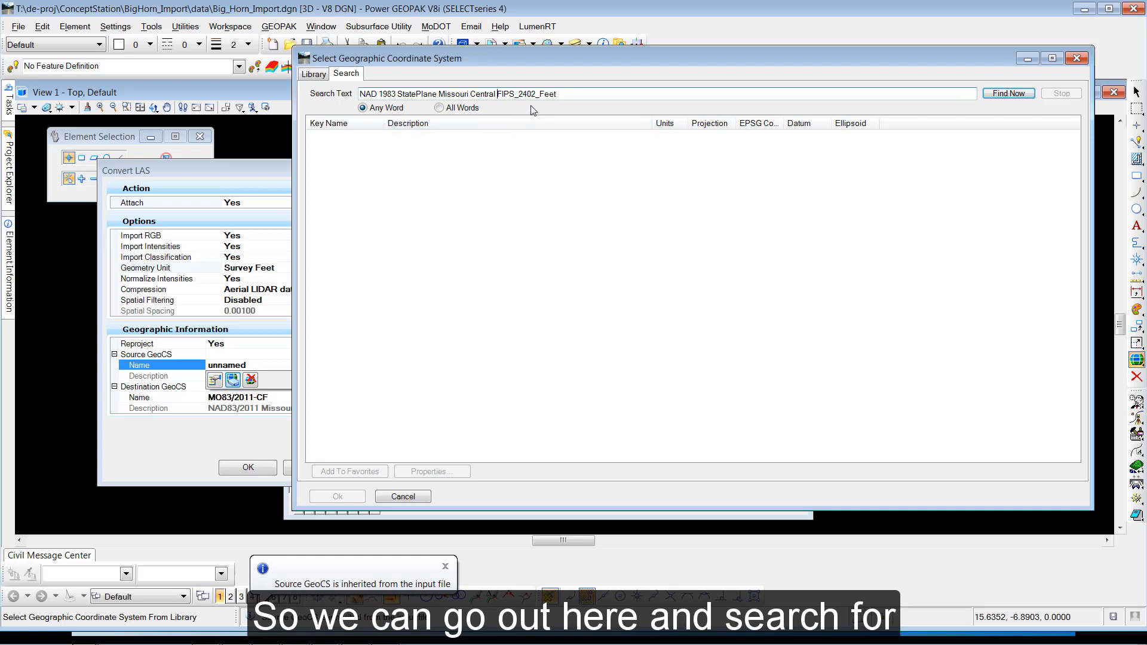
key("BackSpace")
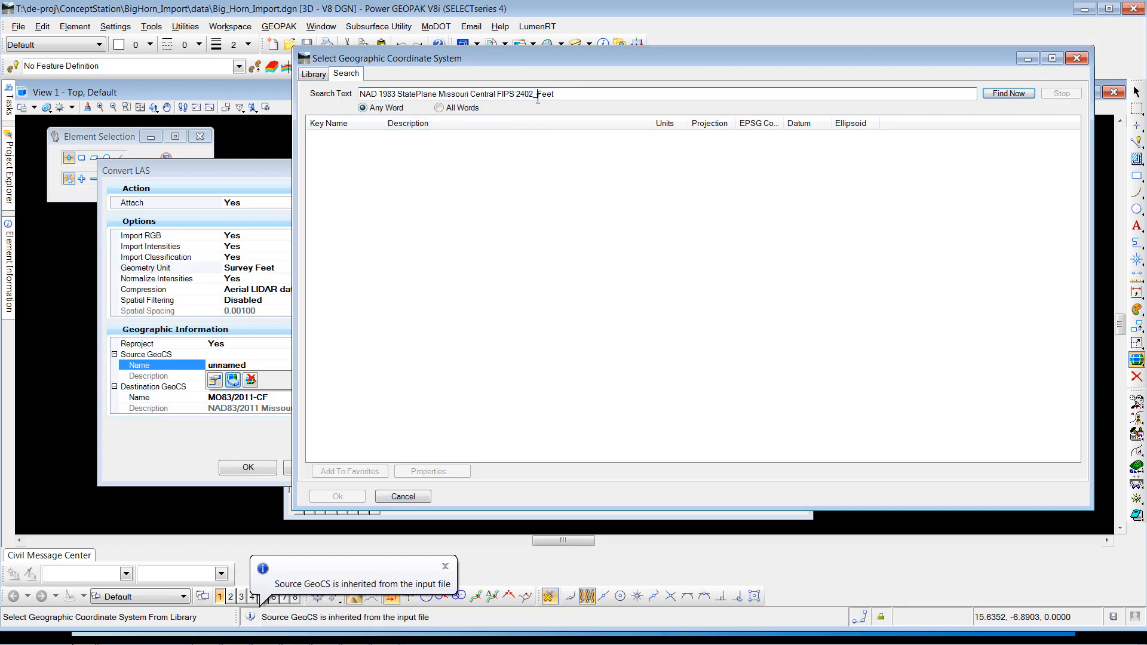
key("Right")
key("Right")
key("Right")
key("Right")
key("Right")
key("BackSpace")
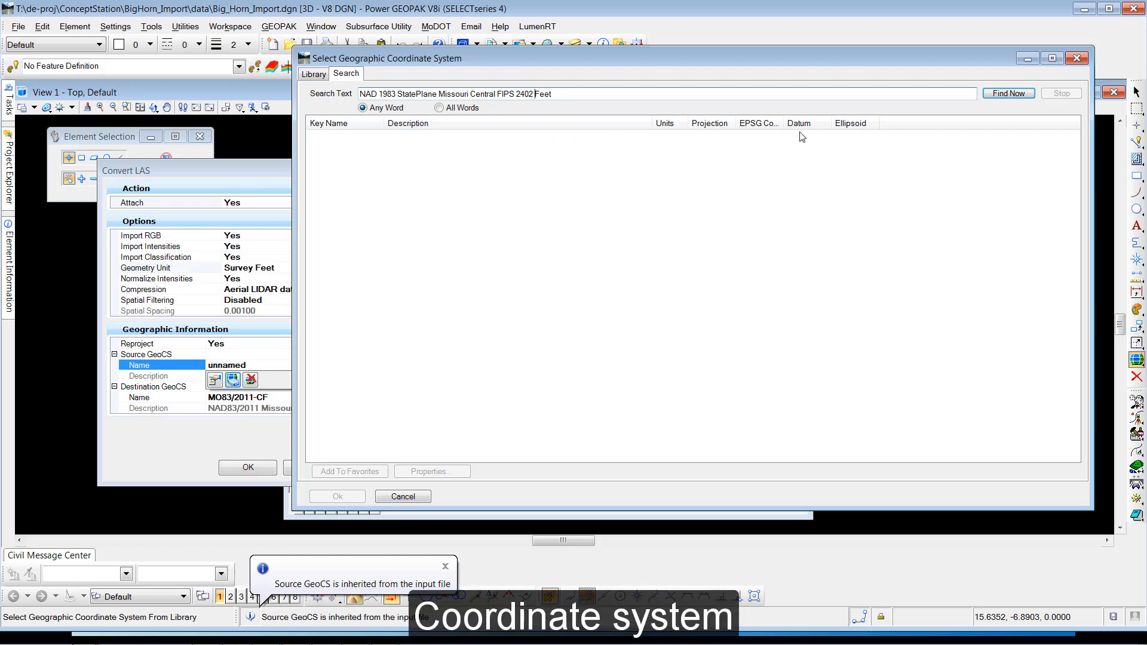
left_click(1001, 94)
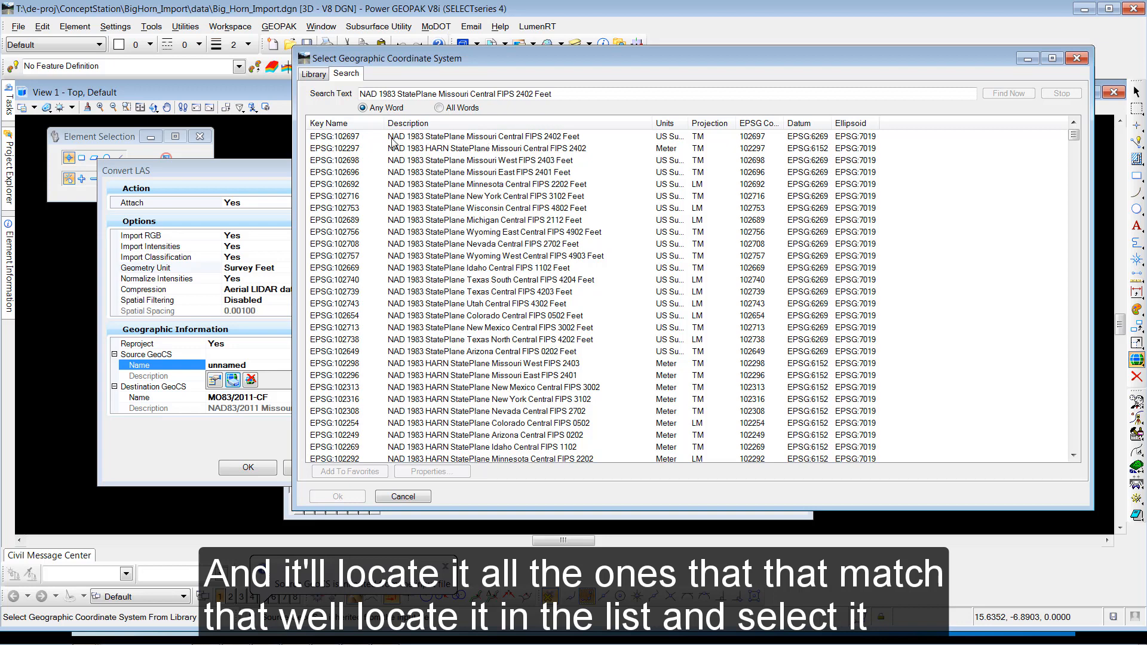
- Assign EPSG:102697 from the MoDOT Geographic Coordinate Systems favorites as the source coordinate system of the LAS conversion
left_click(348, 138)
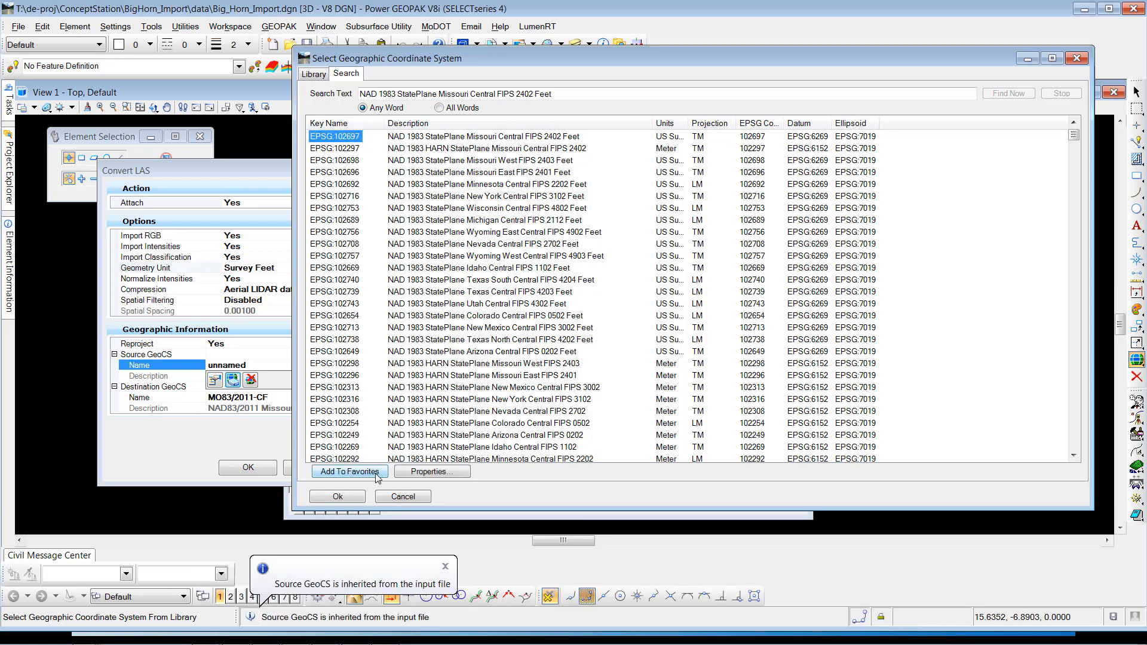
left_click(312, 75)
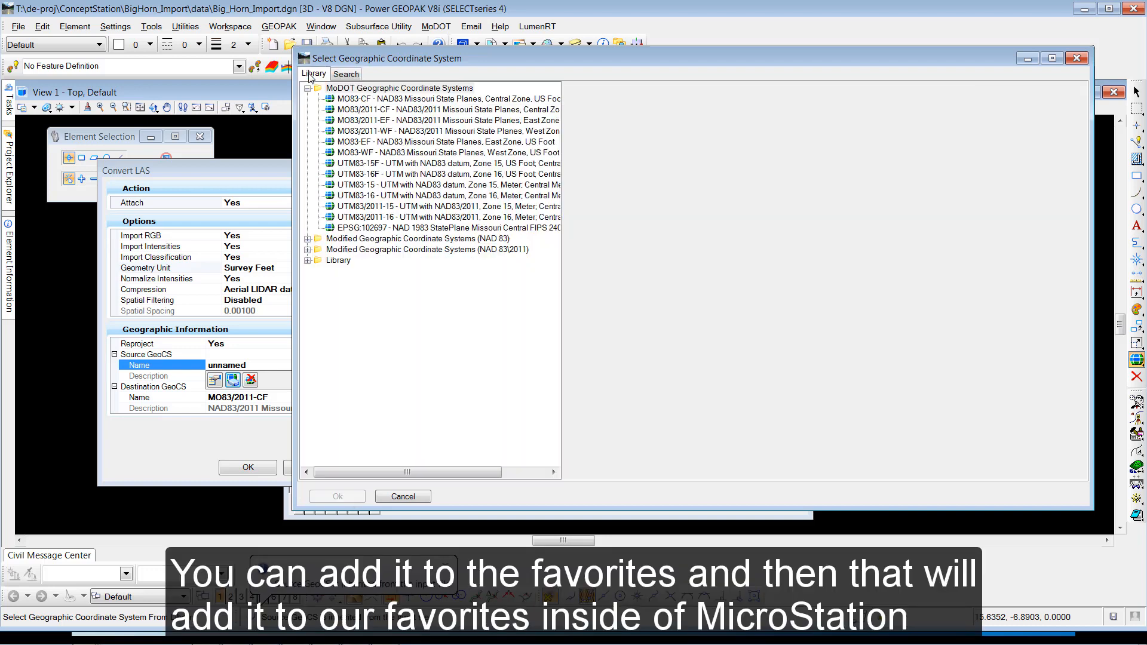
left_click(456, 229)
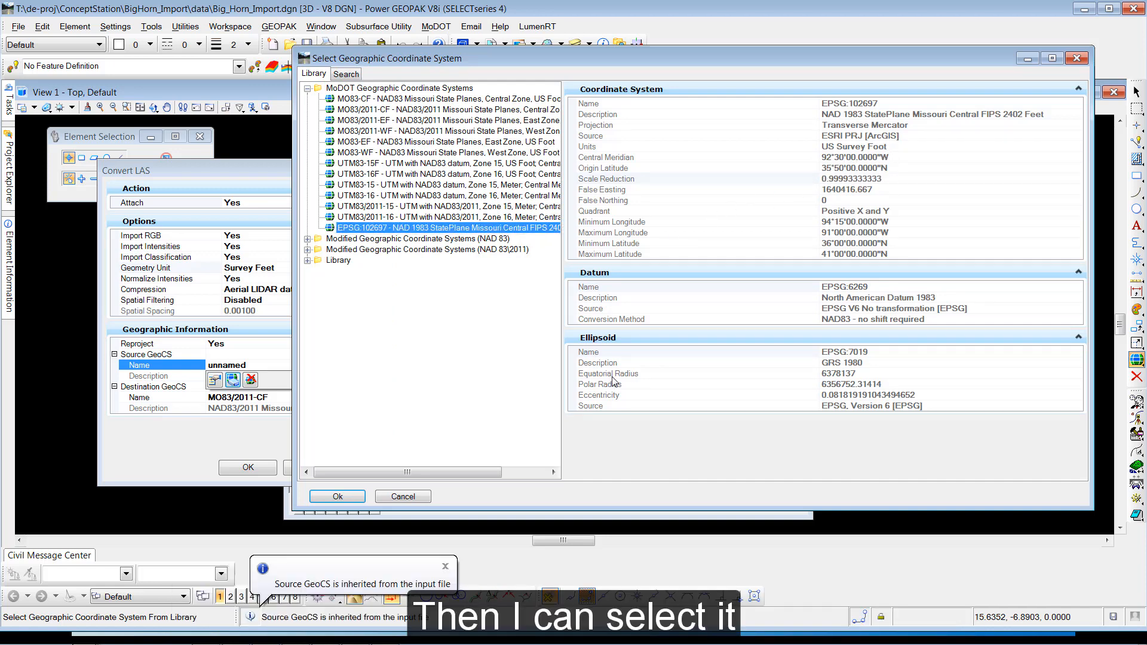
left_click(338, 497)
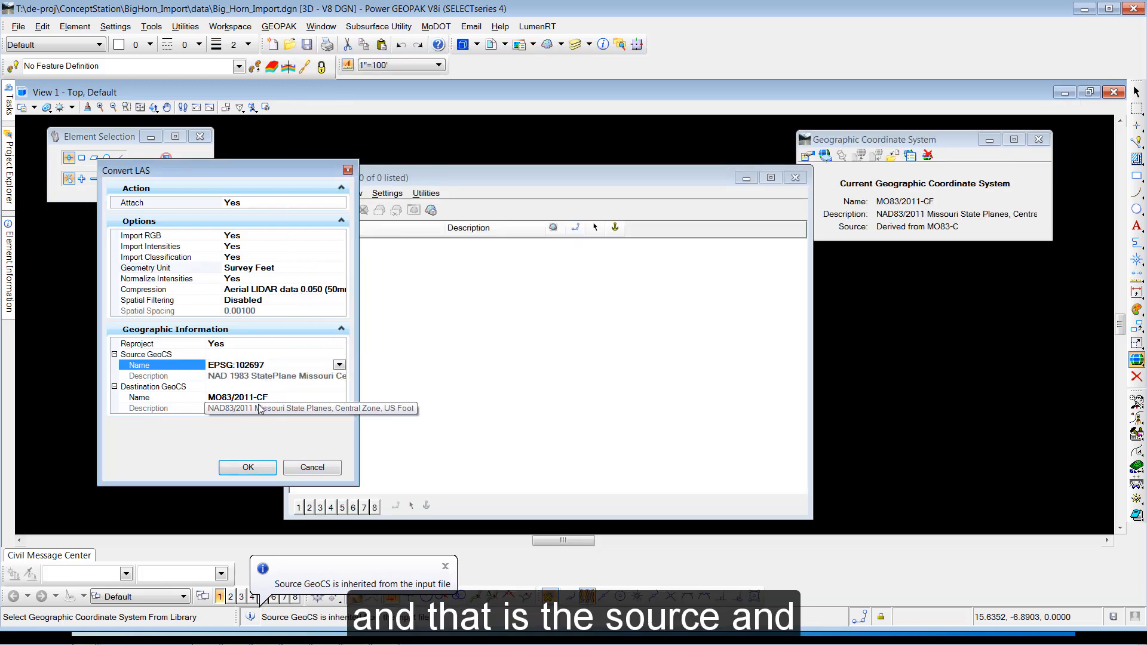
- Convert the LAS data to MO_Cole-Callaway-Osage_2010_000305.pod in the downloads folder and fit View 1 to the attached point cloud
left_click(260, 469)
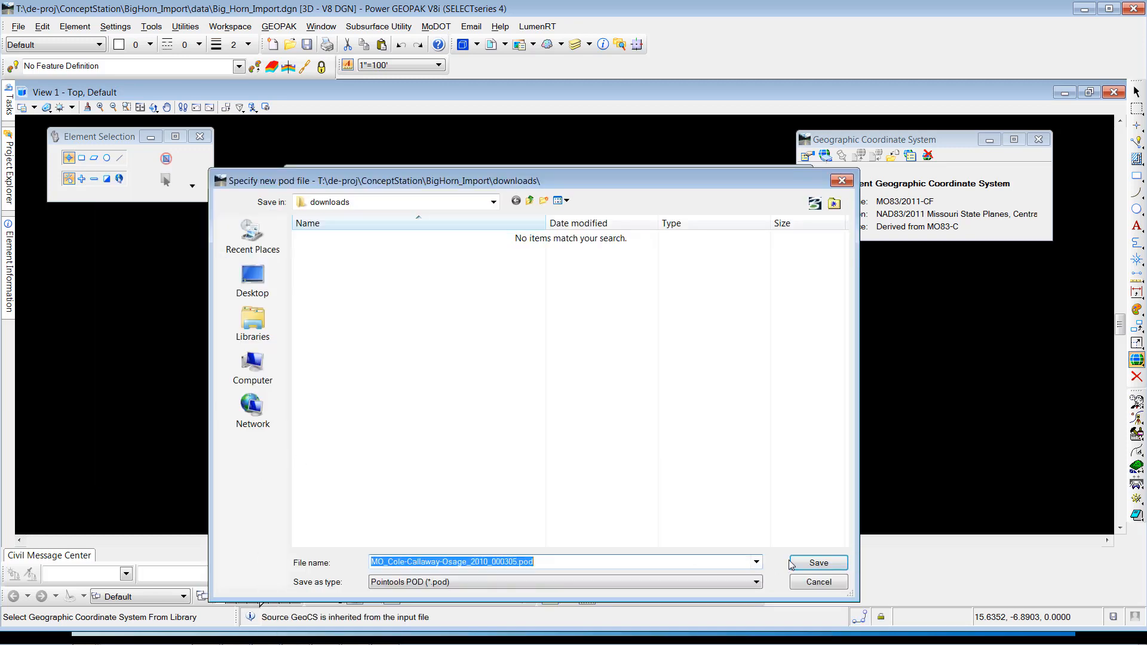
left_click(819, 563)
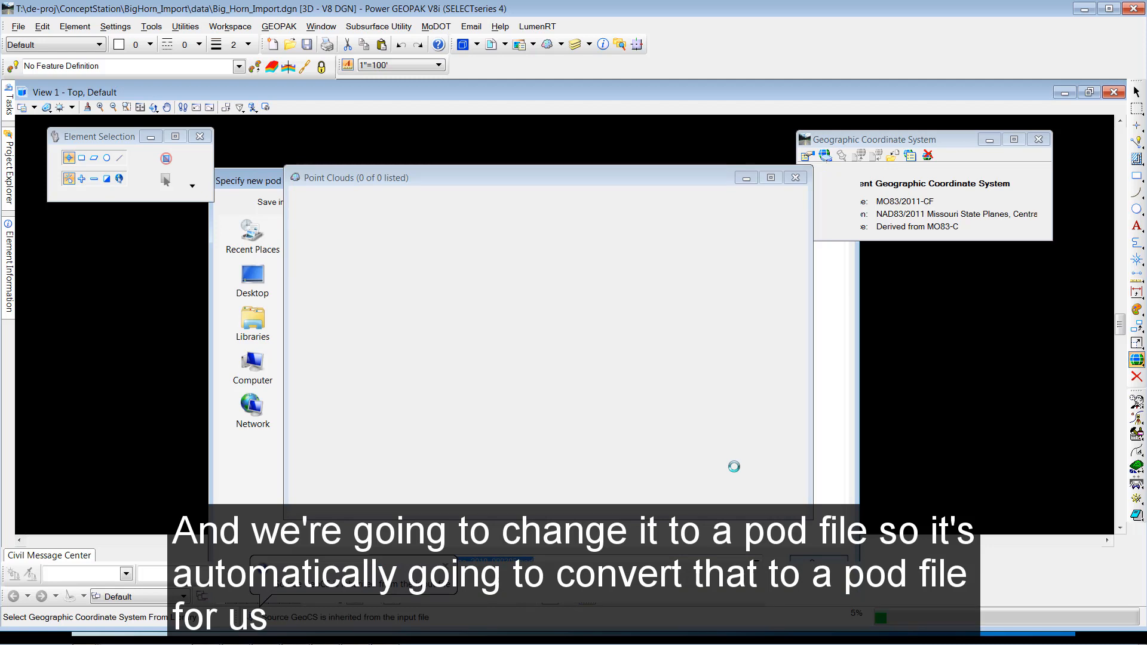
left_click(370, 246)
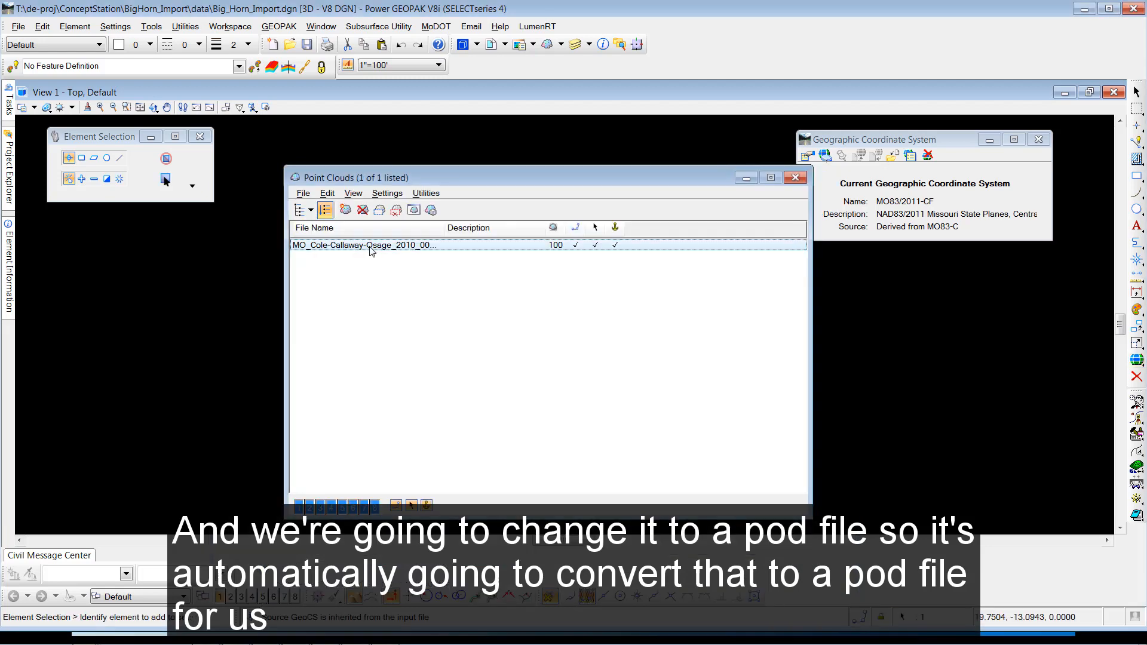
left_click_drag(478, 177, 697, 332)
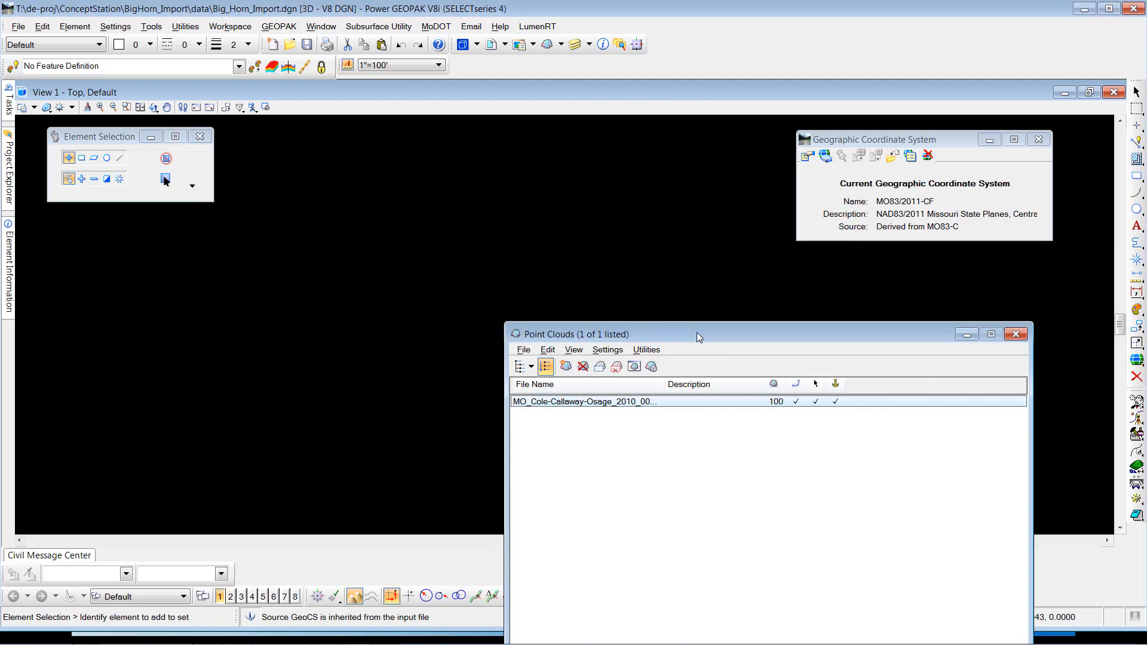
left_click(140, 108)
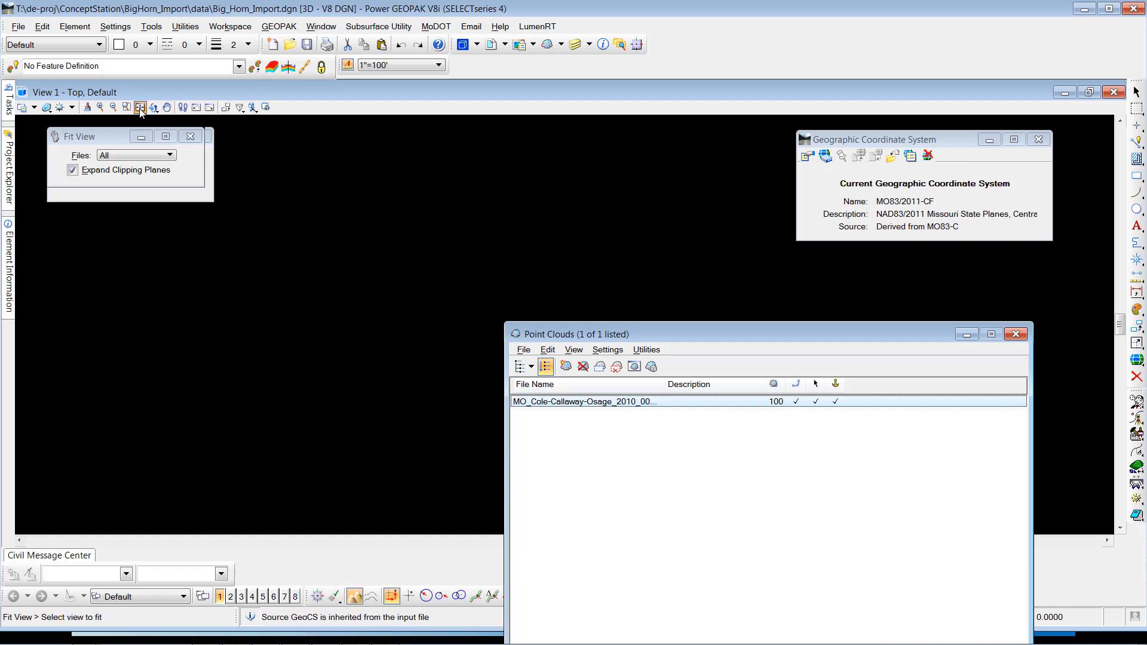
left_click(521, 295)
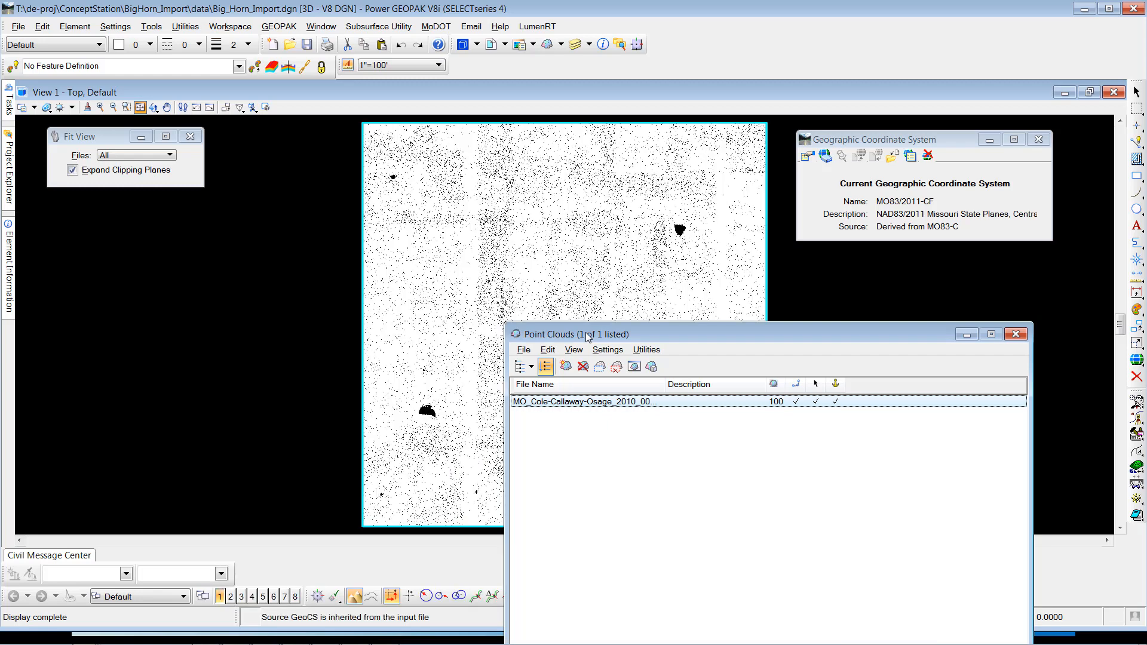
- Choose MO_Cole-Callaway-Osage_2010_000306.las from the downloads folder as the second LAS point cloud for conversion and attachment
left_click_drag(588, 338, 613, 245)
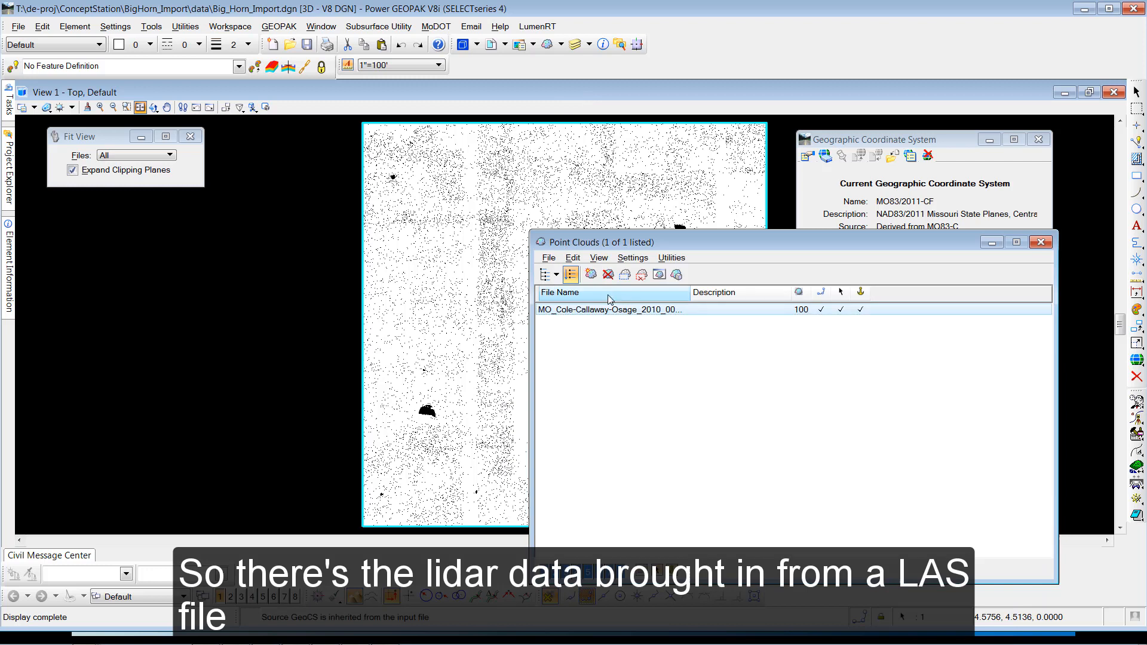
left_click(549, 260)
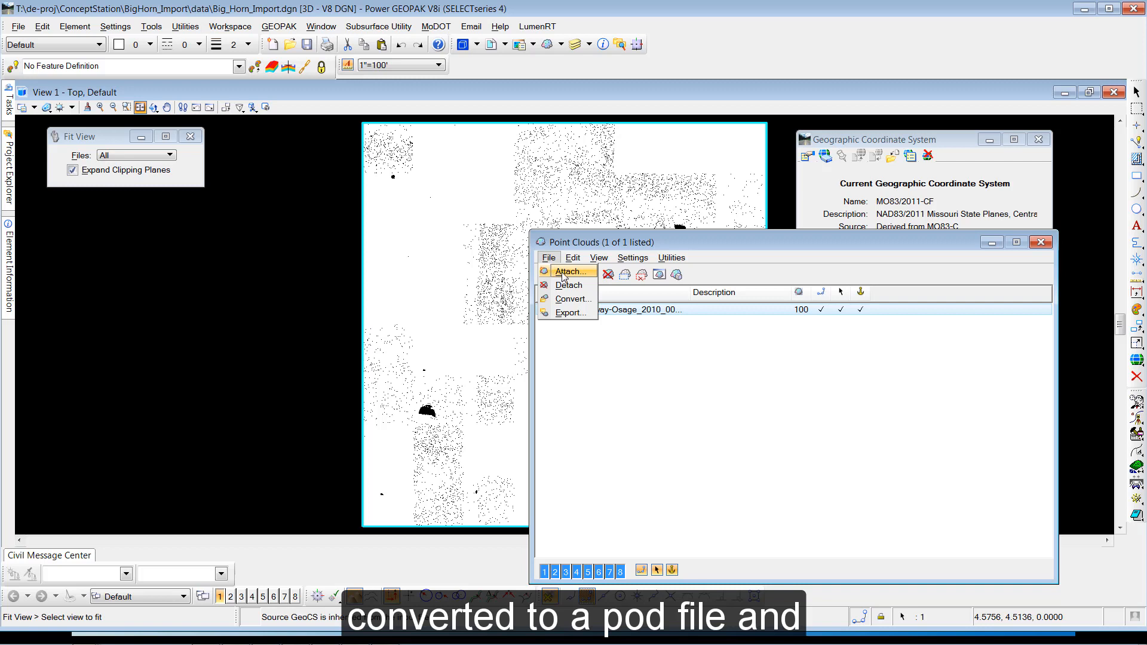
left_click(565, 273)
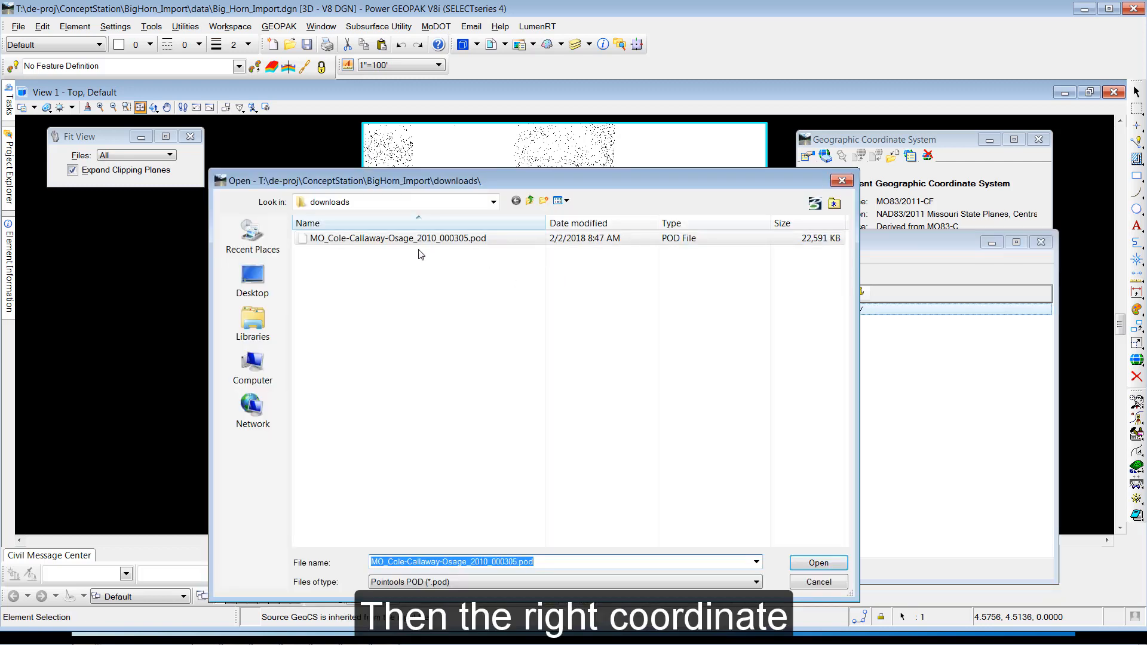
left_click(506, 579)
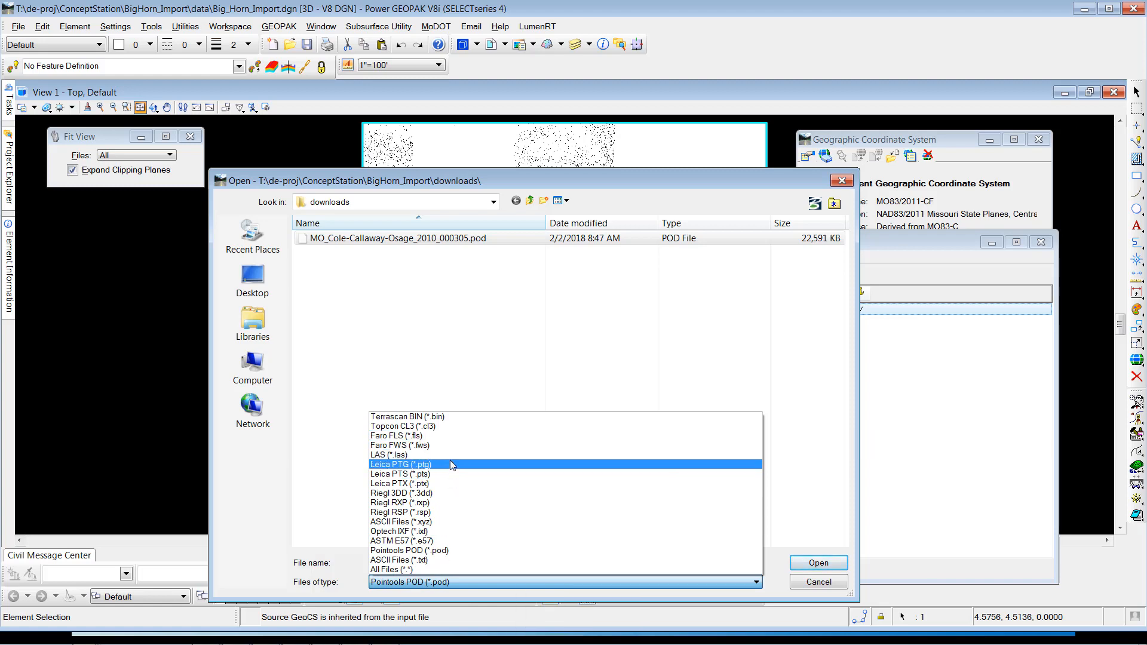
left_click(453, 457)
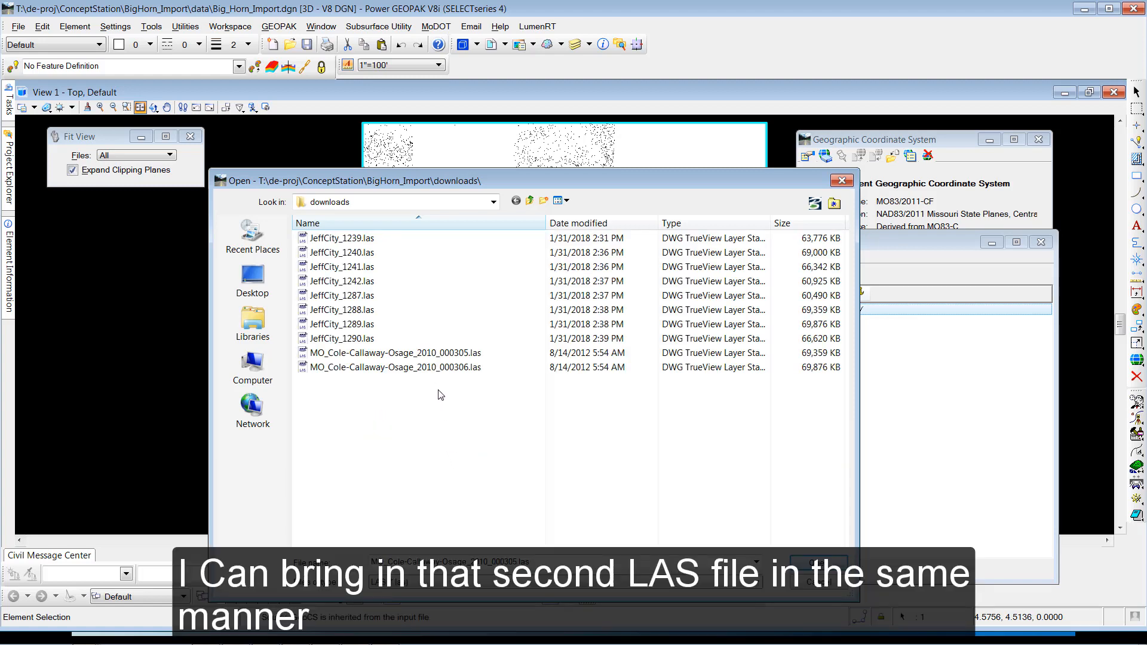
left_click(440, 370)
left_click(814, 563)
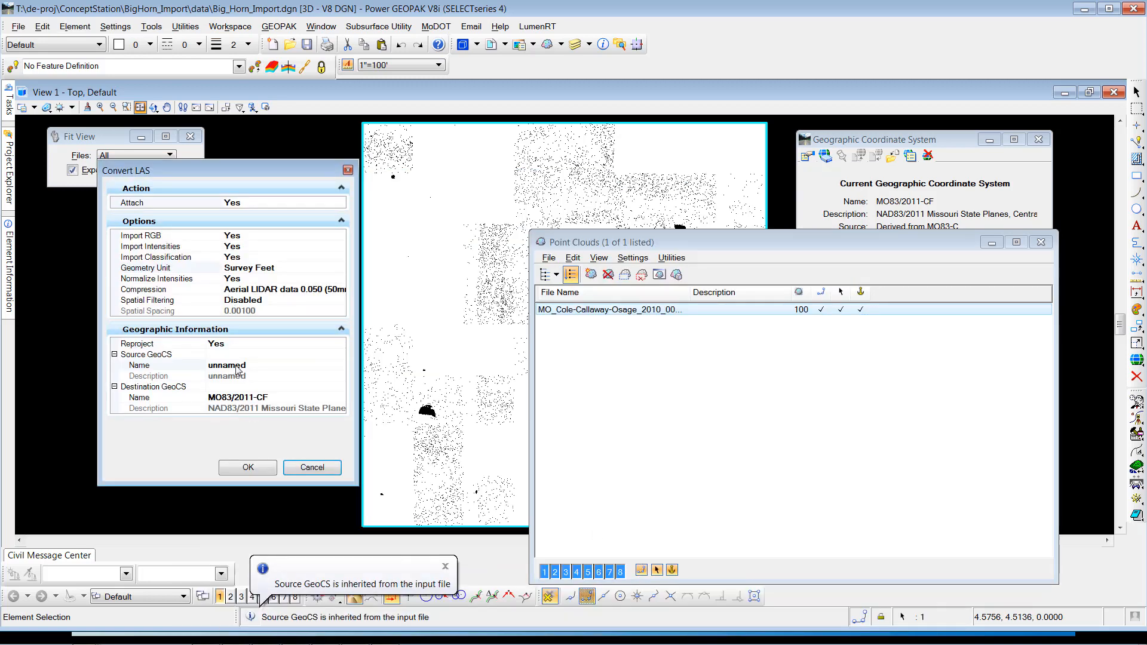
- Assign EPSG:102697 from the MoDOT Geographic Coordinate Systems favorites as the source coordinate system of the second LAS file
left_click(235, 366)
left_click(339, 366)
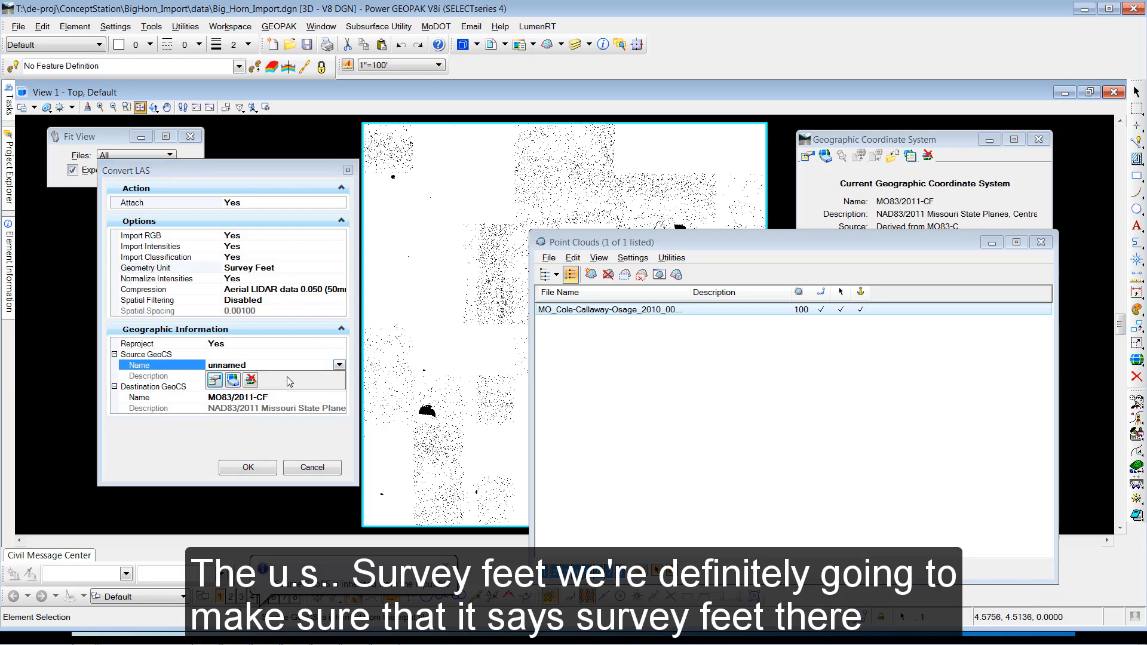
left_click(233, 380)
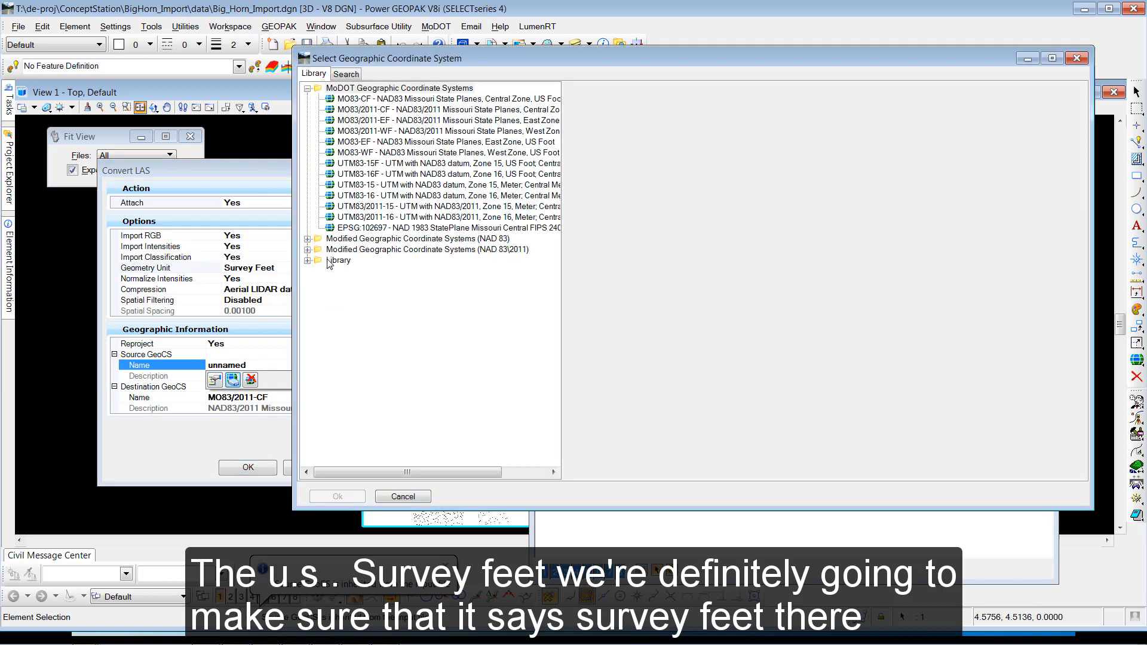
left_click(429, 229)
left_click(338, 497)
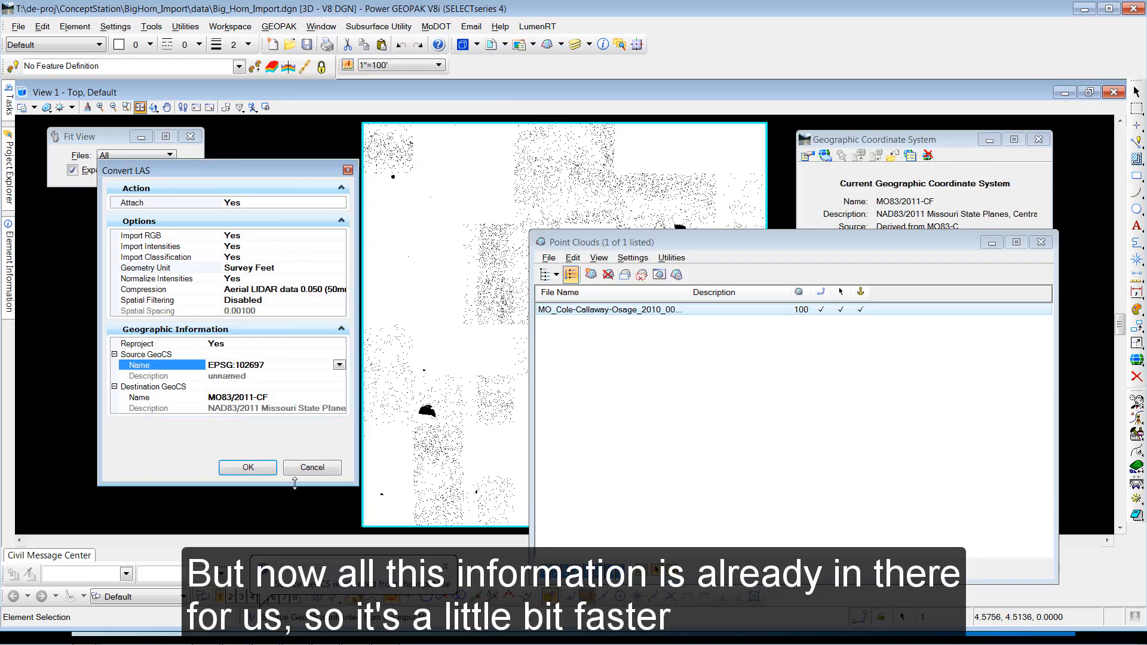
- Convert the second LAS file in Survey Feet to MO_Cole-Callaway-Osage_2010_000306.pod in the downloads folder and attach it
left_click(258, 271)
left_click(255, 469)
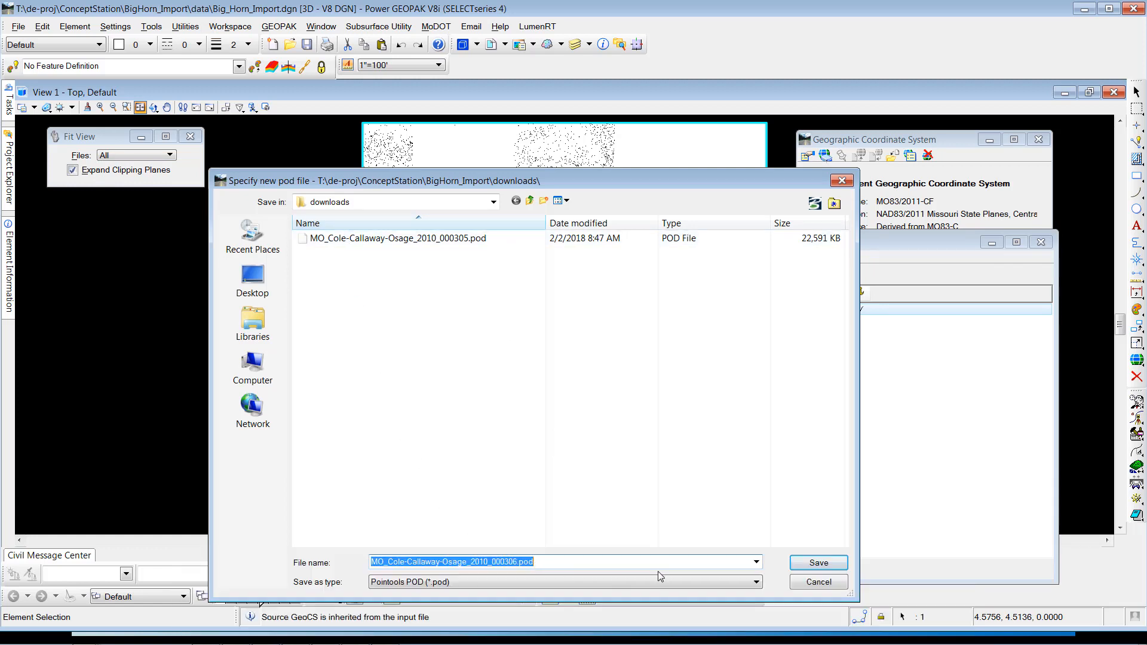
left_click(819, 563)
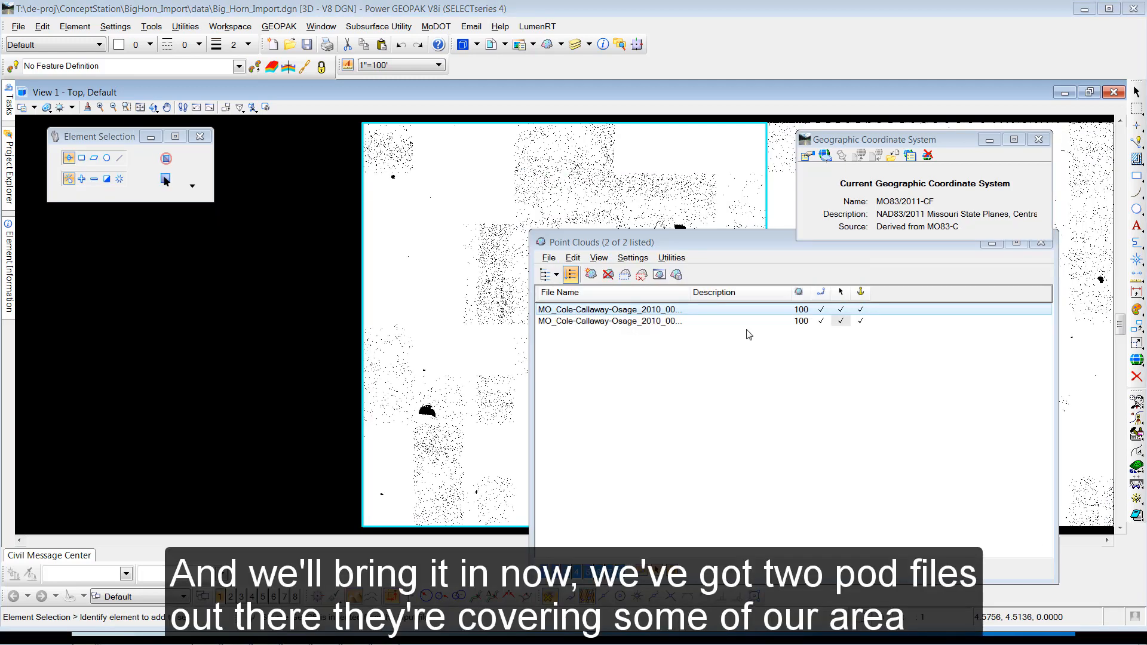
- Clear the point cloud selection and close the Point Clouds and Geographic Coordinate System dialogs to leave both tiles unobstructed
left_click_drag(703, 244, 438, 252)
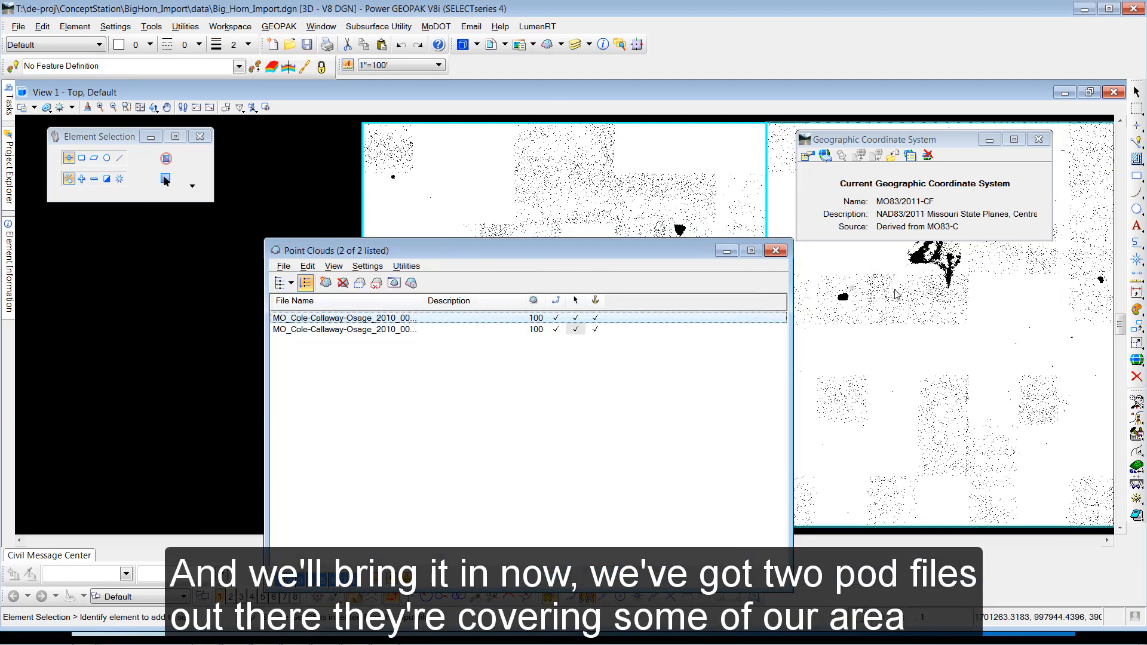
left_click(312, 197)
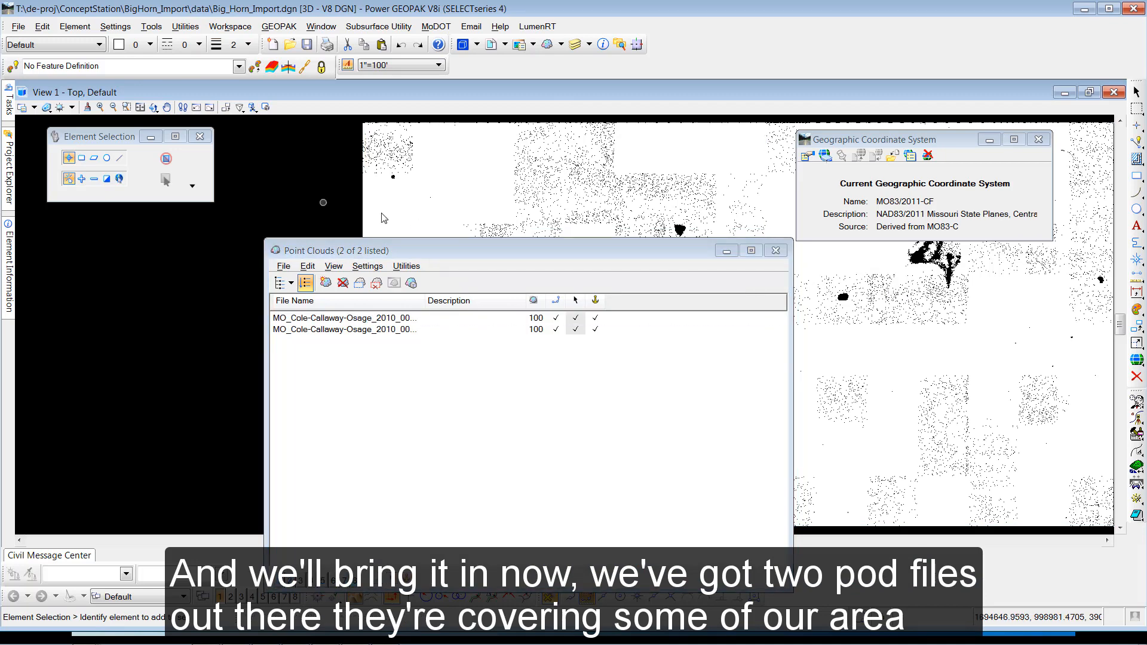
left_click(777, 251)
scroll(1046, 312, "down", 2)
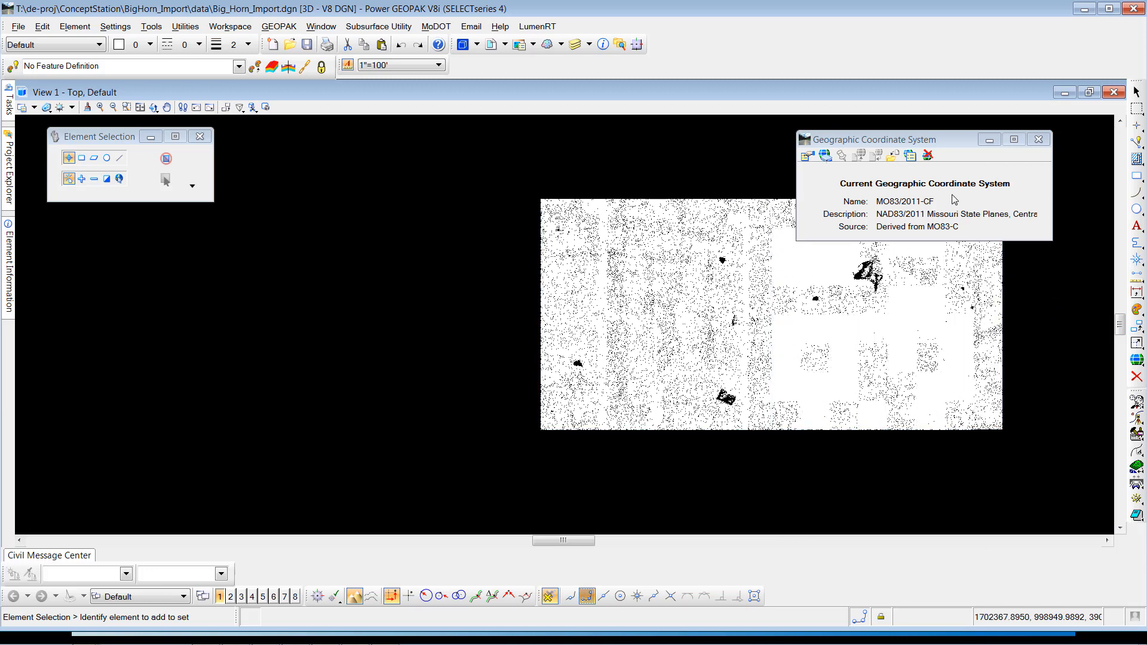
left_click(1039, 140)
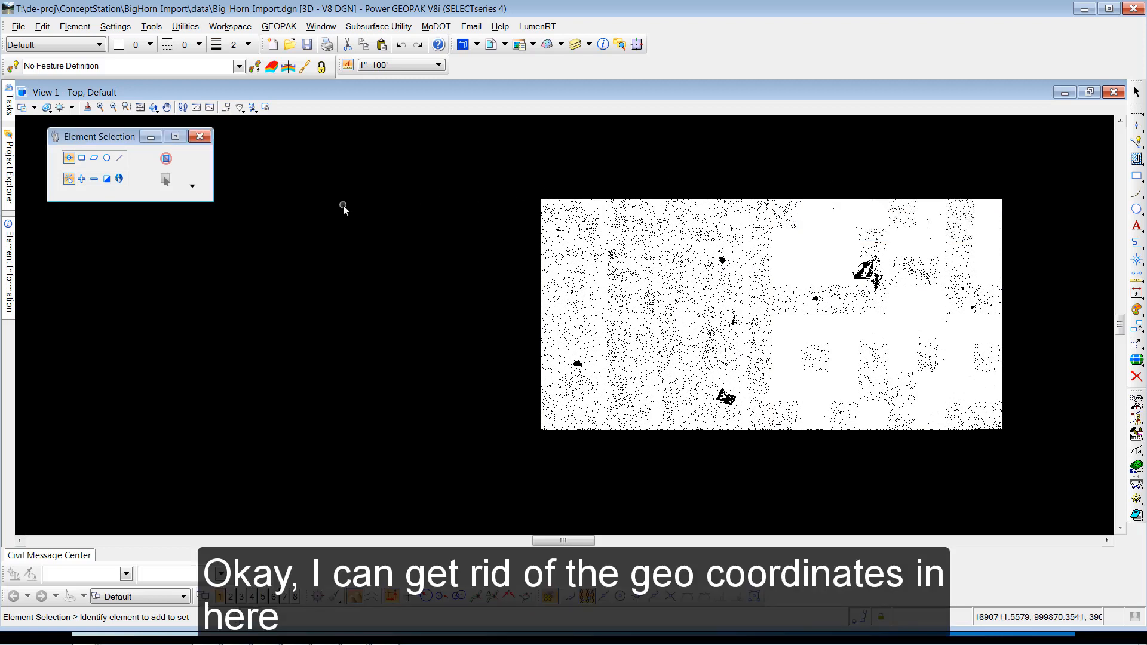
- Start Create from Point Cloud for a terrain model with the Max Triangle Length edge method and a maximum side length of 100
mouse_move(9, 108)
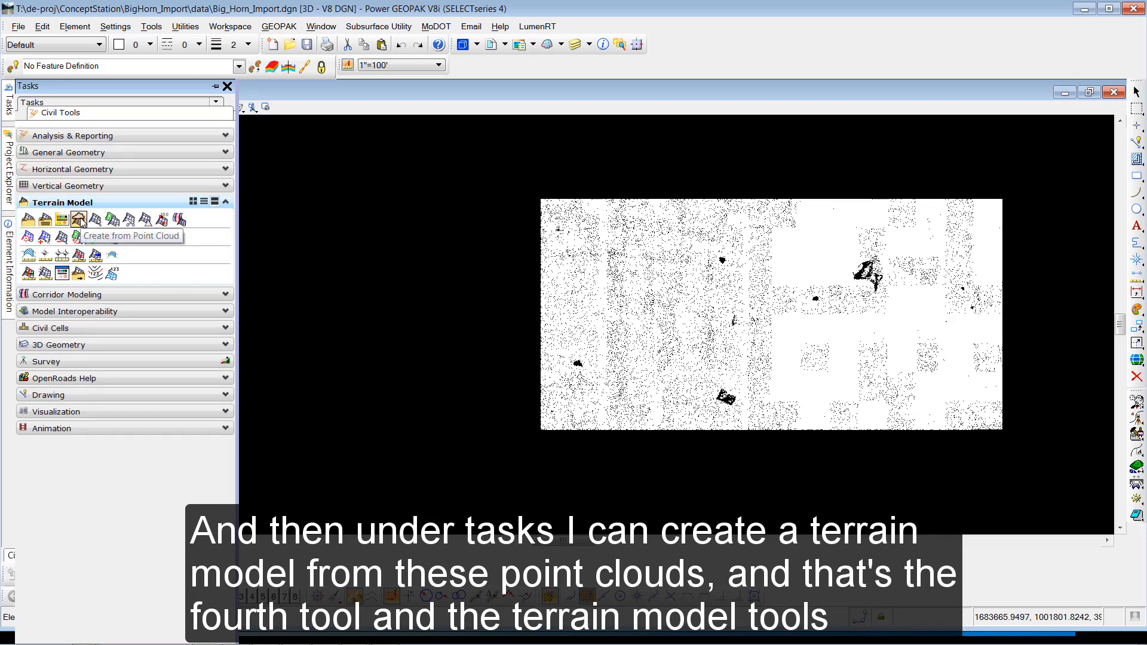
left_click(79, 221)
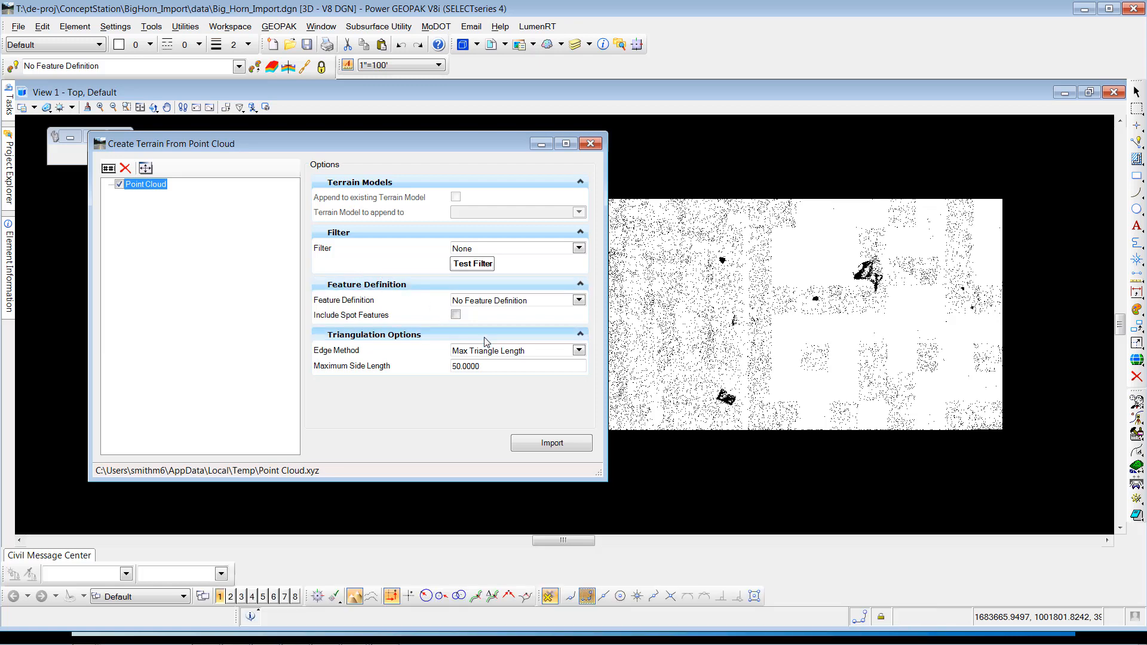
left_click(568, 352)
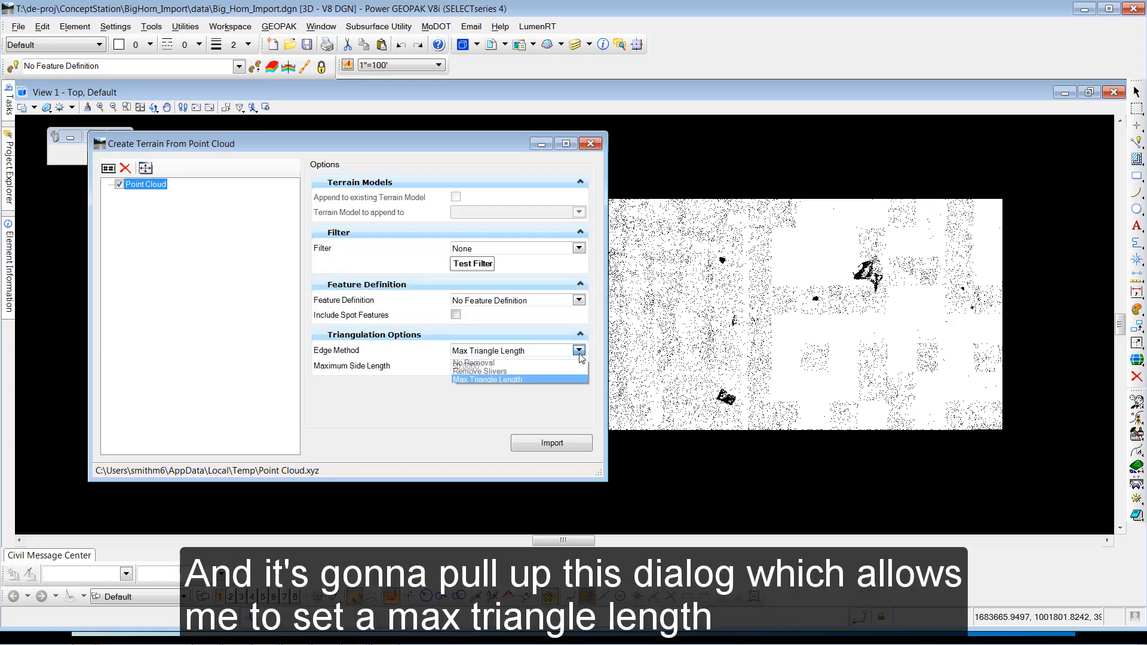
left_click(512, 382)
left_click_drag(485, 364, 444, 365)
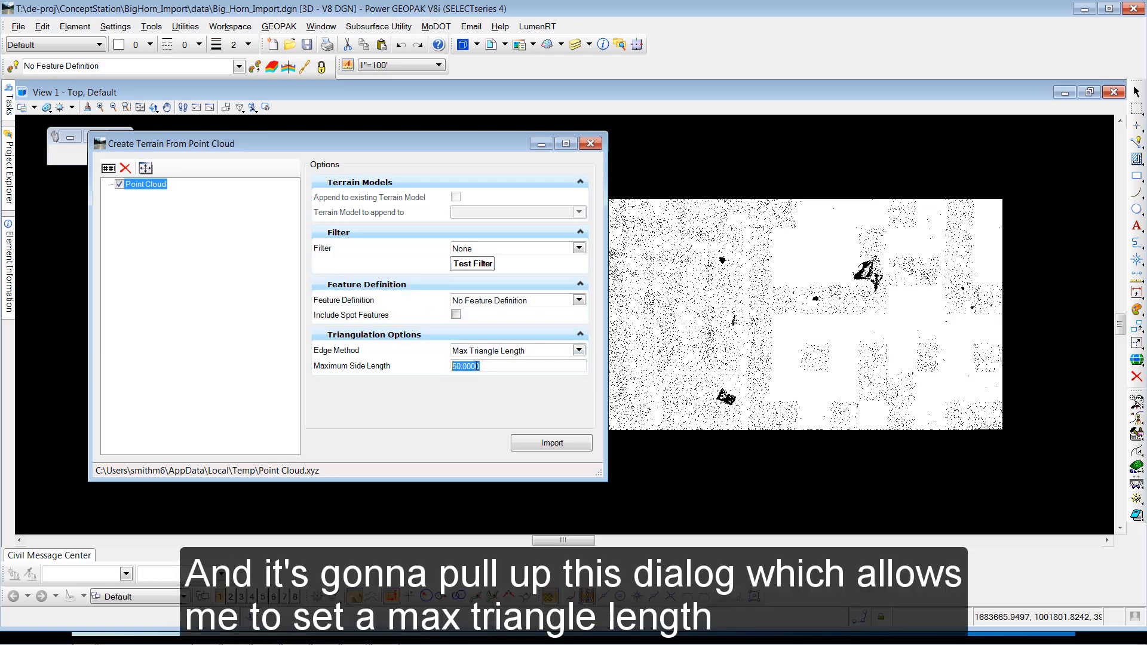
type("100")
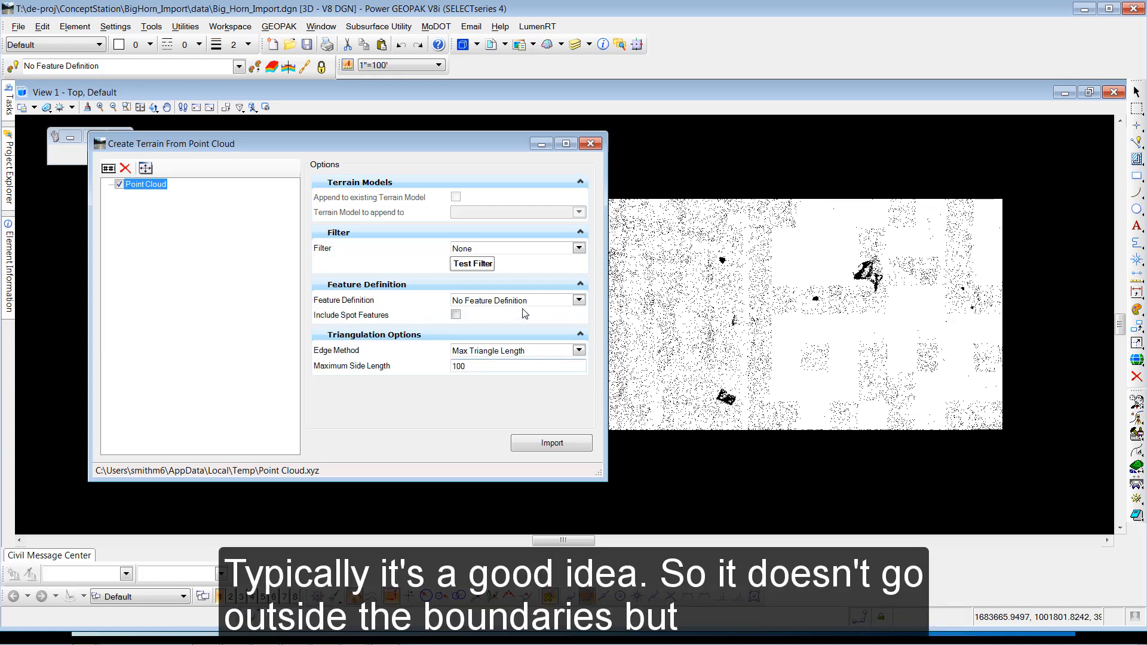
- Assign the Existing Triangles feature definition, import the point clouds as one terrain model and close the terrain creation dialog
left_click(580, 300)
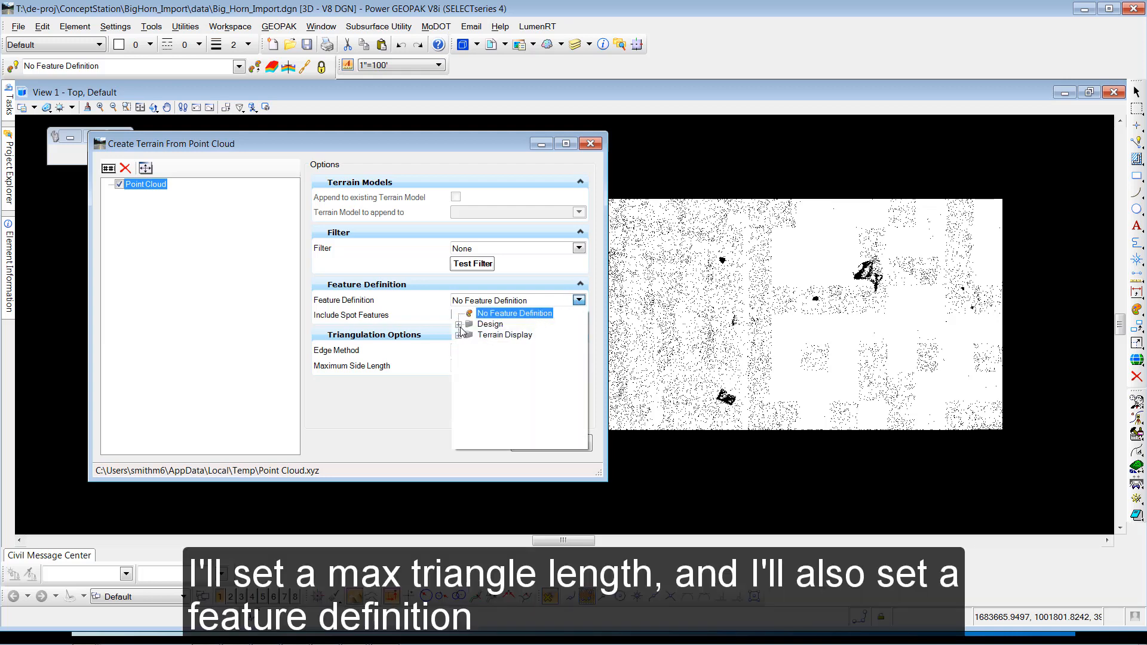
left_click(459, 324)
left_click(470, 335)
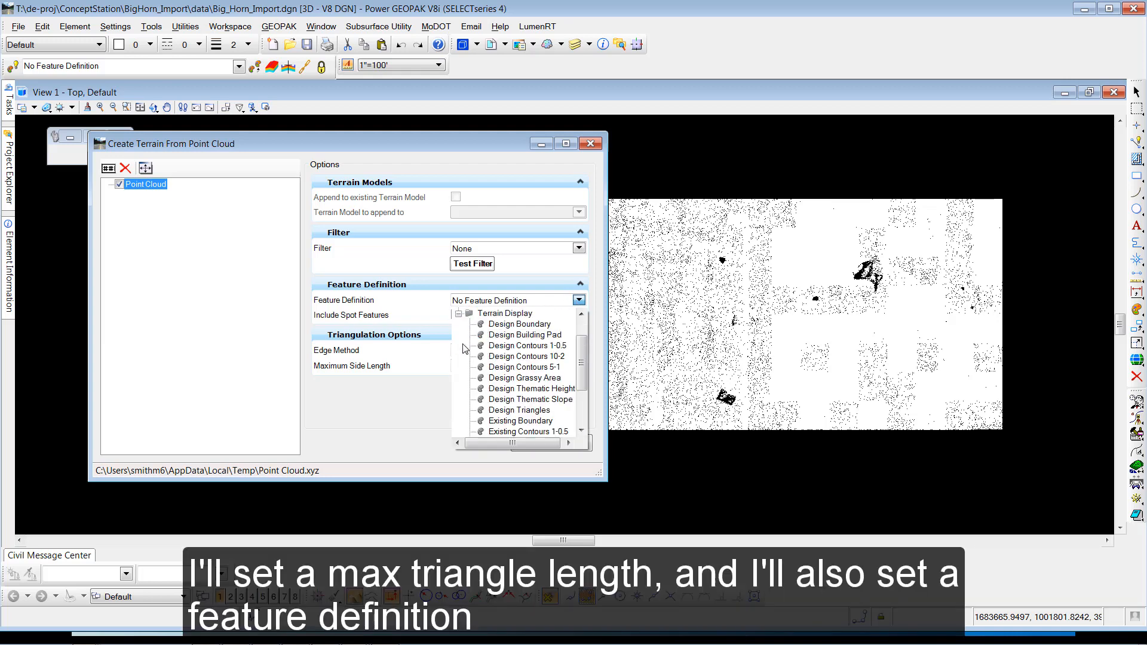
left_click_drag(580, 359, 580, 384)
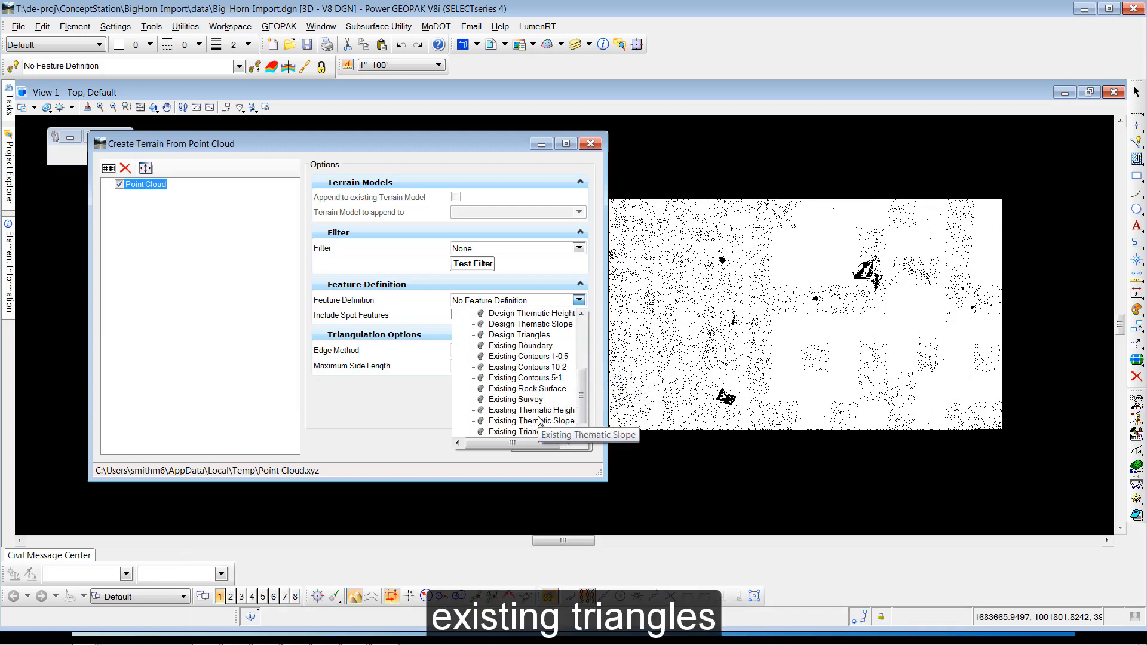
left_click(537, 432)
left_click(537, 431)
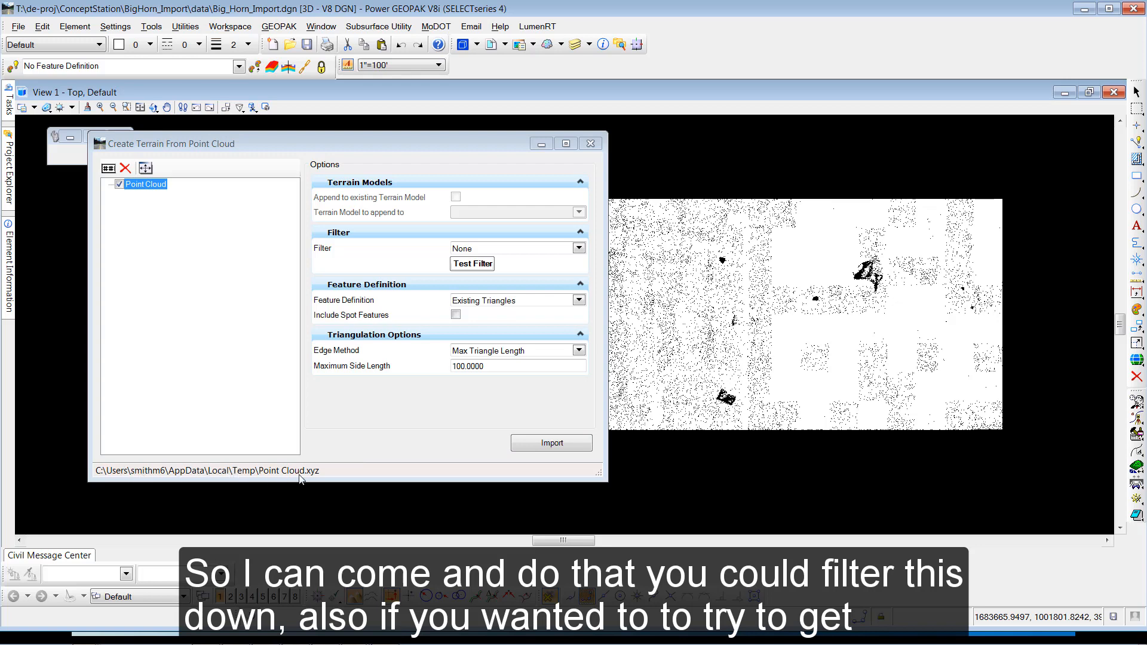
left_click(561, 443)
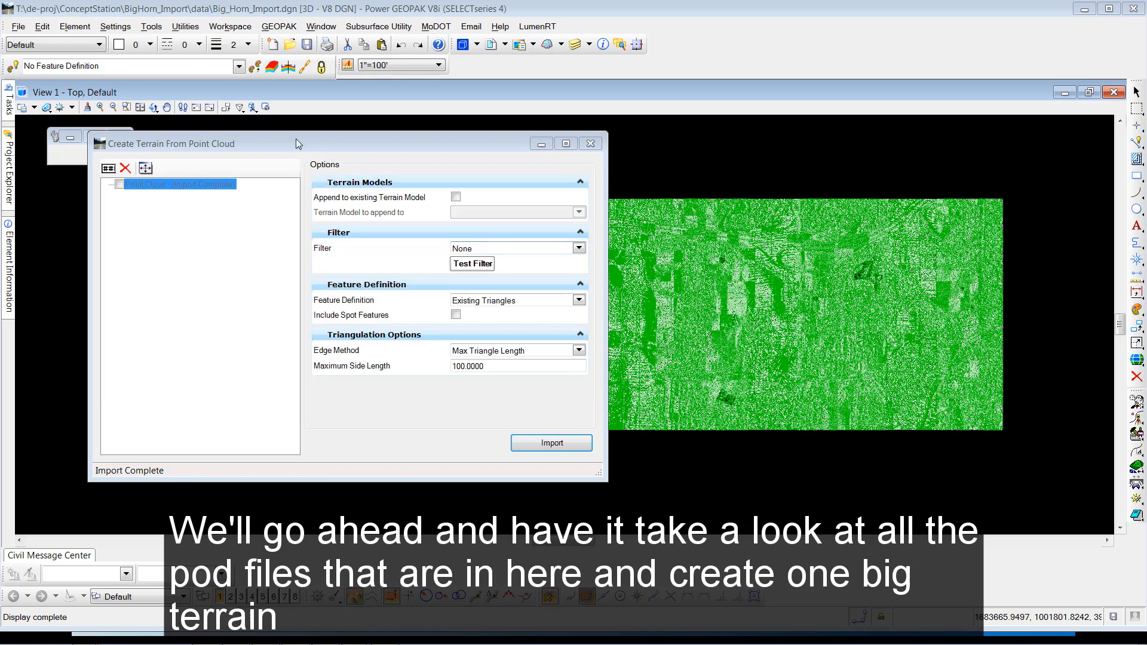
left_click_drag(296, 138, 293, 181)
left_click(588, 180)
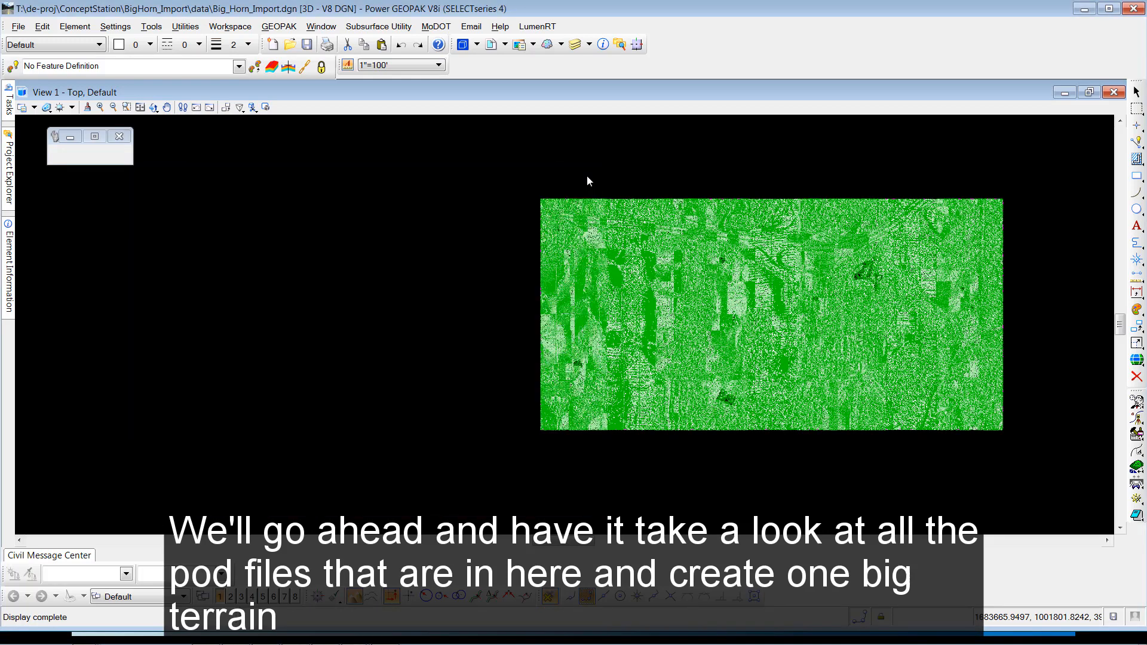
- Turn off the display of both attached point clouds so only the terrain model is shown in View 1
left_click(547, 46)
left_click_drag(289, 318, 286, 338)
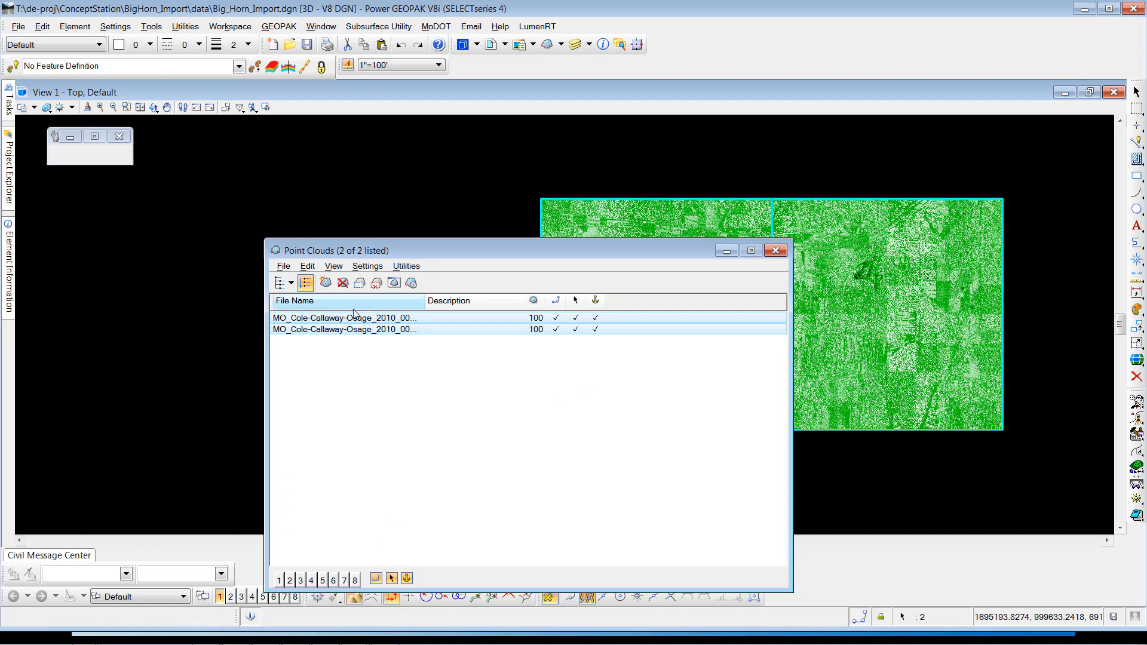
left_click(776, 251)
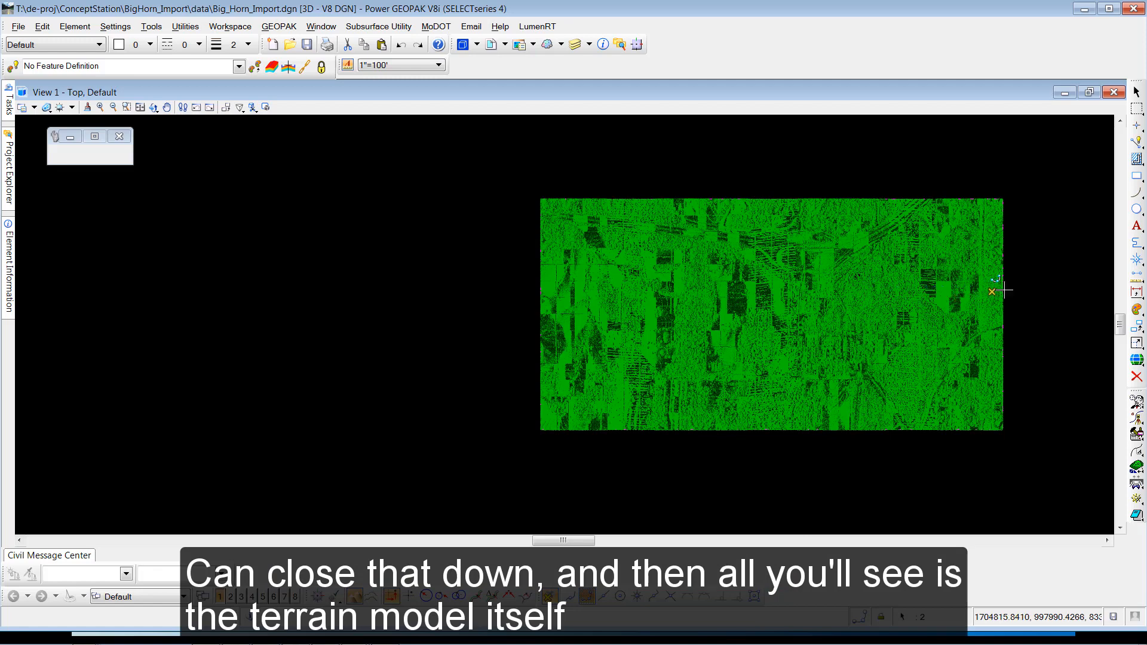
scroll(1053, 294, "up", 2)
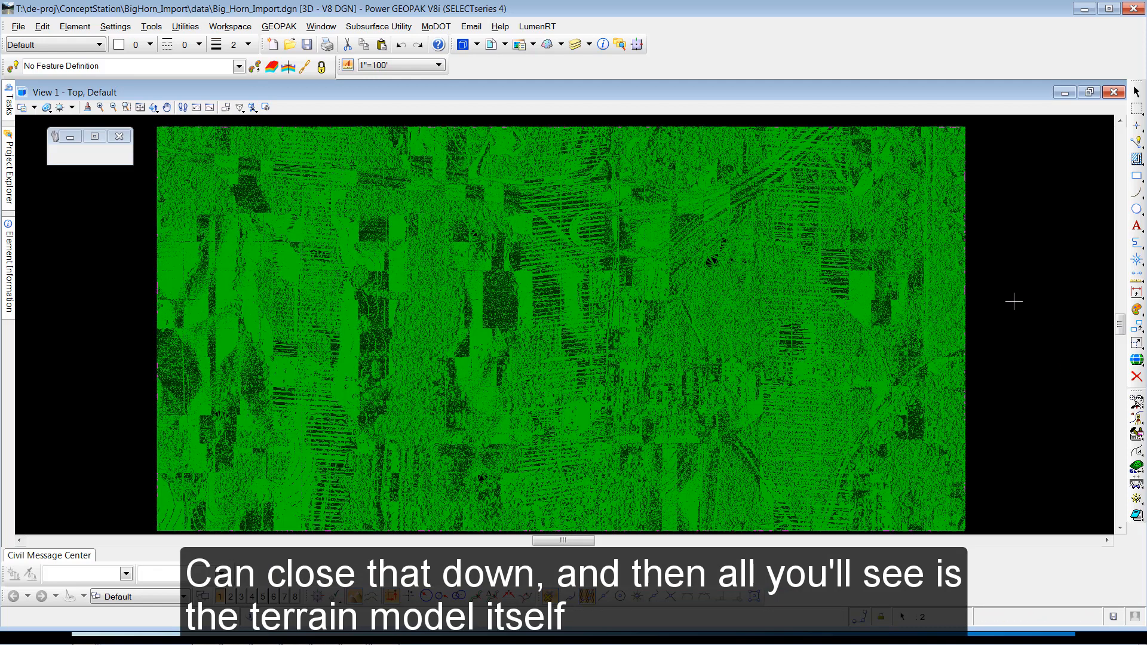
scroll(518, 426, "down", 1)
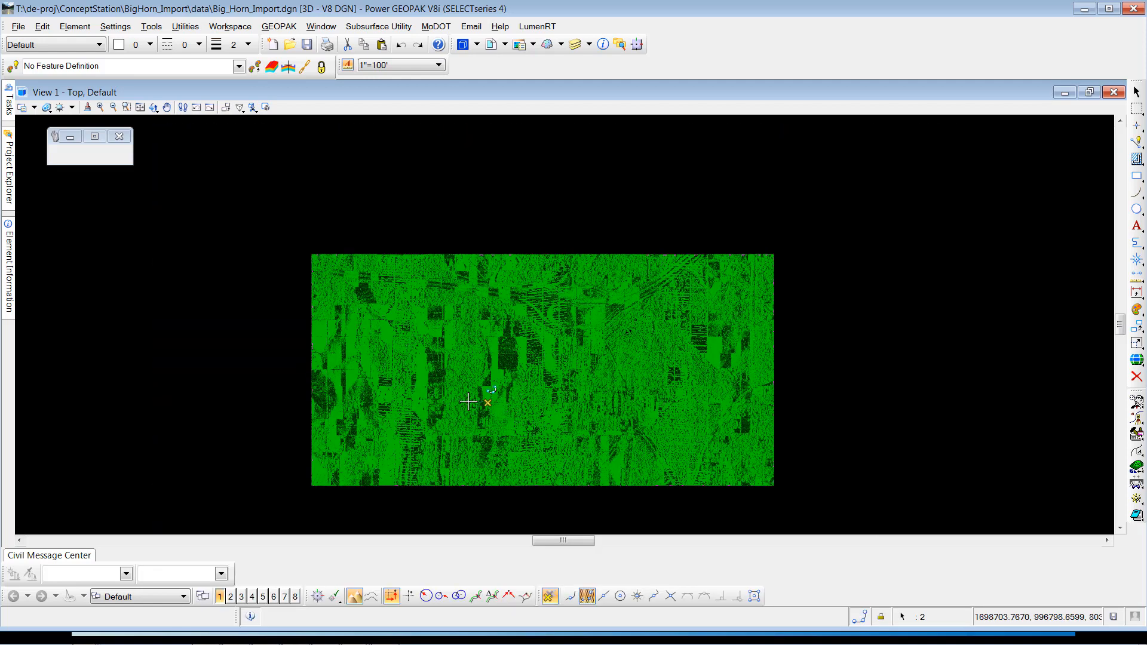
- Export the Point Cloud terrain model from the civil data as a GEOPAK TIN named Point Cloud.tin in the BigHorn_Import data folder
mouse_move(12, 157)
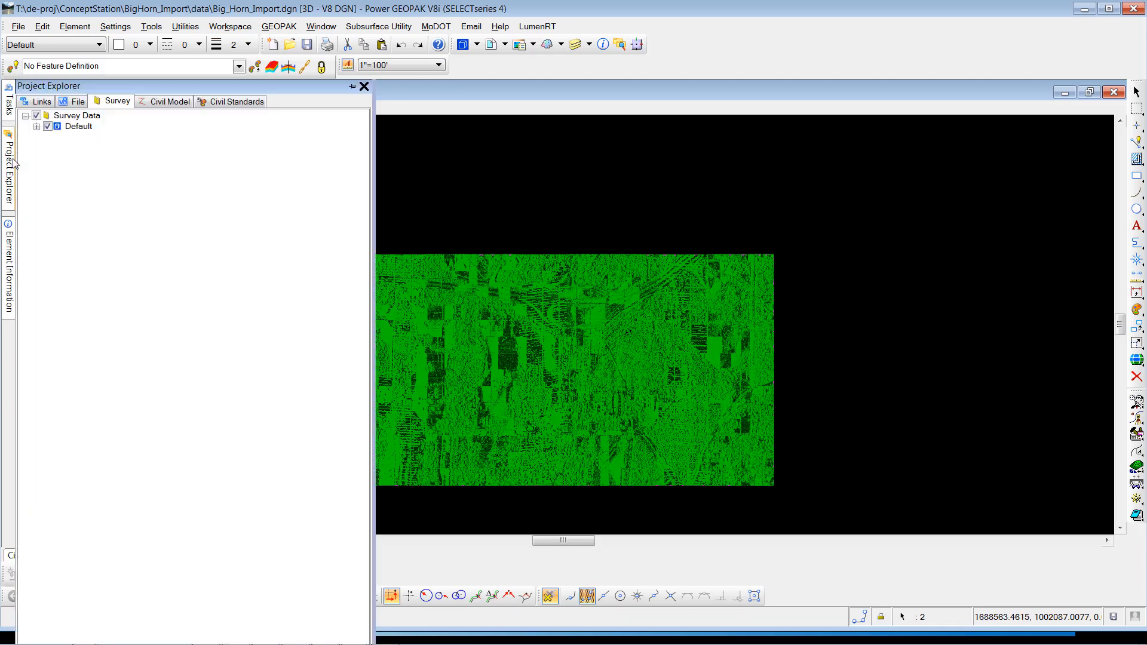
left_click(158, 102)
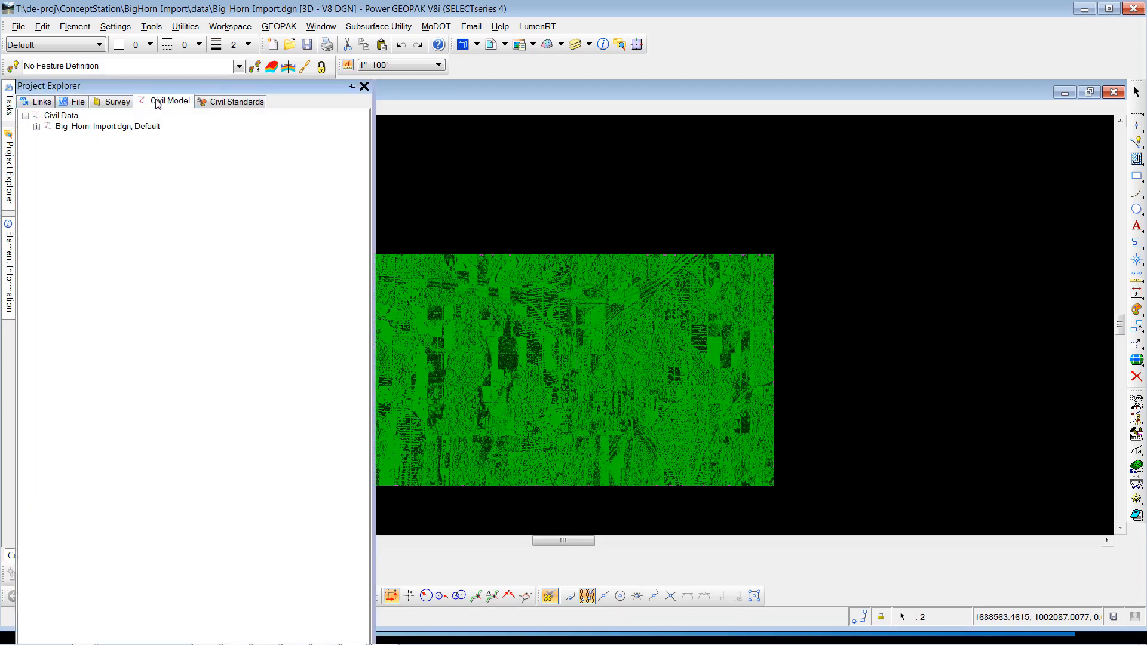
left_click(37, 127)
left_click(48, 170)
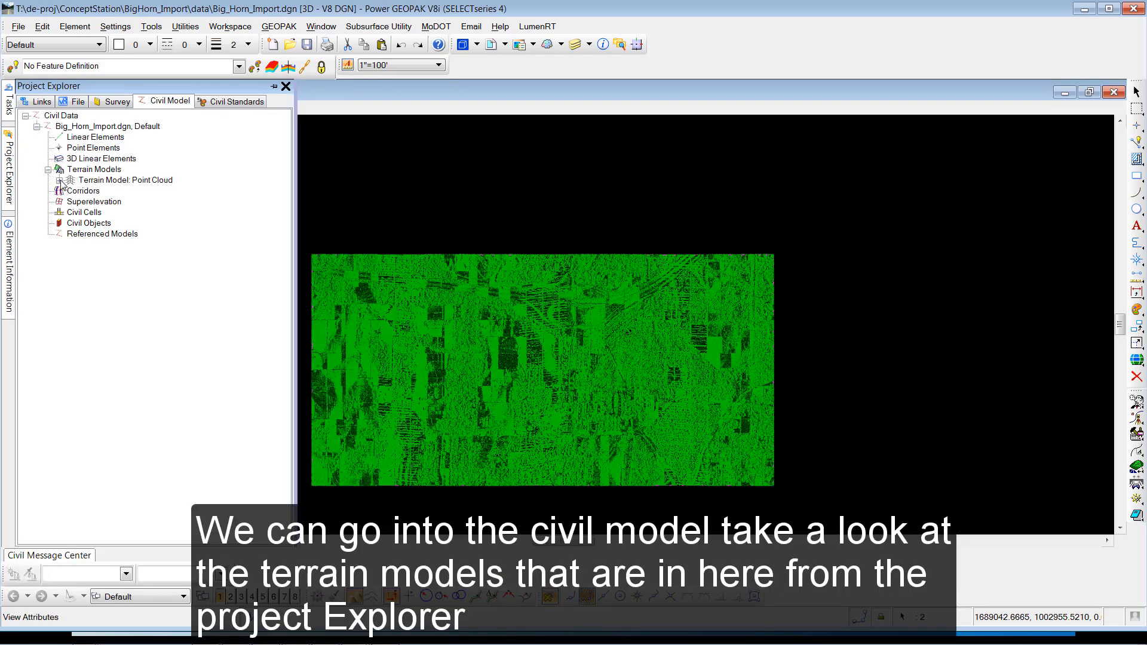
left_click(110, 182)
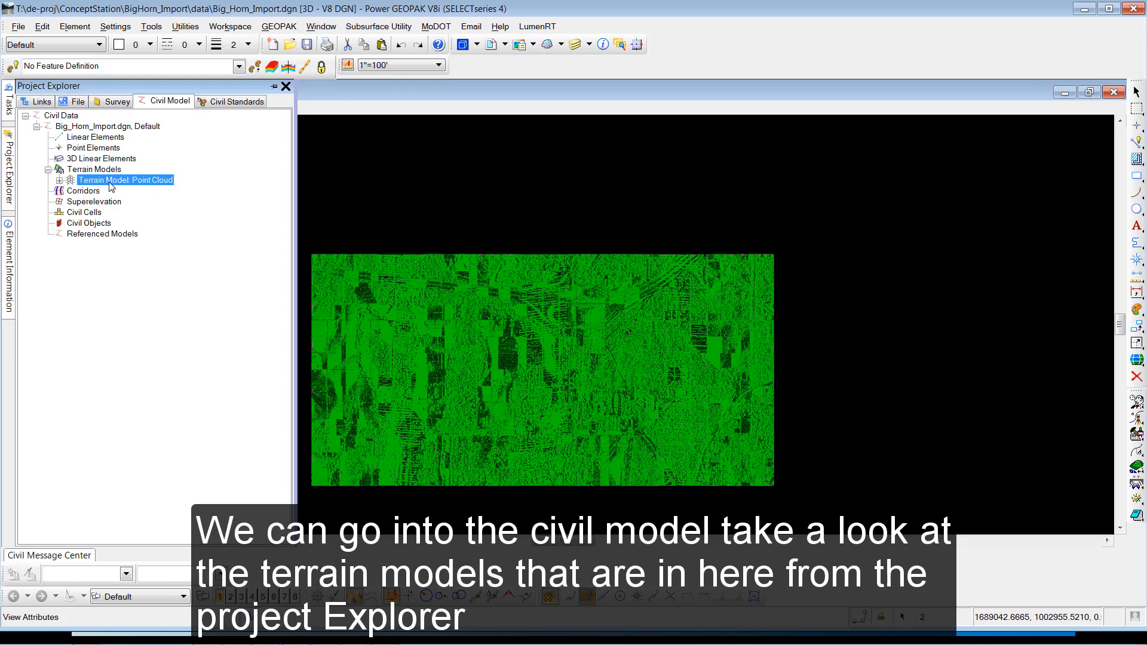
right_click(116, 184)
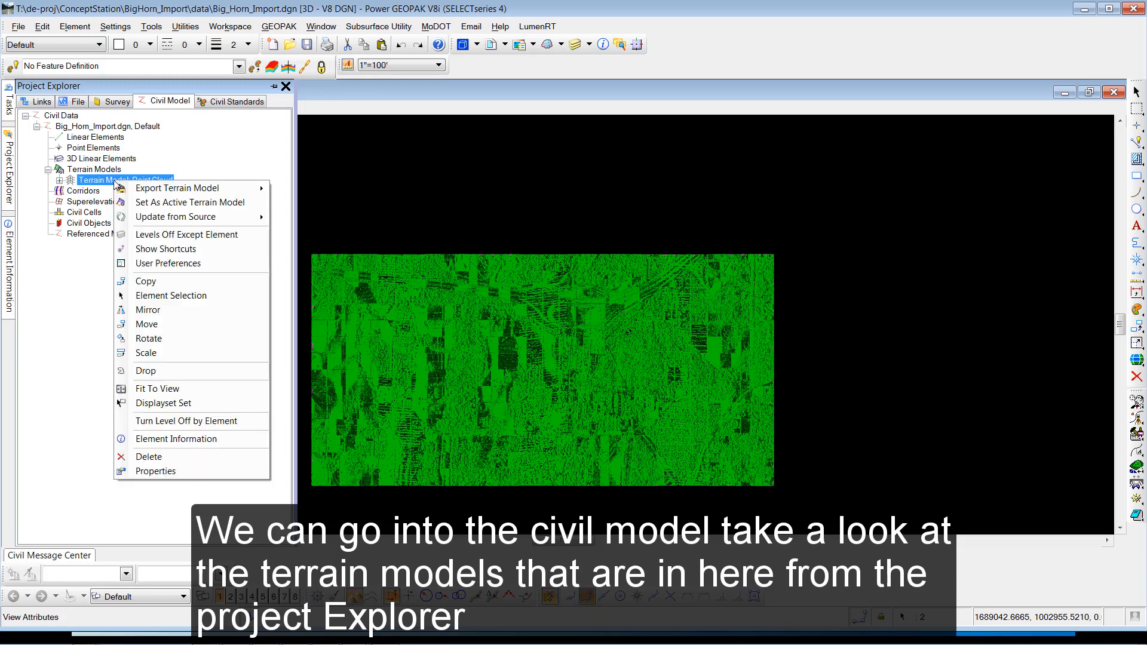
mouse_move(154, 190)
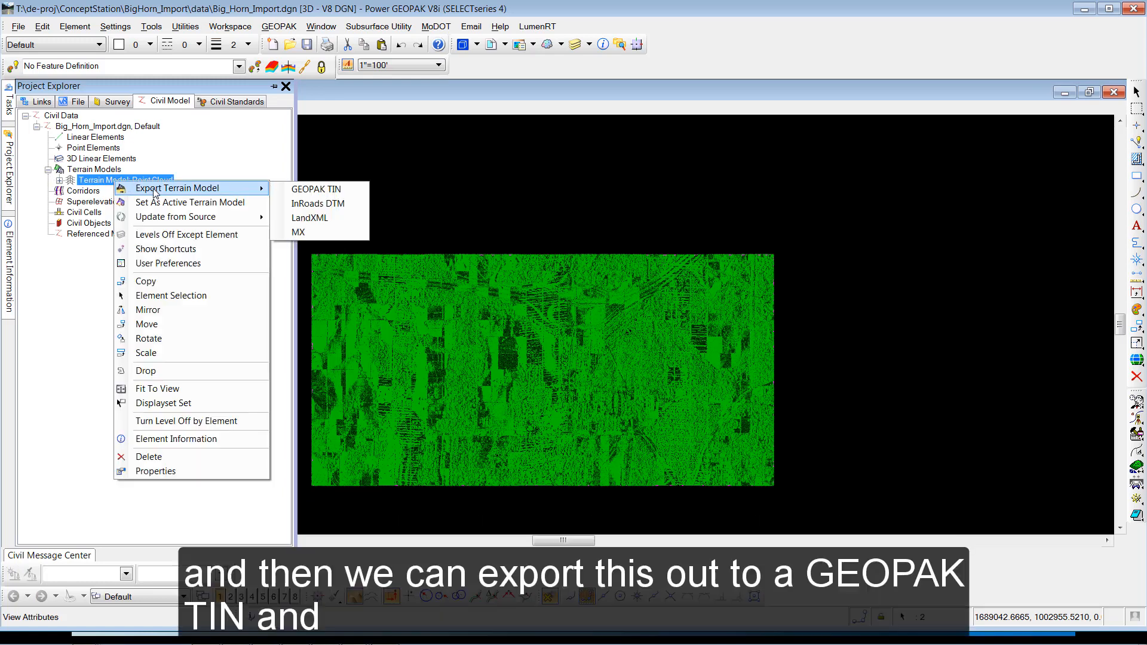
left_click(295, 190)
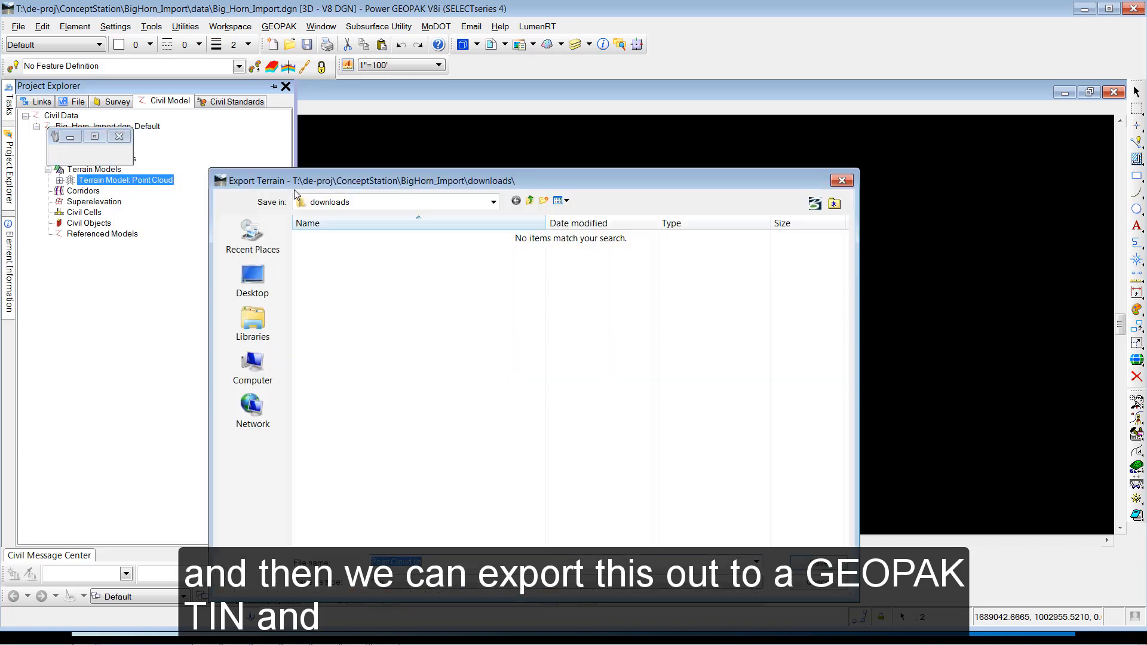
left_click(529, 200)
double_click(327, 239)
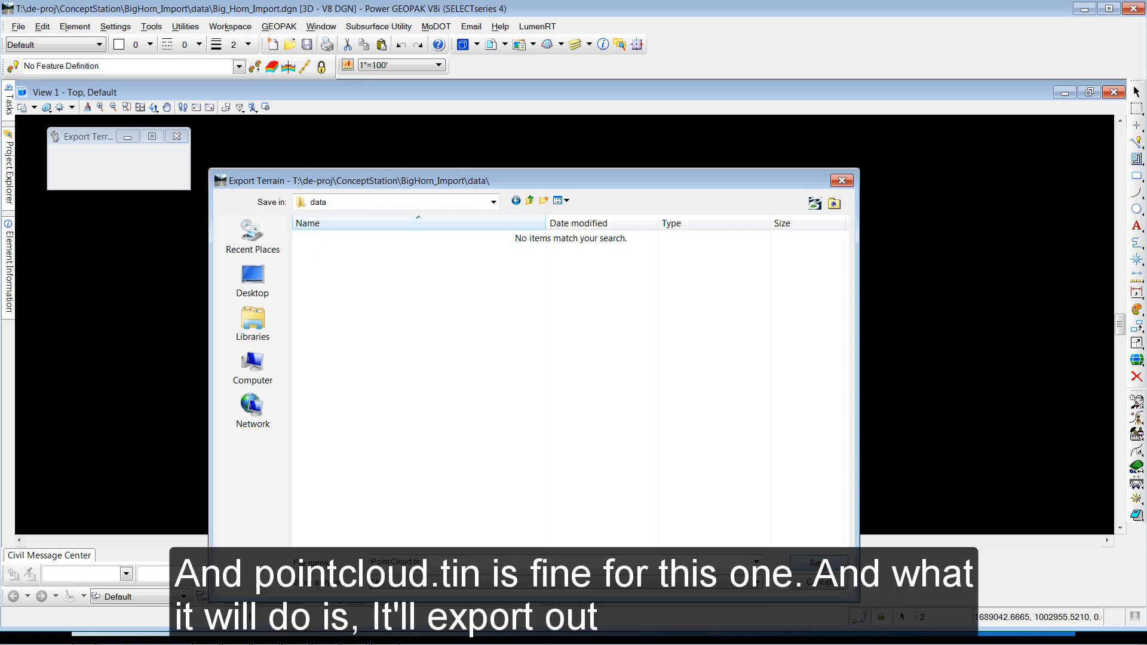
left_click(815, 563)
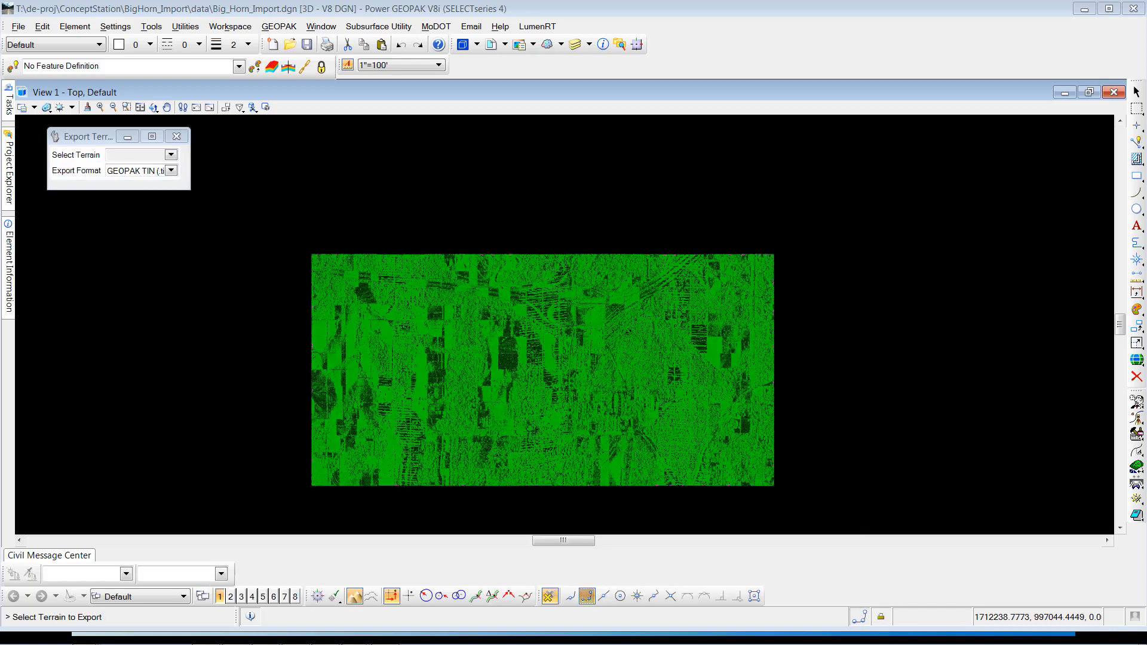
- Check the exported Point Cloud.tin in the data folder and close Power GEOPAK
left_click_drag(1146, 263, 764, 174)
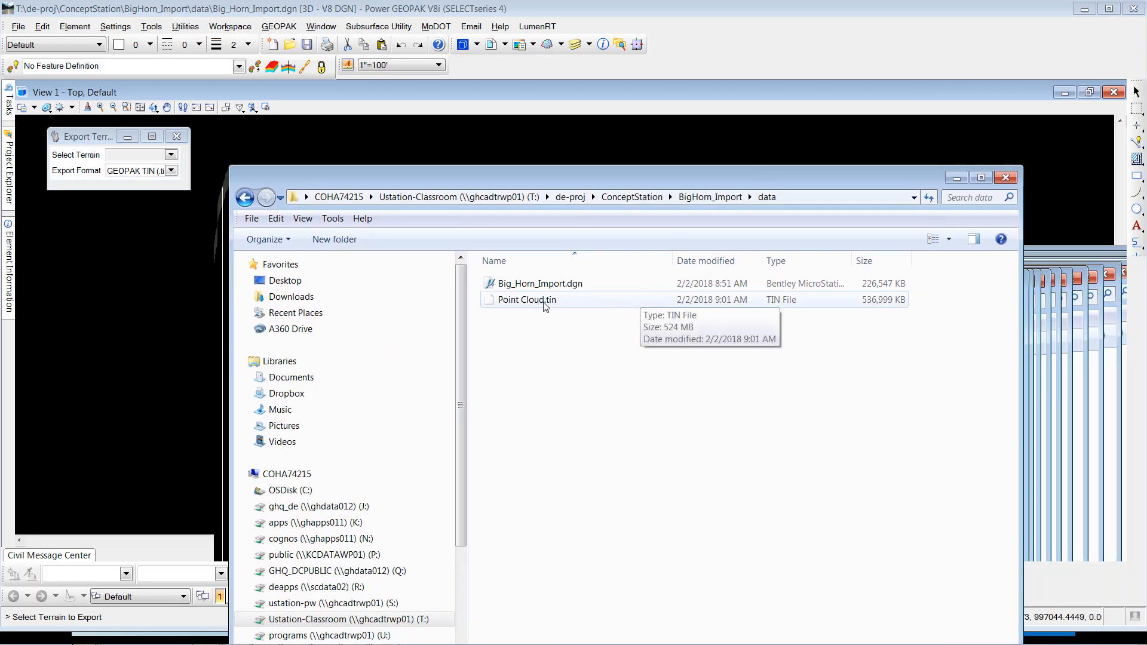
left_click(955, 180)
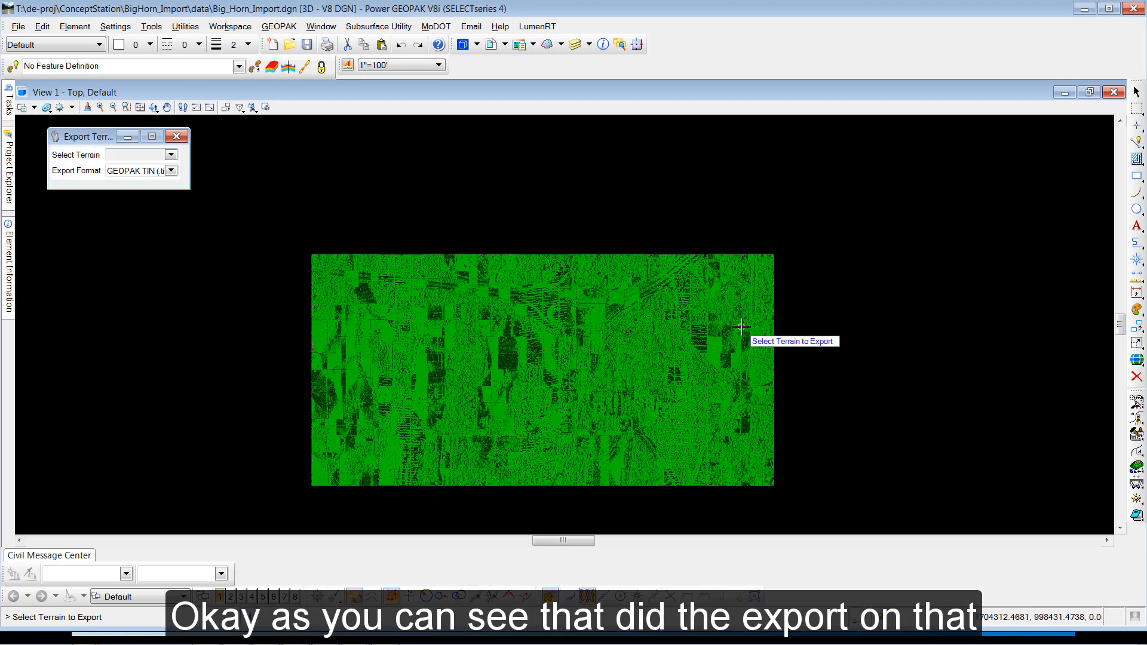
left_click(1131, 9)
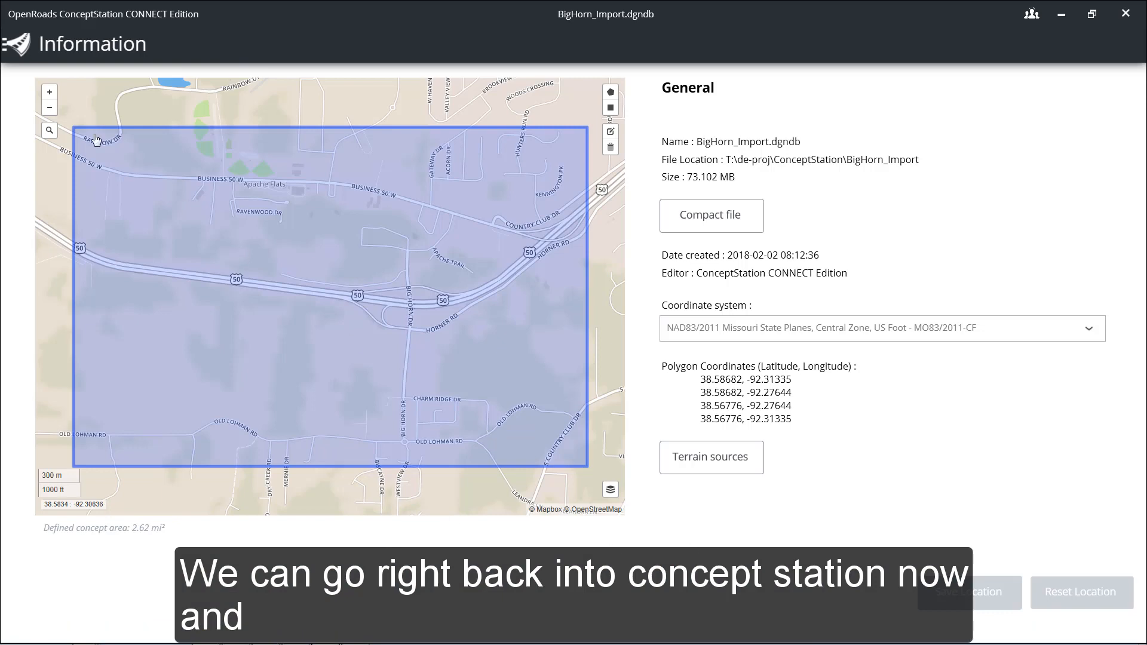
- In OpenRoads ConceptStation, add Point Cloud.tin from the BigHorn_Import data folder as a raster and terrain import source
left_click(15, 46)
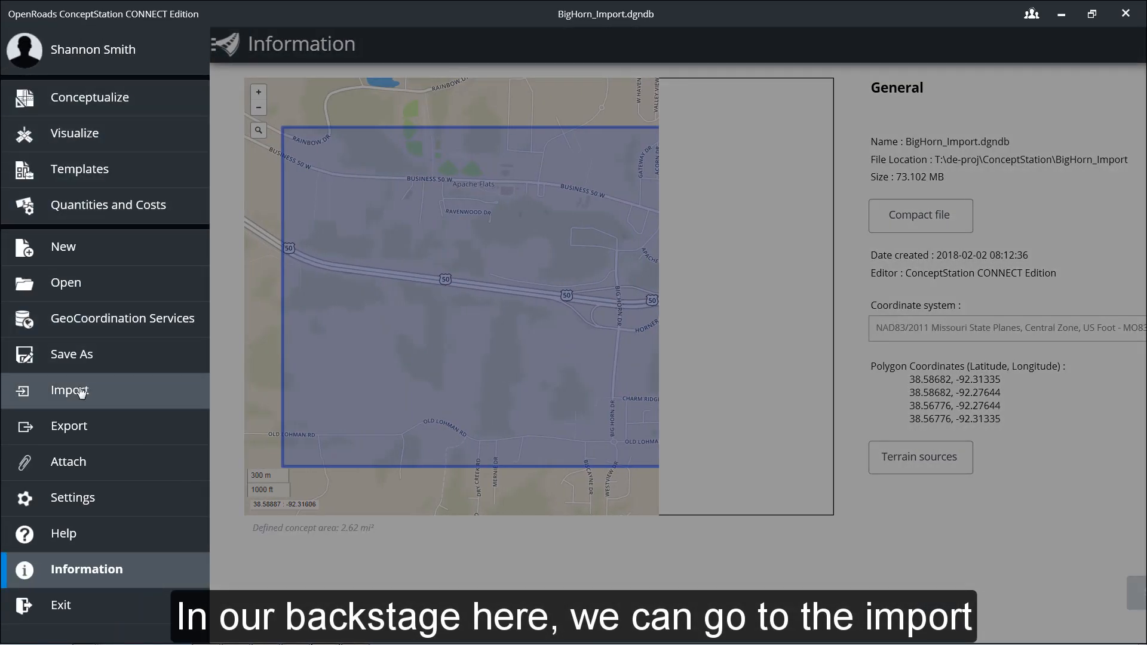
left_click(82, 392)
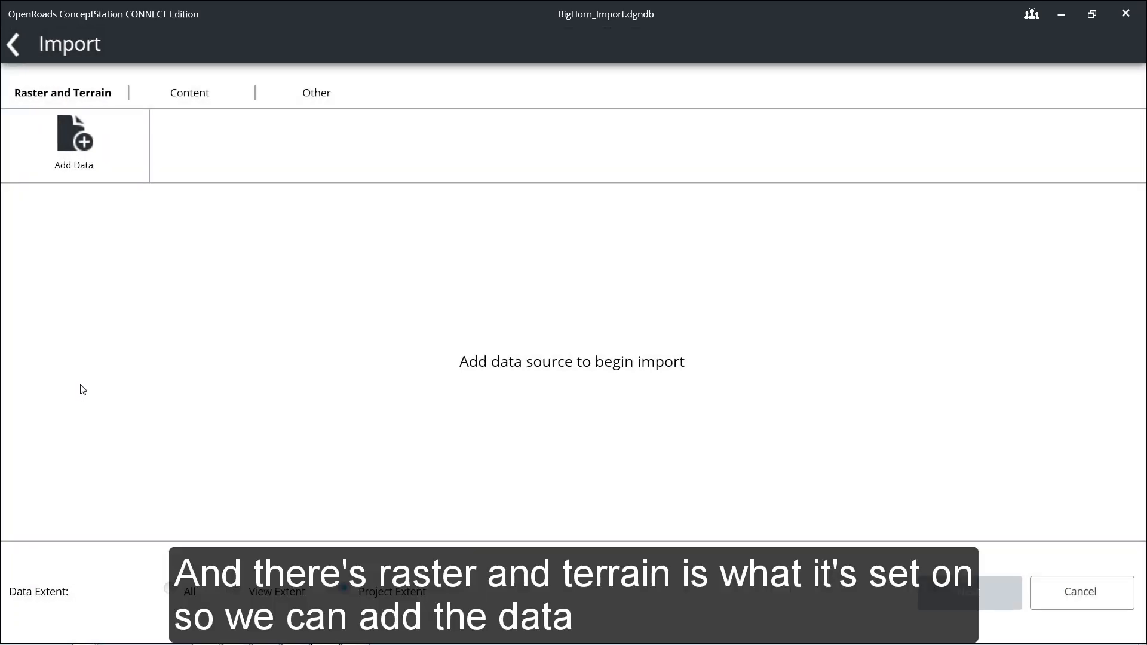
left_click(84, 144)
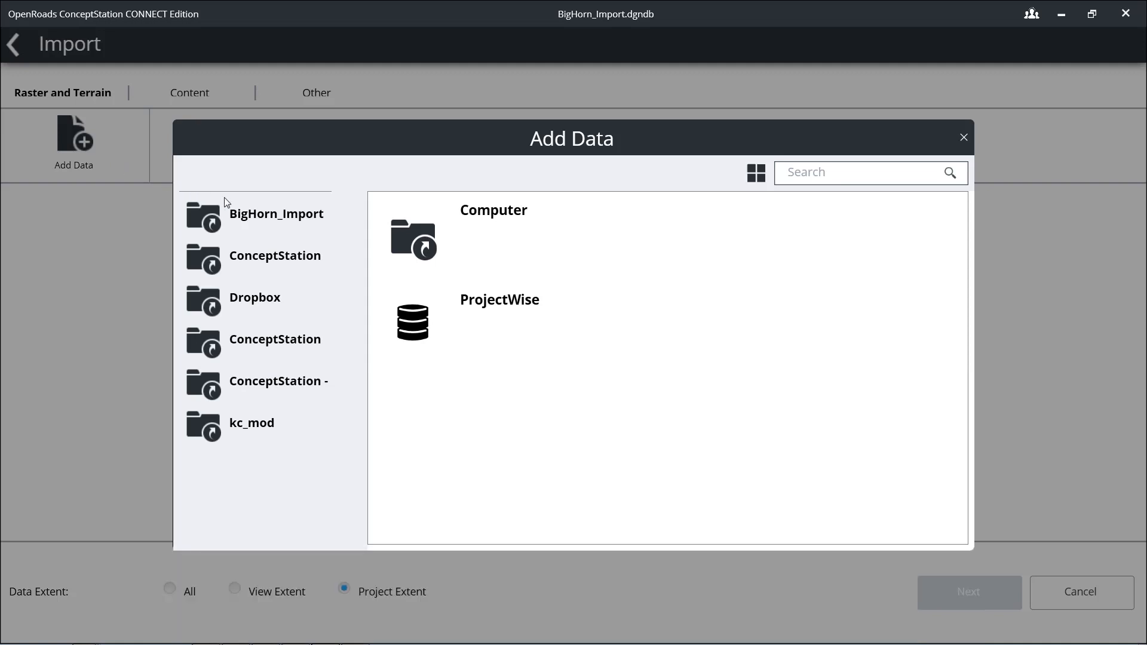
left_click(299, 218)
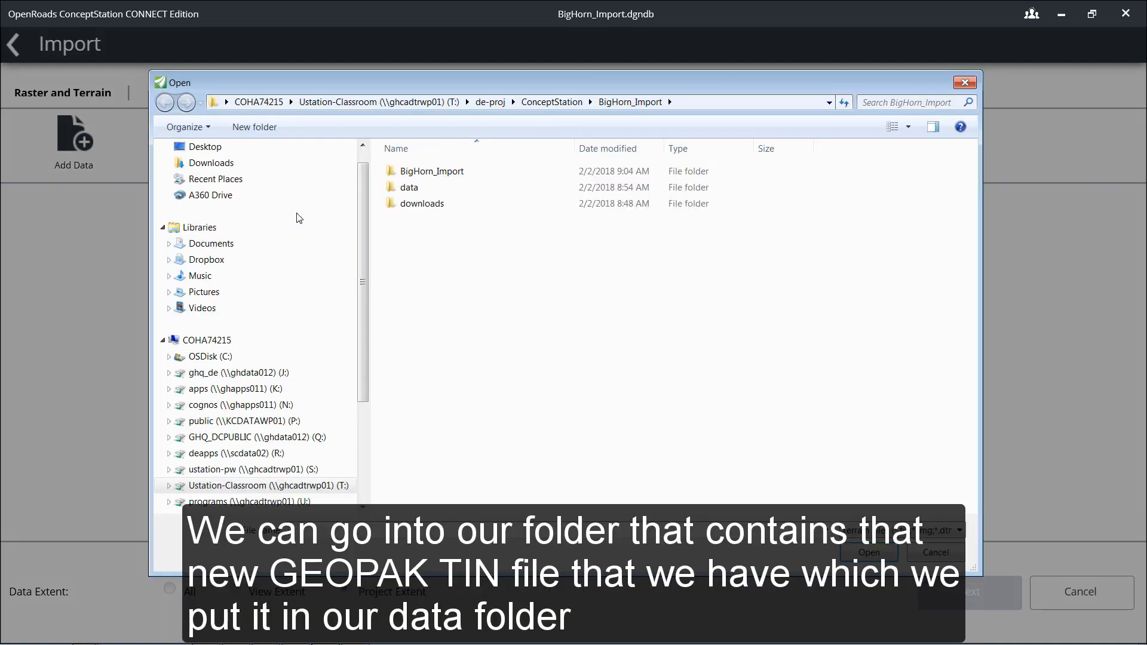
double_click(410, 187)
left_click(429, 173)
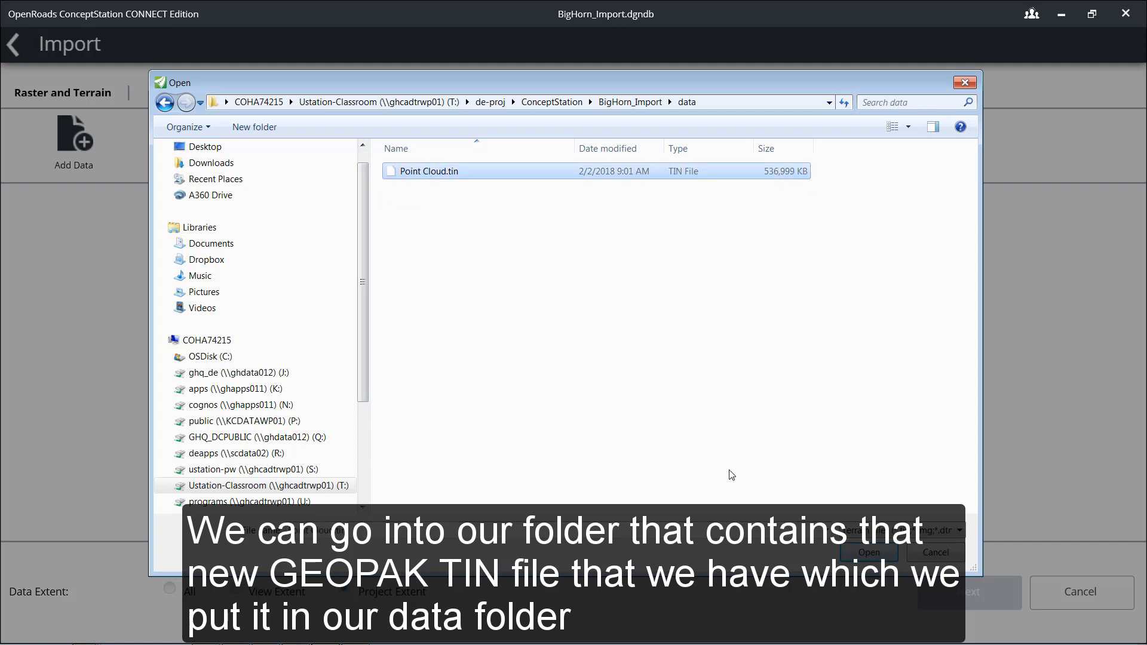
left_click(859, 553)
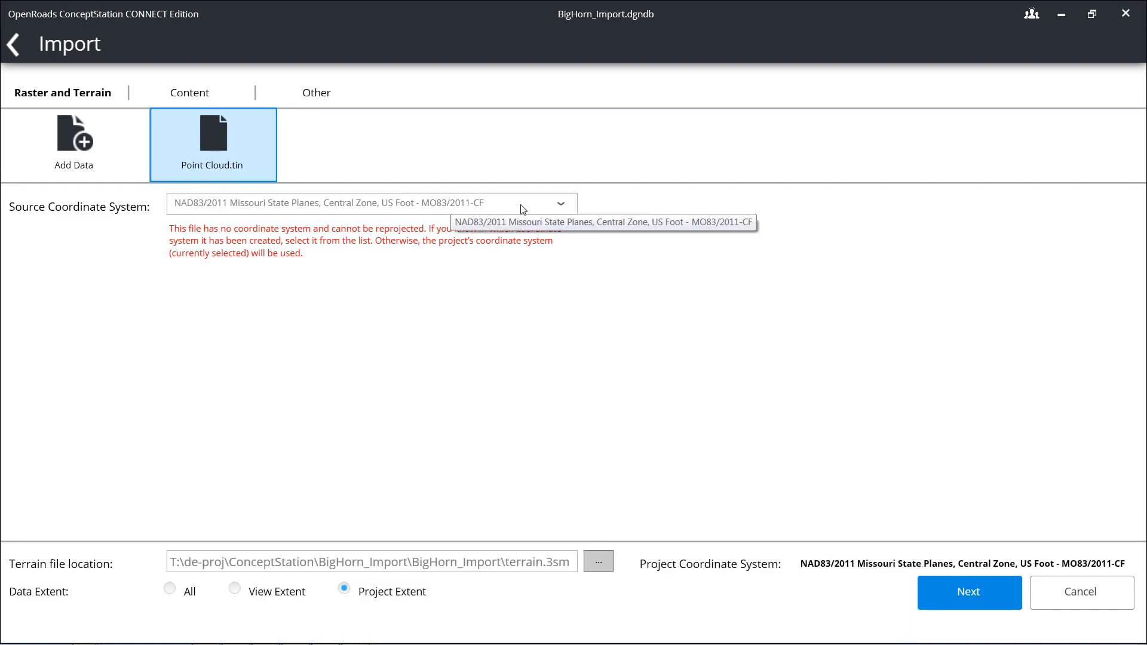
- Import the Point Cloud.tin terrain with the project's coordinate system and the Project Extent data extent
left_click(959, 592)
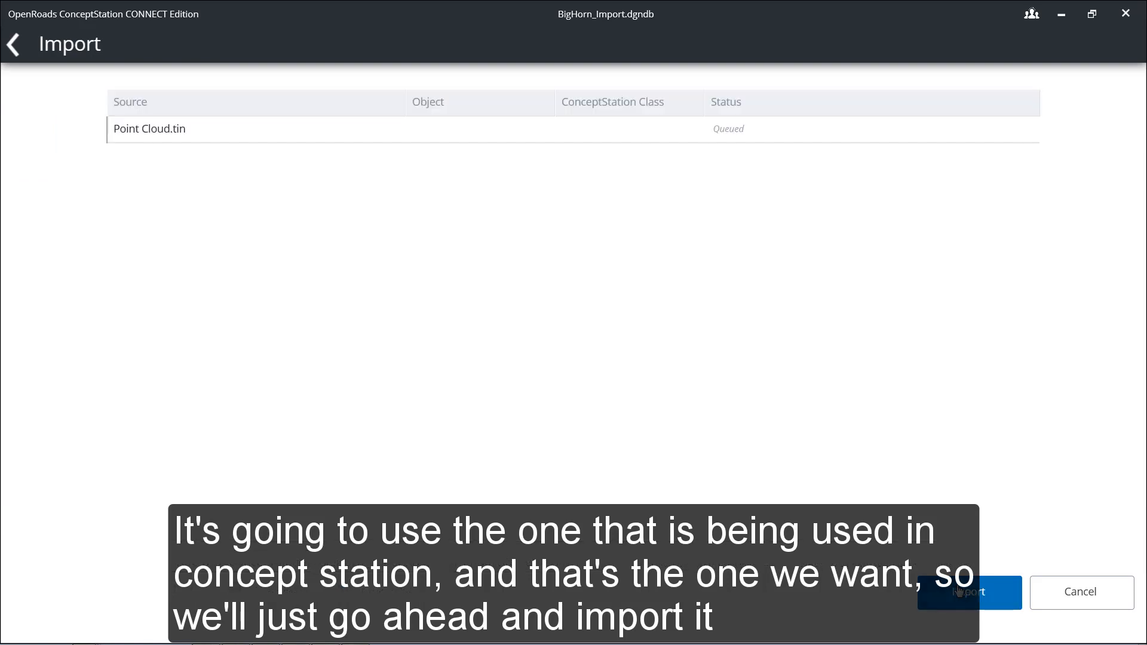
left_click(970, 593)
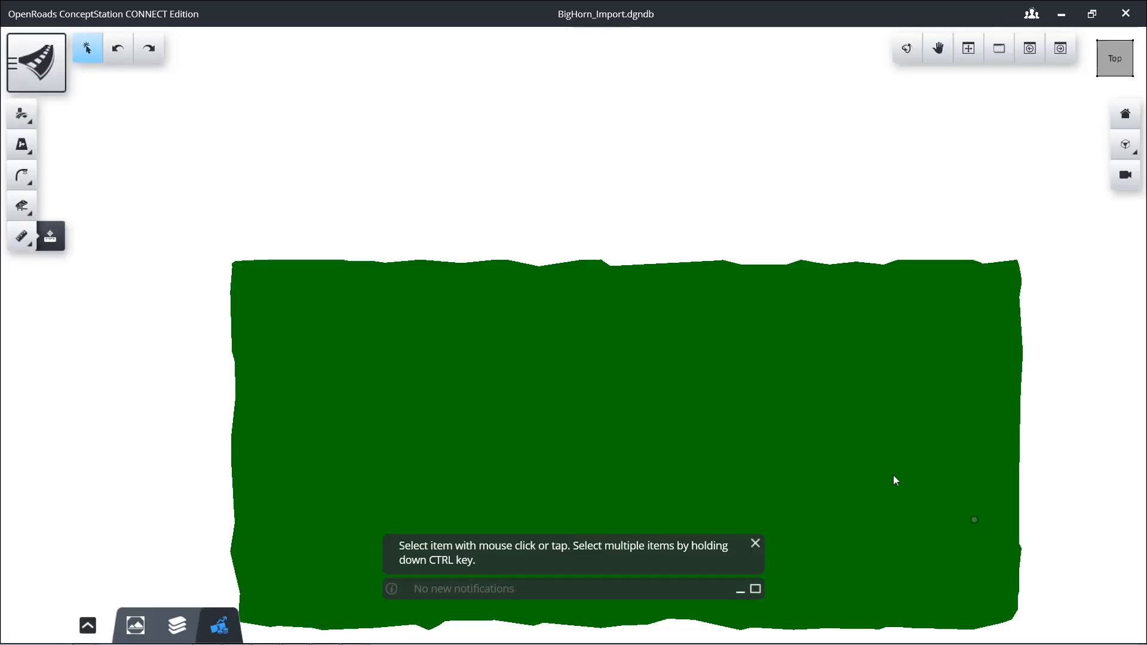
scroll(750, 436, "down", 3)
scroll(753, 458, "up", 3)
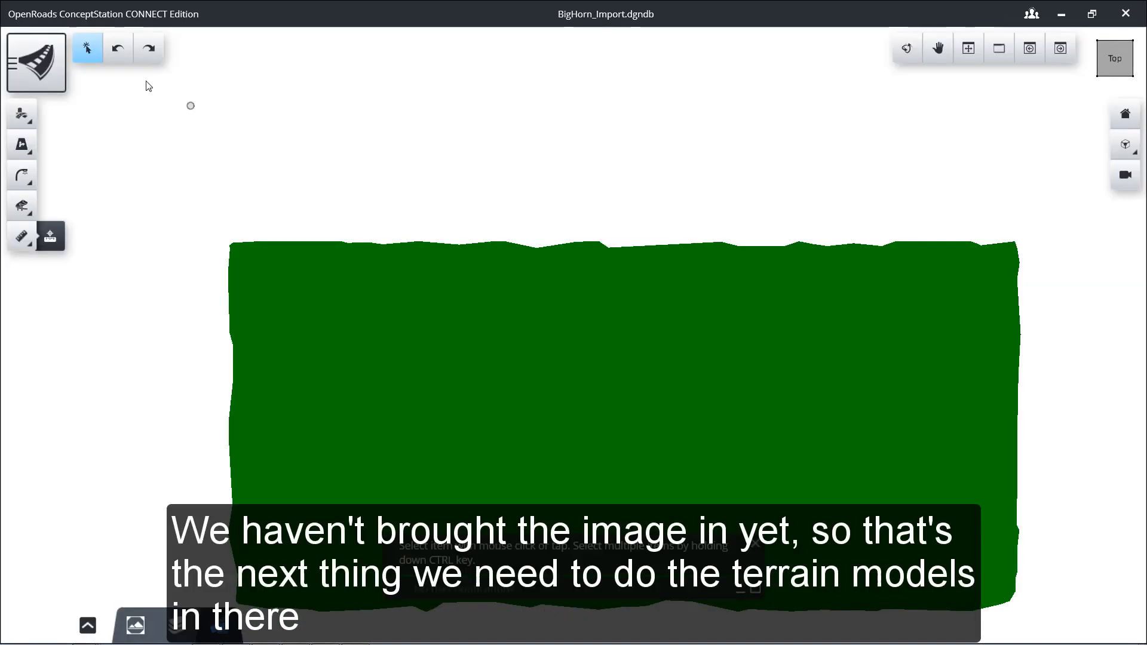
- Add the aerial image m_3809230_ne_15_h_20160617.tif from the downloads folder as a raster and terrain import source
left_click(38, 76)
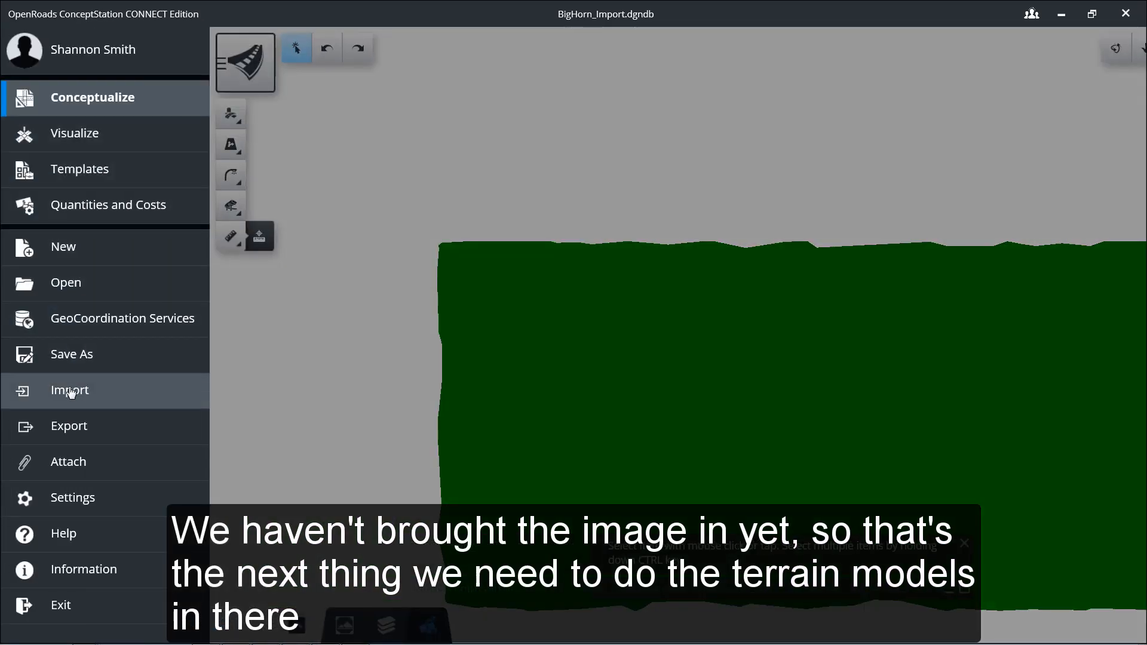
left_click(70, 391)
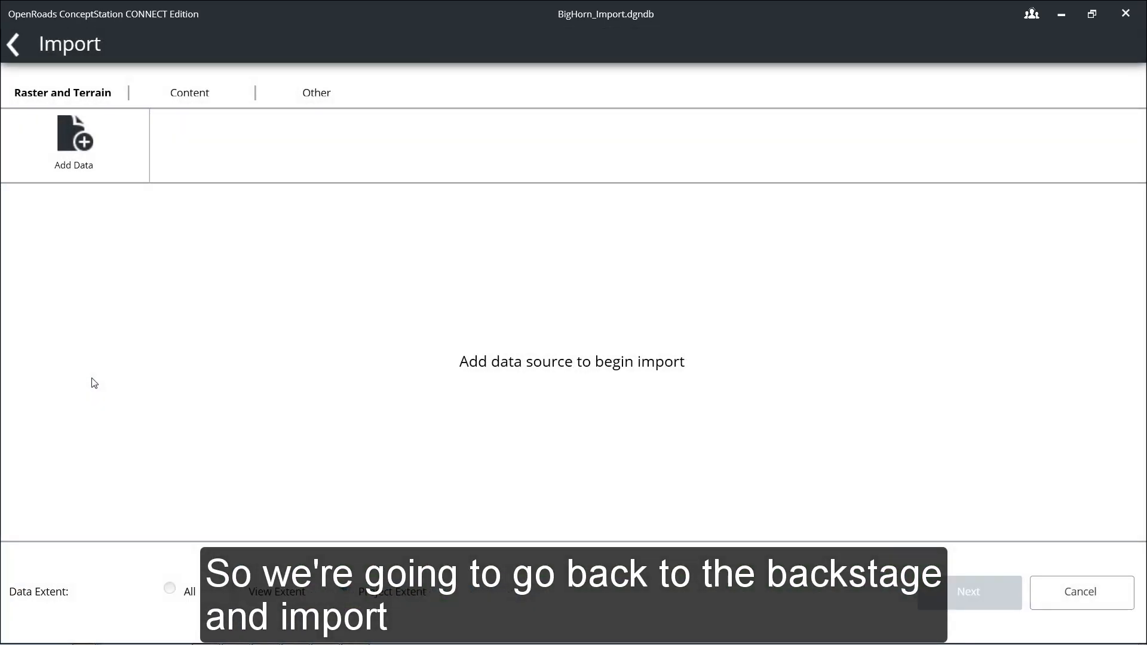
left_click(79, 146)
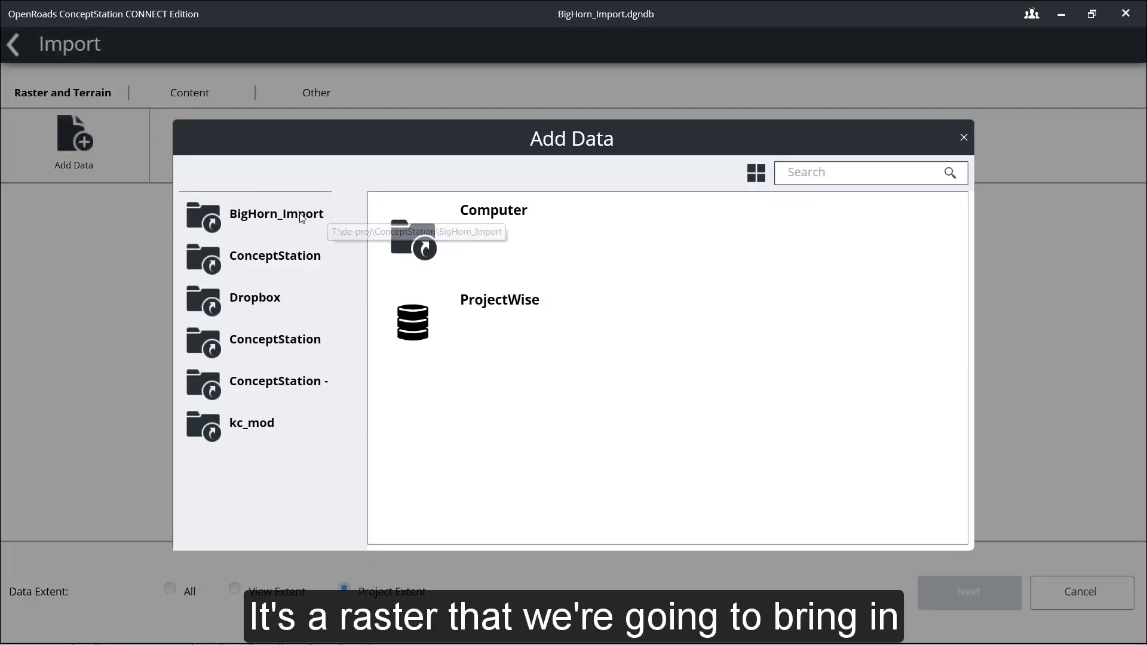
left_click(302, 215)
left_click(421, 205)
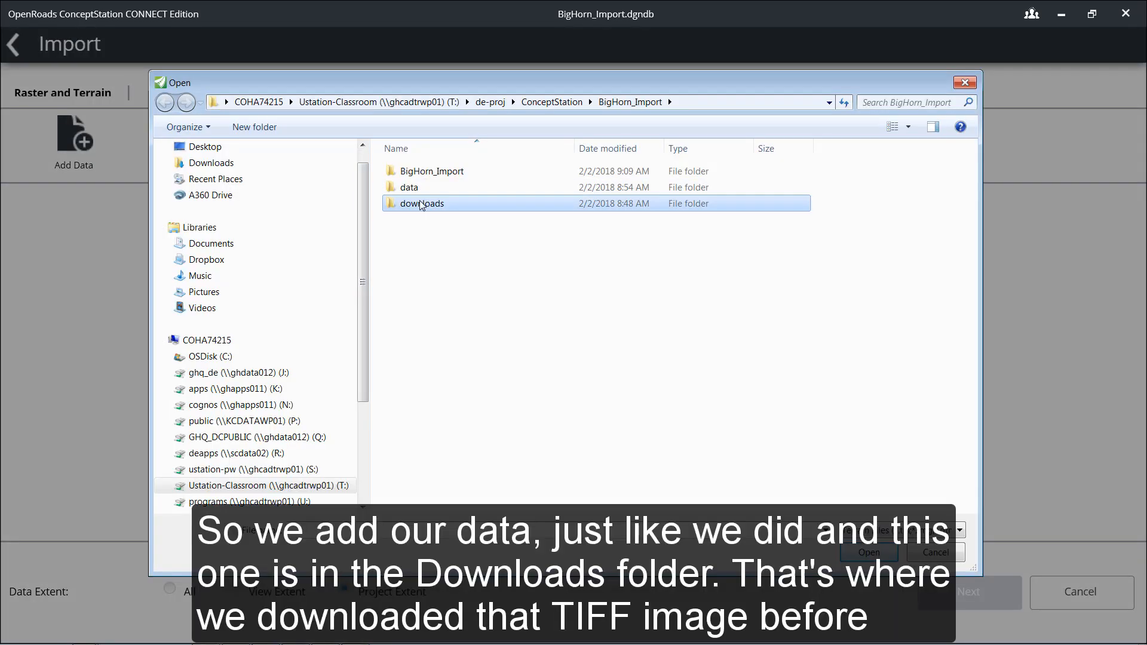
double_click(422, 204)
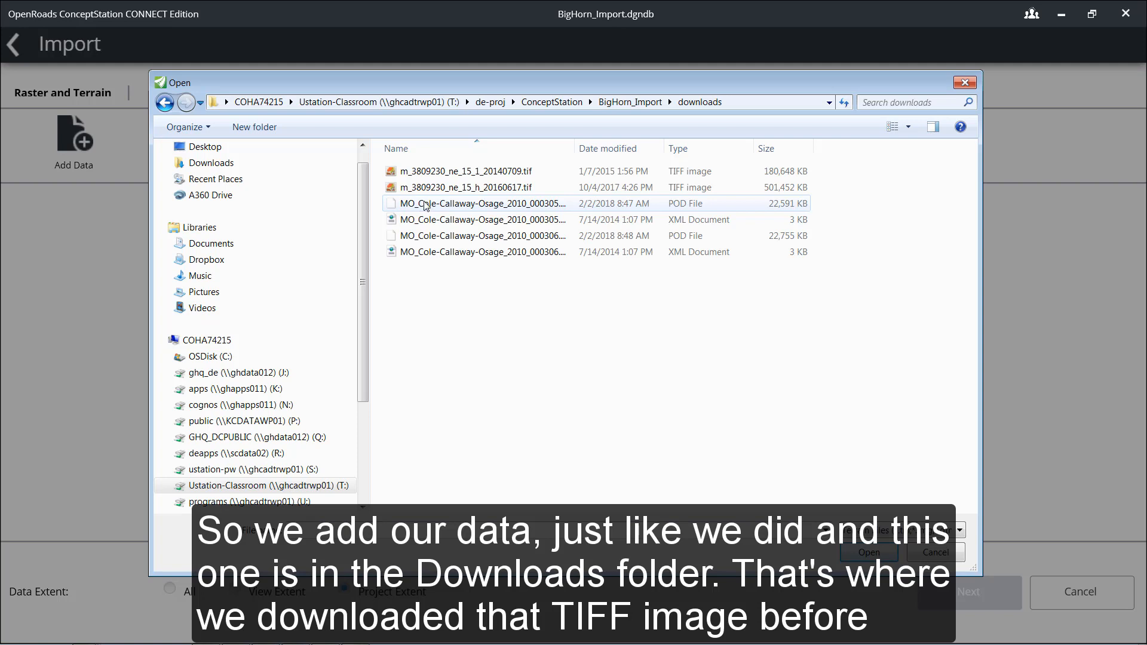
left_click(447, 190)
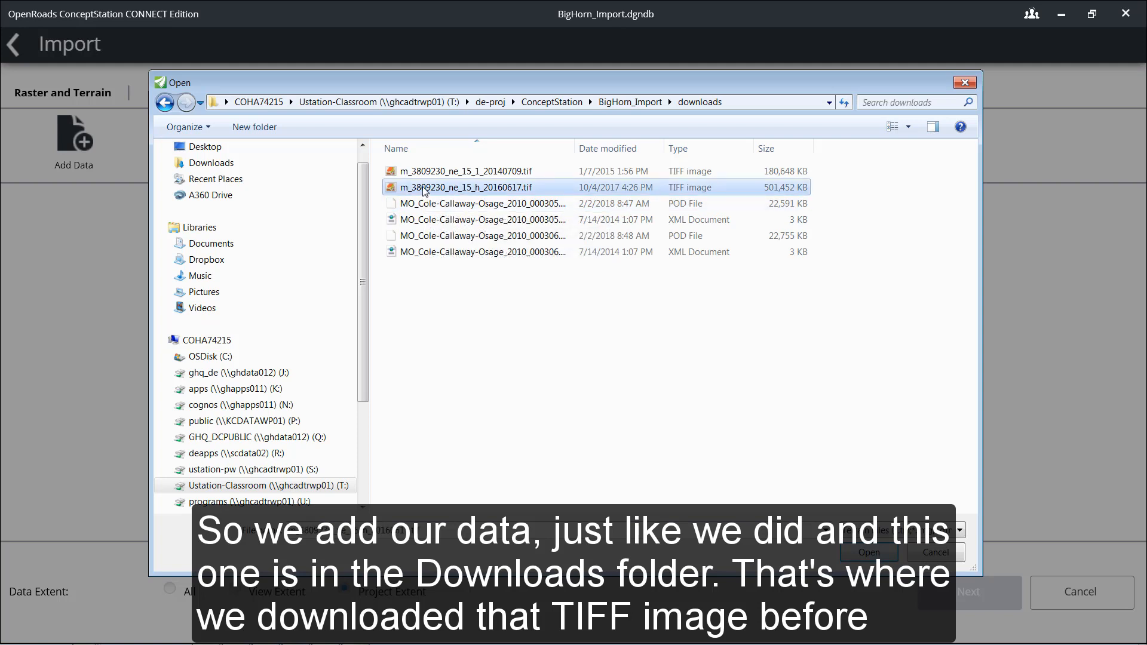
left_click(868, 553)
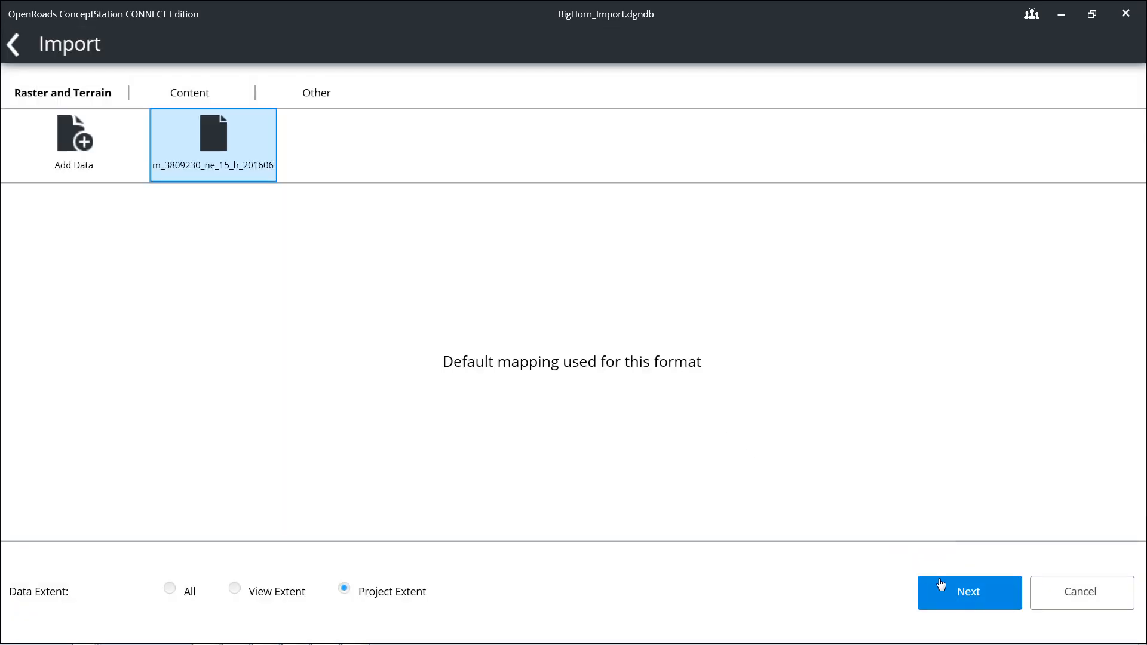
- Import the aerial TIFF image with the Project Extent data extent and finish the import
left_click(968, 594)
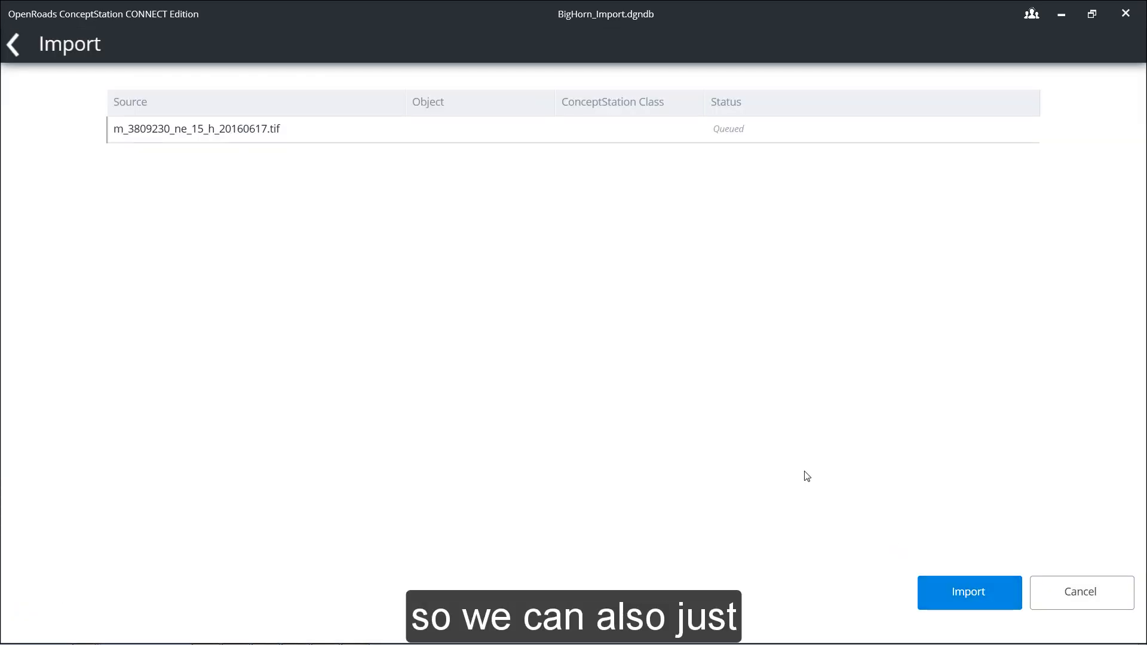
left_click(989, 595)
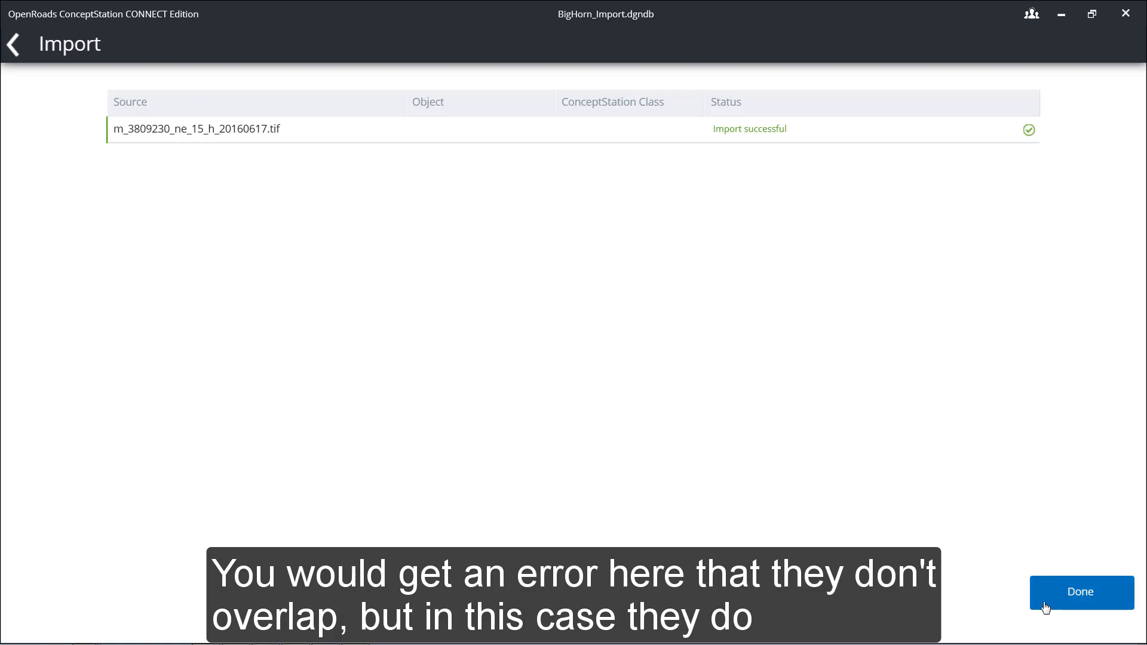
left_click(1073, 593)
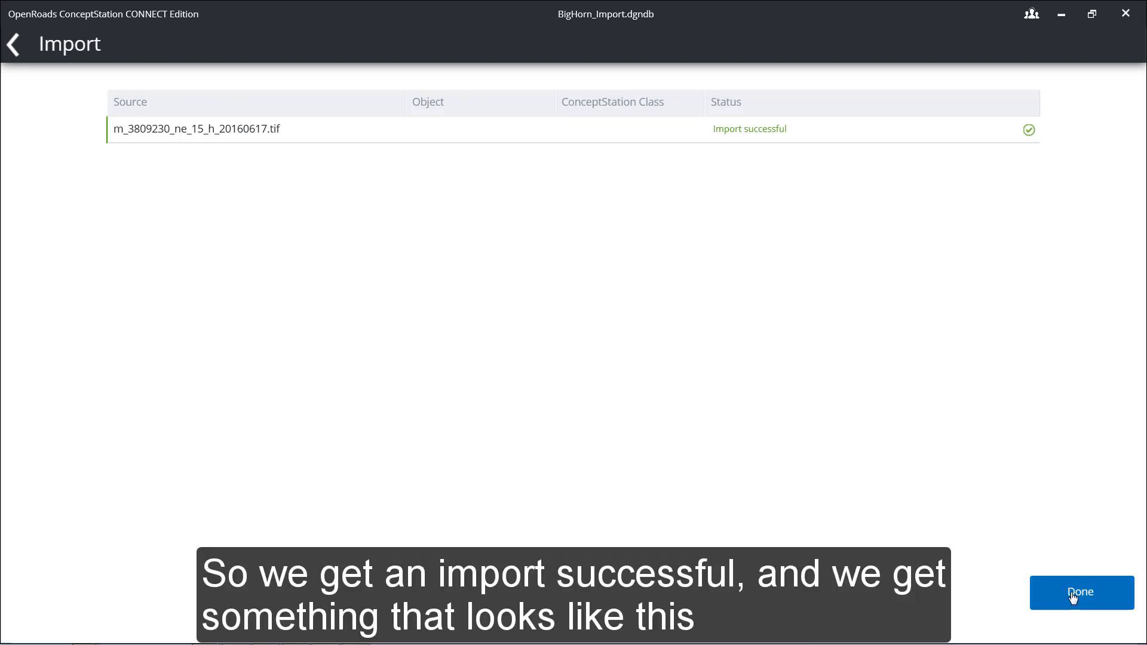
- Rotate the model to a tilted view and examine the imagery draped on the terrain at the highway interchange
scroll(770, 504, "down", 1)
scroll(754, 485, "up", 1)
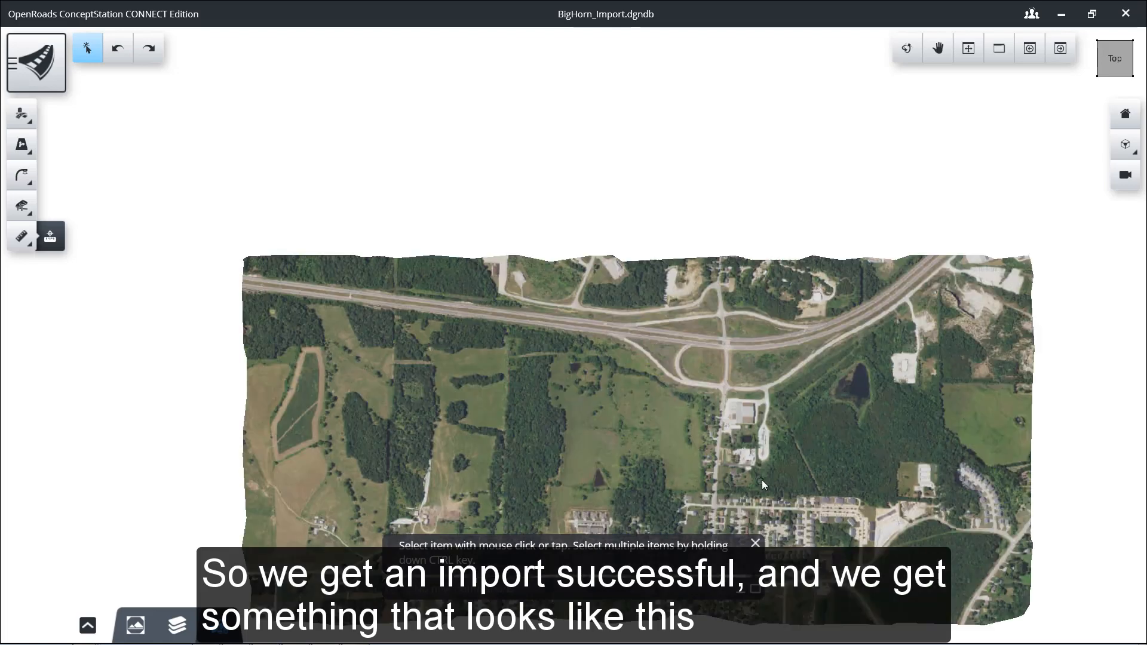
scroll(725, 370, "up", 1)
scroll(747, 353, "down", 1)
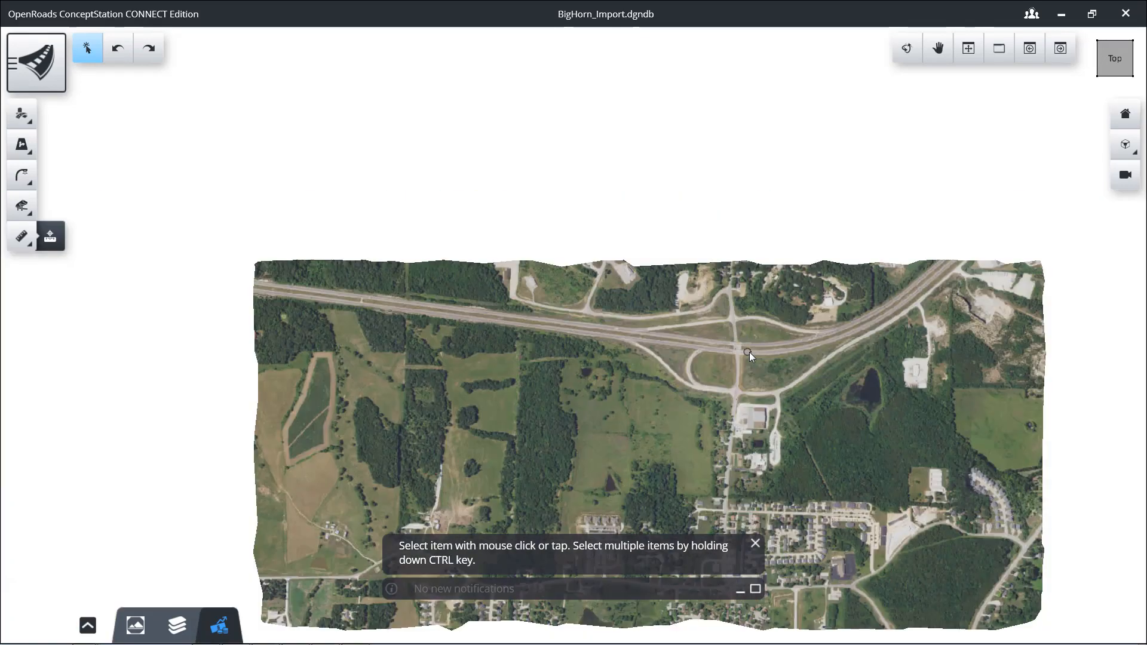
middle_click_drag(798, 407, 753, 300)
left_click(906, 47)
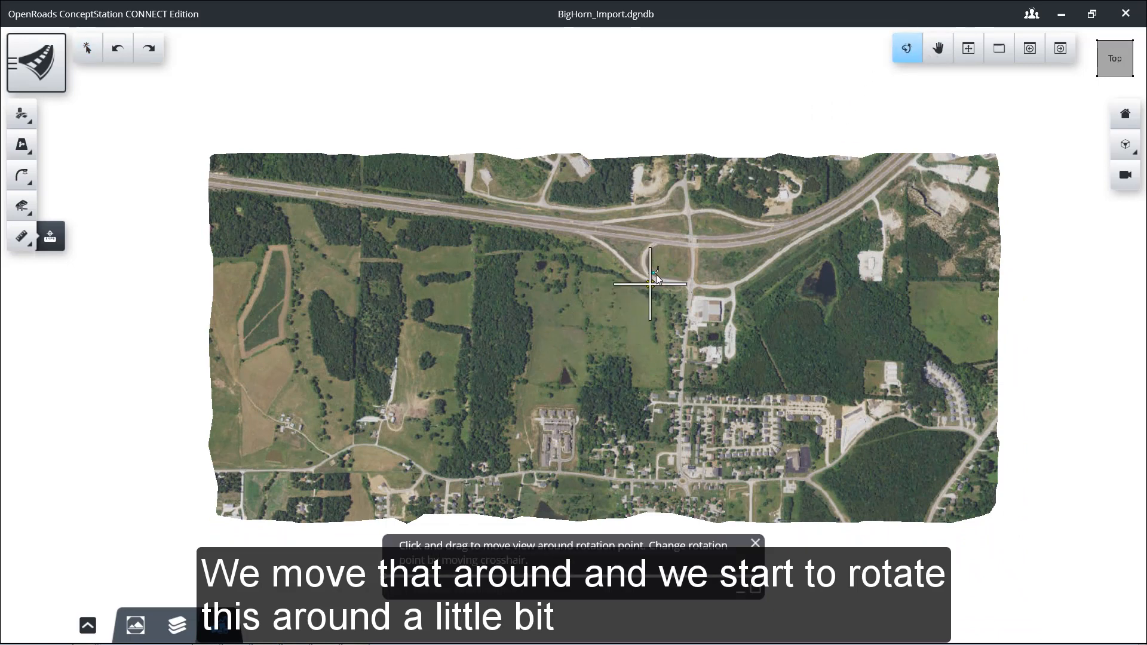
left_click_drag(602, 323, 716, 177)
scroll(710, 271, "up", 4)
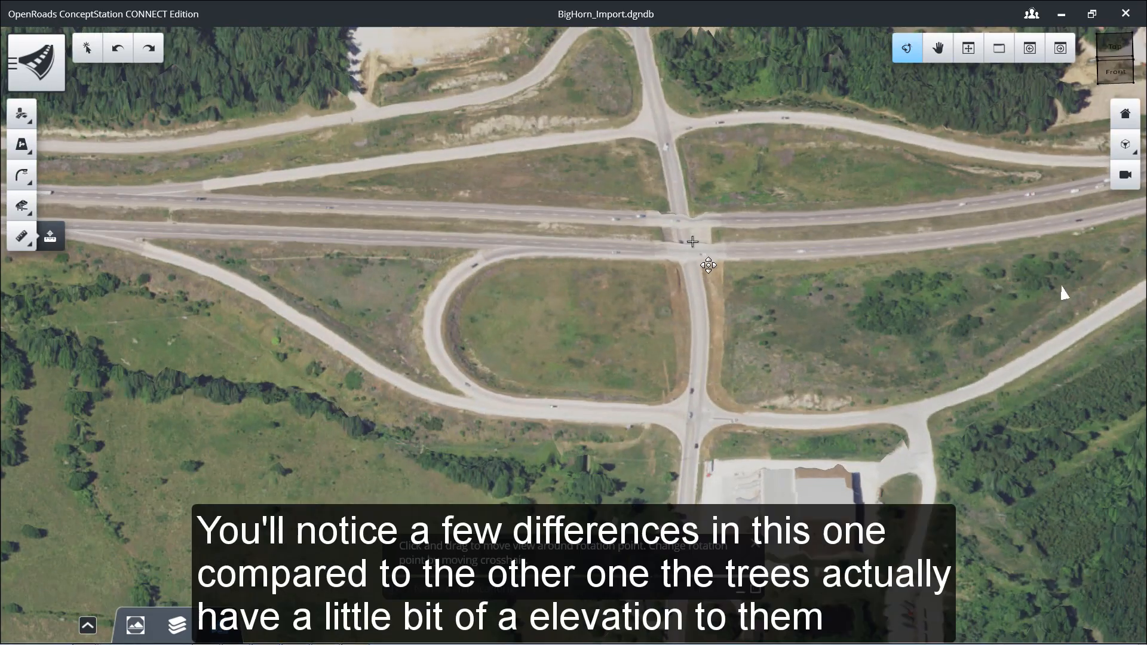
- Orbit the model around the highway interchange and examine the draped imagery and tree relief from several tilted angles
left_click_drag(710, 271, 527, 224)
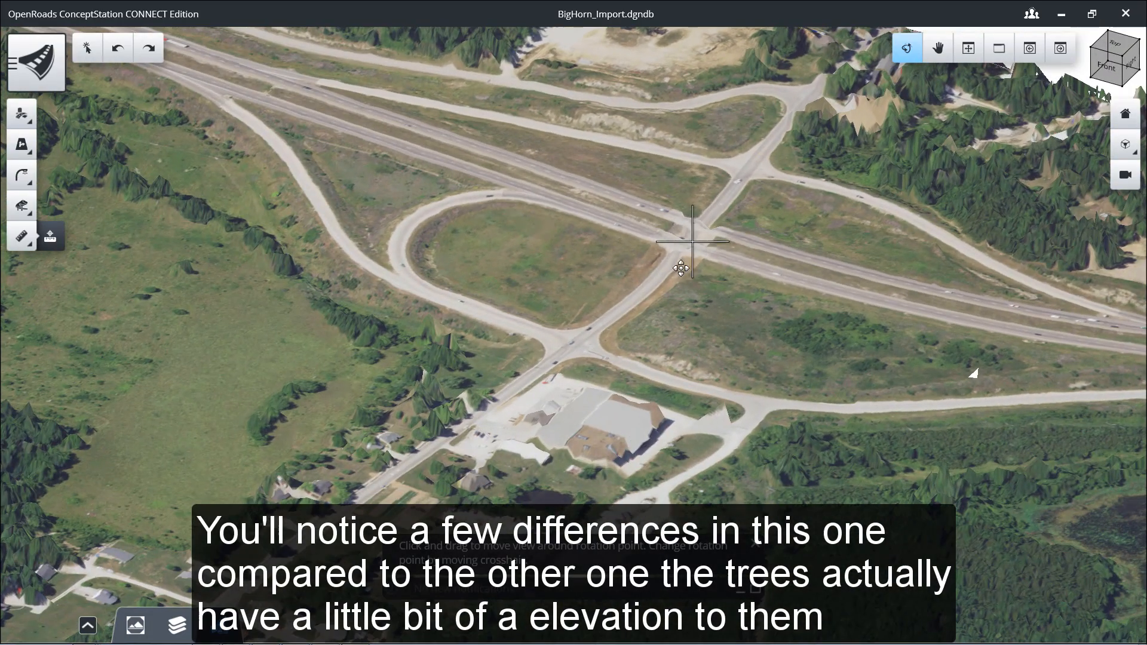
scroll(640, 272, "up", 5)
left_click_drag(640, 272, 825, 249)
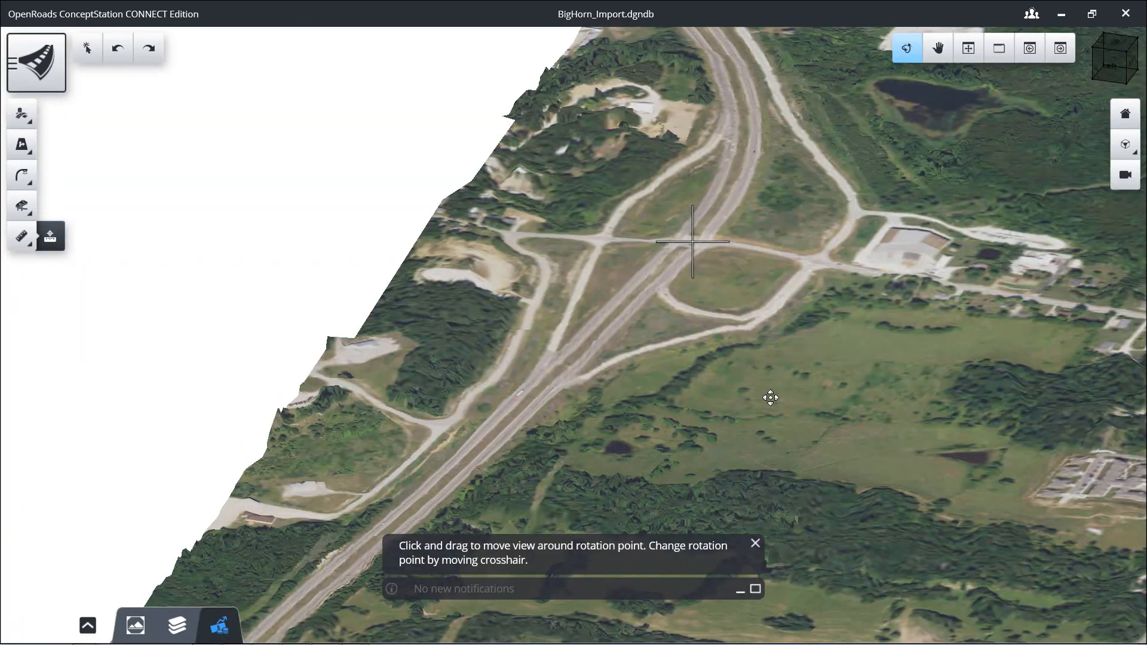
left_click_drag(768, 400, 808, 138)
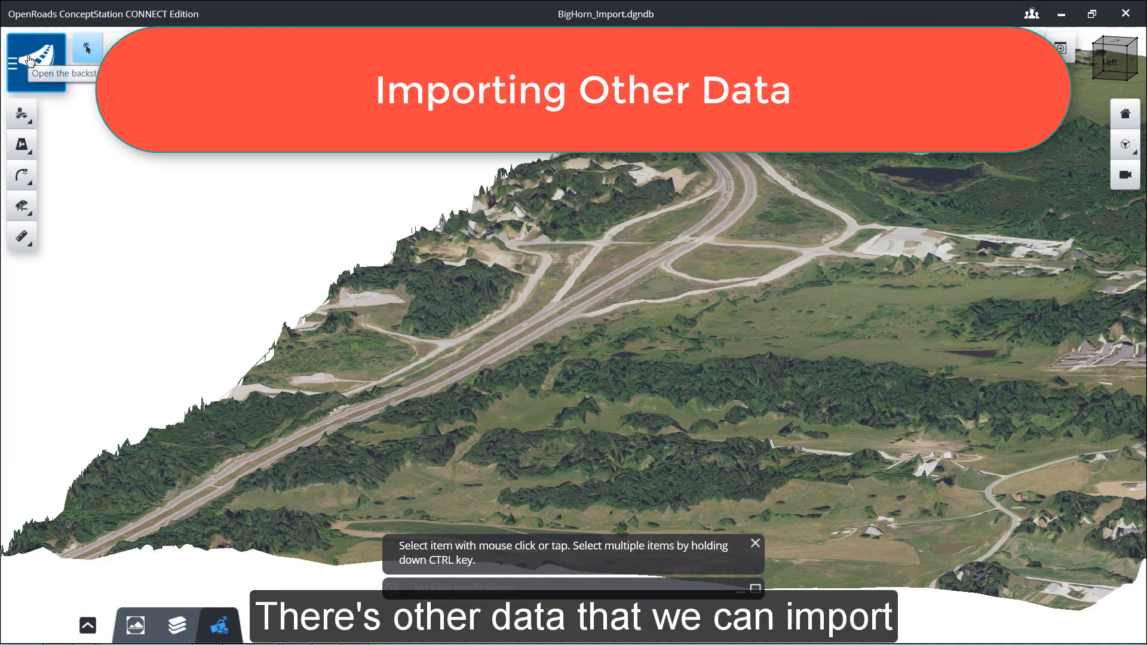
- Check which file types the Content category of the data import accepts, and leave the file selection without choosing a file
left_click(30, 60)
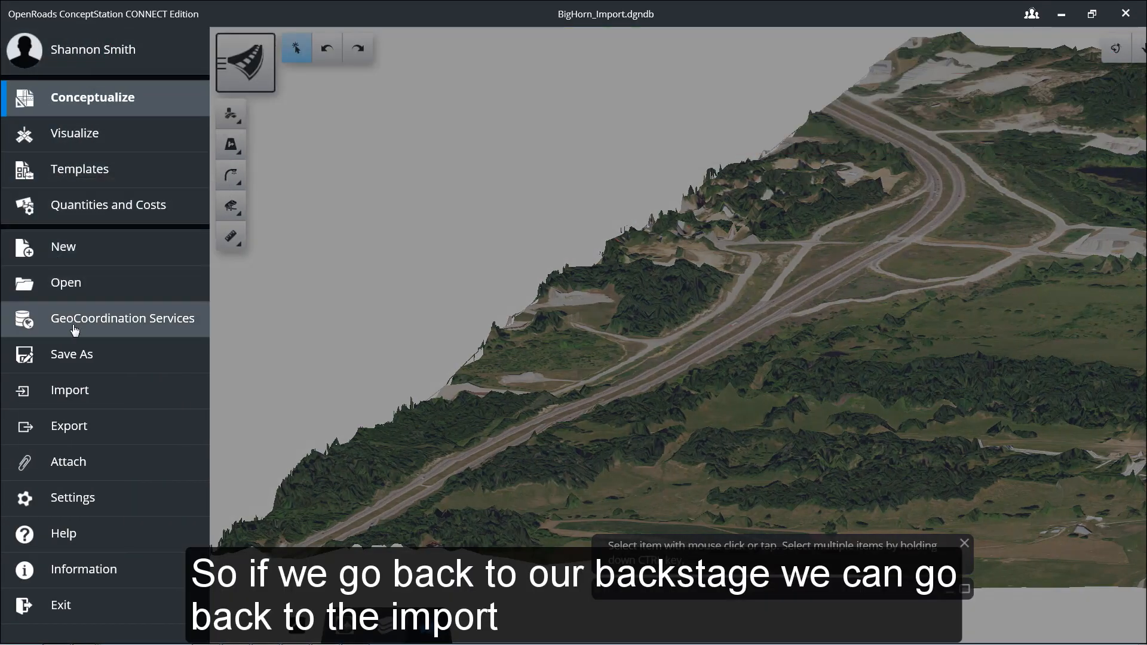
left_click(67, 389)
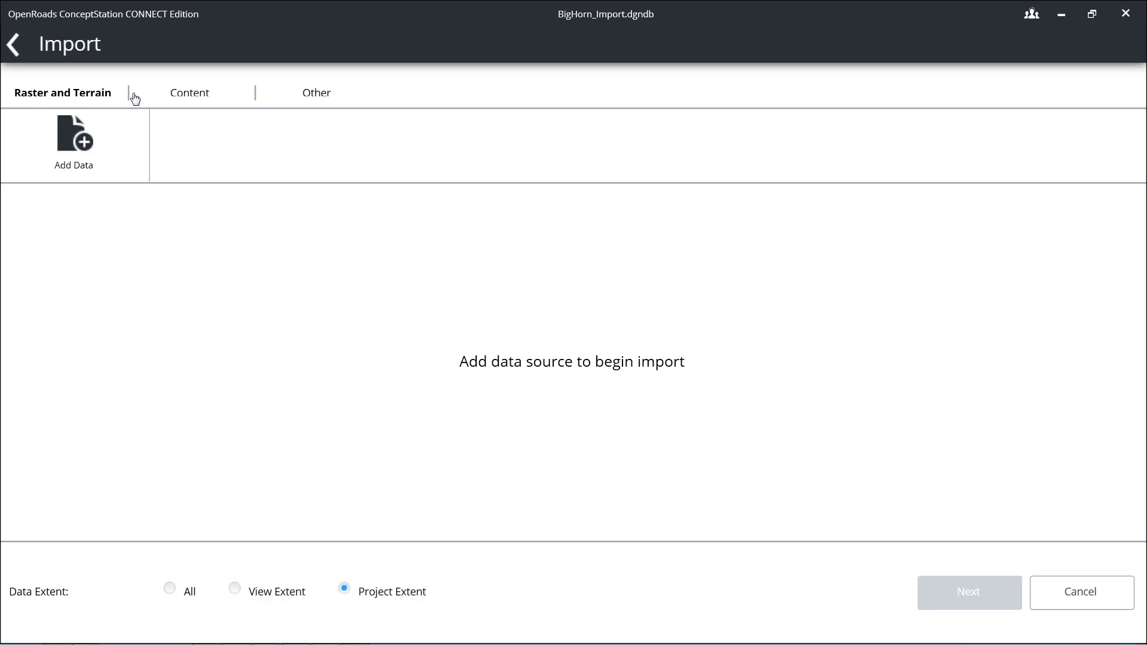
left_click(196, 97)
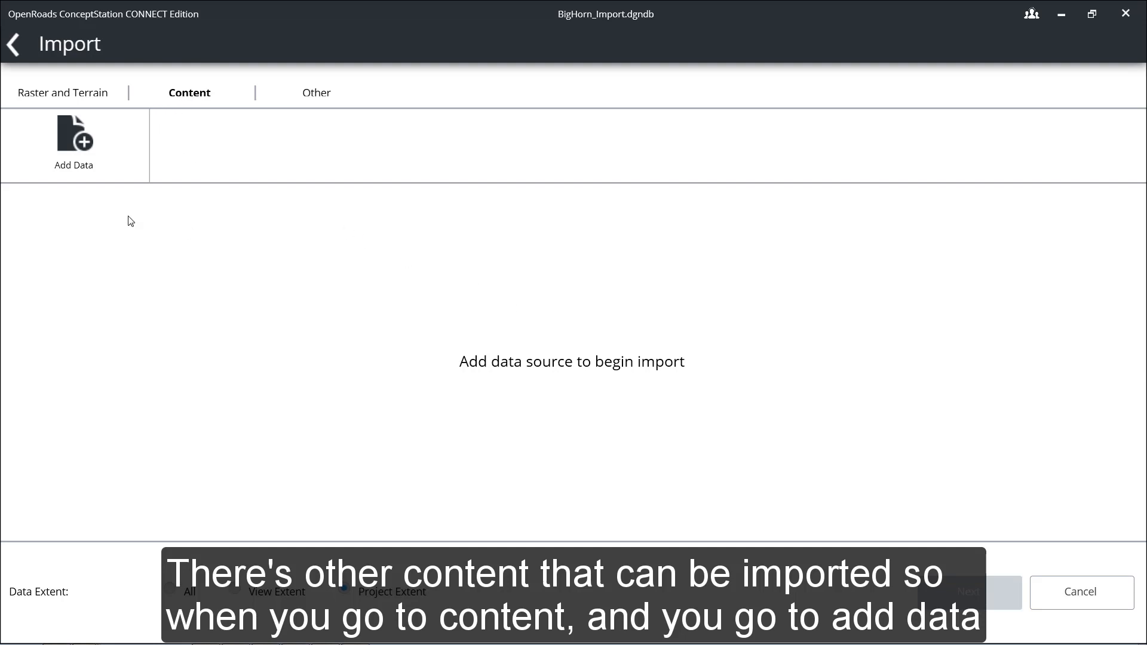
left_click(83, 148)
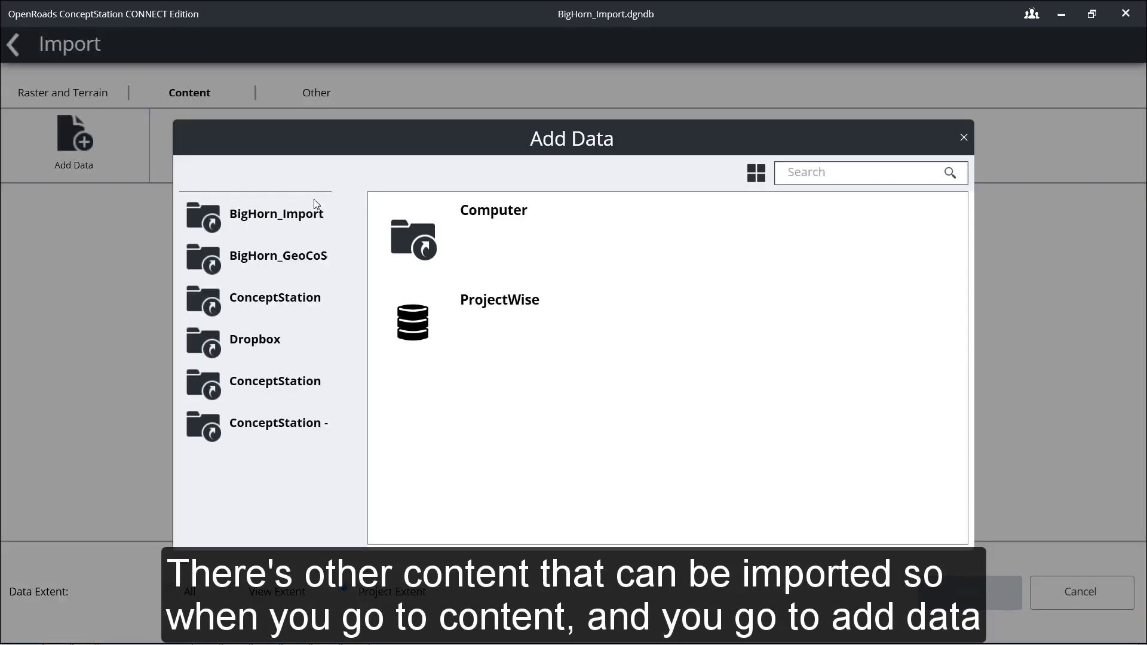
left_click(442, 225)
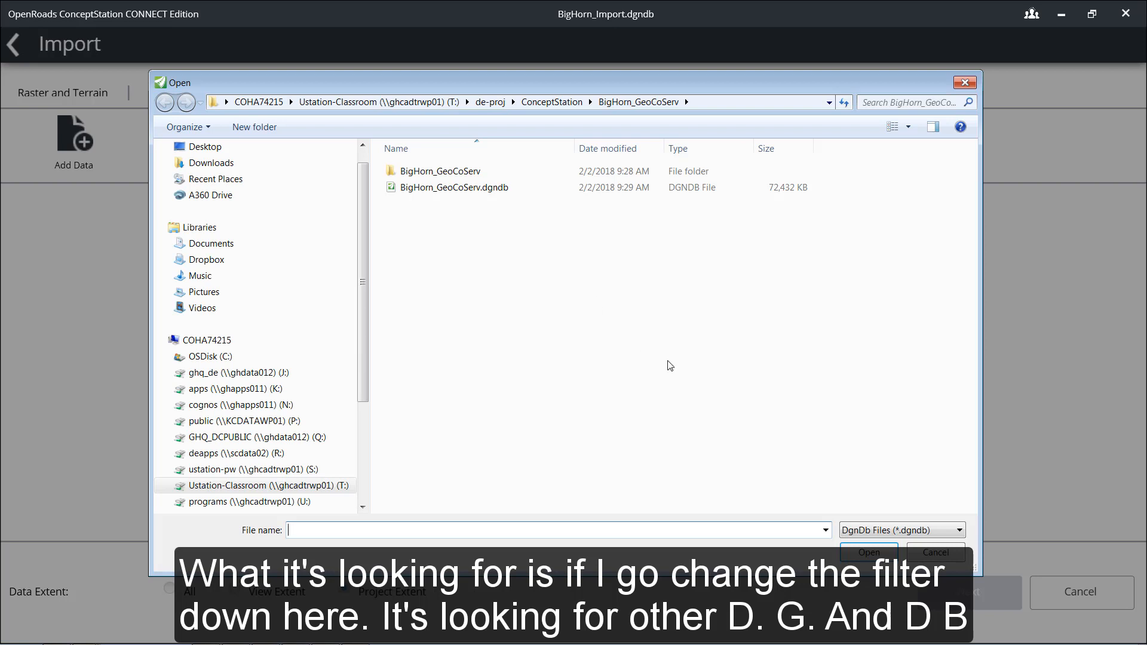
left_click(889, 534)
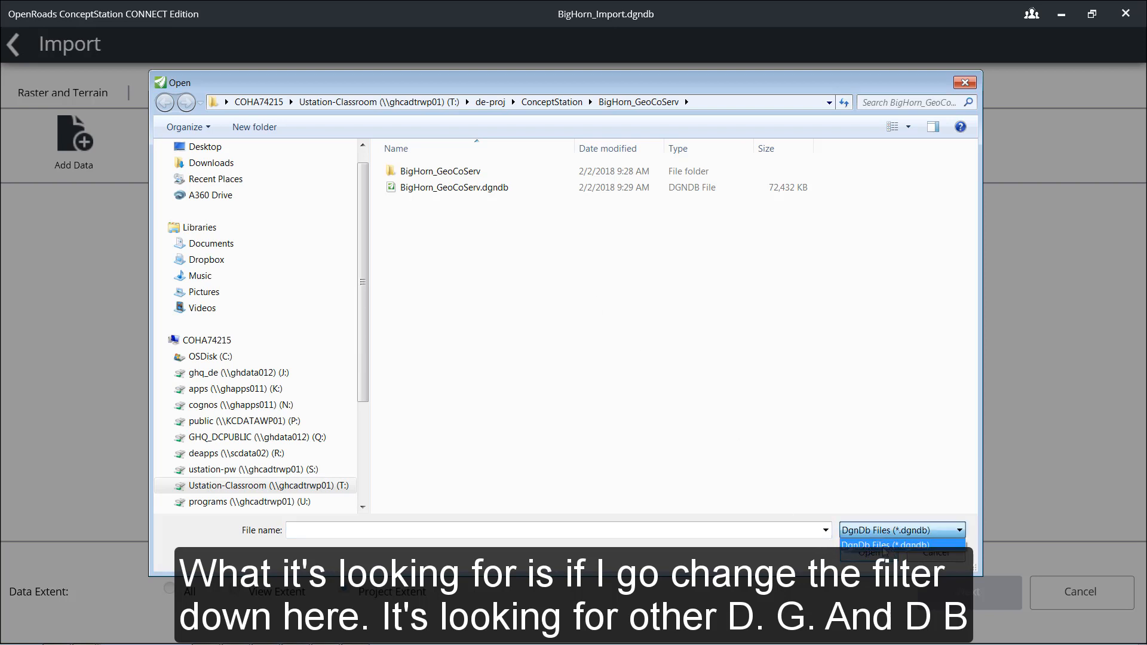
left_click(902, 507)
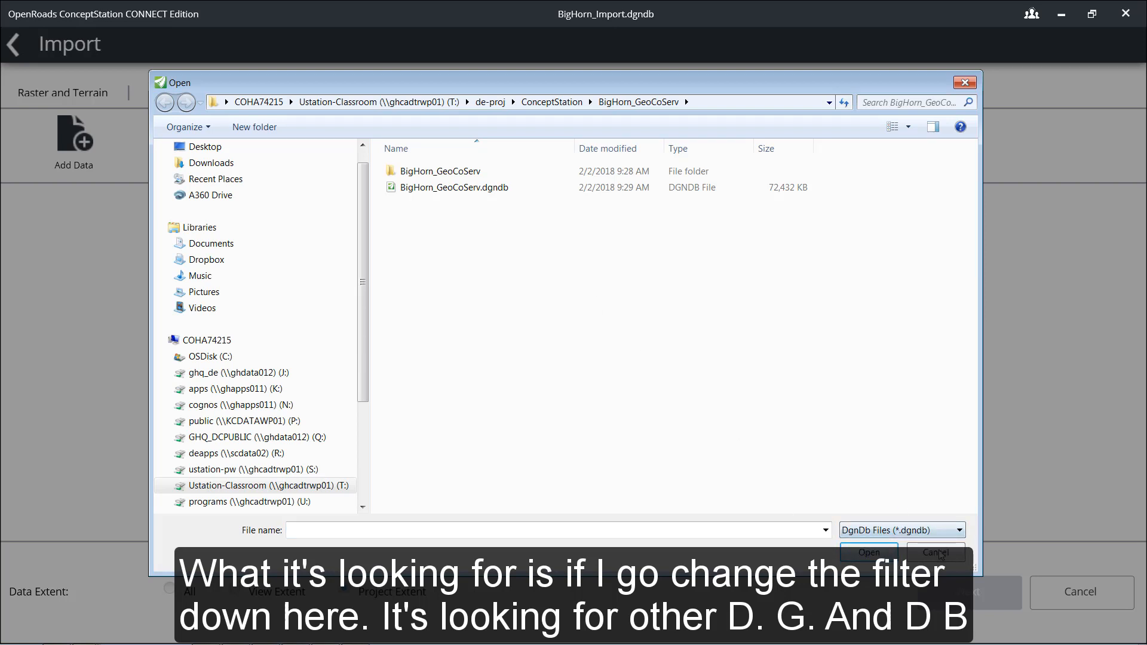
left_click(935, 553)
- Check the file types accepted by the Other import category, filter for Shapefiles (*.shp) in the project's data folder, and cancel the selection
left_click(320, 97)
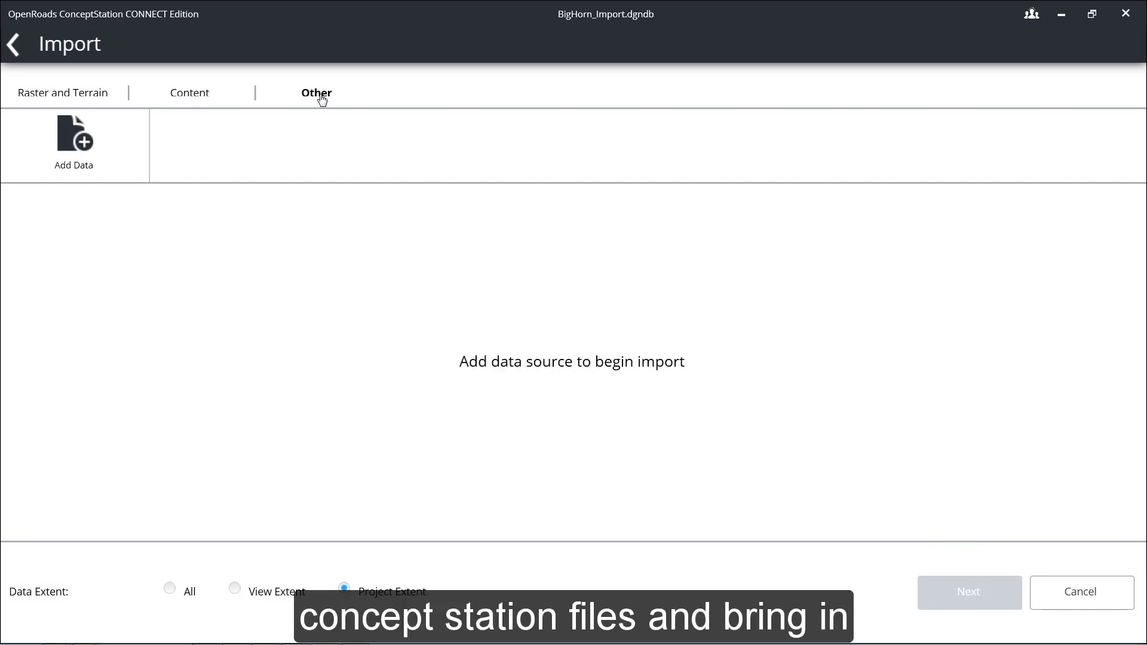
left_click(79, 148)
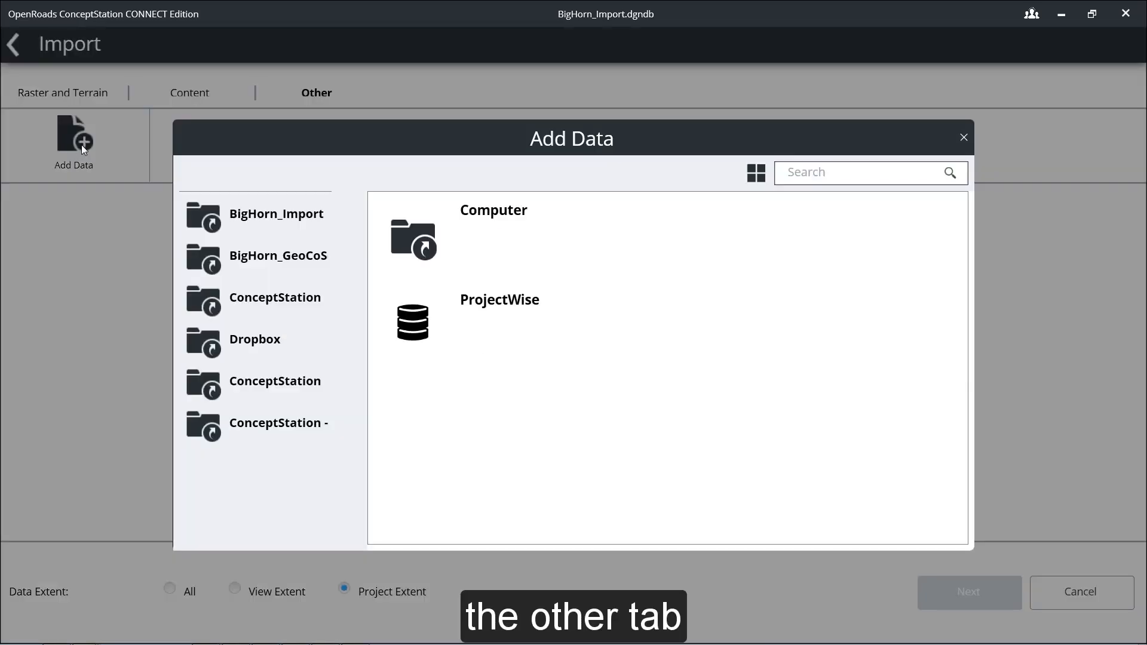
left_click(453, 225)
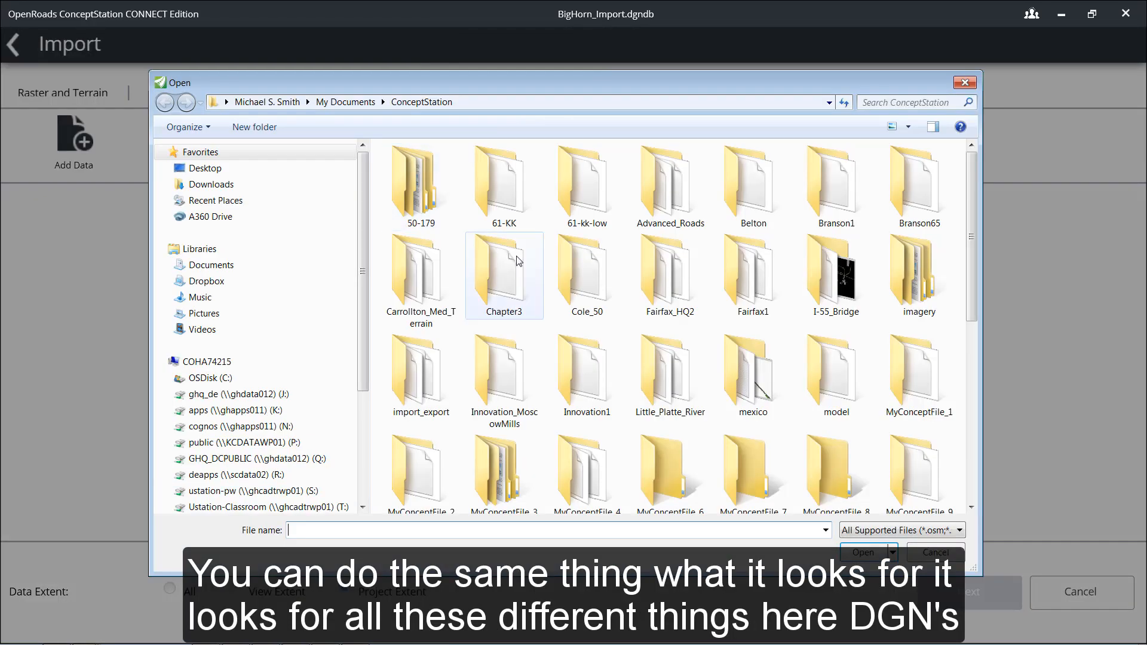
left_click(961, 532)
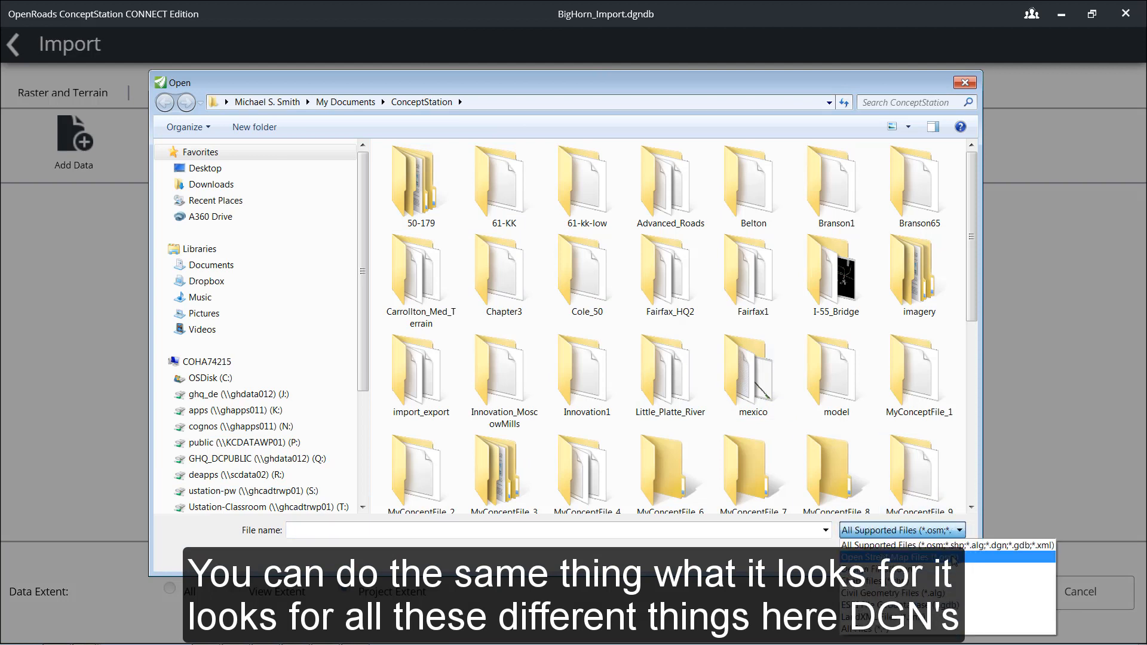
left_click(913, 581)
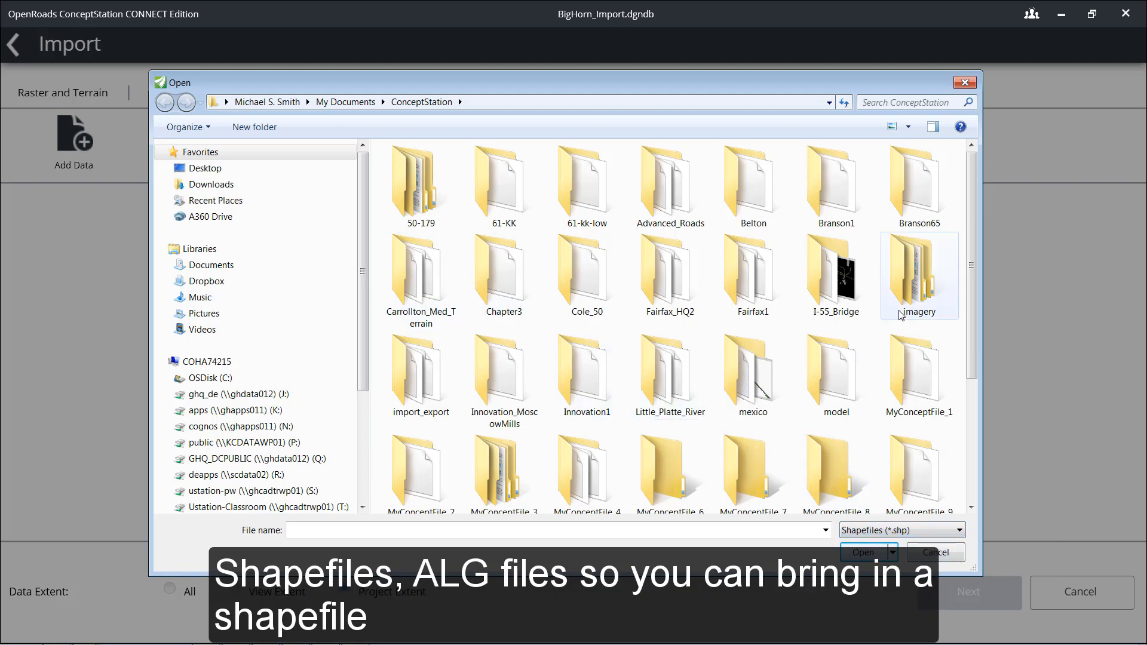
left_click_drag(976, 304, 965, 259)
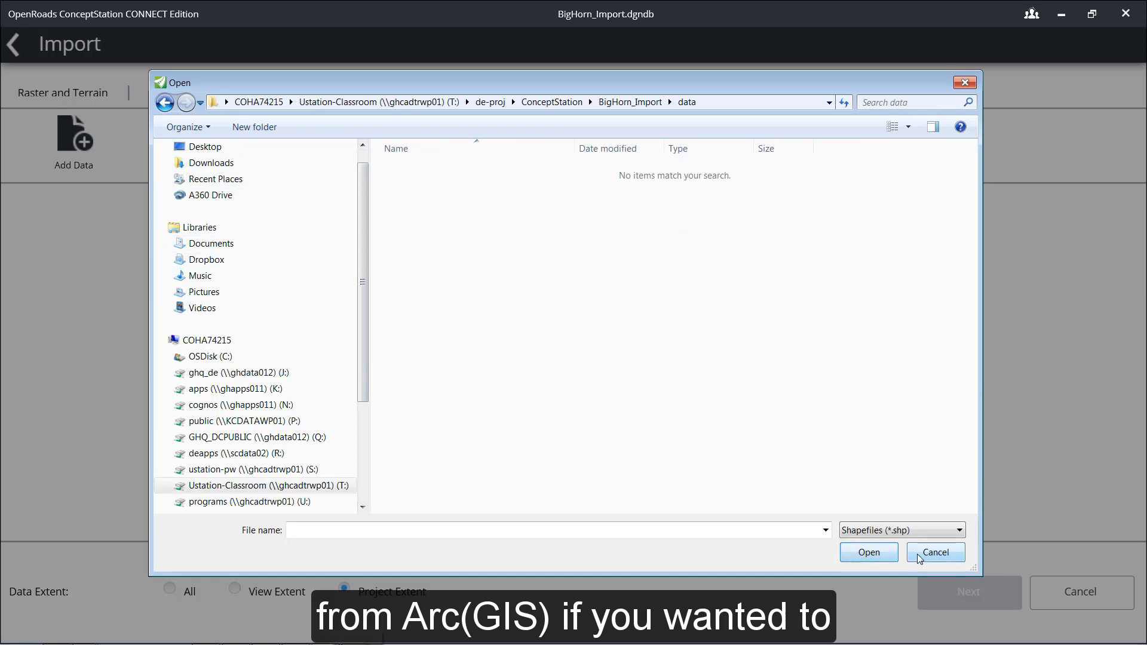
left_click(917, 554)
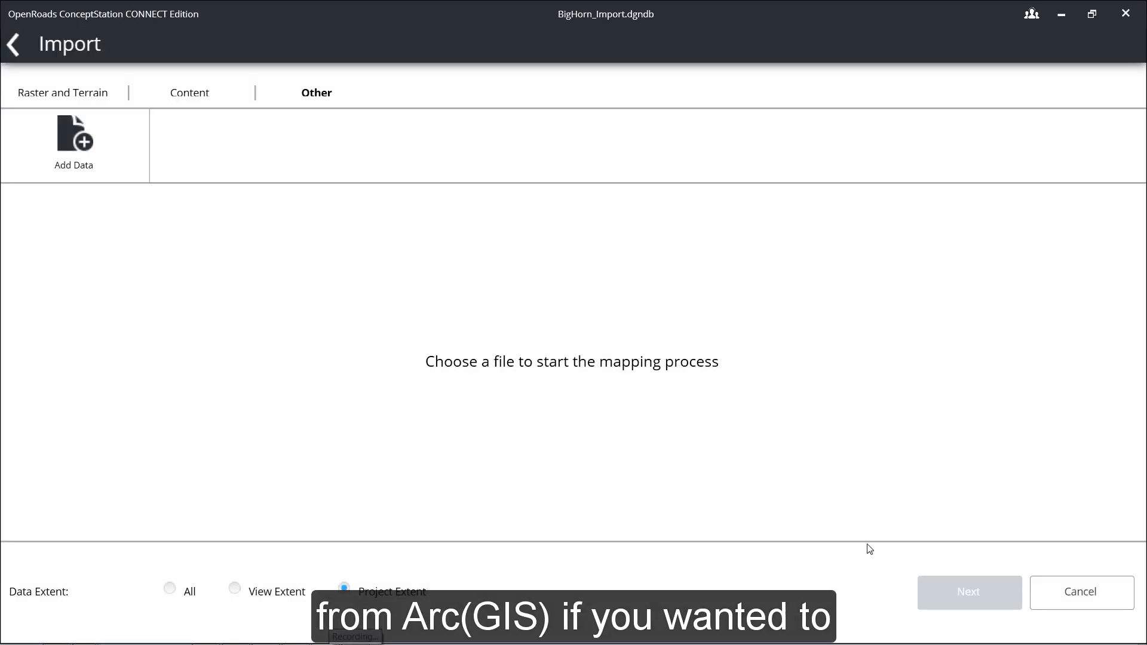
- Switch to Internet Explorer and read the projected coordinate system name in the City Limits layer's metadata on the MidMoGIS site
mouse_move(245, 644)
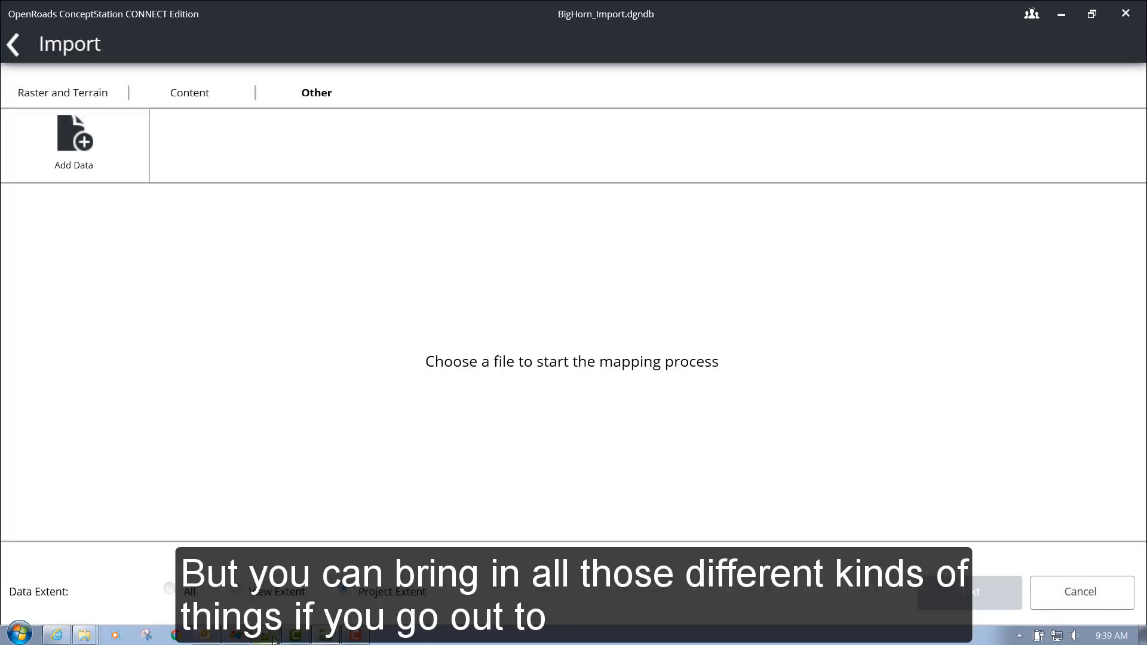
left_click(57, 634)
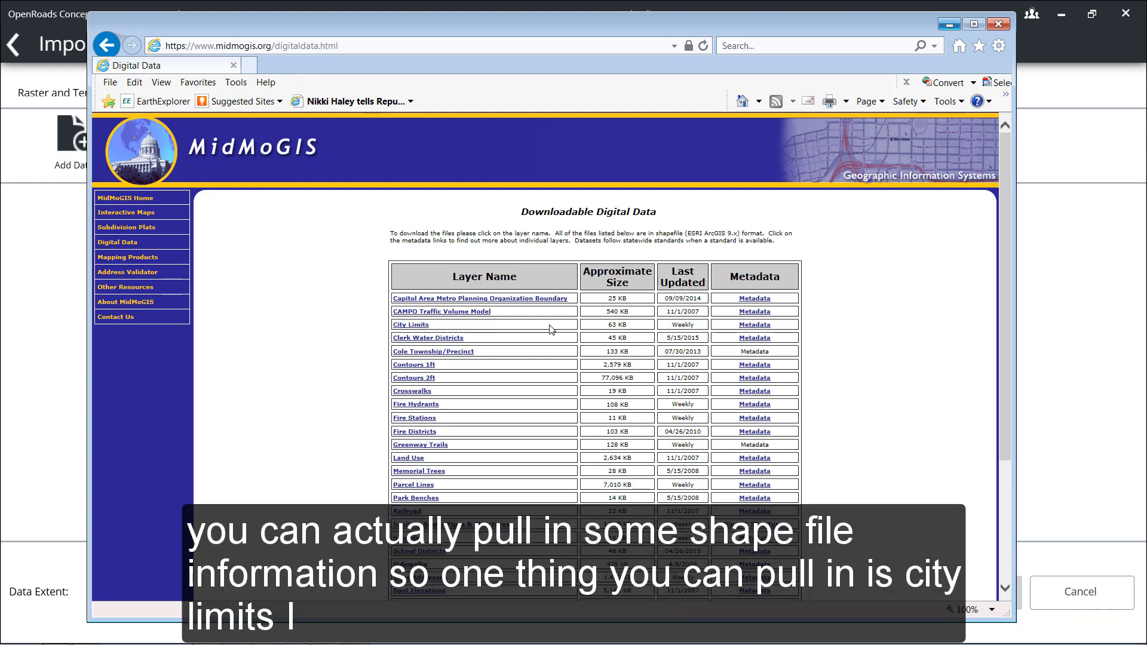
left_click(759, 328)
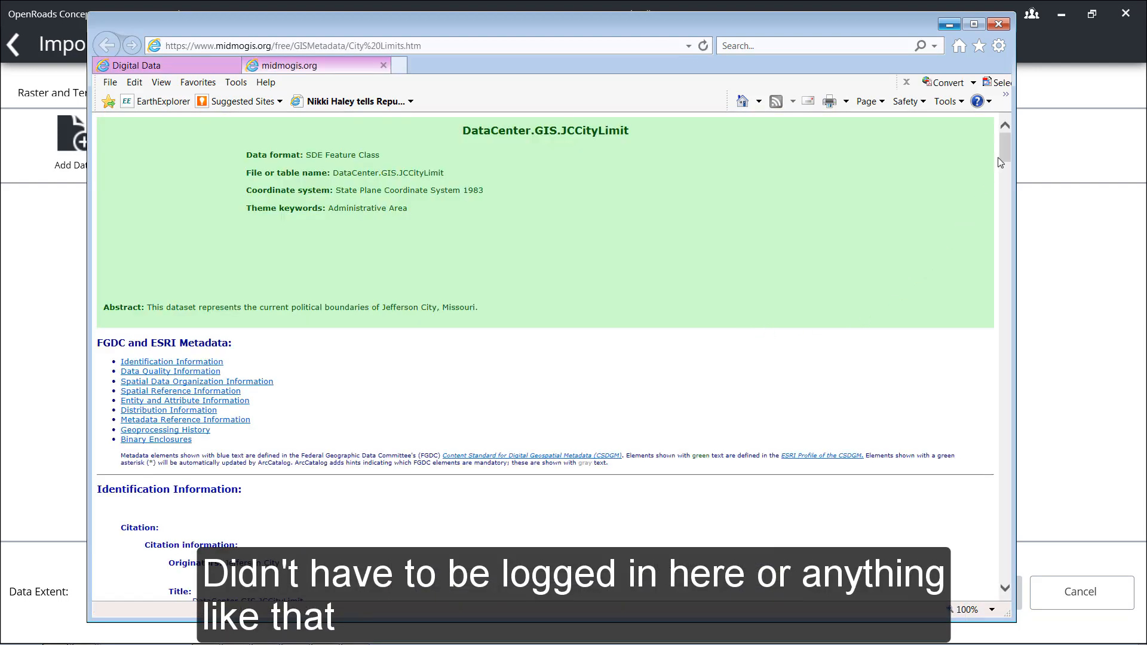
left_click_drag(1003, 154, 1004, 305)
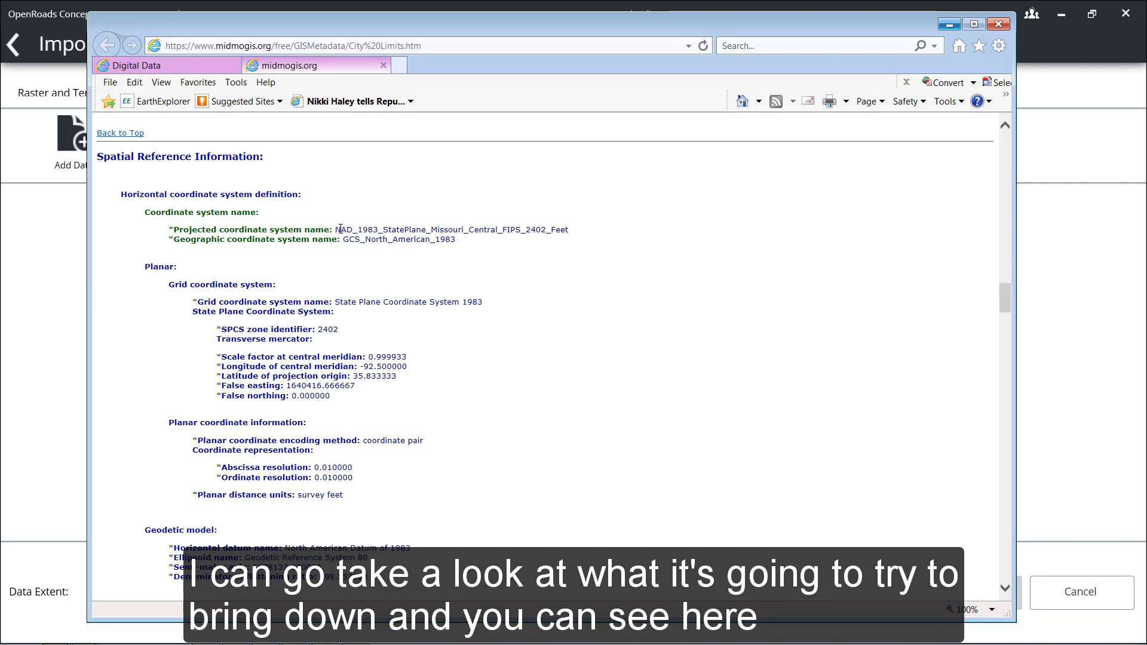
left_click_drag(336, 229, 565, 237)
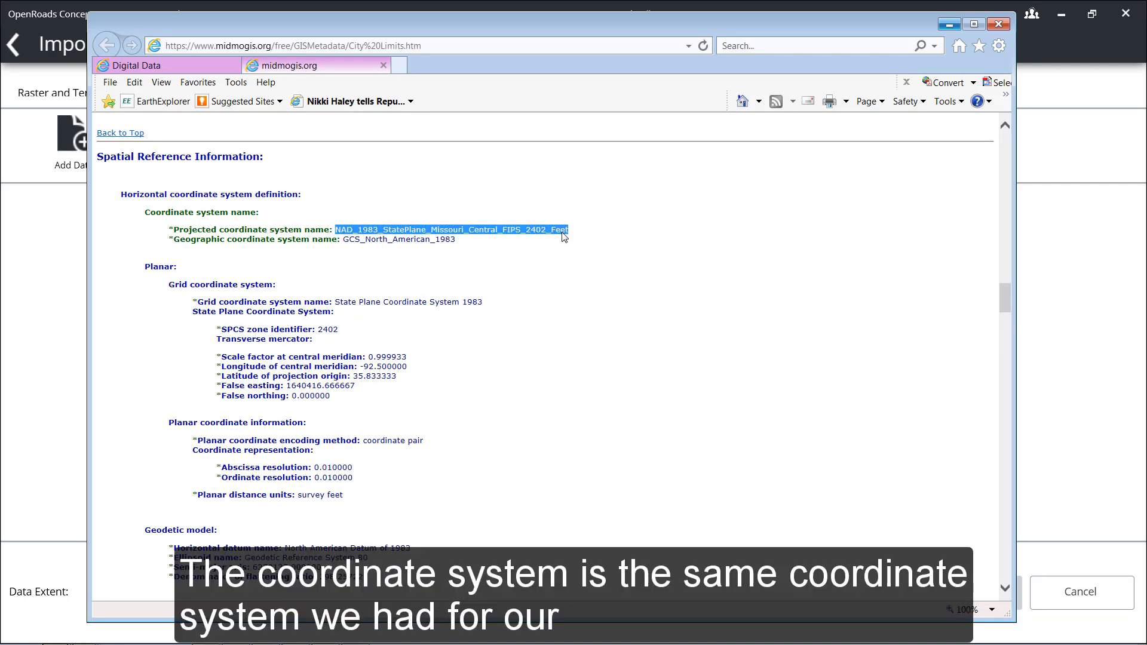
left_click(554, 268)
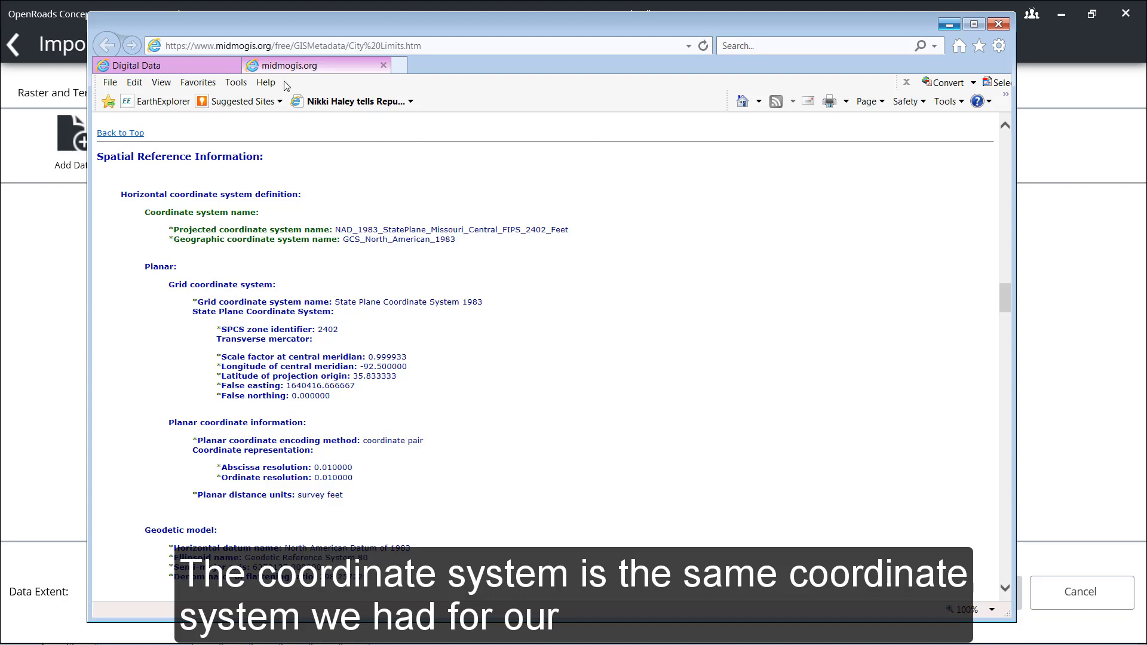
- Download the City Limits layer from the Digital Data page as CityLimits.zip into the BigHorn_Import downloads folder
left_click(185, 66)
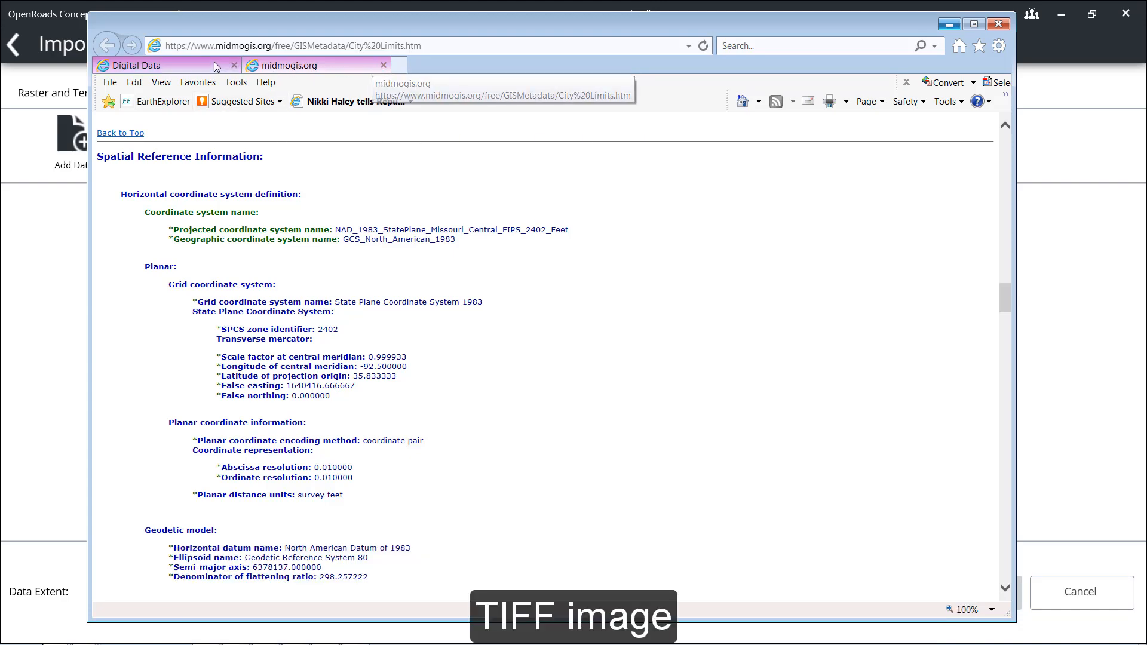
left_click(422, 326)
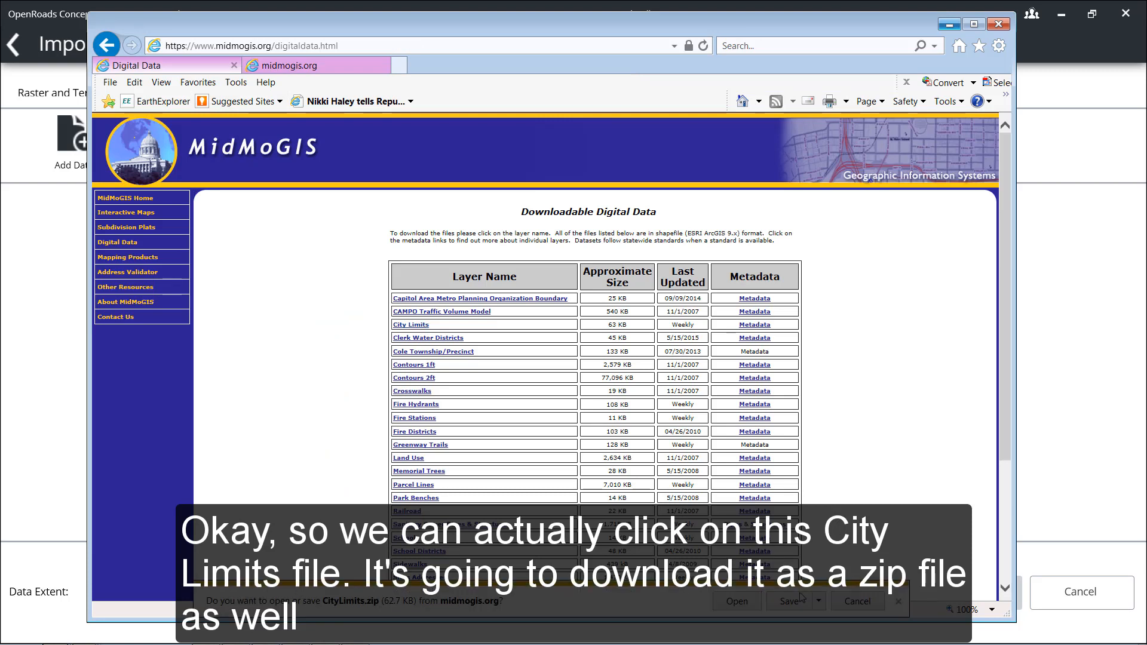
left_click(820, 601)
left_click(864, 589)
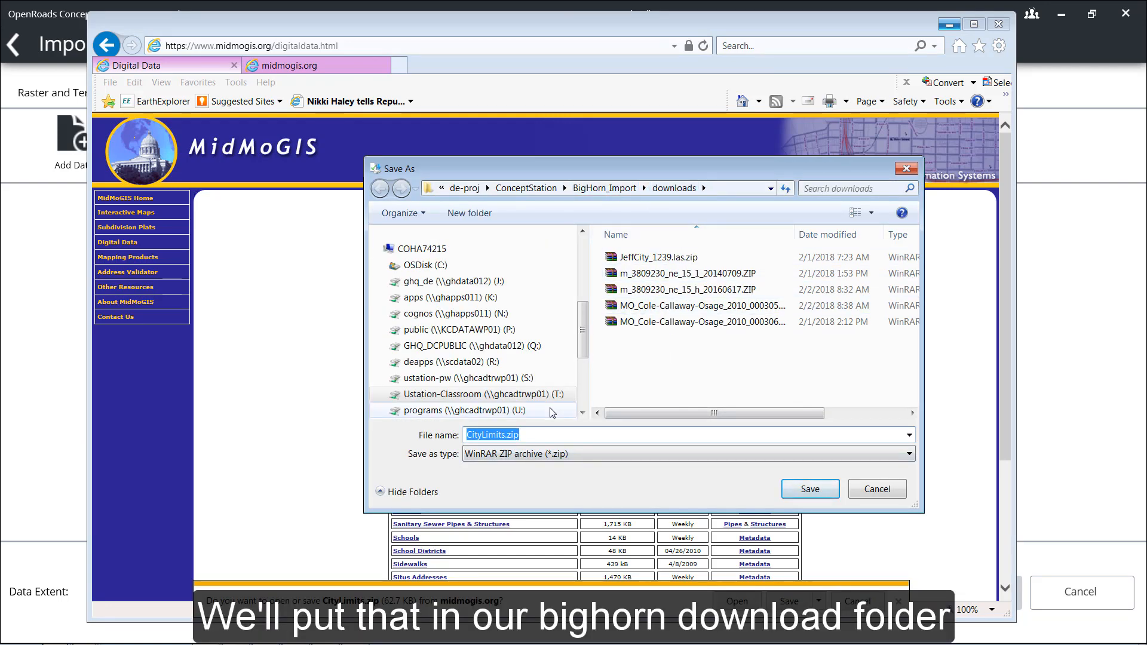
left_click(830, 495)
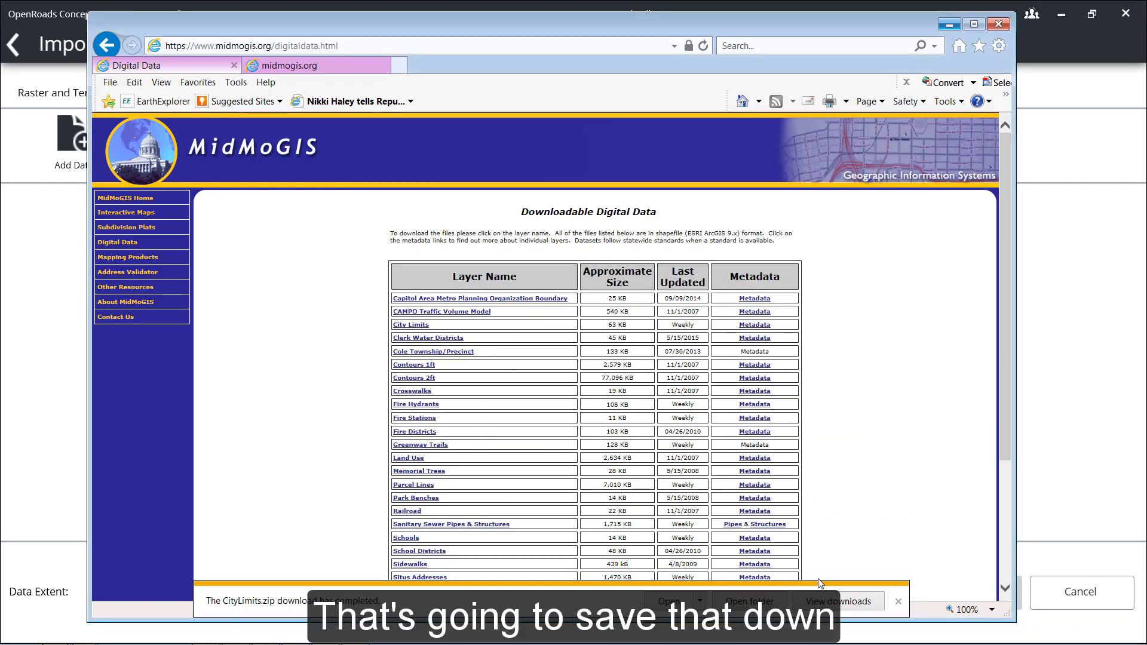
- Extract CityLimits.zip directly into the downloads folder and return to the import page in OpenRoads ConceptStation
left_click(750, 601)
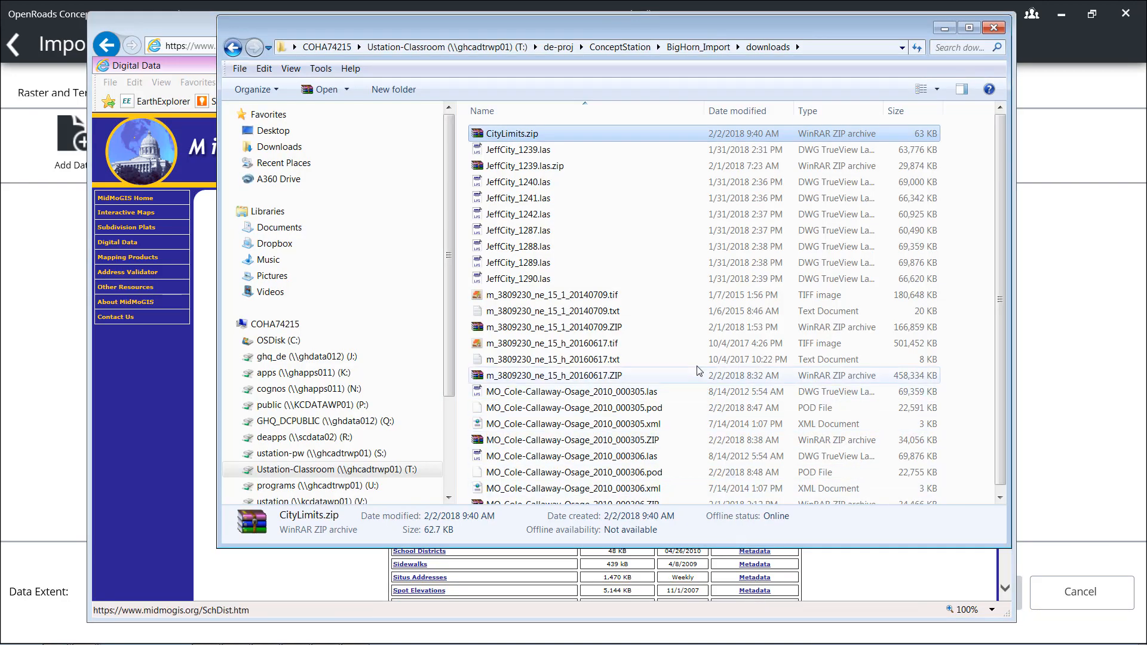
right_click(507, 139)
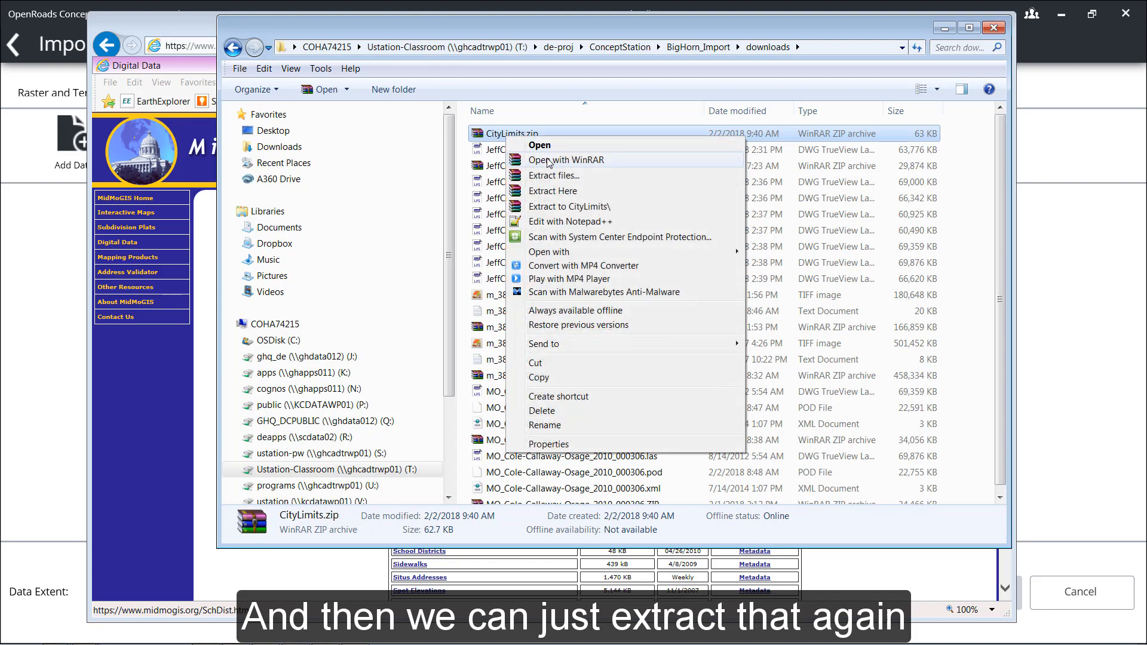
left_click(554, 191)
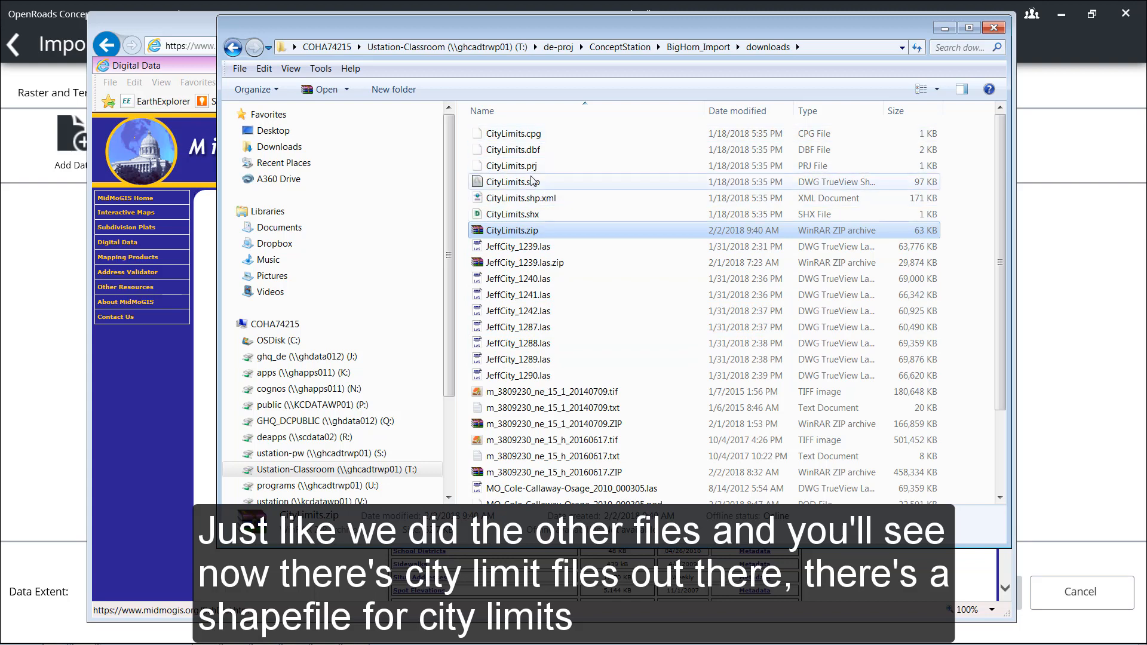
left_click(942, 30)
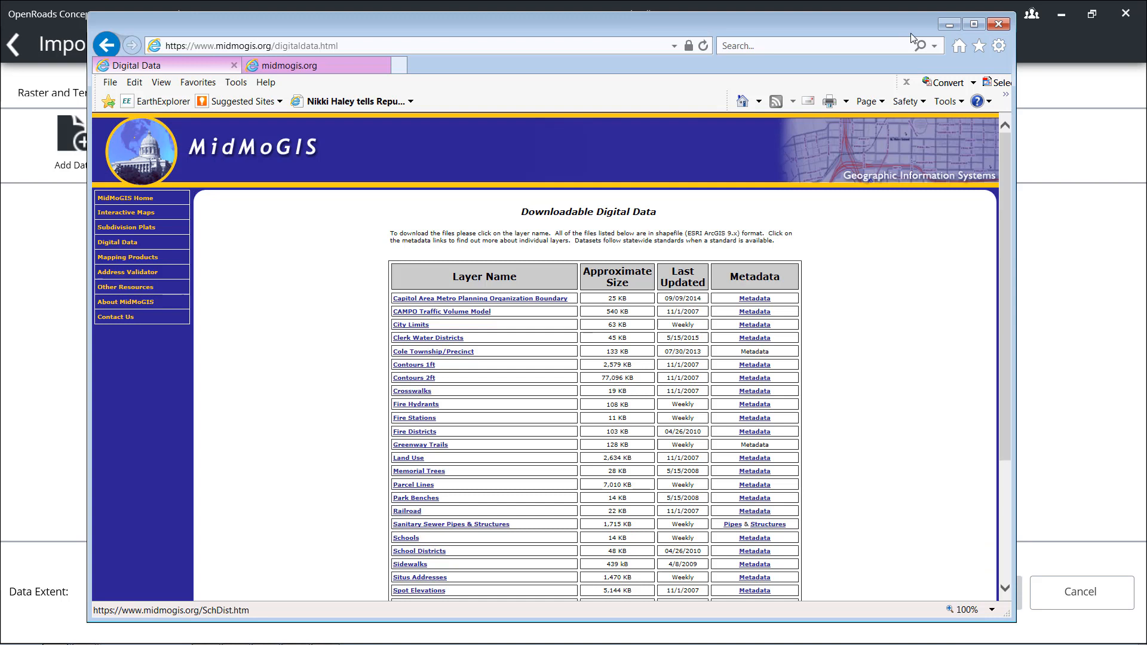
left_click(949, 24)
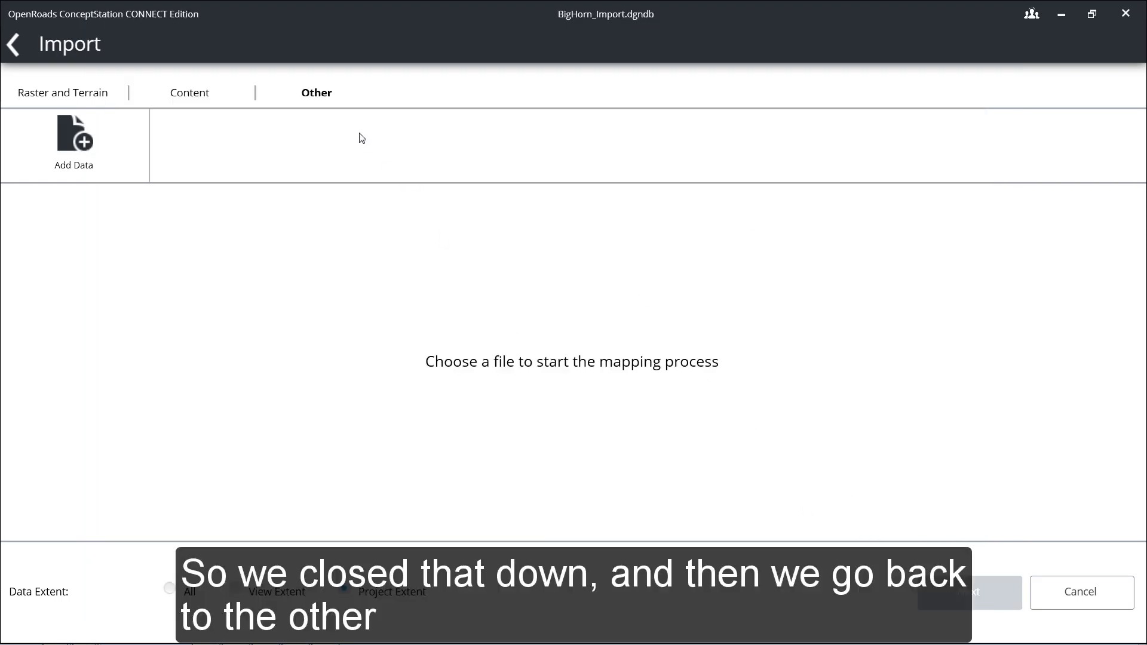
- Add CityLimits.shp from the BigHorn_Import downloads folder as a data source in the Other import category
left_click(321, 95)
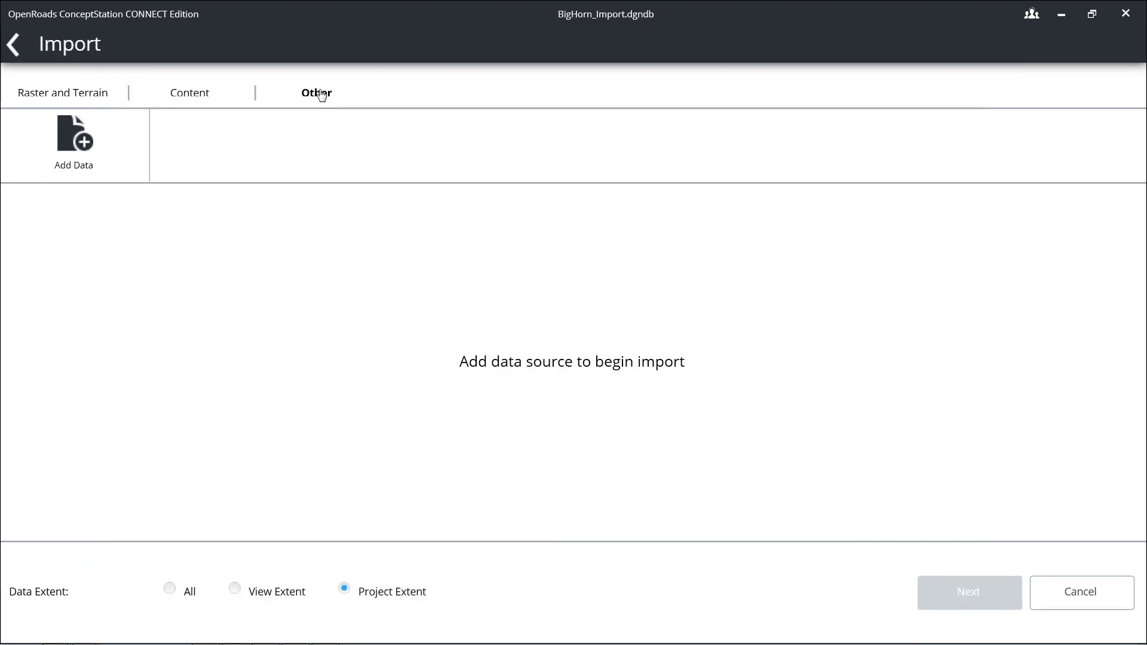
left_click(83, 144)
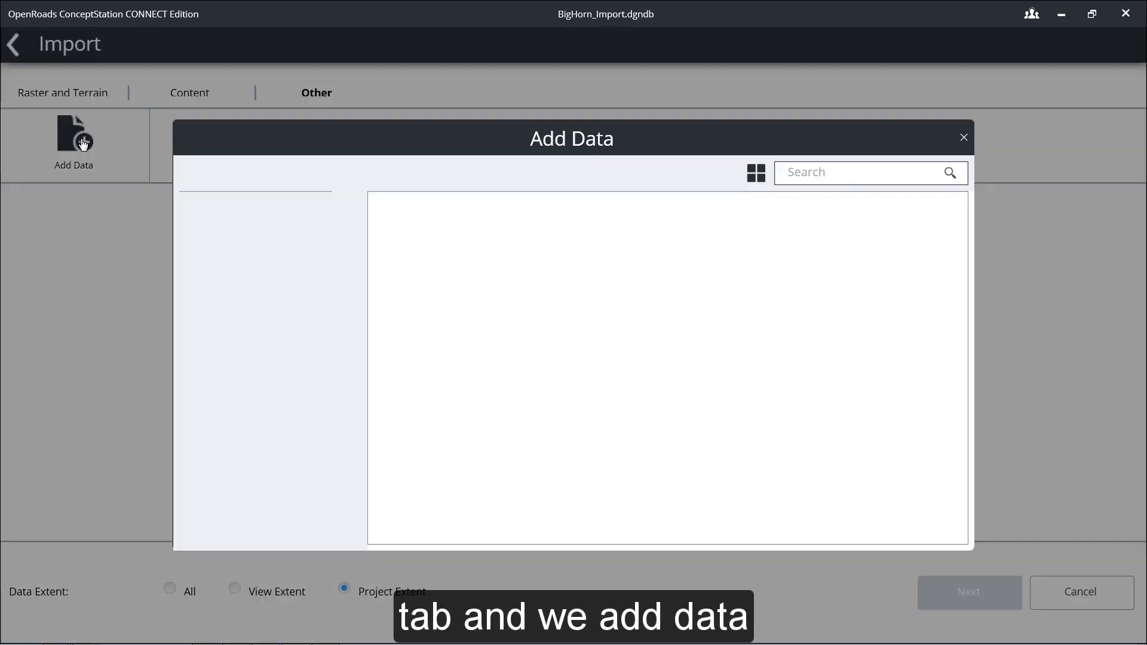
left_click(387, 227)
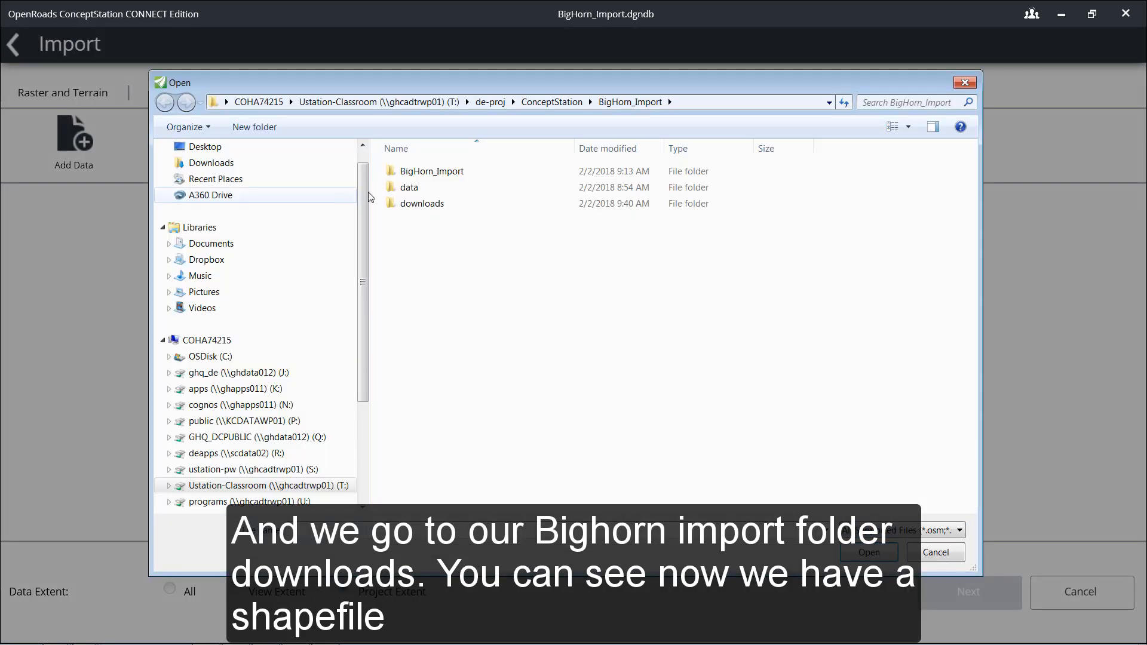
double_click(412, 204)
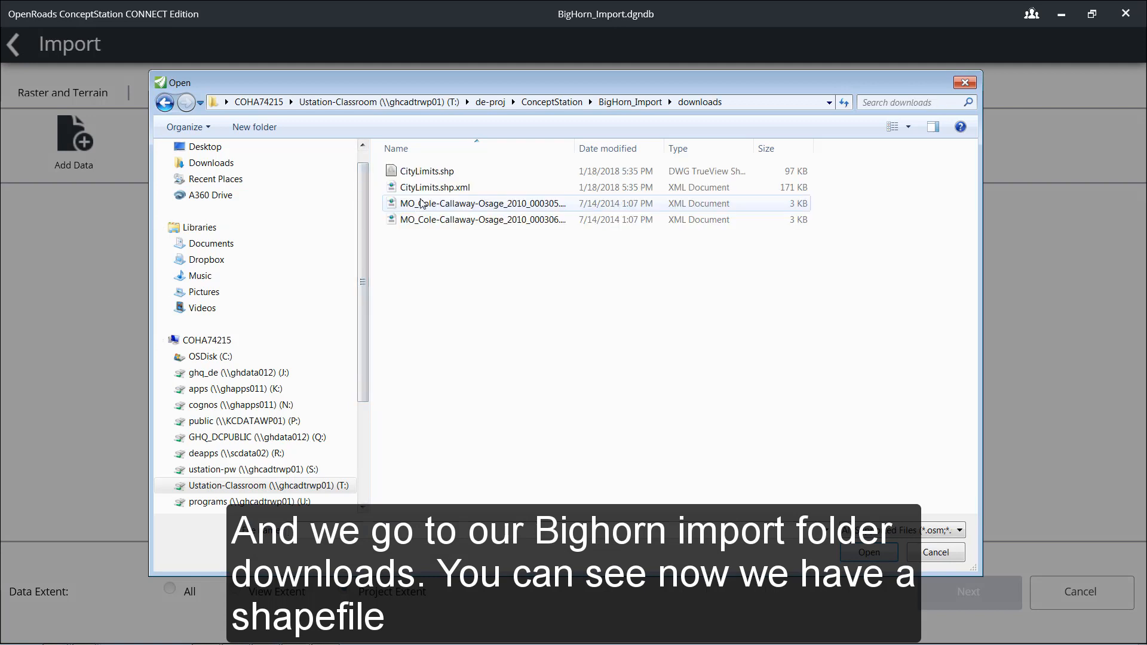
left_click(442, 172)
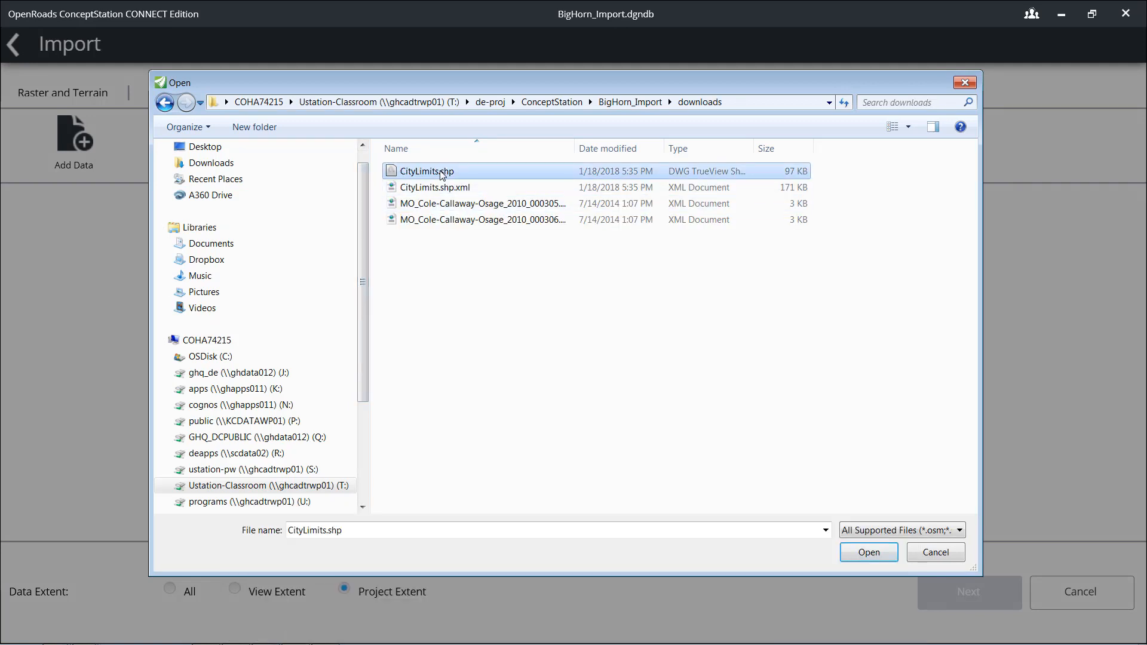
left_click(881, 555)
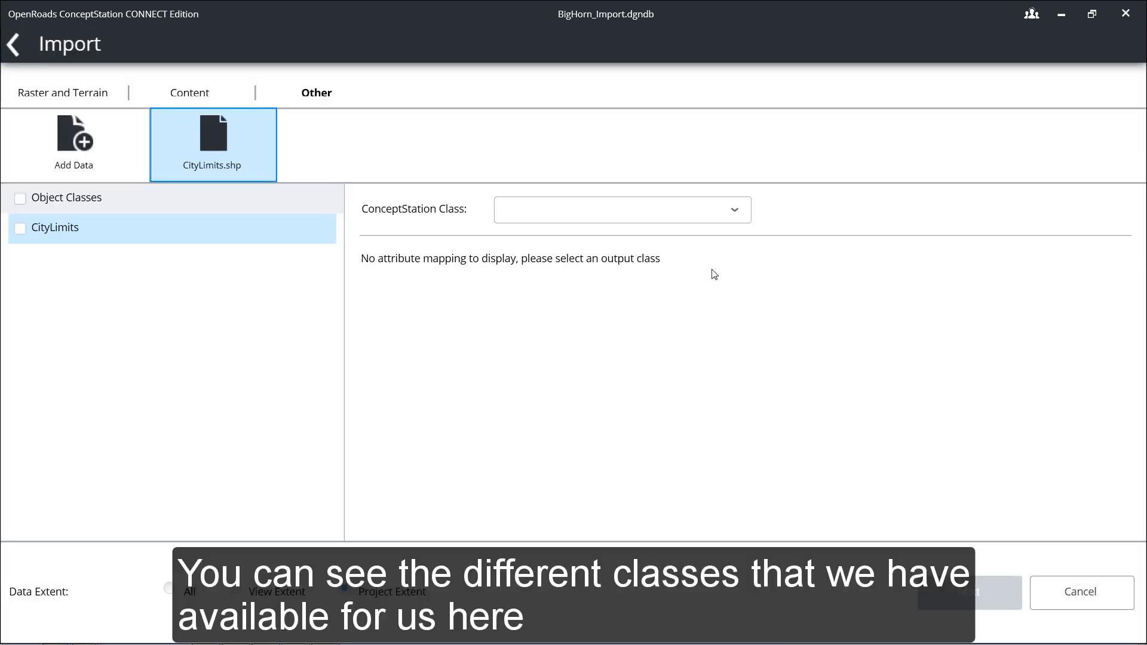
- Assign the Parcel polygon class to the CityLimits object and map its Name attribute to NAME
left_click(741, 215)
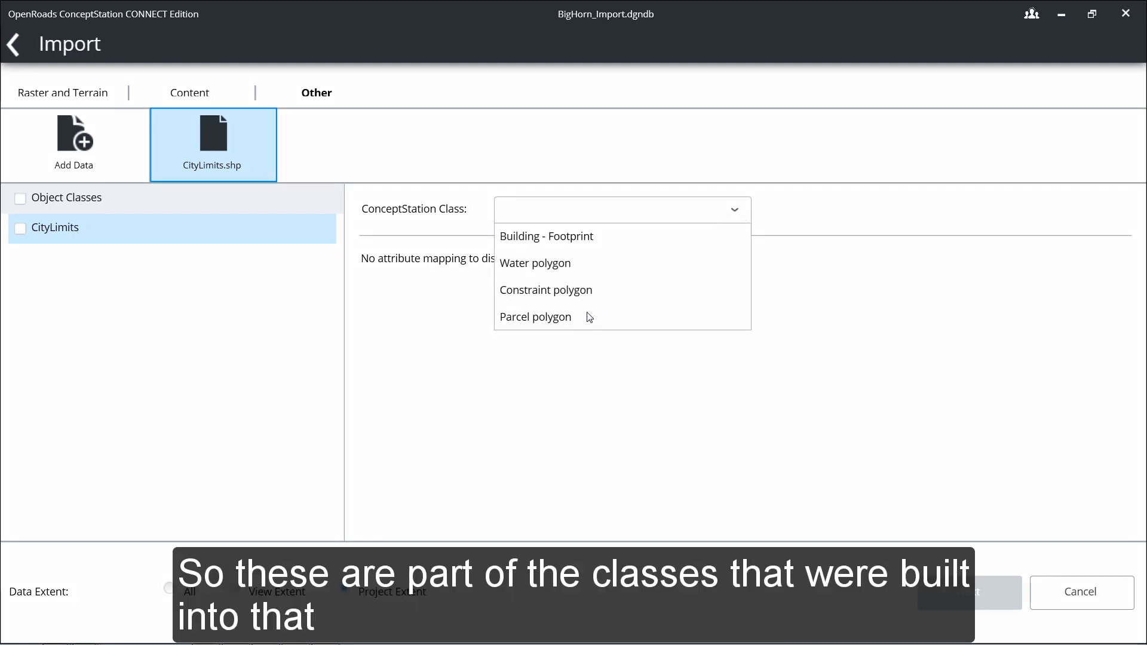
left_click(541, 318)
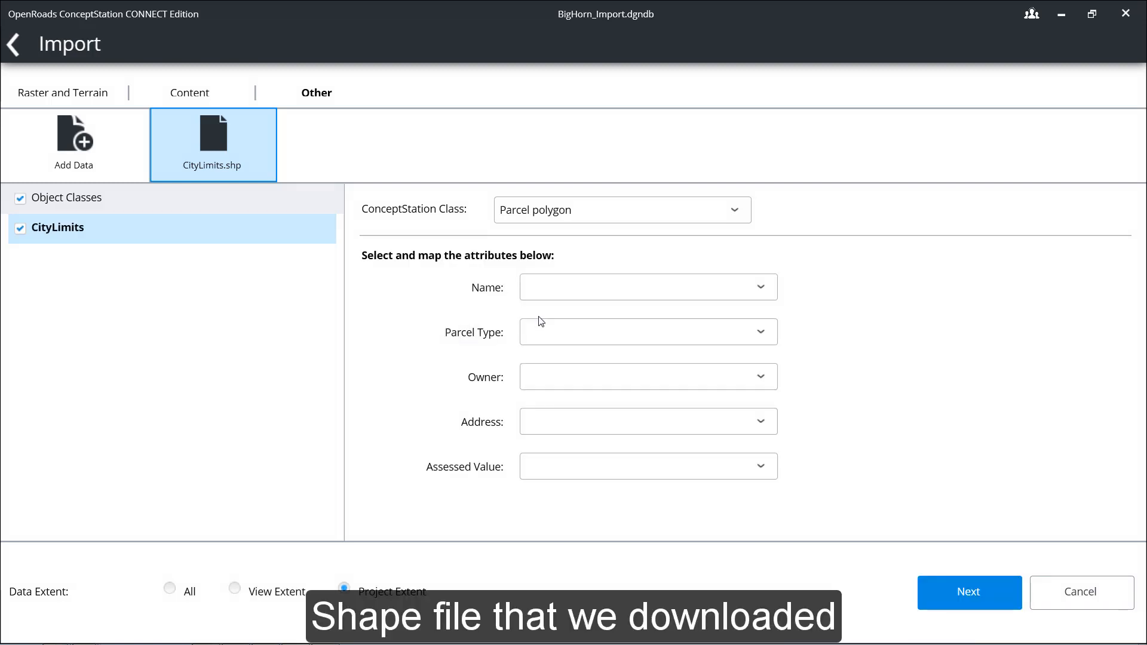
left_click(759, 290)
left_click(545, 346)
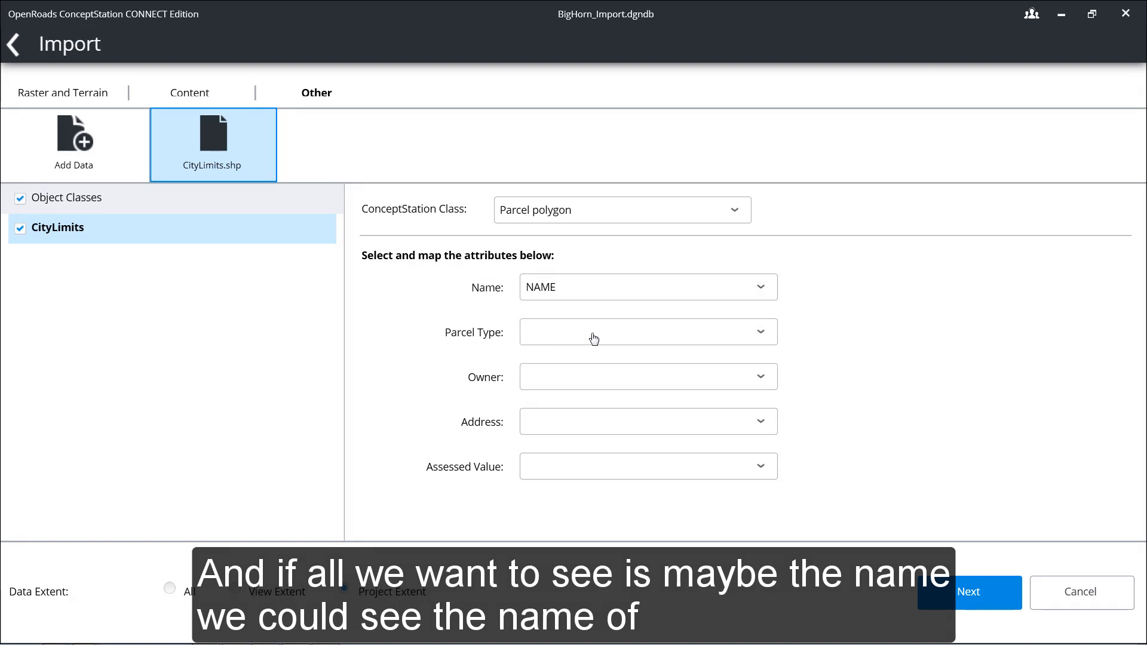
left_click(634, 336)
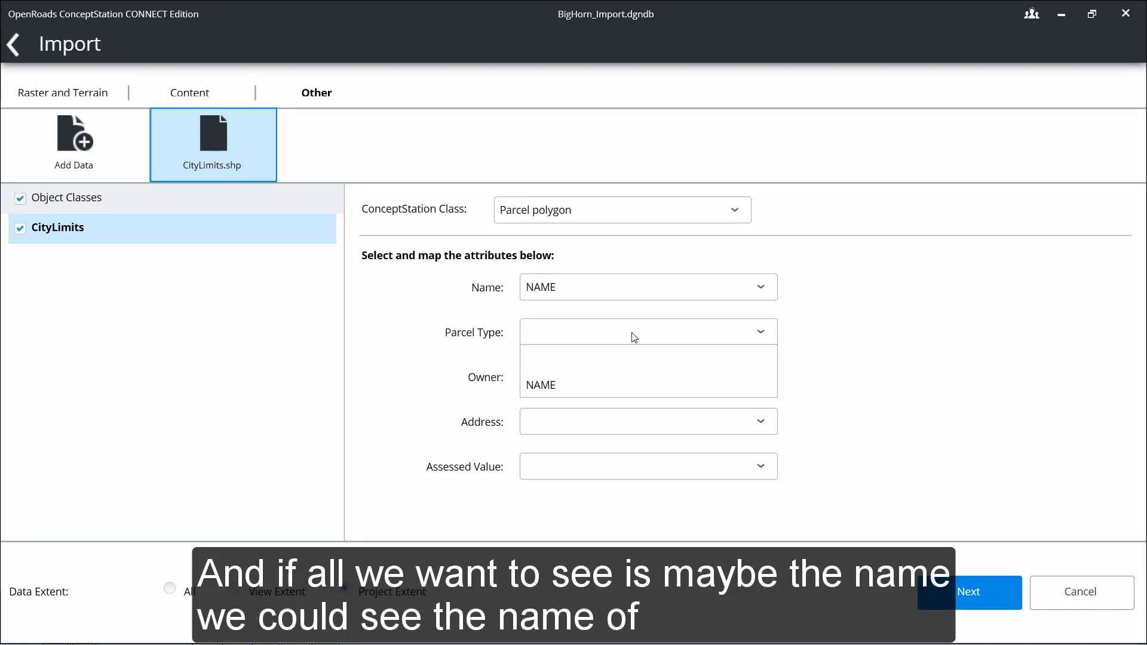
left_click(810, 358)
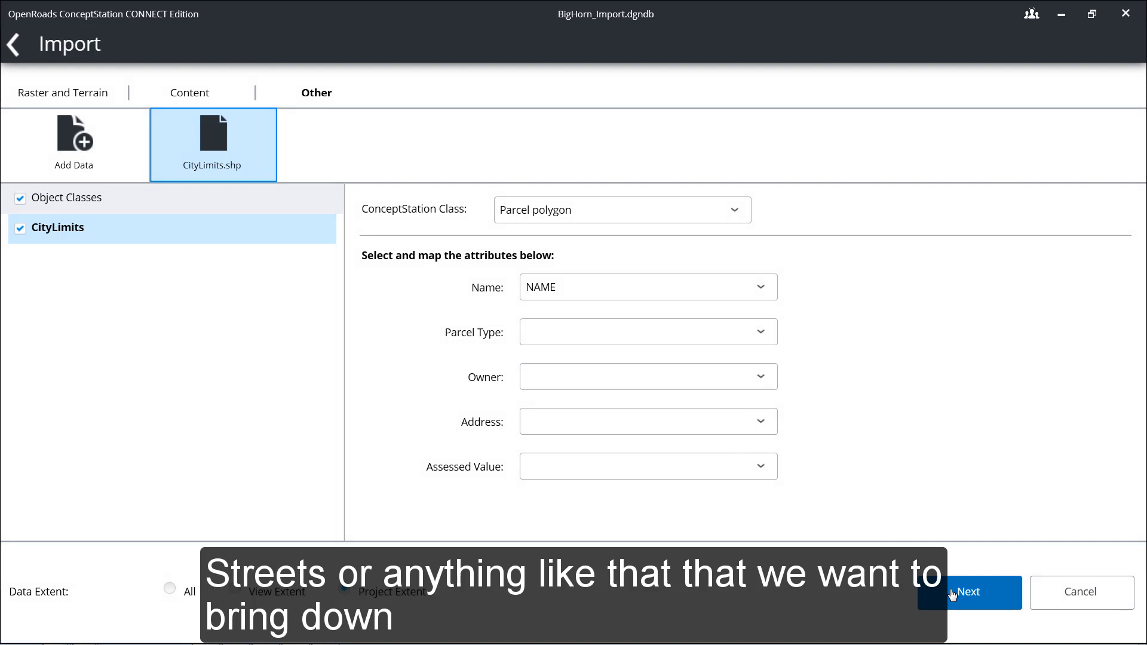
- Import the CityLimits parcel polygons with the Project Extent setting and return to the model
left_click(953, 595)
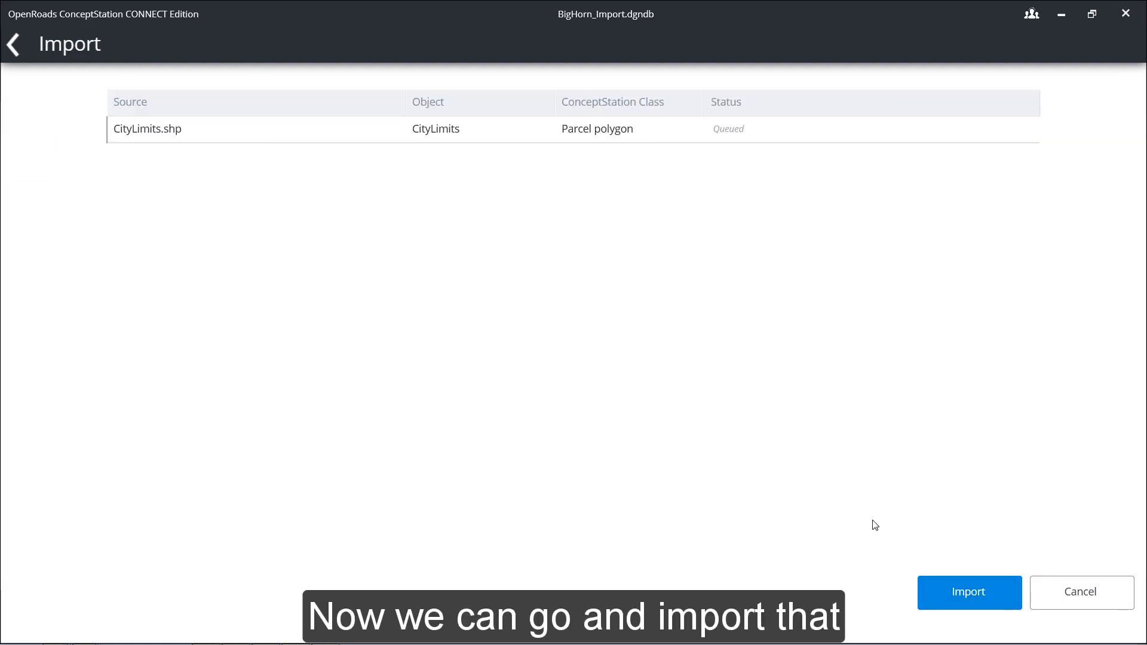
left_click(967, 593)
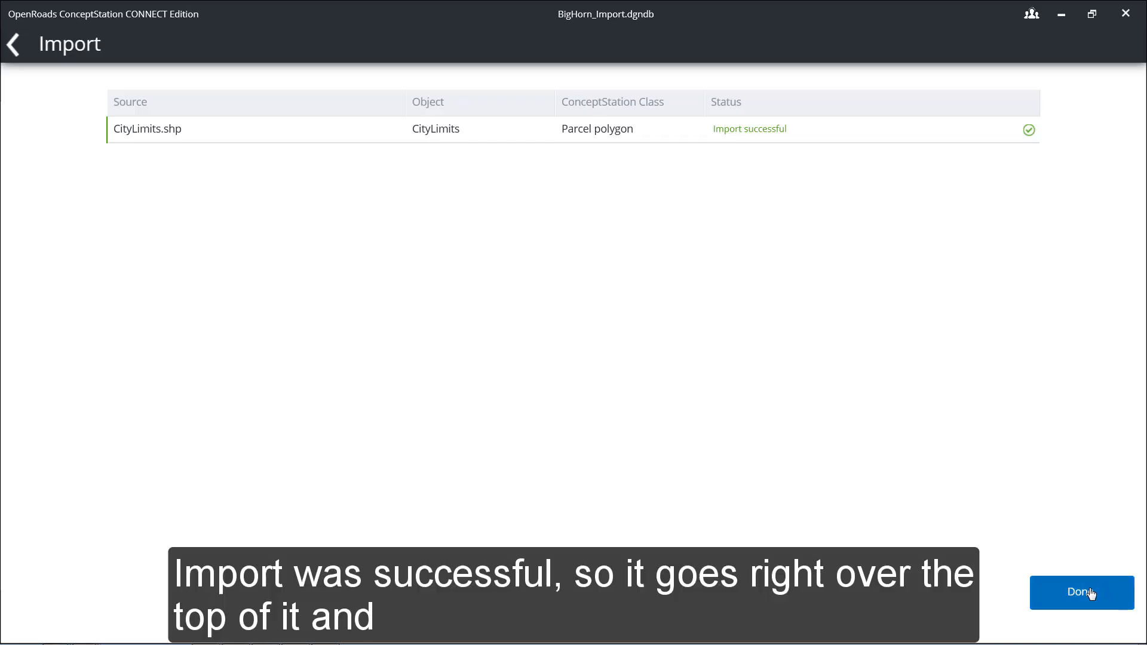
left_click(1091, 594)
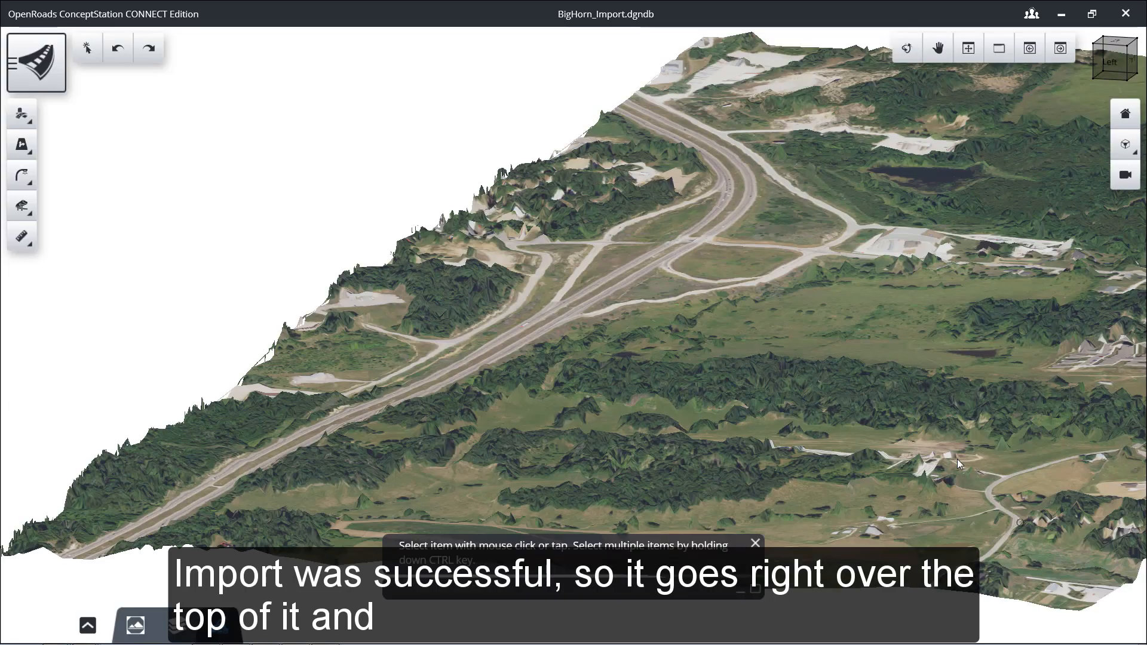
- Examine the imported city limits polygon against the terrain imagery in the Top camera orientation
left_click(1124, 114)
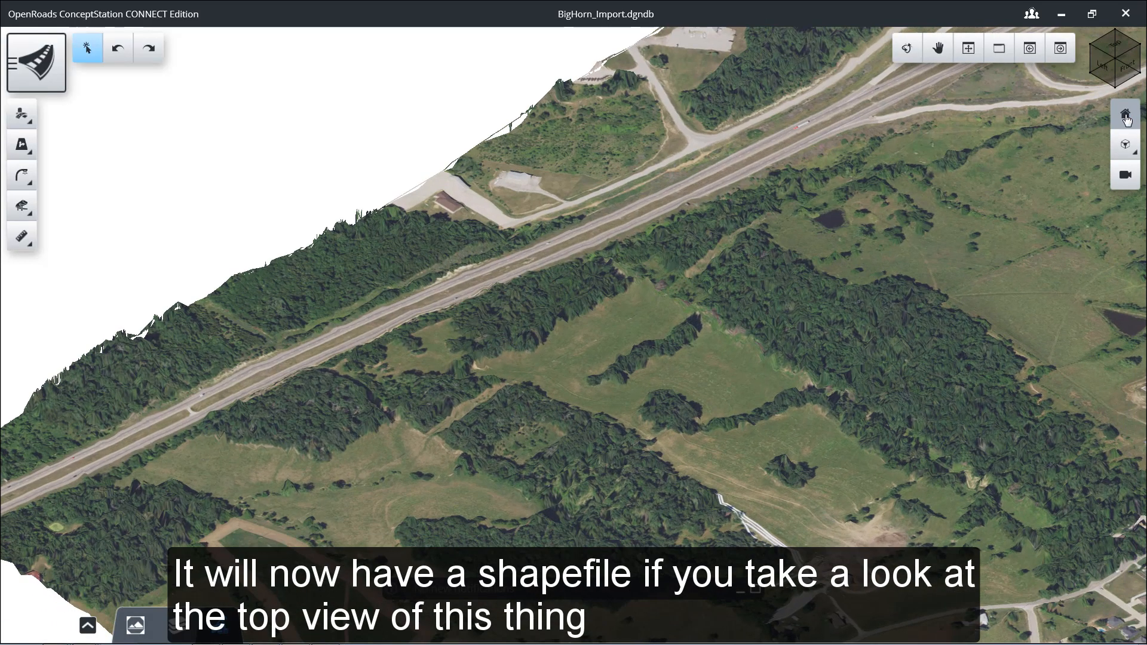
left_click(1126, 147)
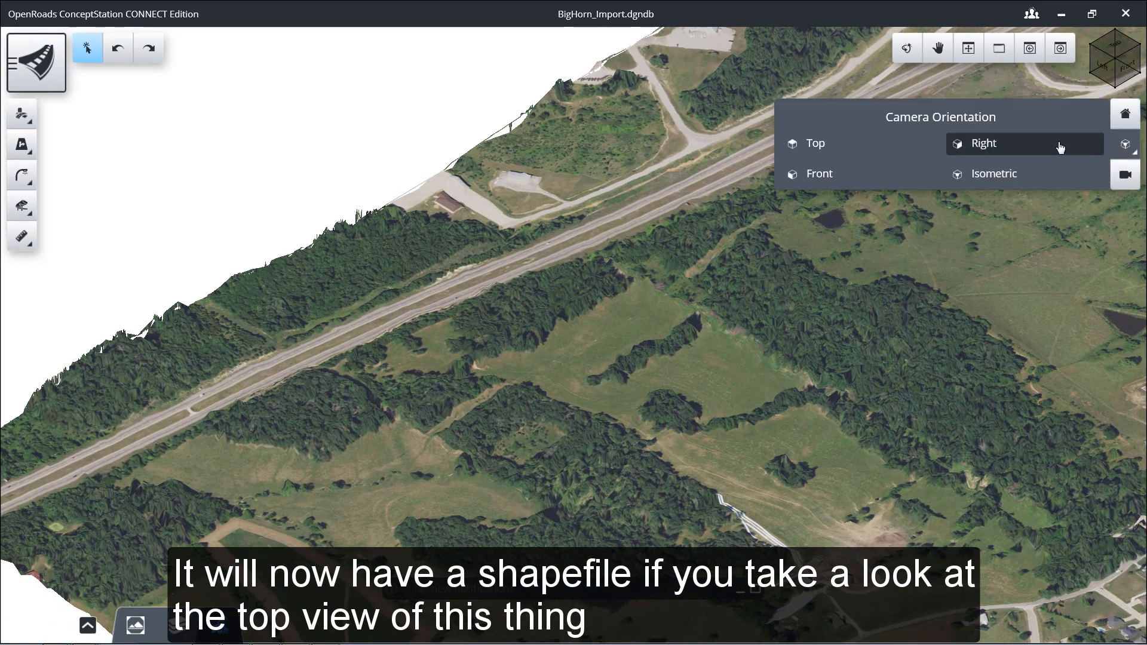
left_click(848, 146)
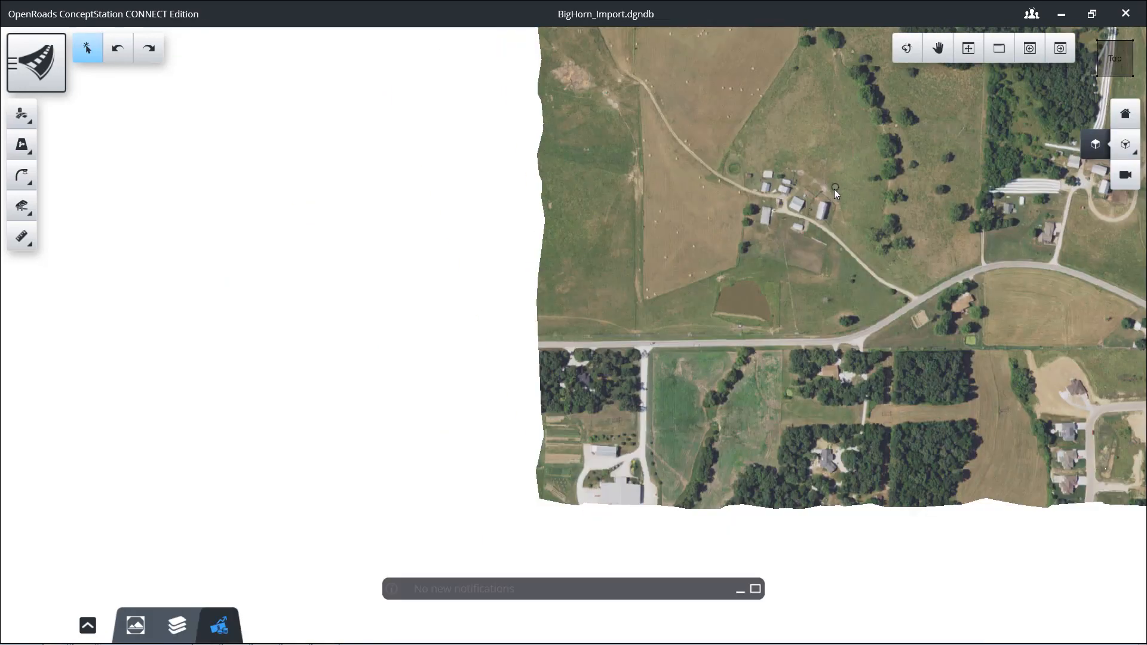
scroll(833, 192, "down", 5)
middle_click_drag(958, 145, 457, 269)
scroll(528, 314, "up", 3)
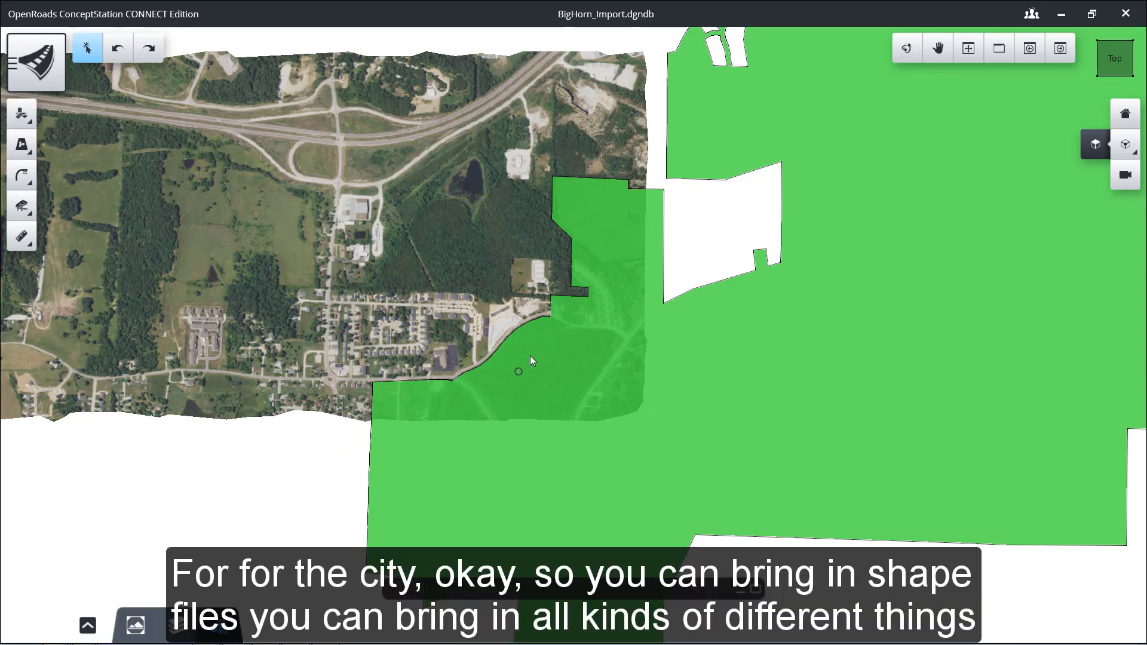
scroll(651, 285, "down", 2)
middle_click_drag(914, 256, 500, 251)
scroll(540, 259, "down", 2)
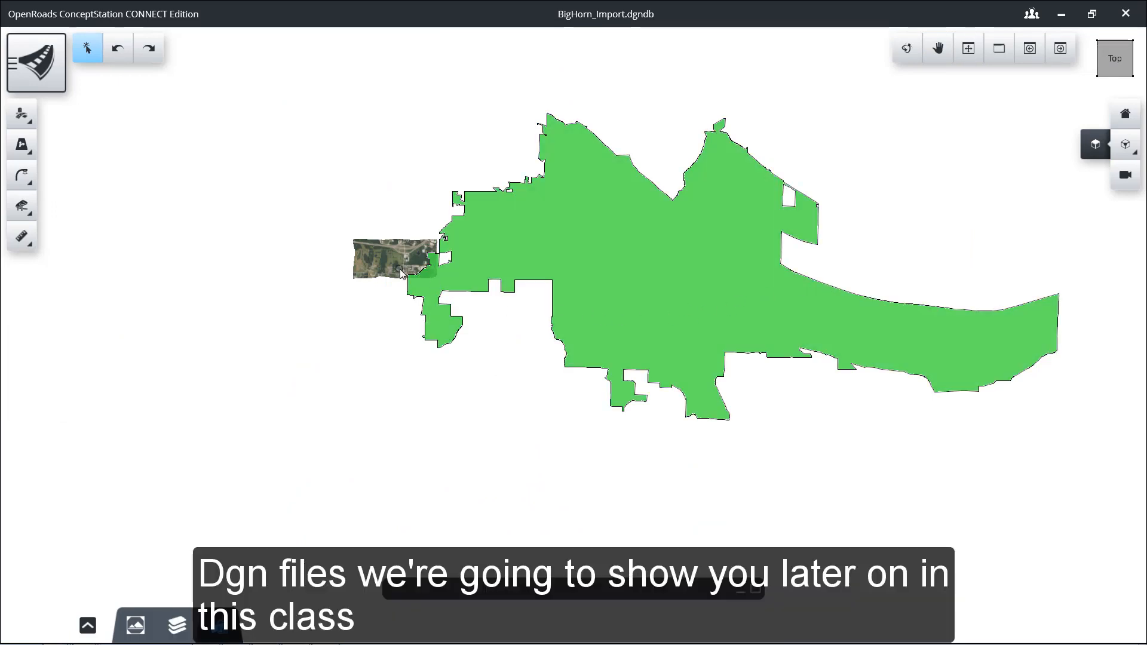
scroll(403, 269, "up", 5)
scroll(619, 364, "down", 3)
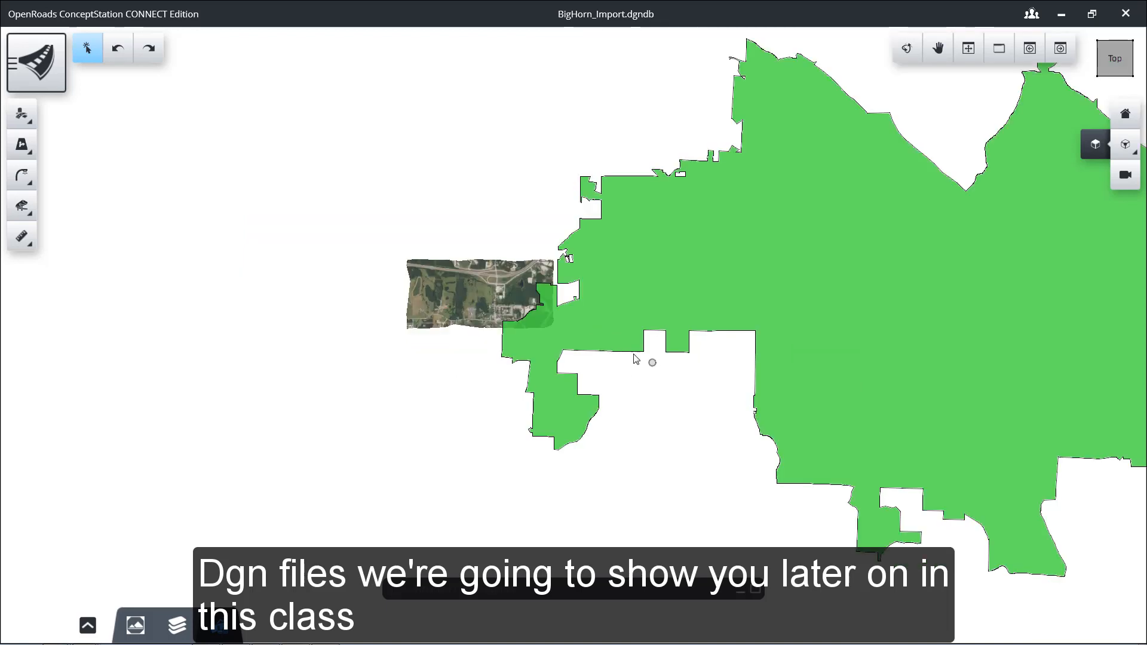